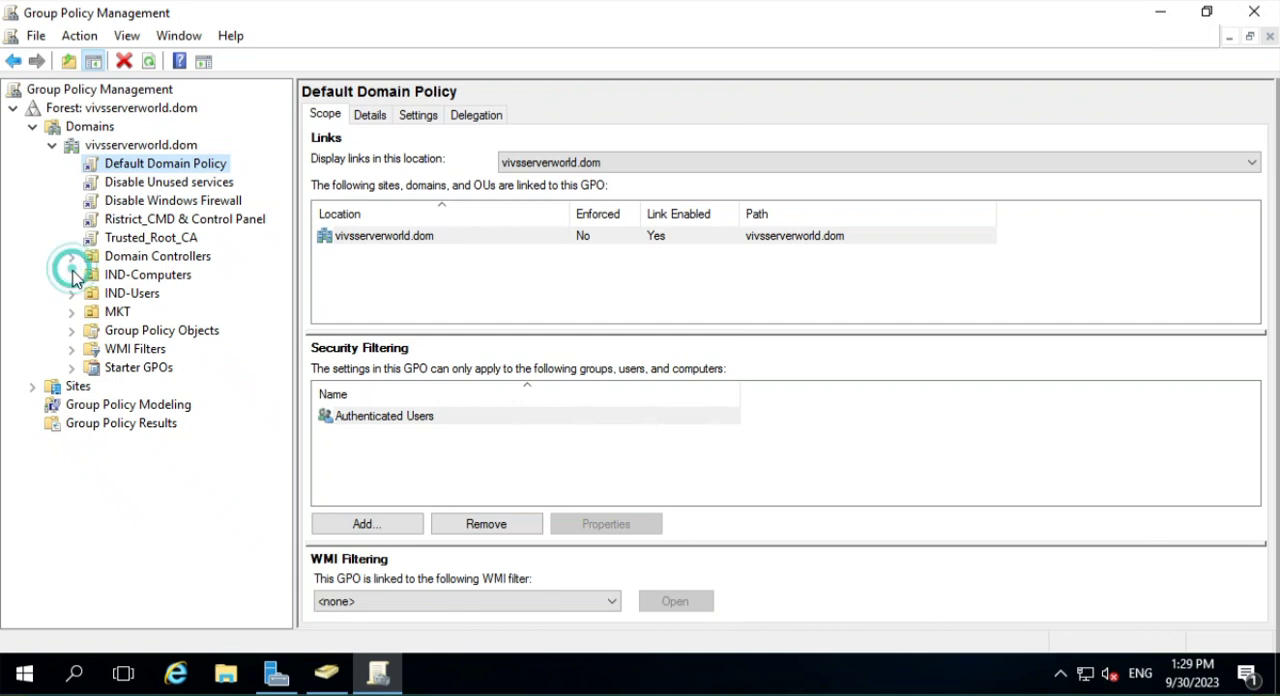
# - Display the group policy inheritance of the IND-Computers OU and widen the Precedence column
pyautogui.click(145, 276)
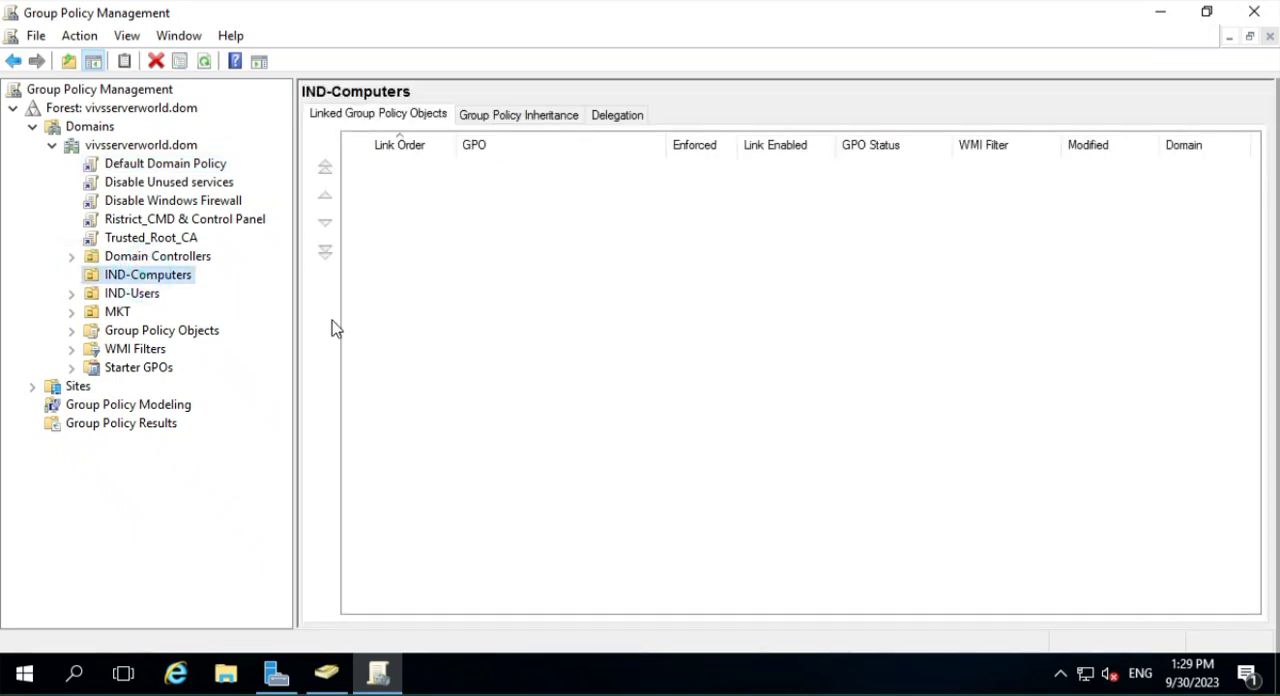
pyautogui.click(540, 115)
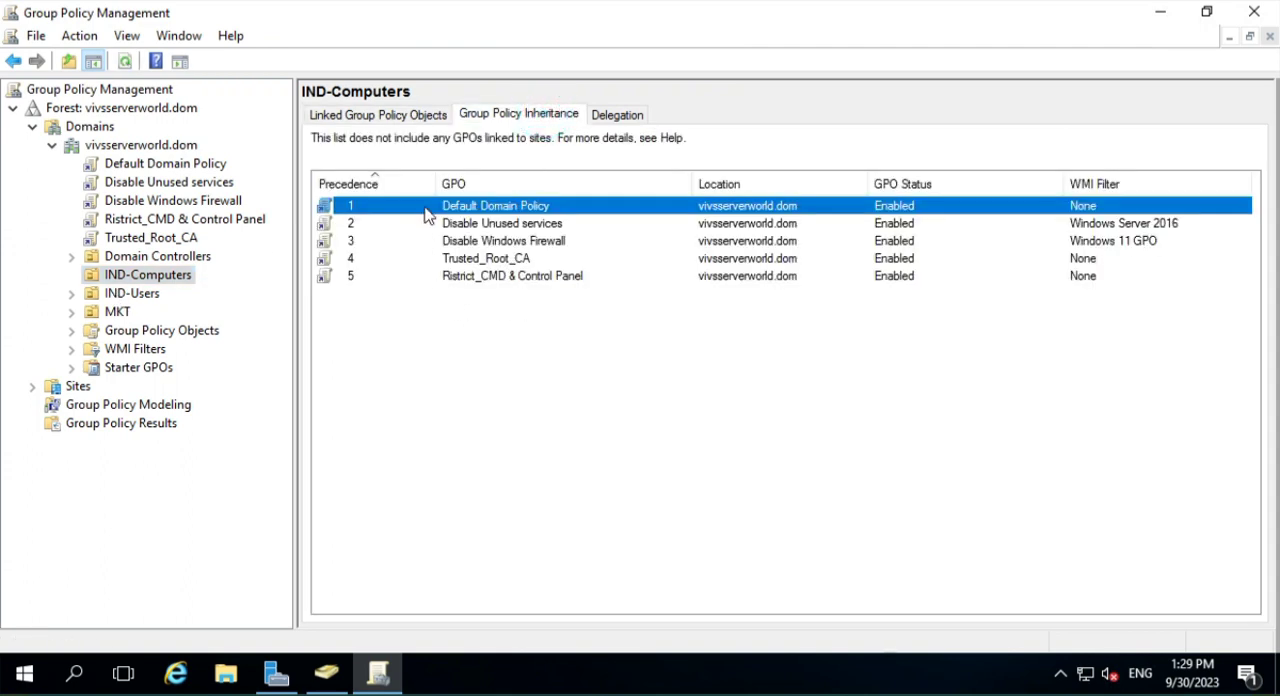
pyautogui.moveTo(437, 180); pyautogui.dragTo(487, 173)
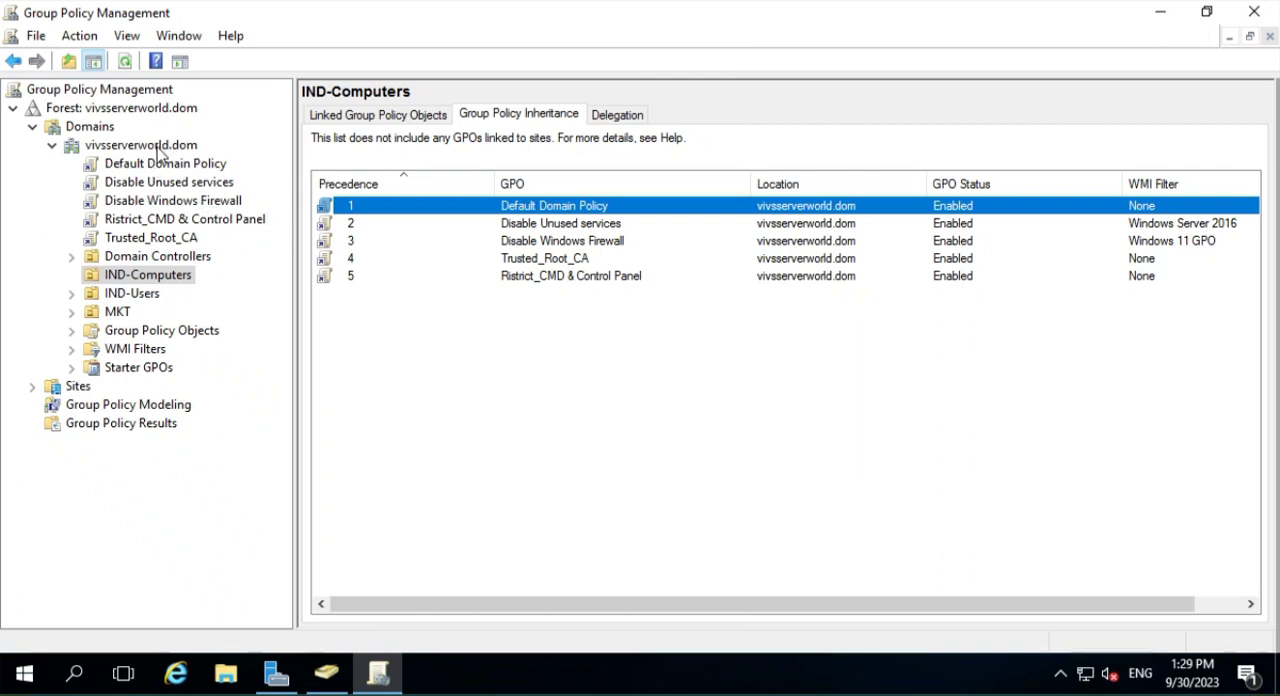
# - Link the existing Default Domain Controllers Policy GPO to the IND-Computers OU
pyautogui.rightClick(150, 279)
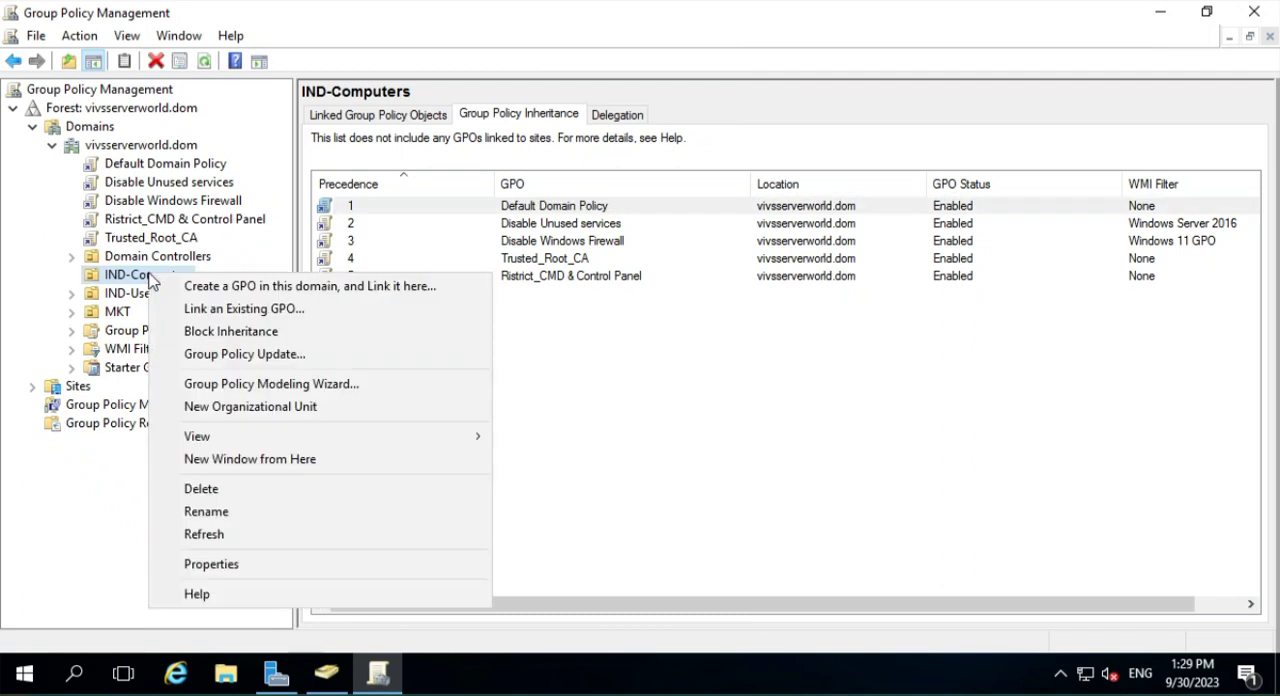
pyautogui.click(315, 310)
pyautogui.click(560, 276)
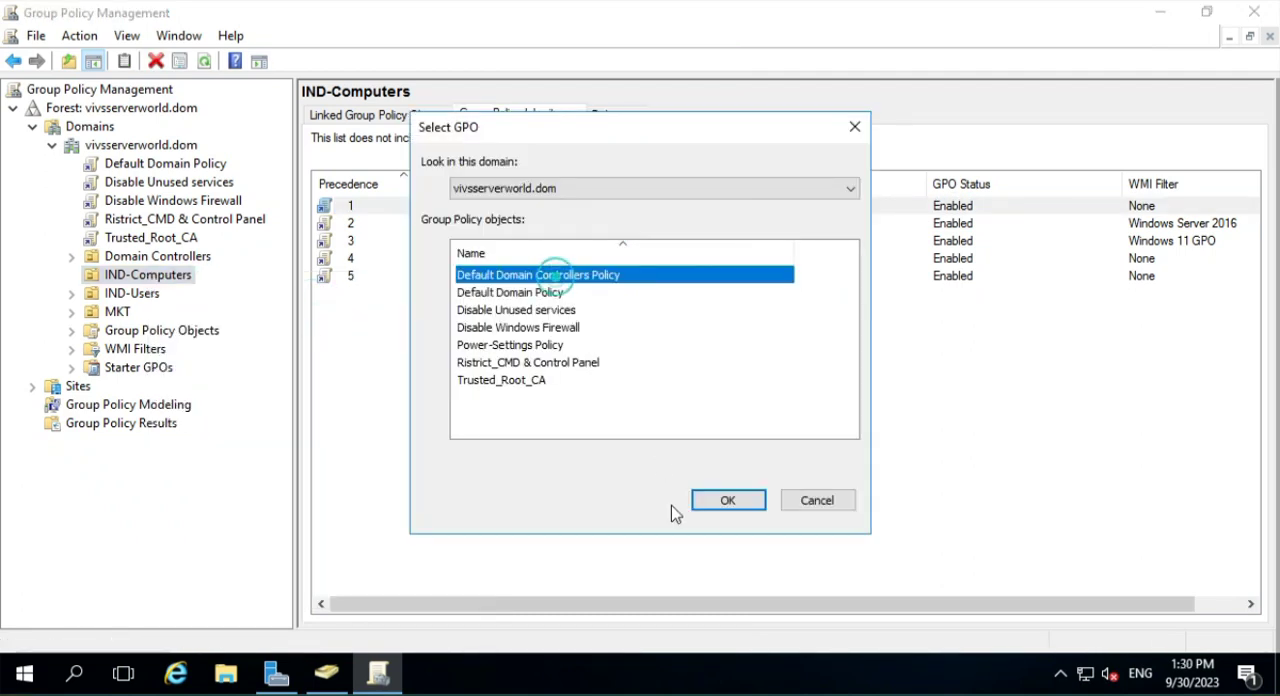
pyautogui.click(719, 505)
# - Link the existing Power-Settings Policy GPO to the IND-Computers OU
pyautogui.rightClick(161, 277)
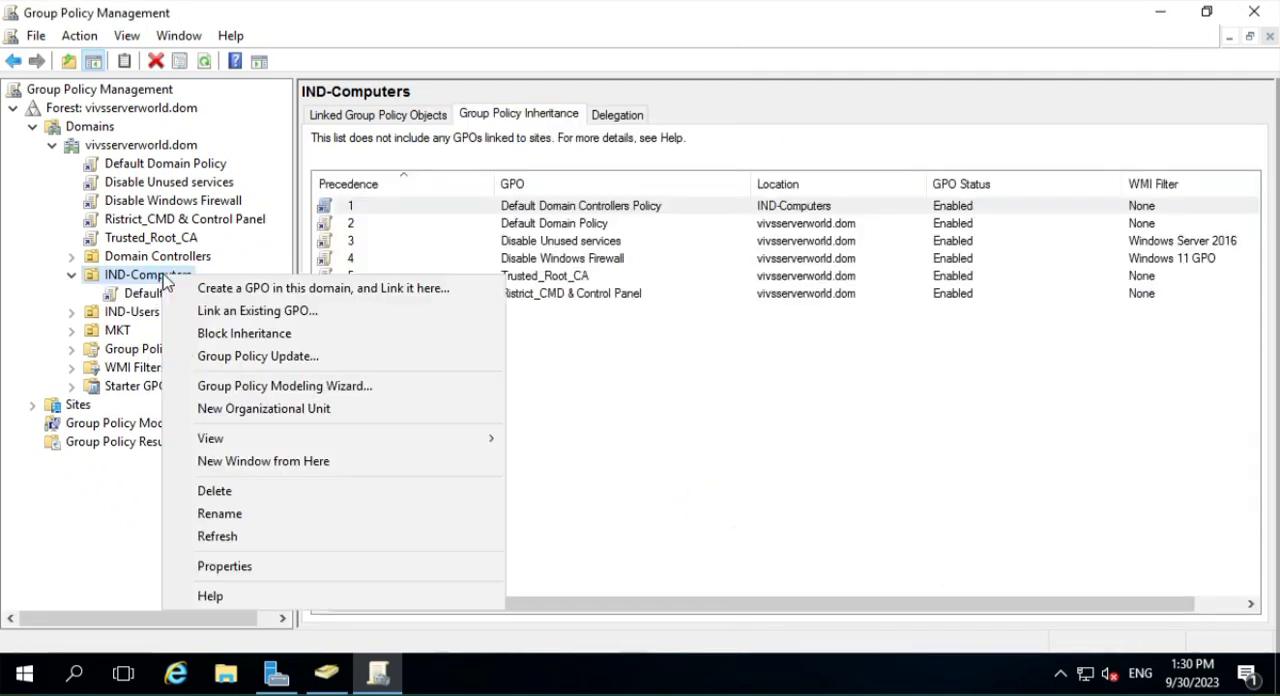
pyautogui.click(276, 311)
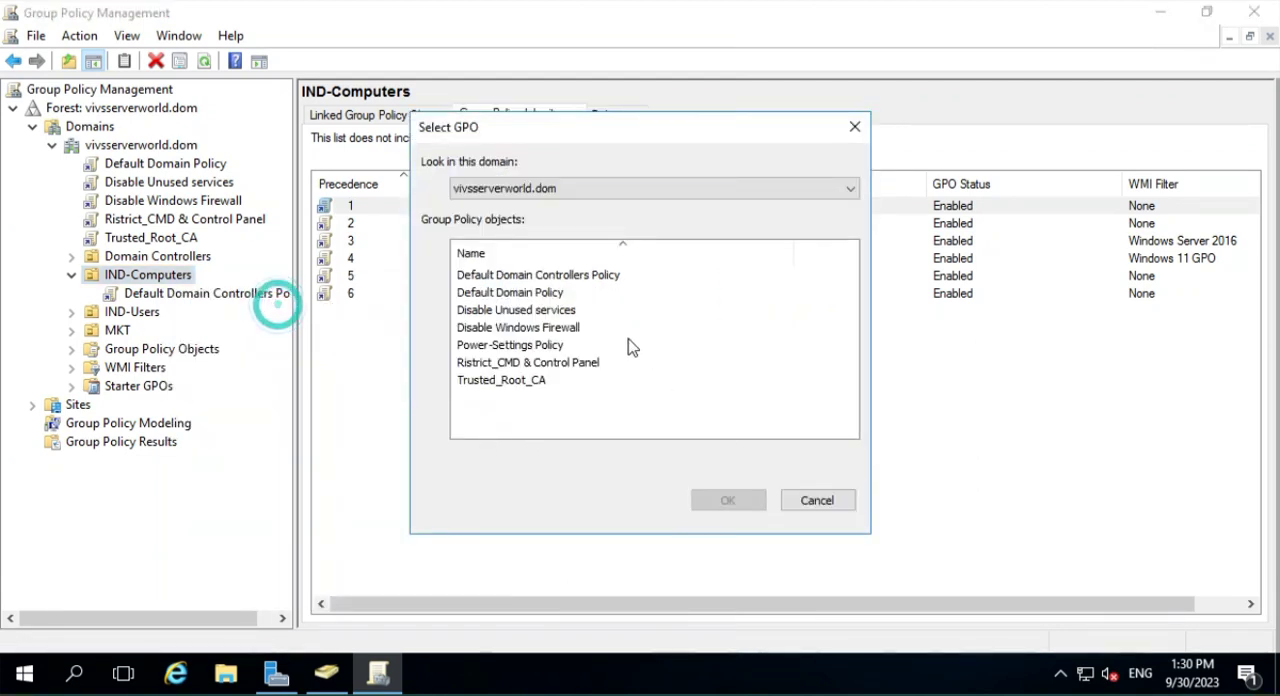
pyautogui.click(503, 348)
pyautogui.click(730, 503)
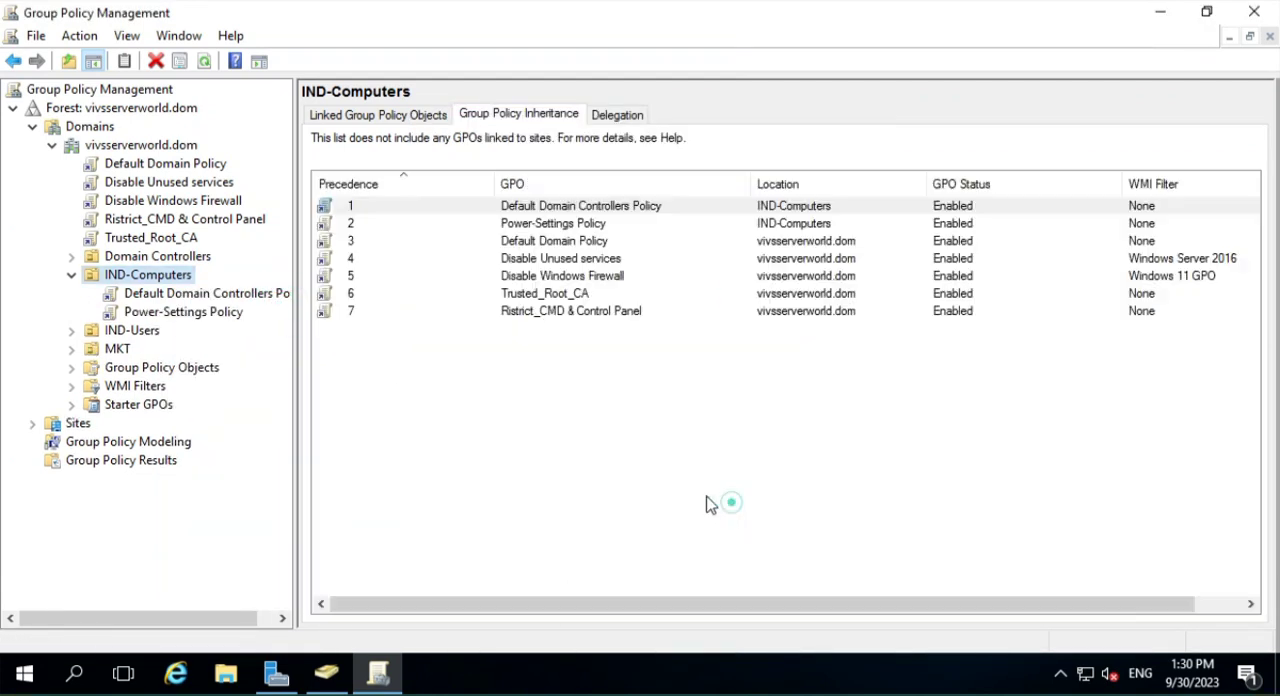
# - Link the existing Disable Windows Firewall GPO to the IND-Computers OU
pyautogui.rightClick(172, 277)
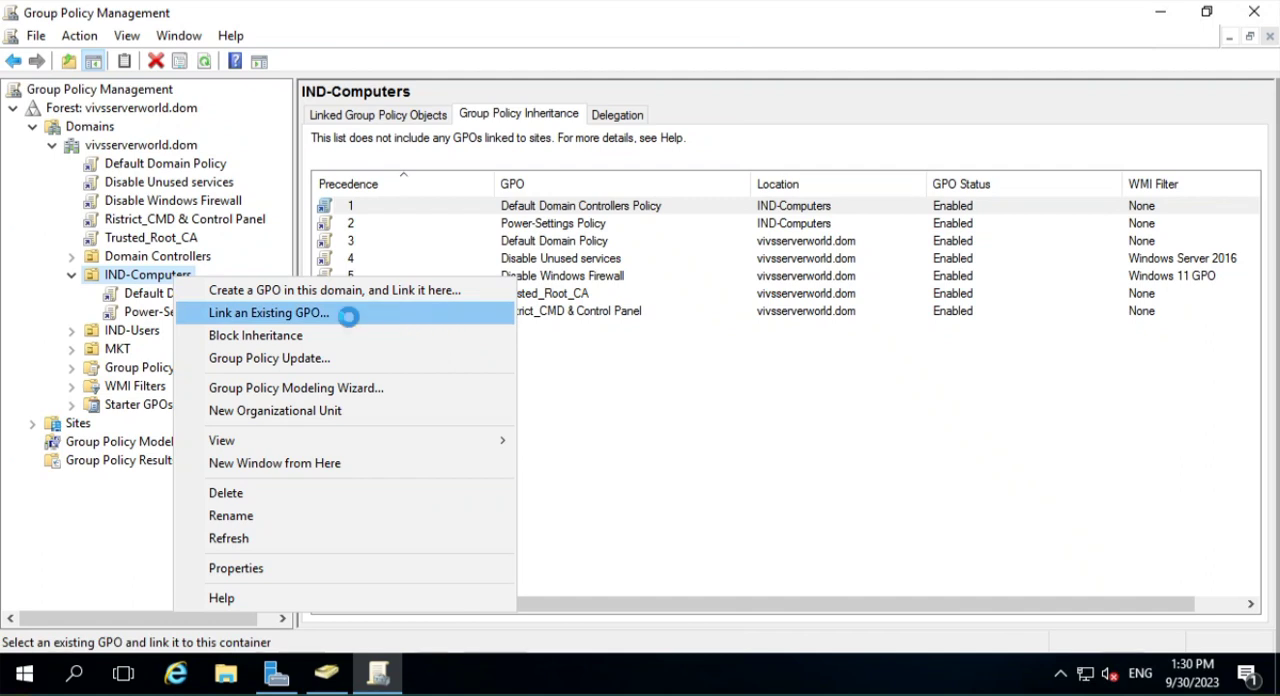
pyautogui.click(443, 317)
pyautogui.click(508, 328)
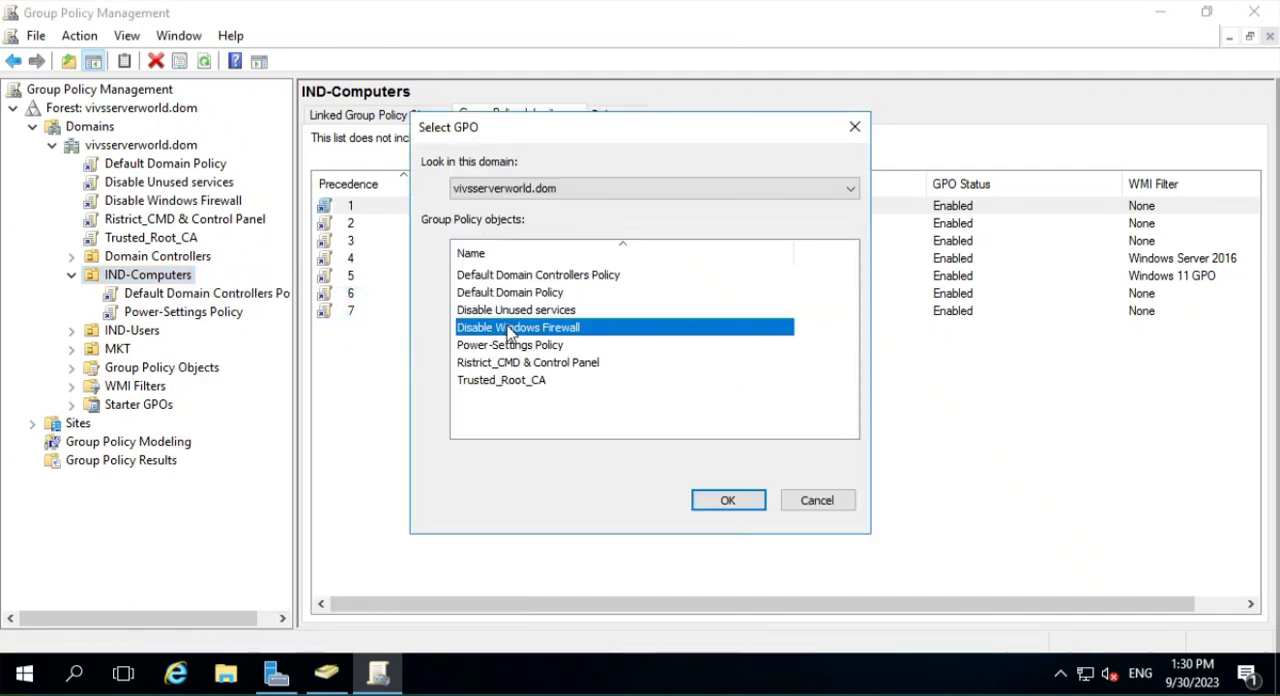
pyautogui.click(724, 504)
# - Link the existing Default Domain Policy GPO to the IND-Computers OU
pyautogui.rightClick(150, 277)
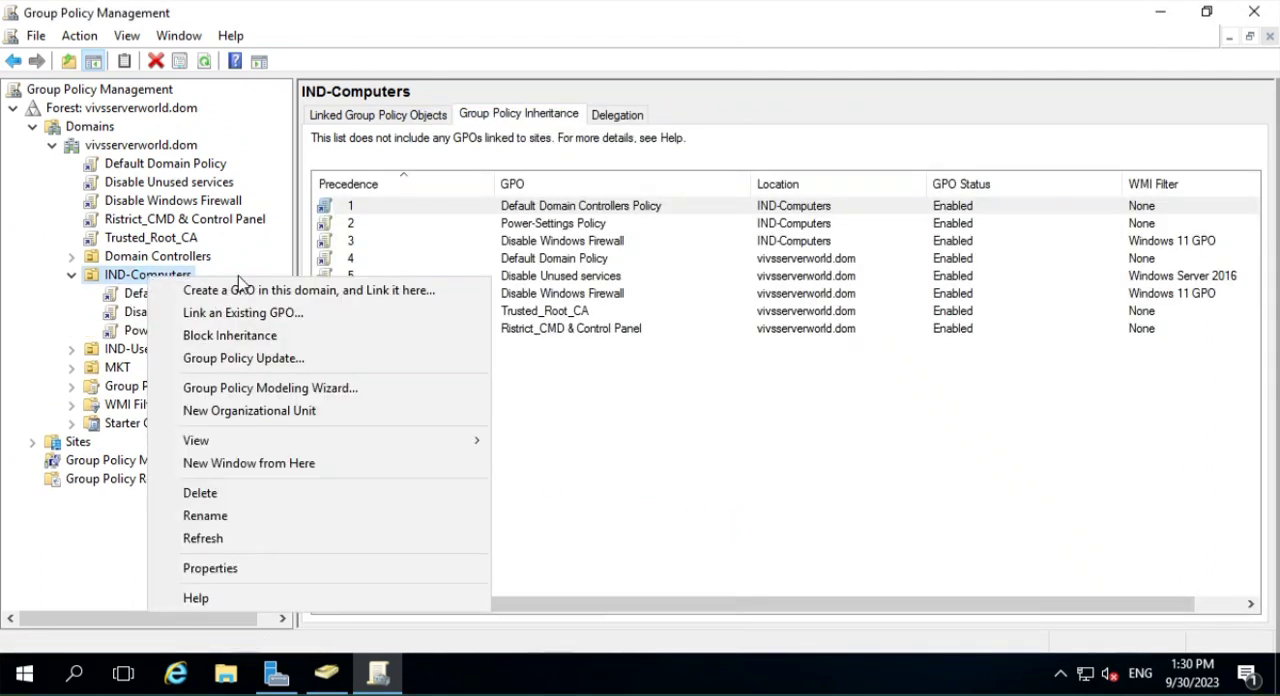
pyautogui.click(305, 312)
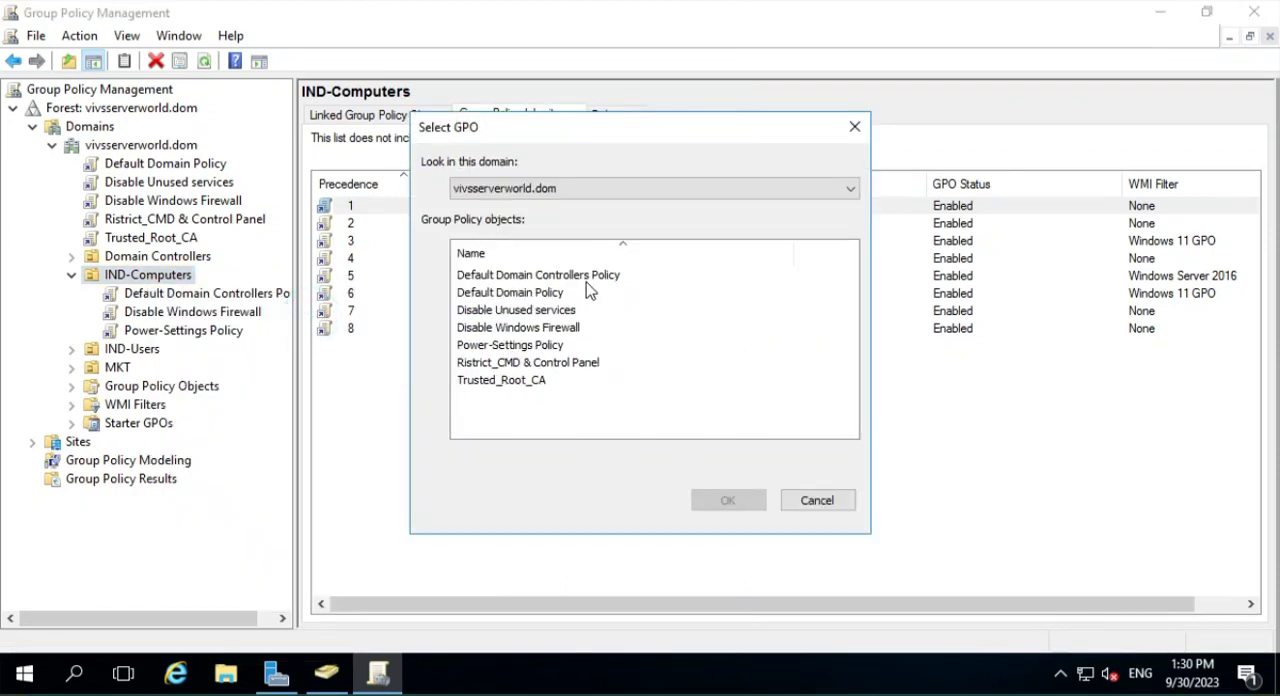
pyautogui.click(514, 293)
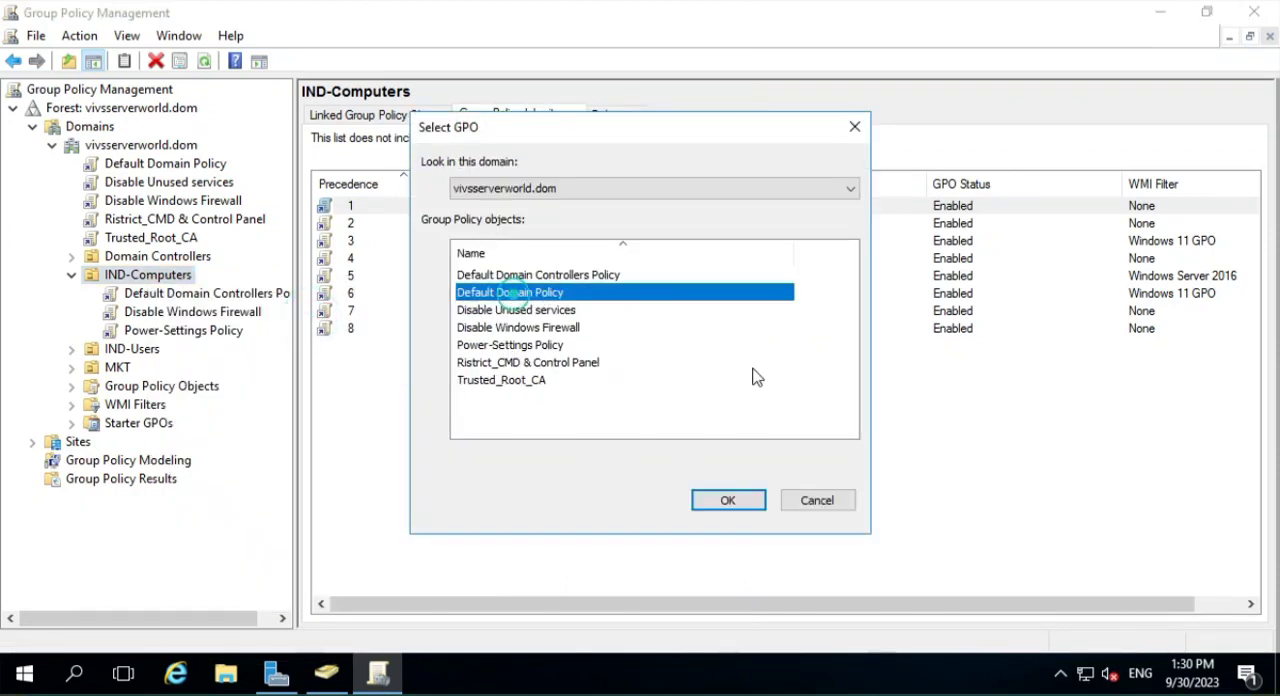
pyautogui.click(728, 500)
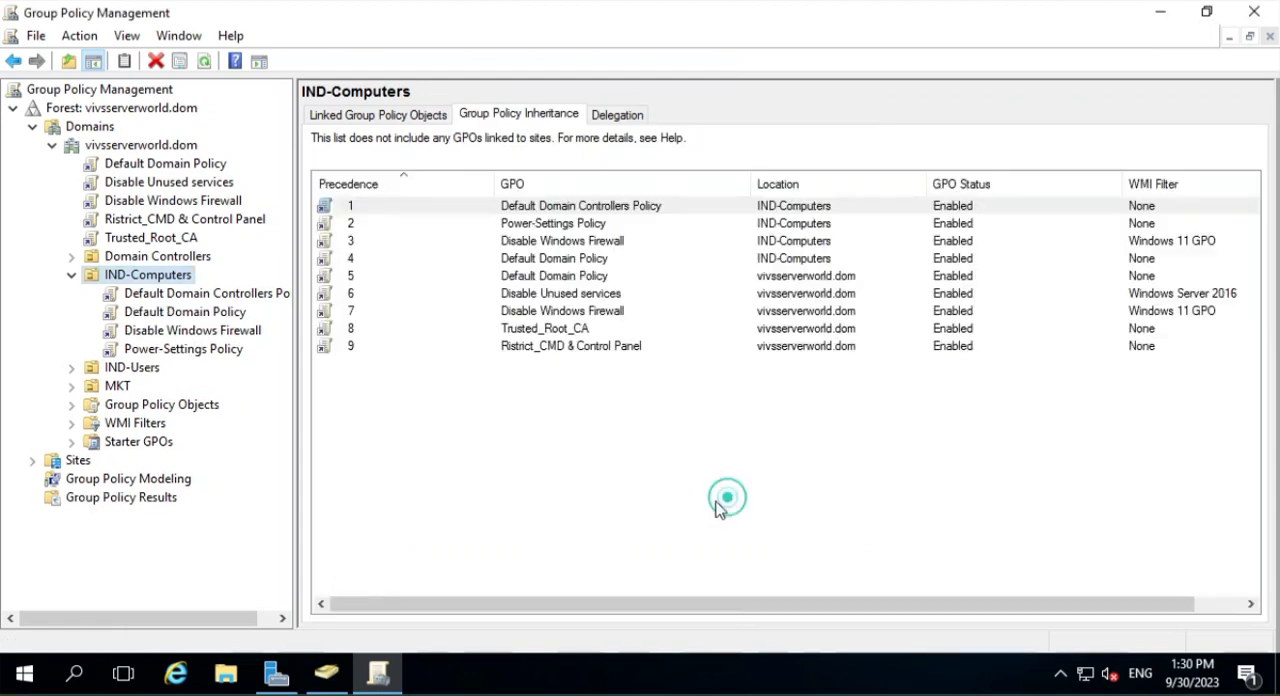
# - Move Power-Settings Policy up to link order 1 among the GPOs linked to IND-Computers
pyautogui.click(356, 118)
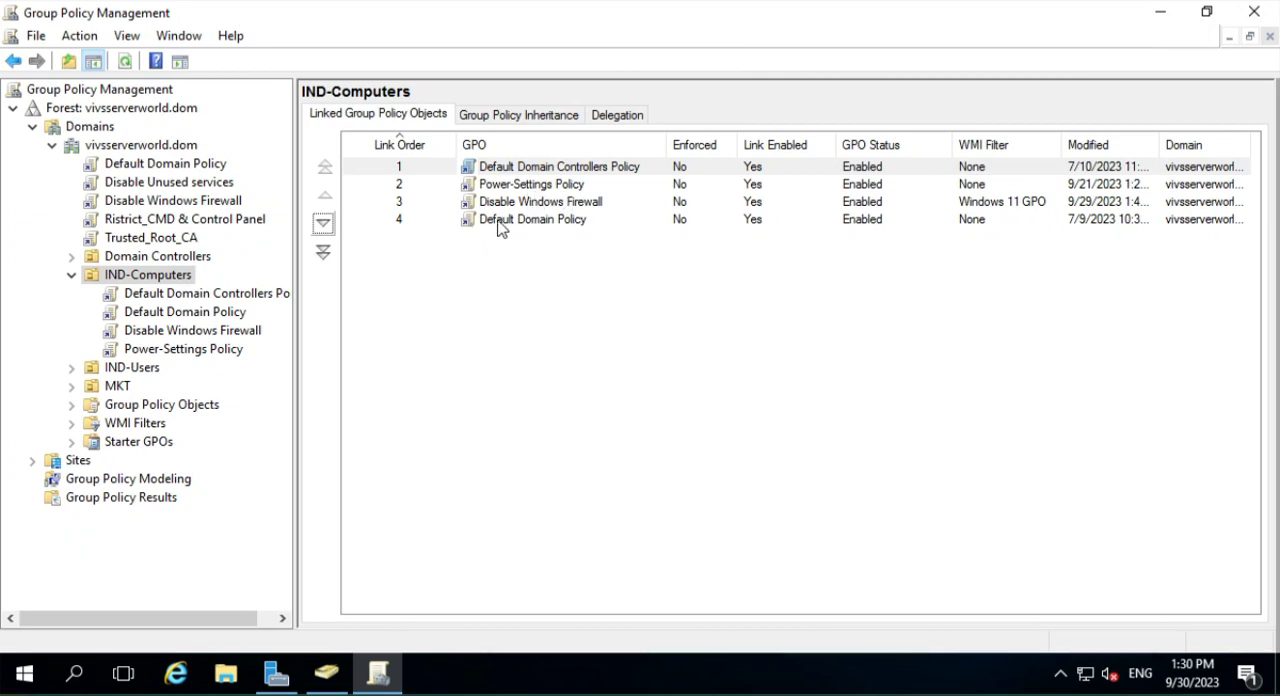
pyautogui.click(524, 188)
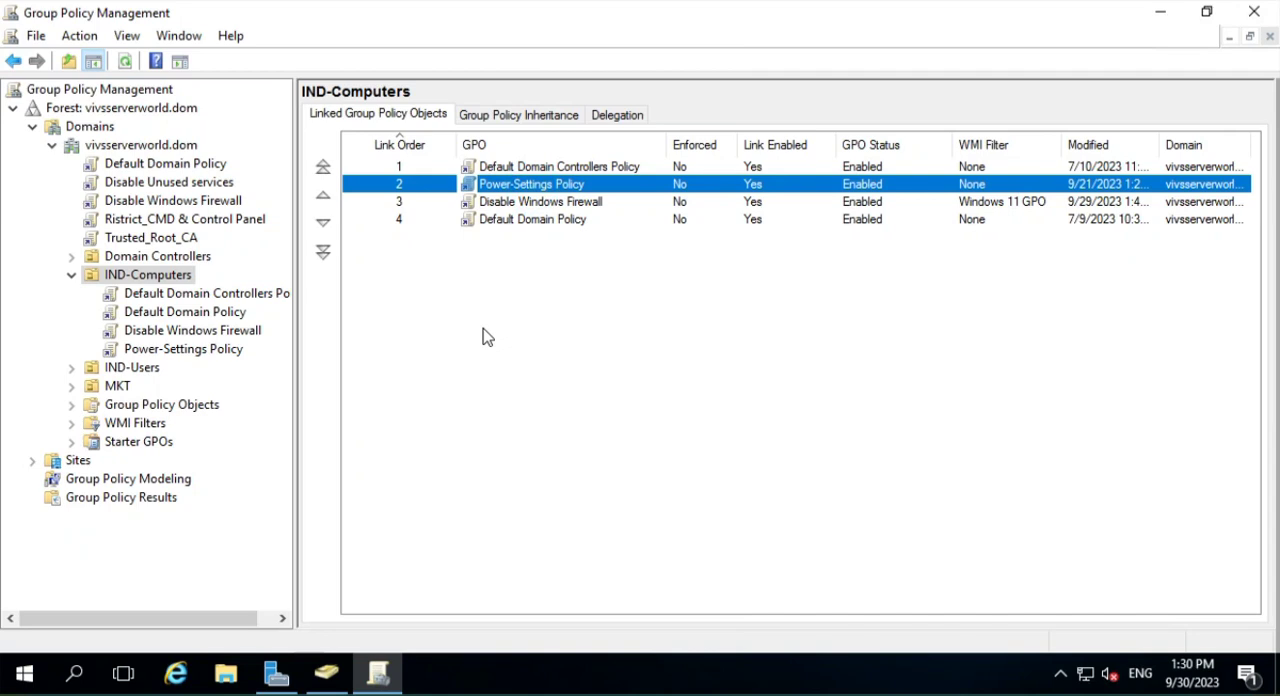
pyautogui.click(322, 200)
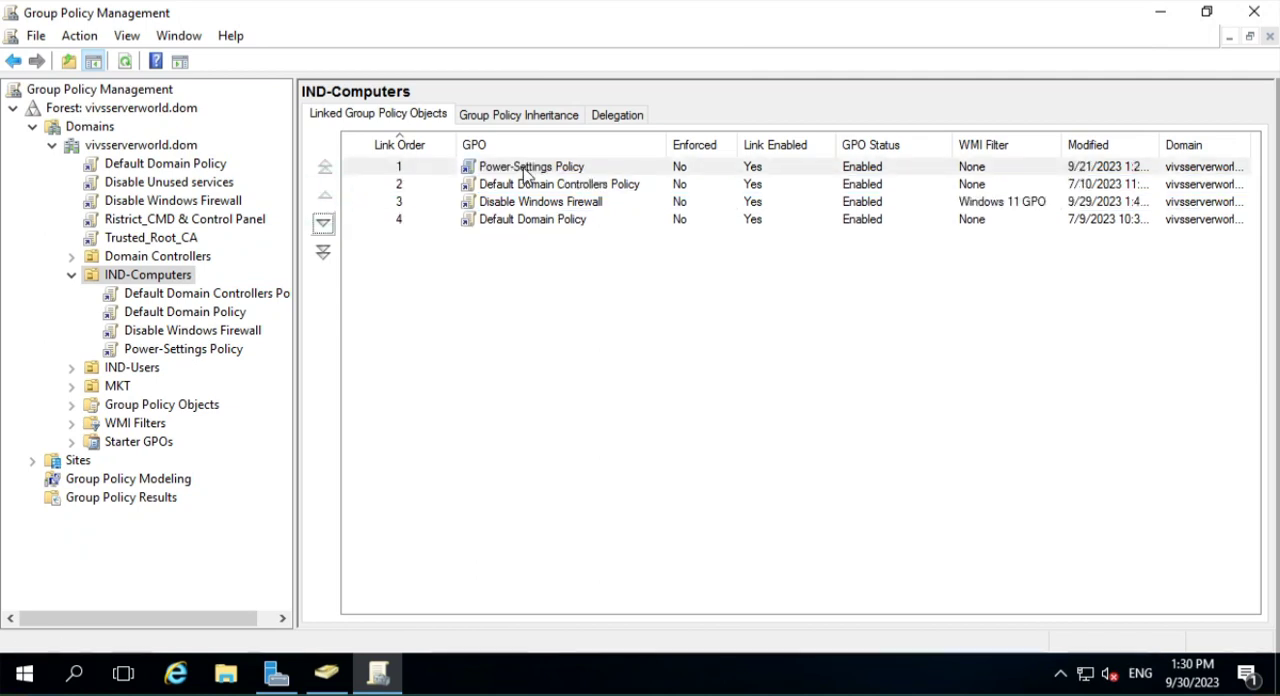
pyautogui.click(525, 170)
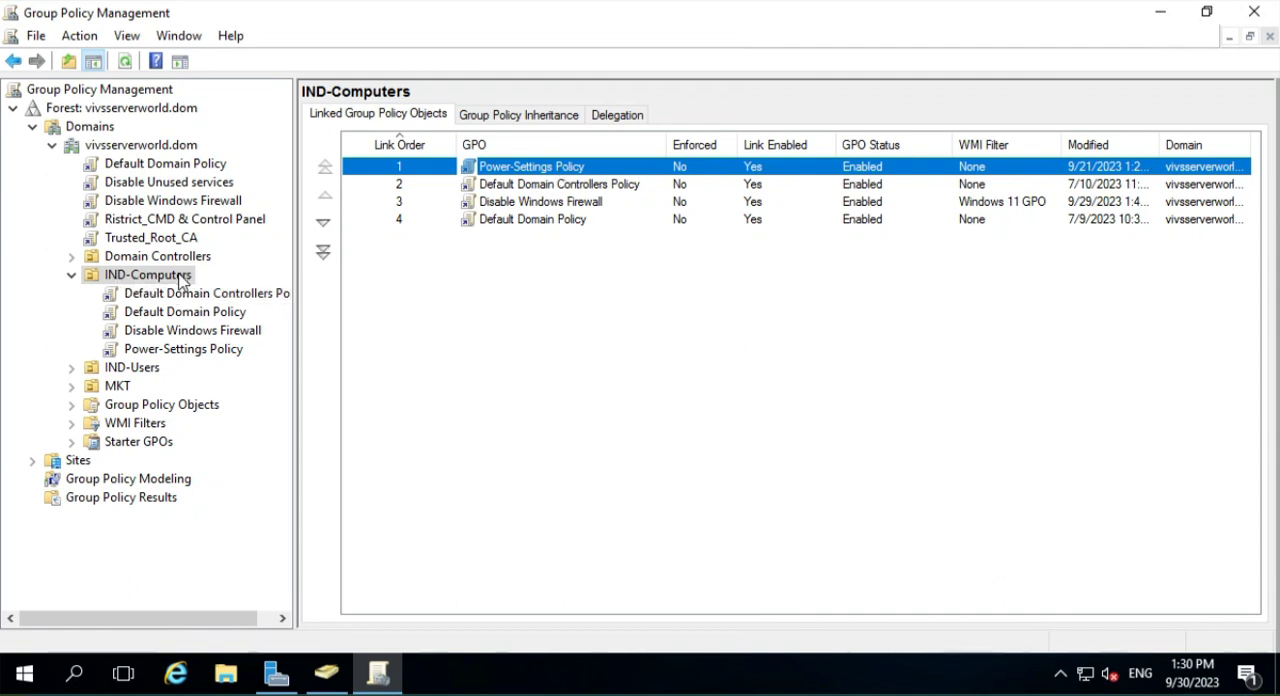
# - Move Default Domain Policy up to link order 1 among the GPOs linked to IND-Computers
pyautogui.click(557, 224)
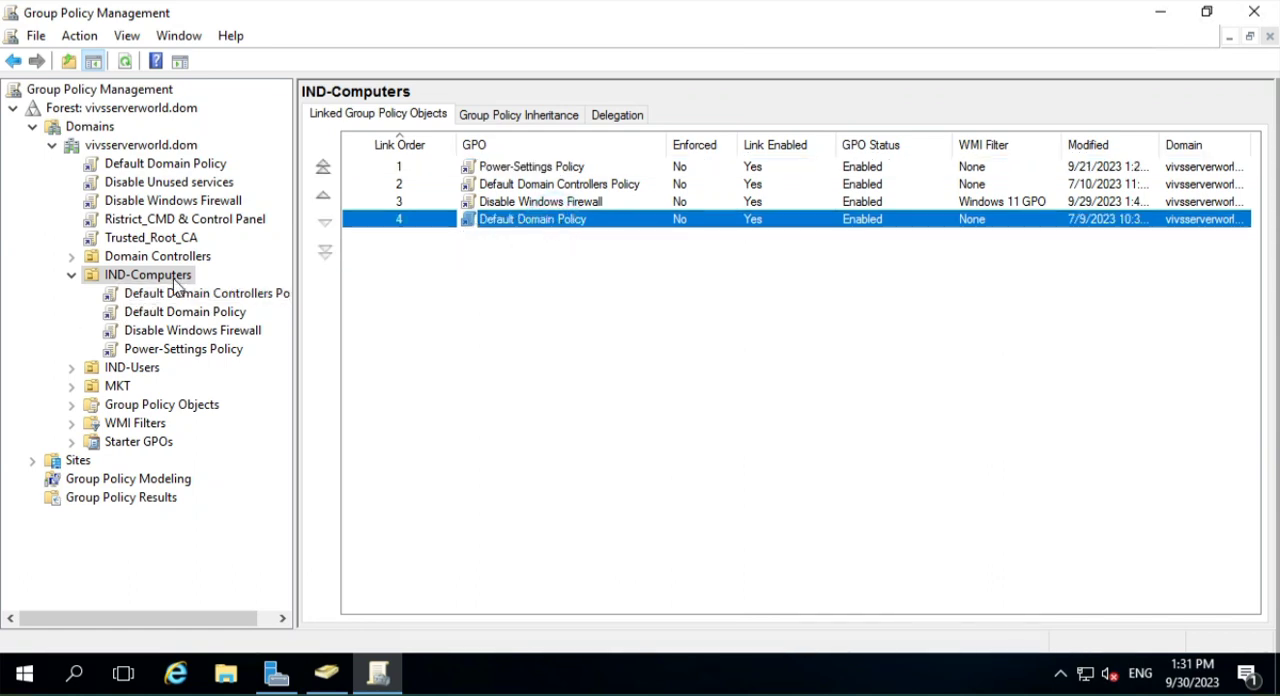
pyautogui.click(323, 197)
pyautogui.click(323, 197)
pyautogui.click(323, 197)
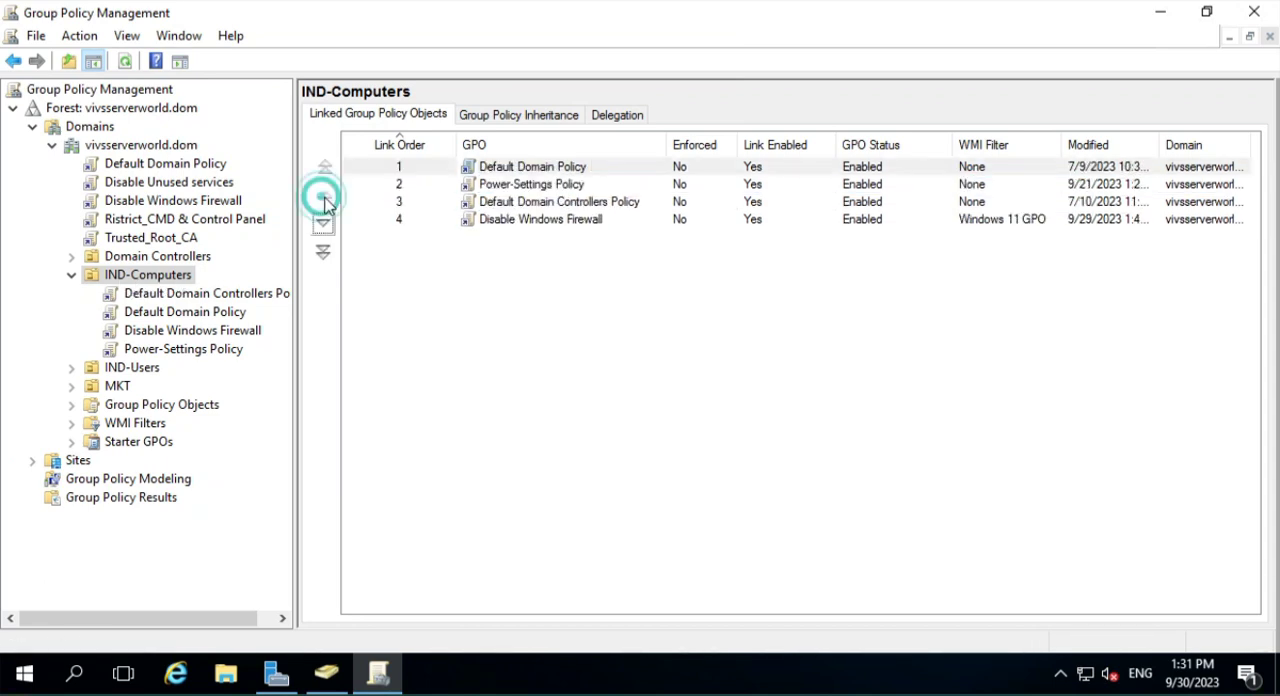
pyautogui.click(535, 166)
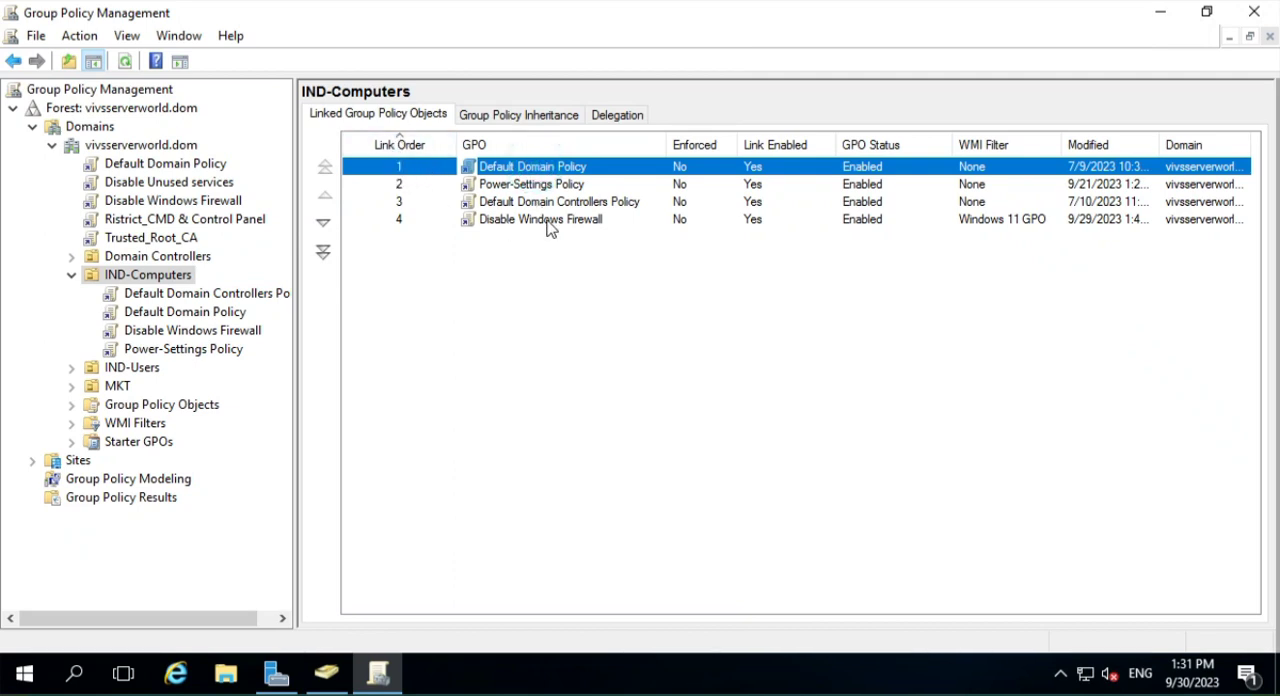
# - Move Disable Windows Firewall up to link order 2 among the GPOs linked to IND-Computers
pyautogui.click(516, 227)
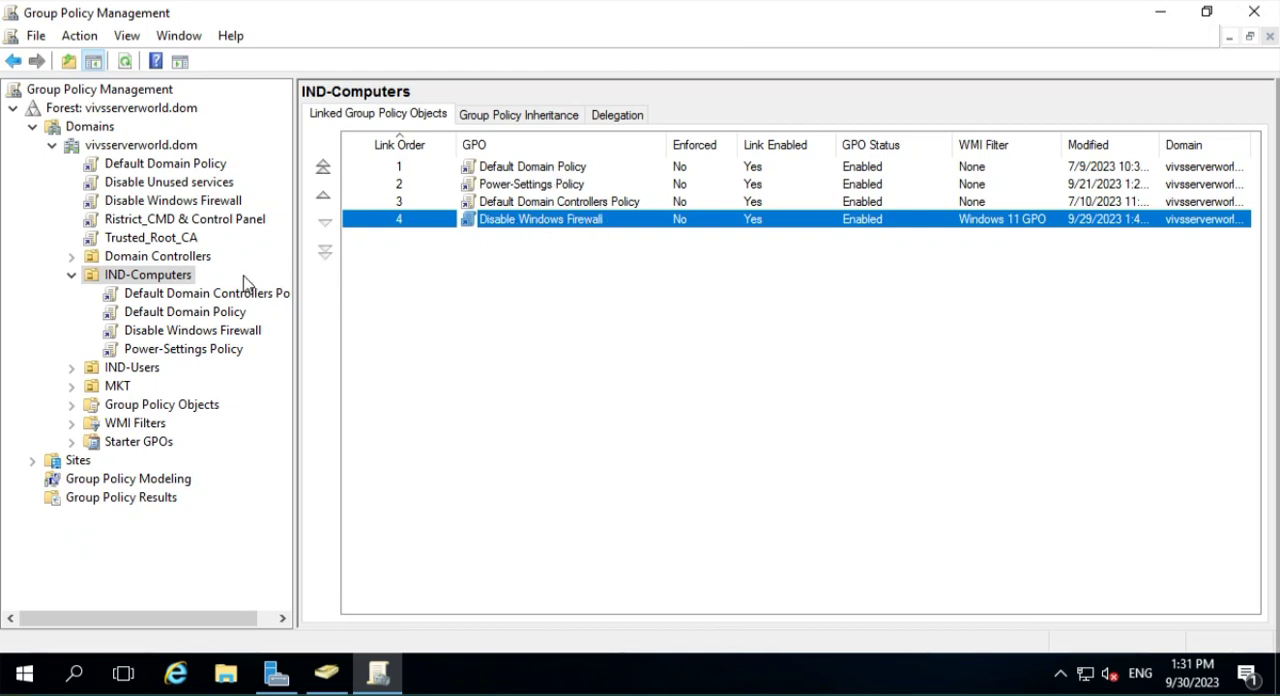
pyautogui.click(323, 197)
pyautogui.click(323, 197)
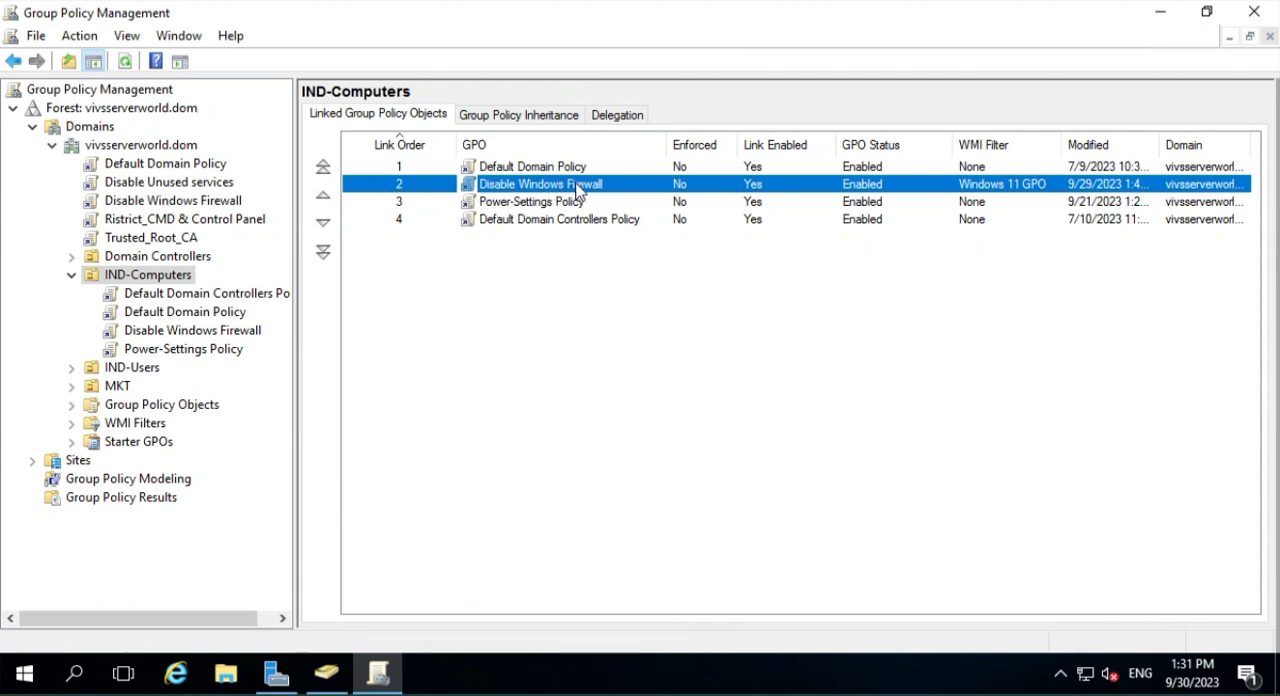
pyautogui.click(518, 207)
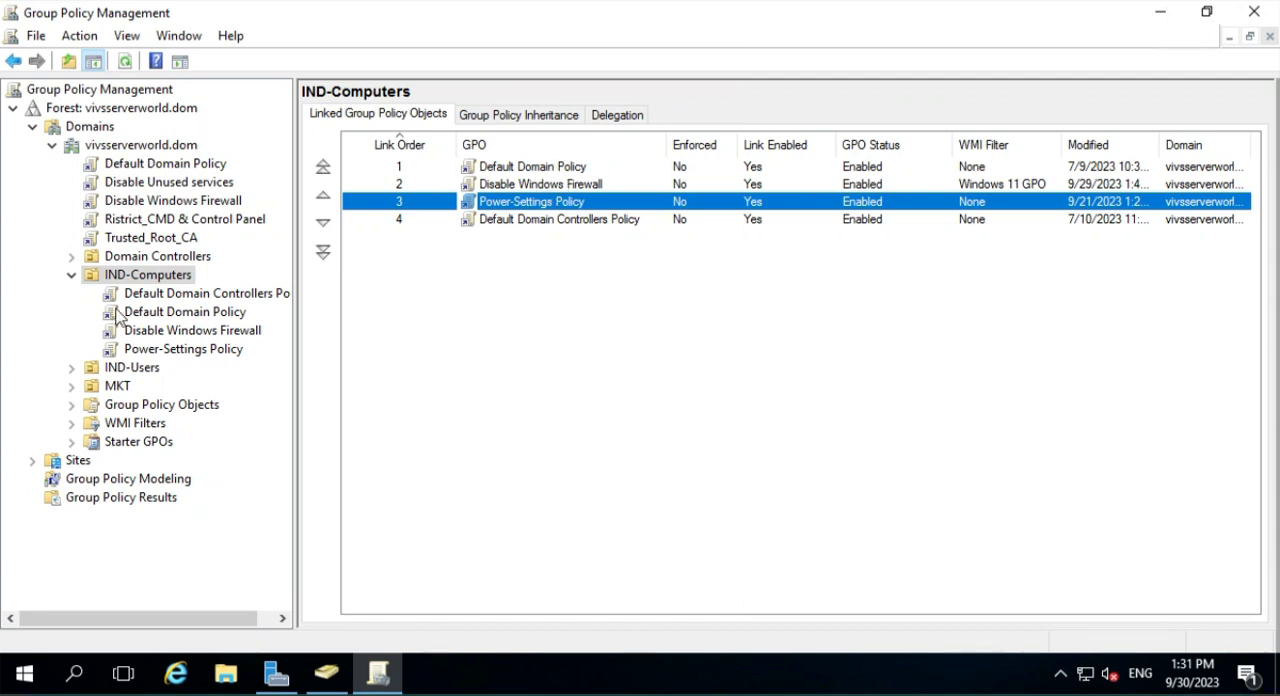
# - Review the scope and link options of the domain-level Default Domain Policy, and return to the IND-Computers OU
pyautogui.click(185, 170)
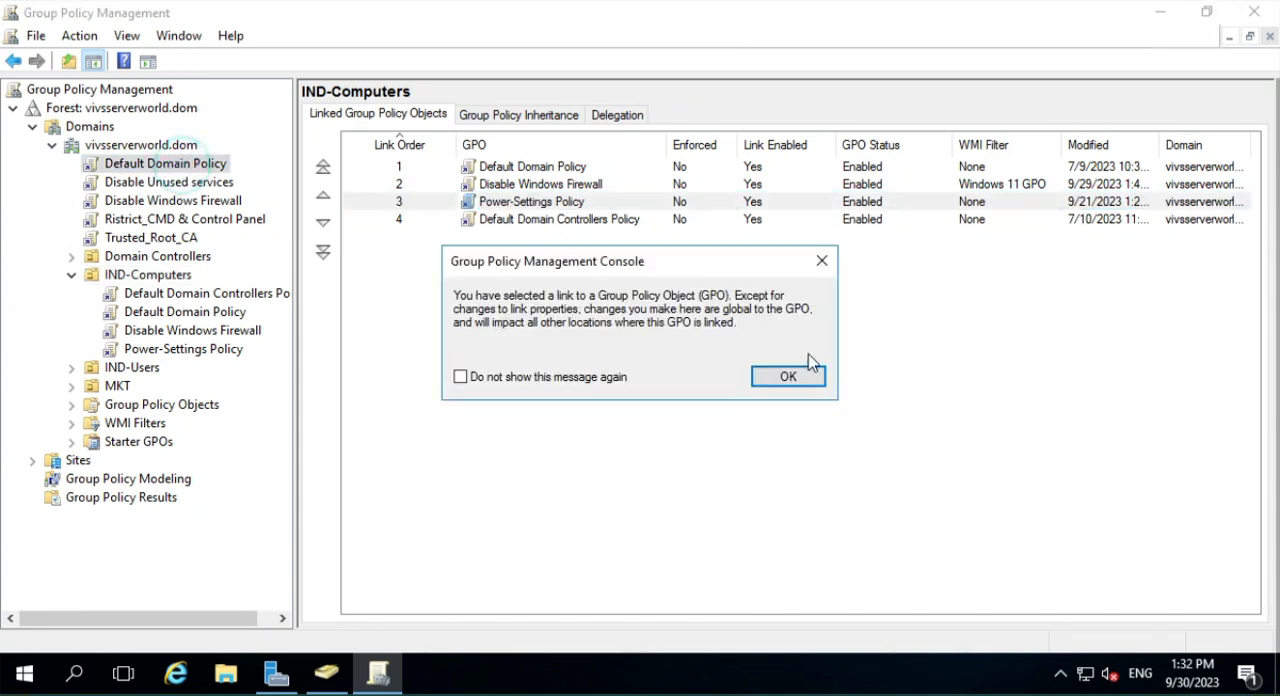
pyautogui.click(772, 380)
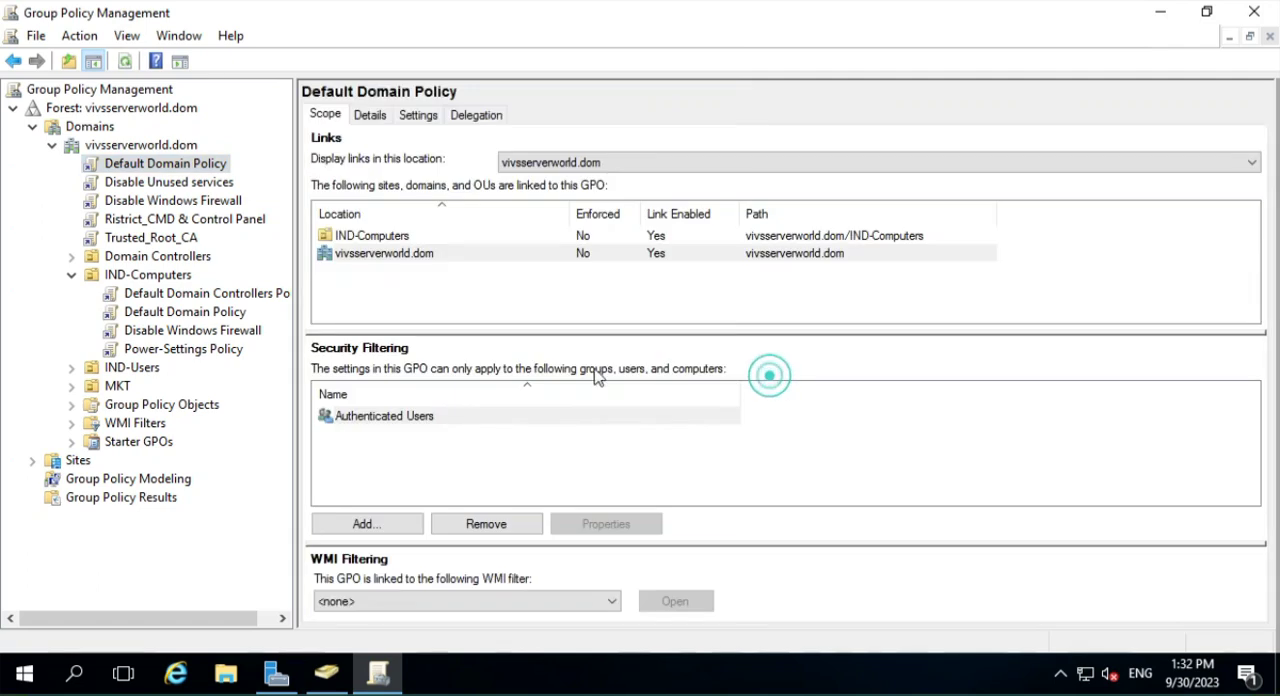
pyautogui.rightClick(165, 165)
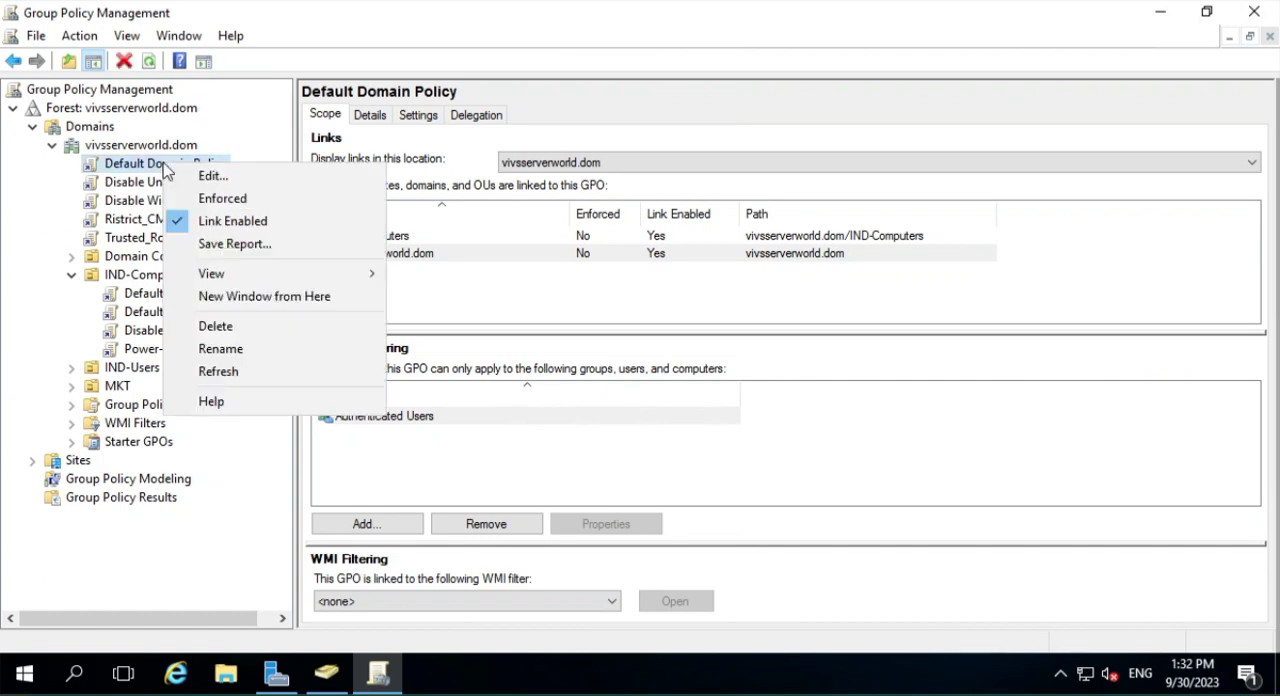
pyautogui.click(130, 280)
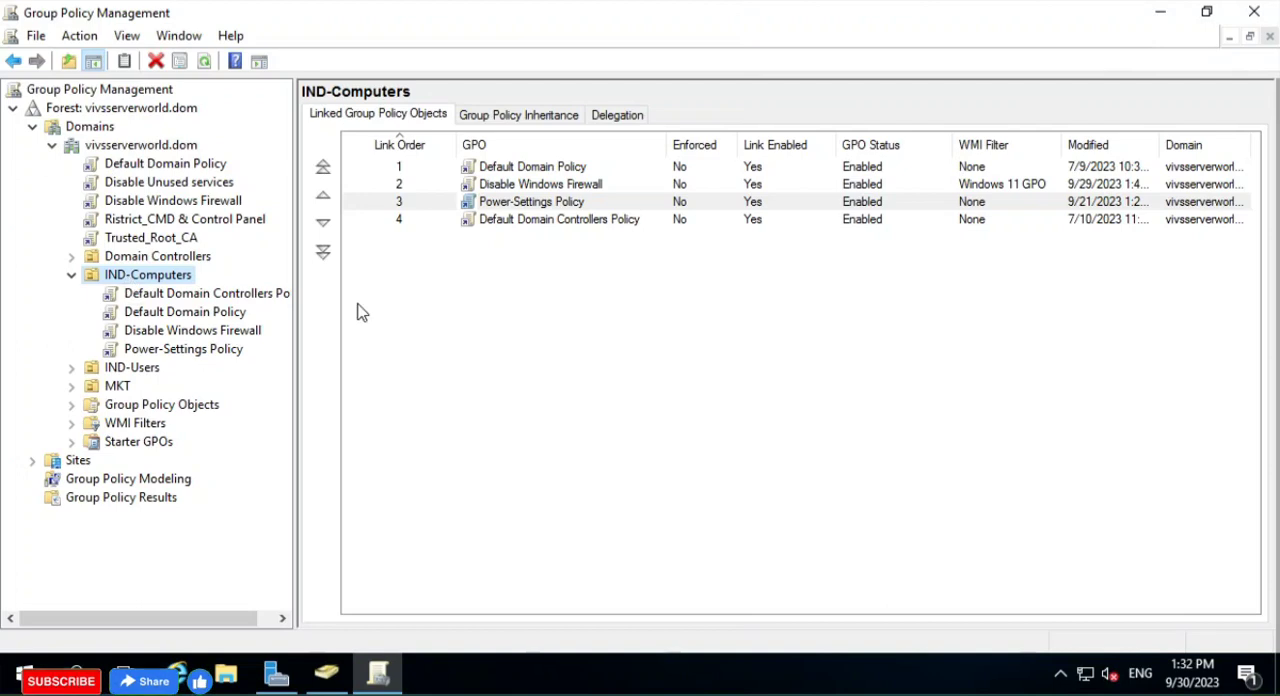
# - Block policy inheritance on the IND-Computers OU and display its group policy inheritance list
pyautogui.rightClick(163, 283)
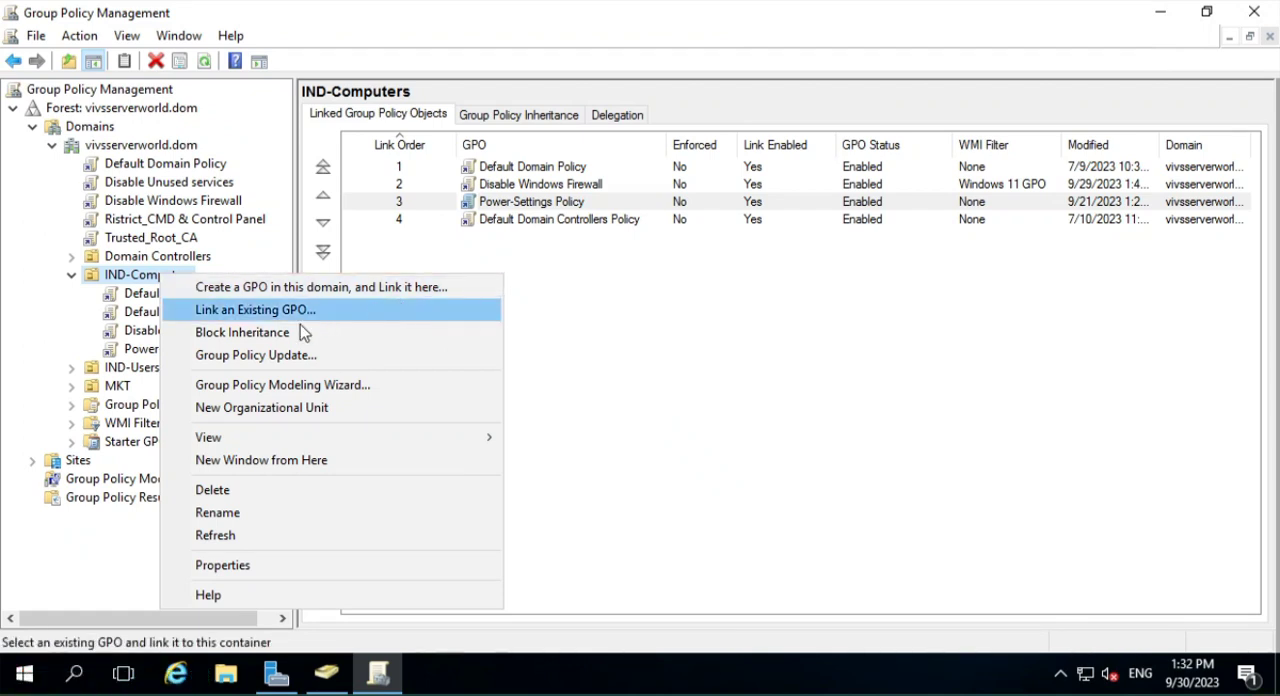
pyautogui.click(272, 334)
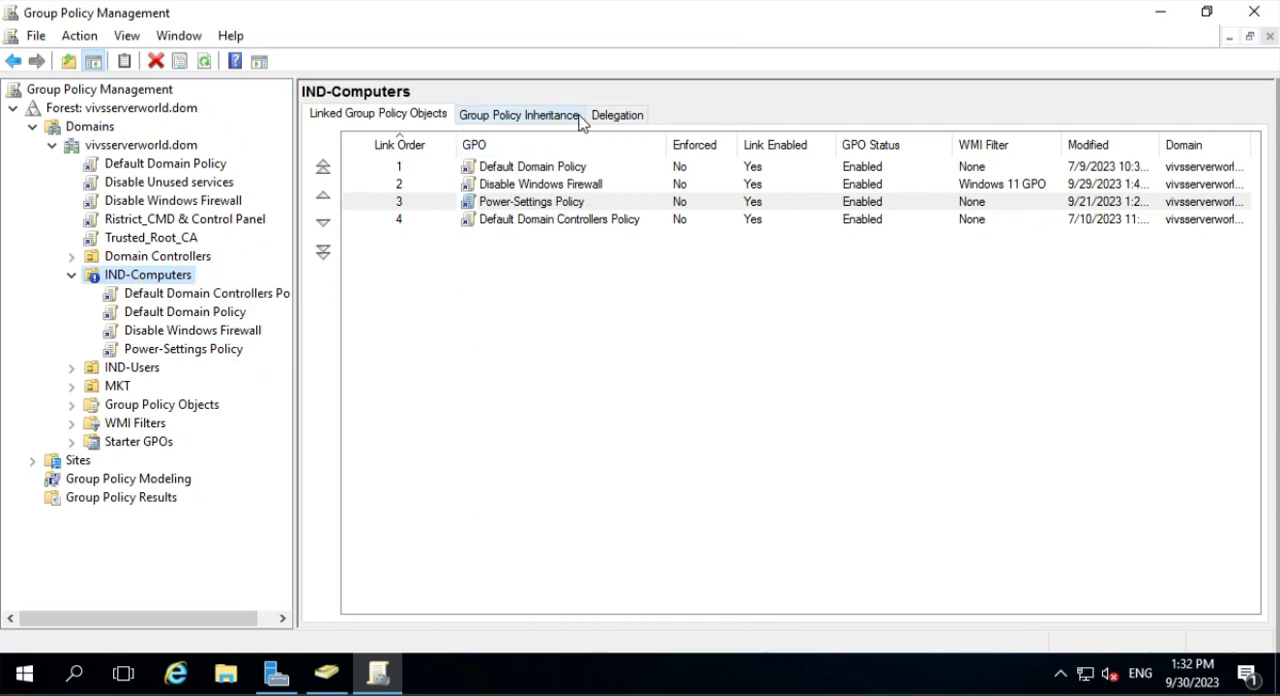
pyautogui.click(530, 116)
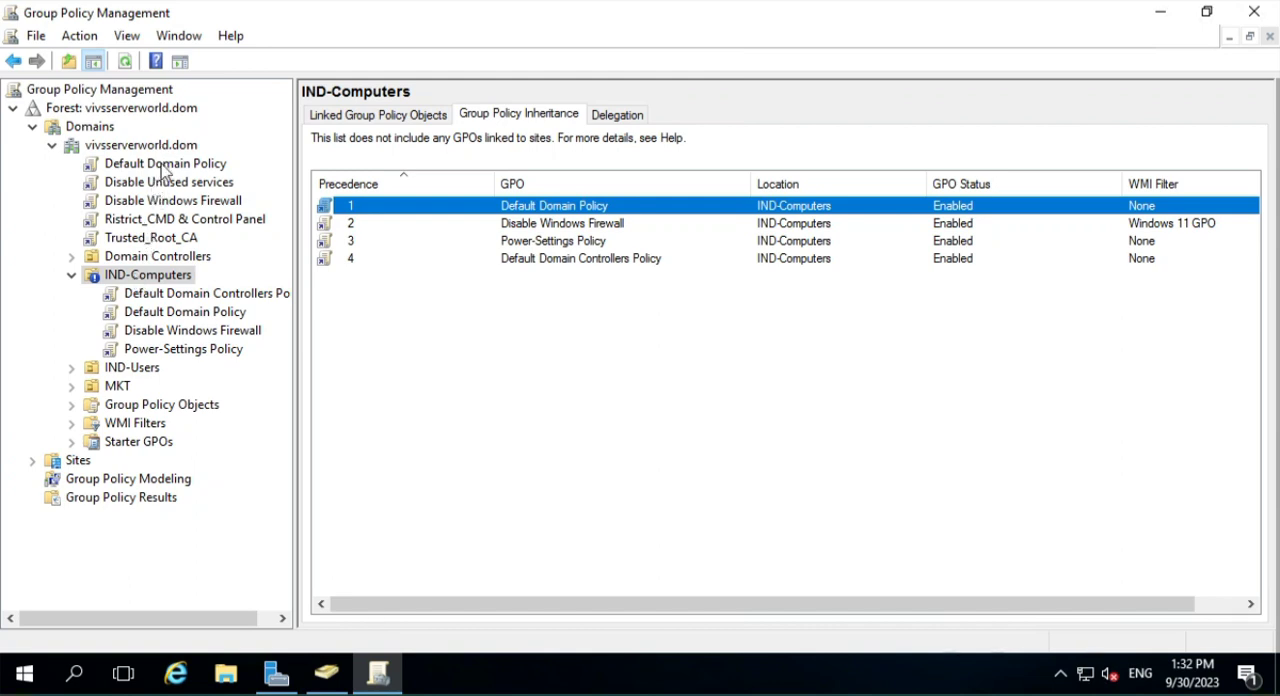
# - Turn off Block Inheritance on the IND-Computers OU and examine the Trusted_Root_CA and Ristrict_CMD & Control Panel entries in its inheritance list
pyautogui.rightClick(150, 285)
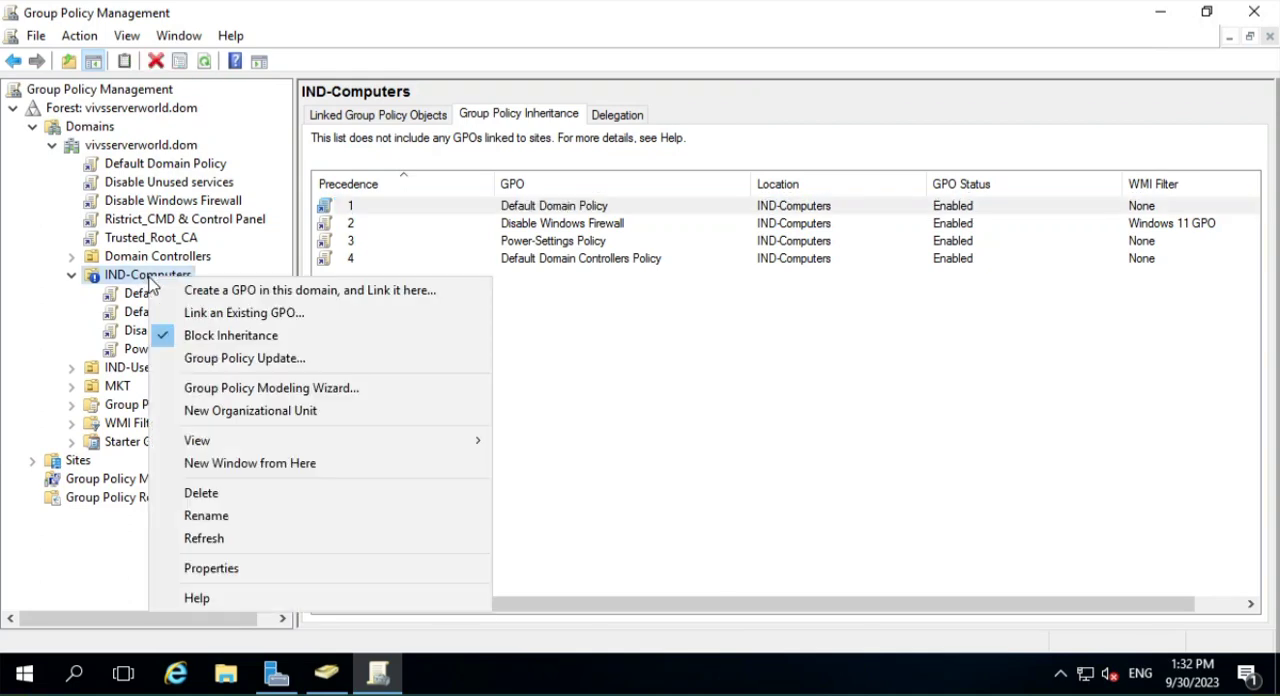
pyautogui.click(231, 335)
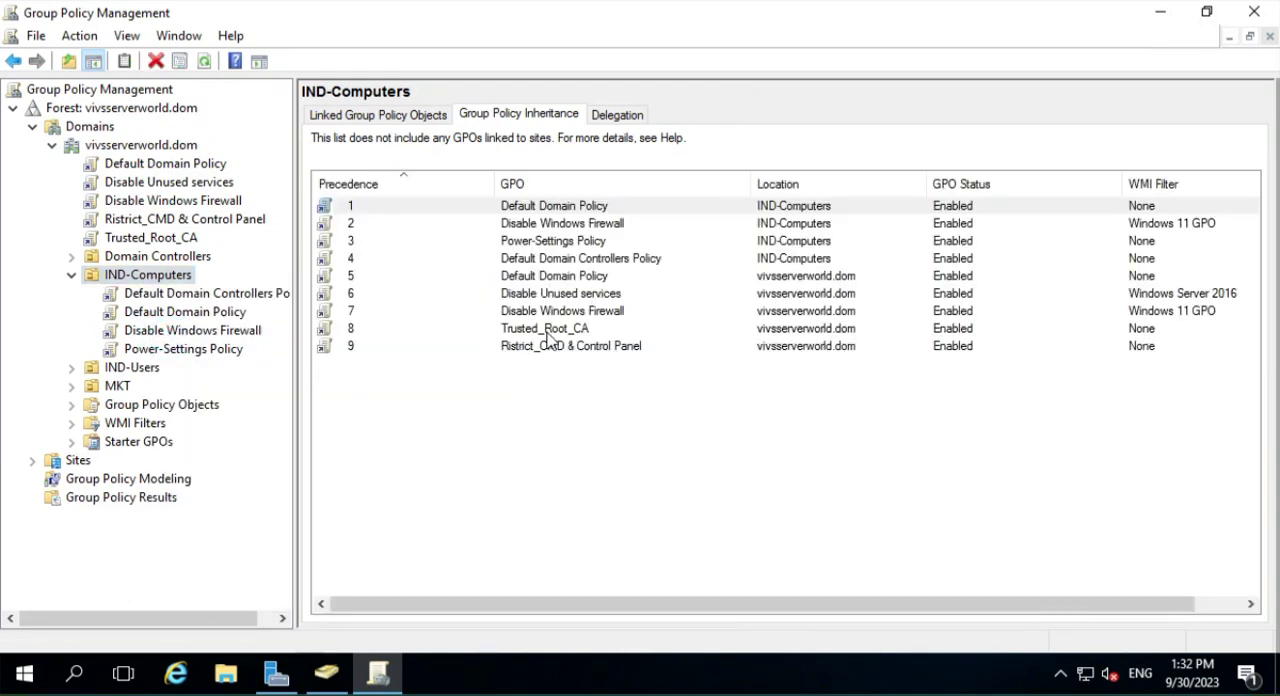
pyautogui.click(545, 332)
pyautogui.click(545, 348)
pyautogui.click(540, 338)
pyautogui.click(540, 348)
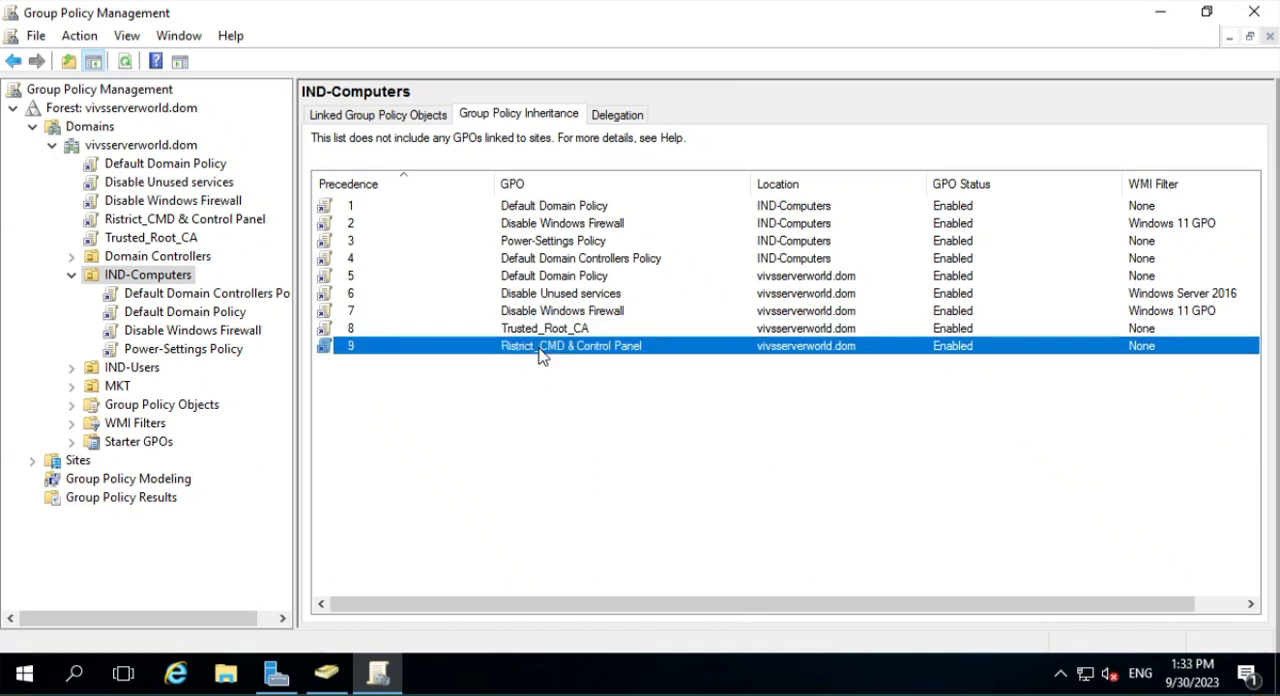
pyautogui.click(540, 333)
pyautogui.click(548, 346)
# - Block inheritance on the IND-Computers OU, check the scope of the domain-linked Trusted_Root_CA GPO, and return to the OU
pyautogui.rightClick(150, 276)
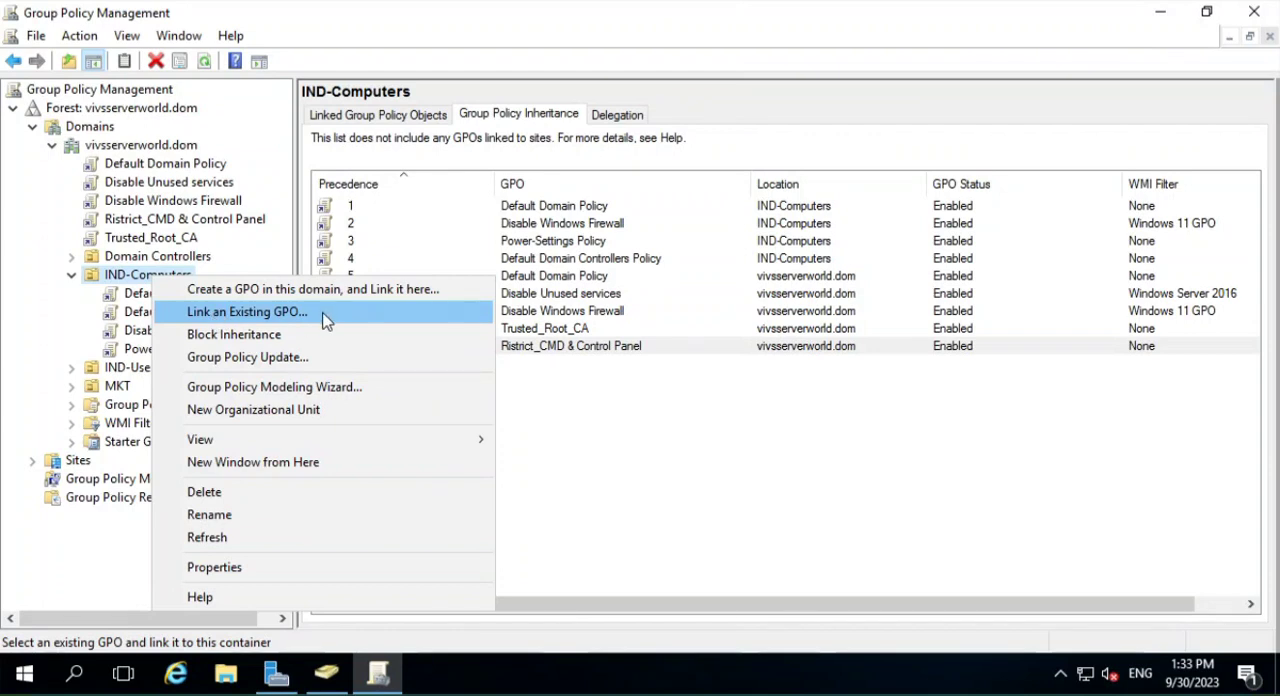
pyautogui.click(212, 334)
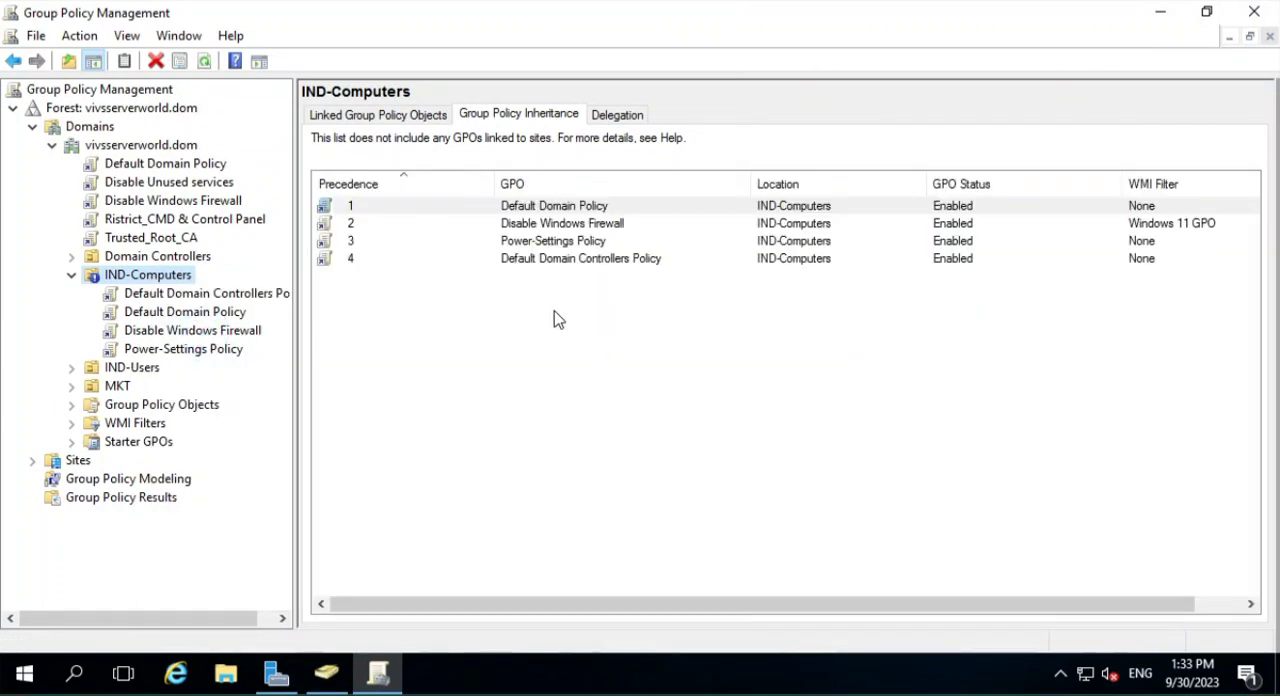
pyautogui.click(180, 235)
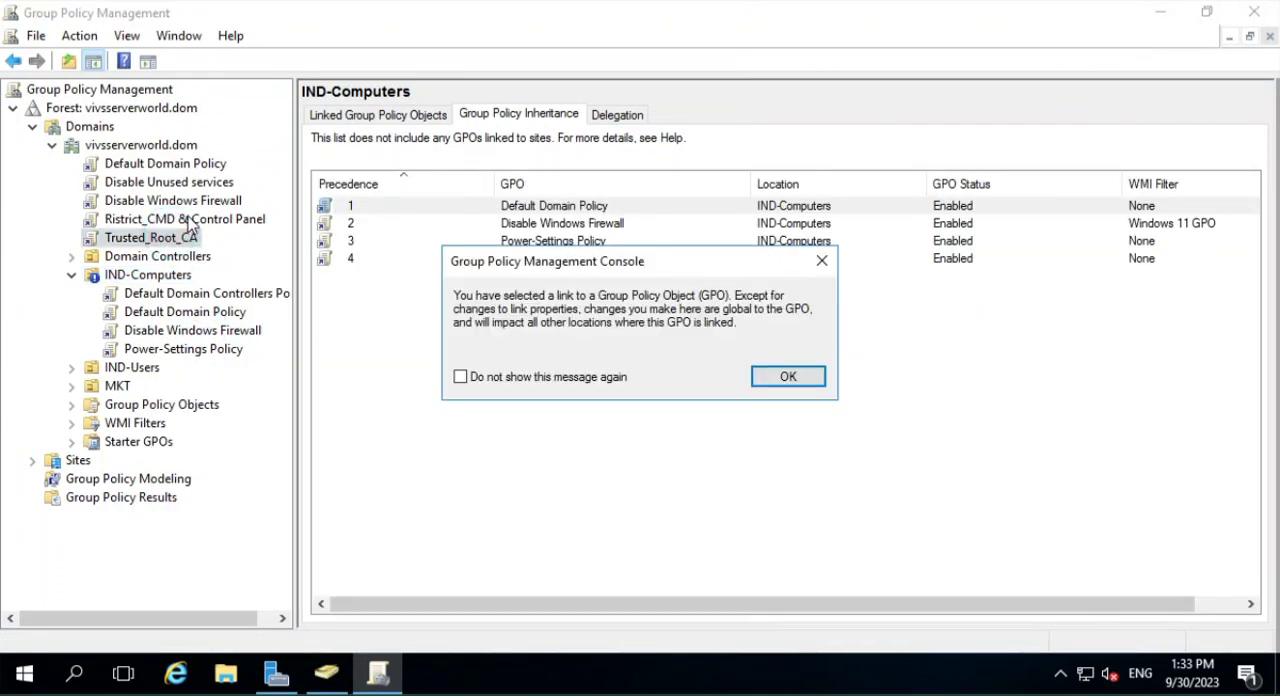
pyautogui.click(821, 261)
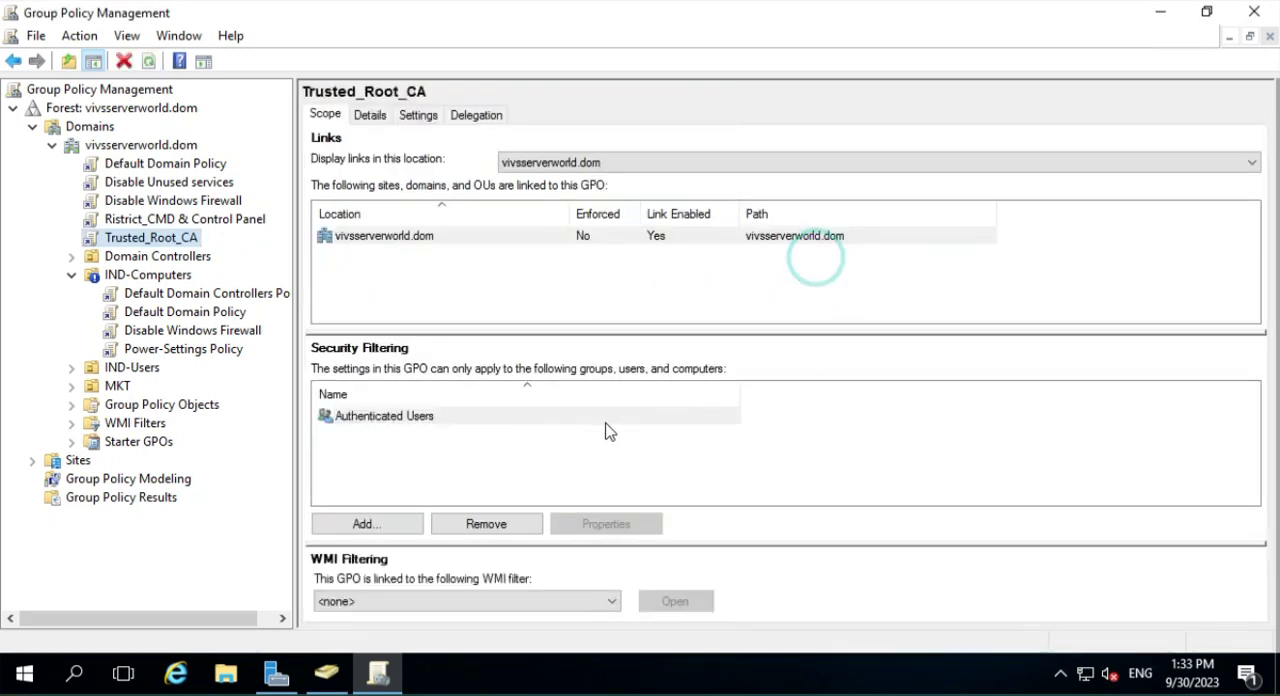
pyautogui.click(168, 274)
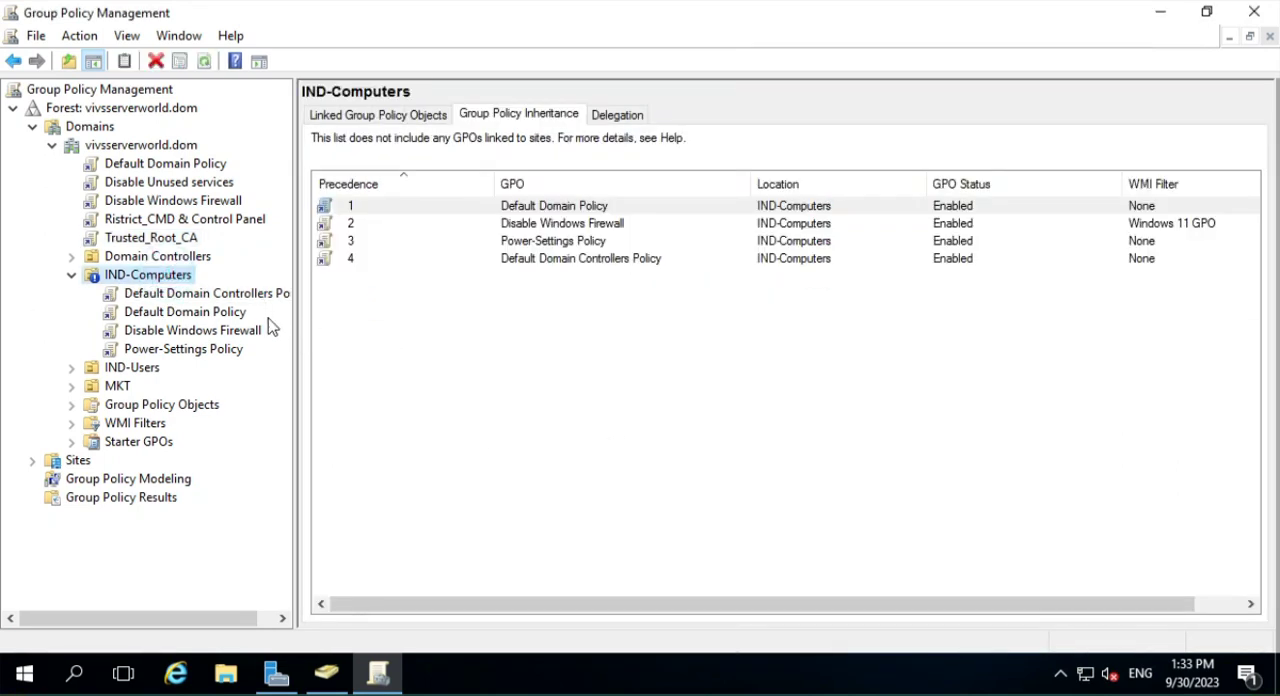
# - Enforce the Trusted_Root_CA link on the vivsserverworld.dom domain and display the group policy inheritance list of IND-Computers
pyautogui.click(160, 240)
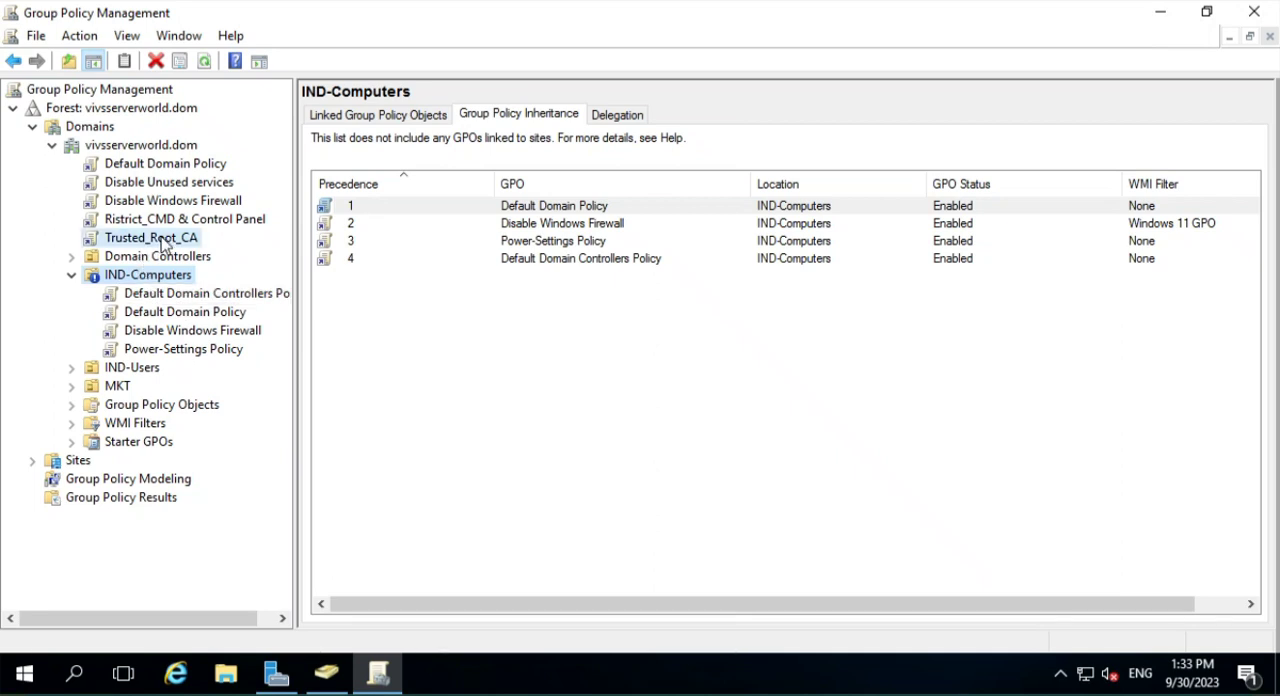
pyautogui.click(789, 381)
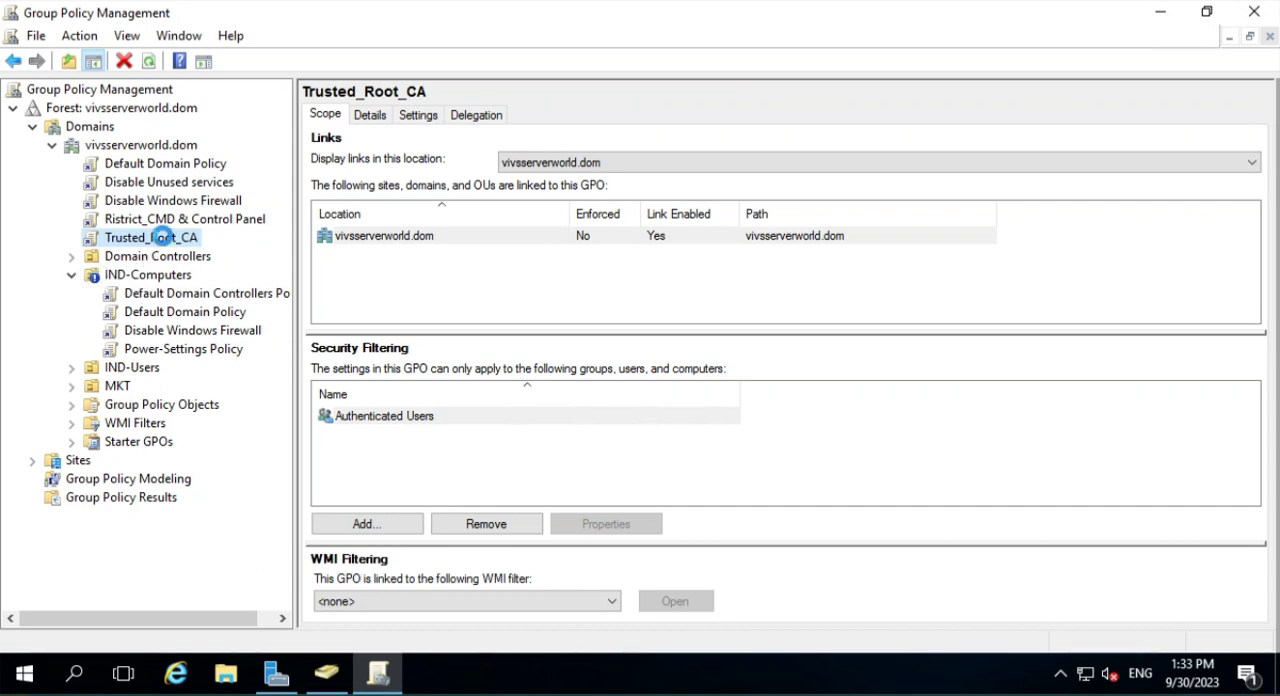
pyautogui.rightClick(163, 241)
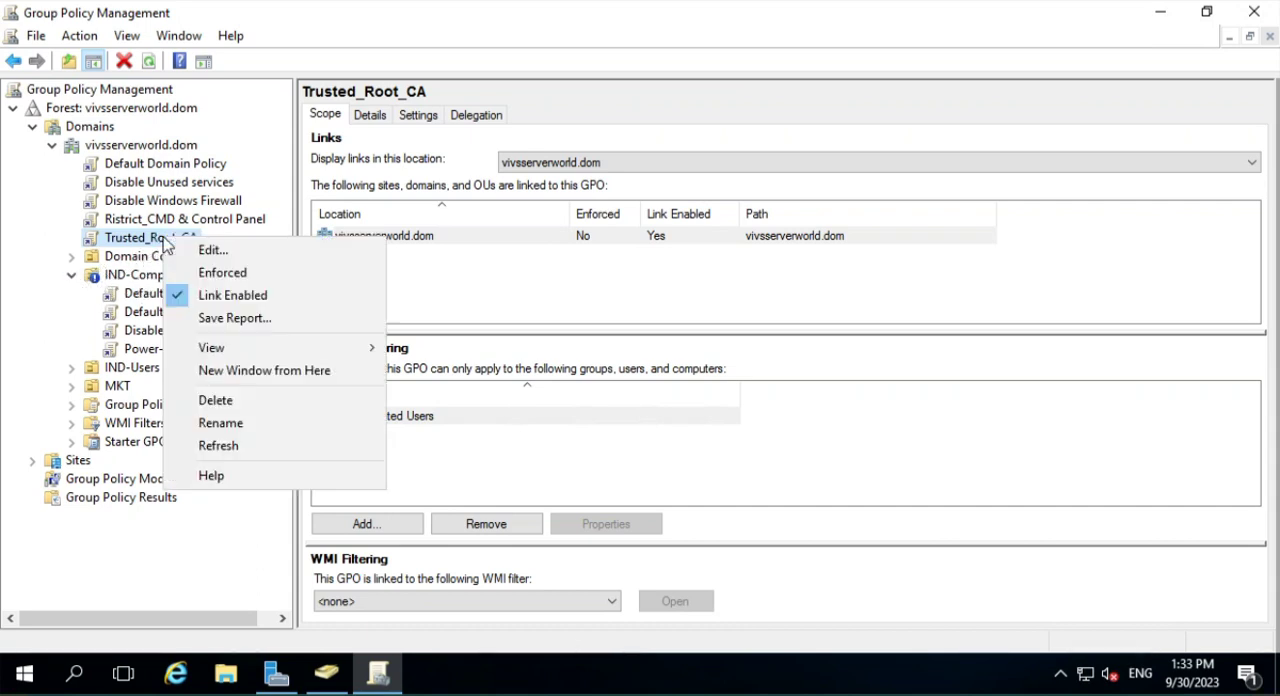
pyautogui.click(212, 275)
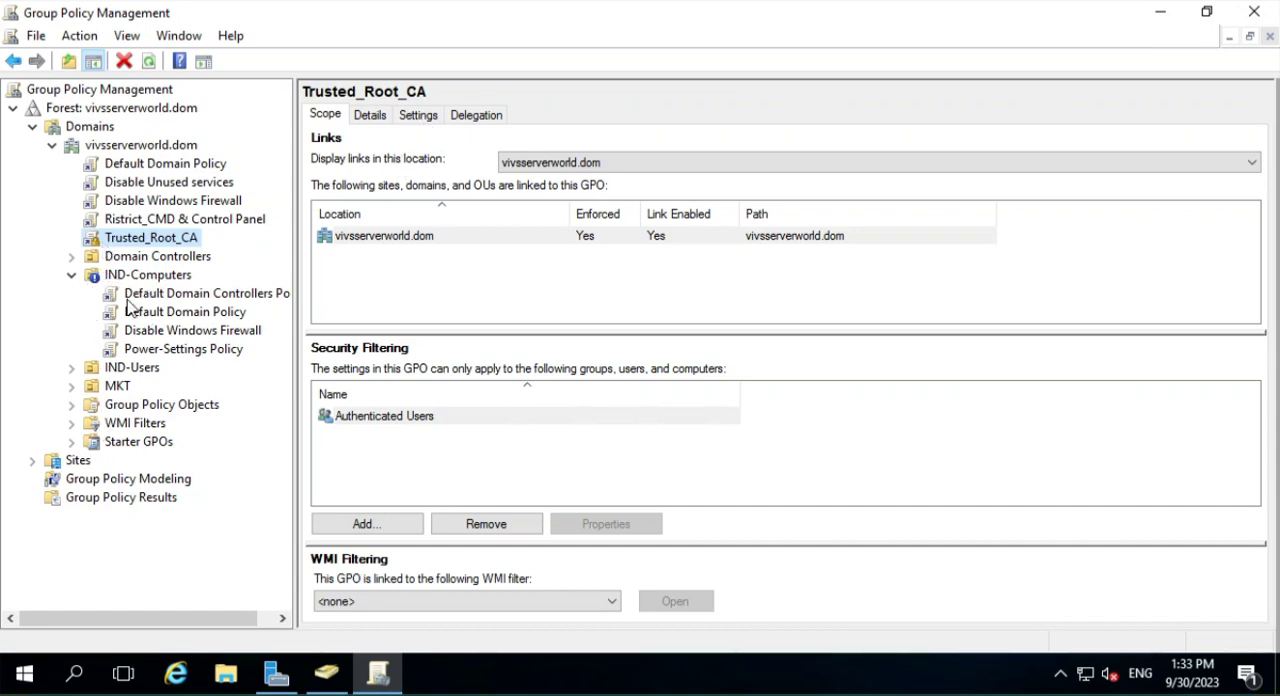
pyautogui.click(148, 276)
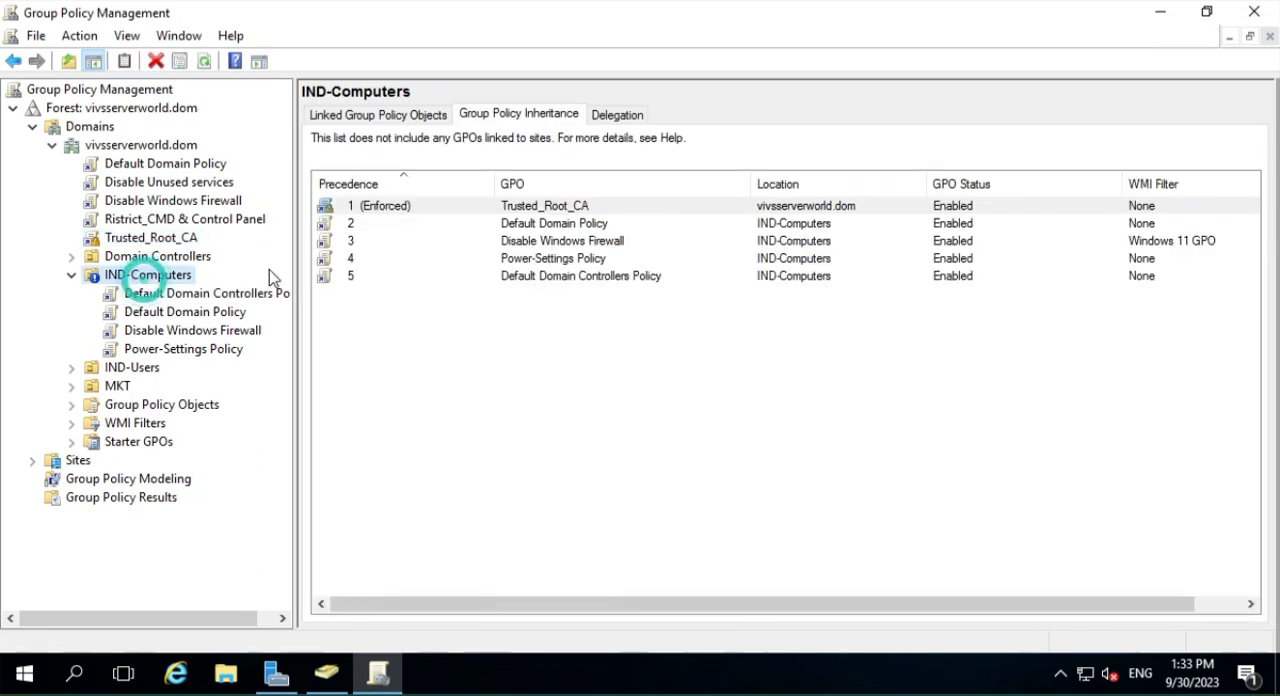
pyautogui.click(534, 114)
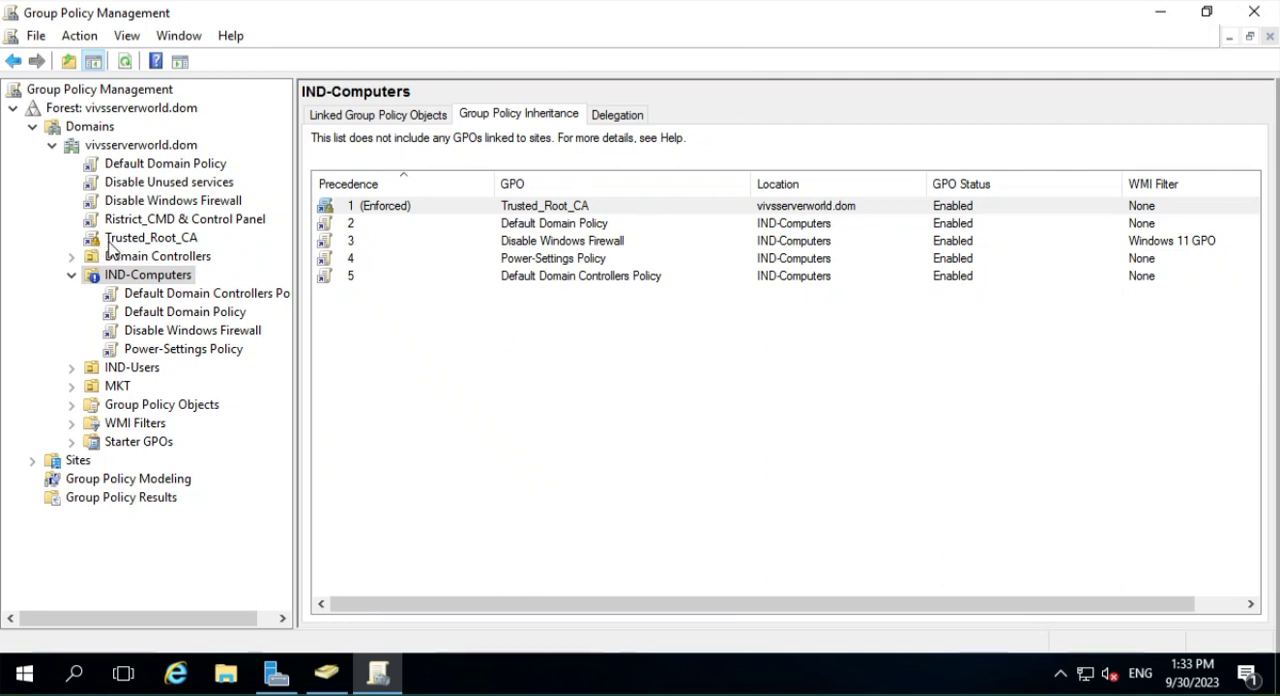
# - Check the link options of the domain-level Trusted_Root_CA and select its entry in the IND-Computers inheritance list
pyautogui.rightClick(155, 243)
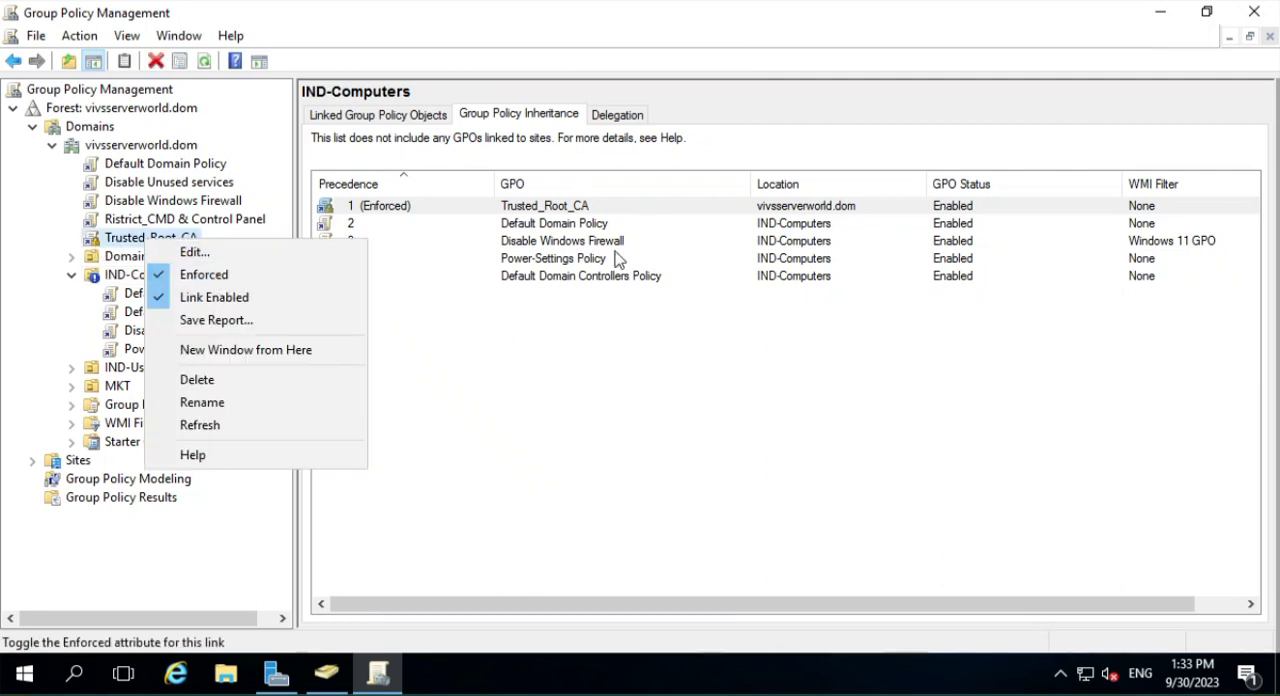
pyautogui.click(552, 210)
pyautogui.click(548, 205)
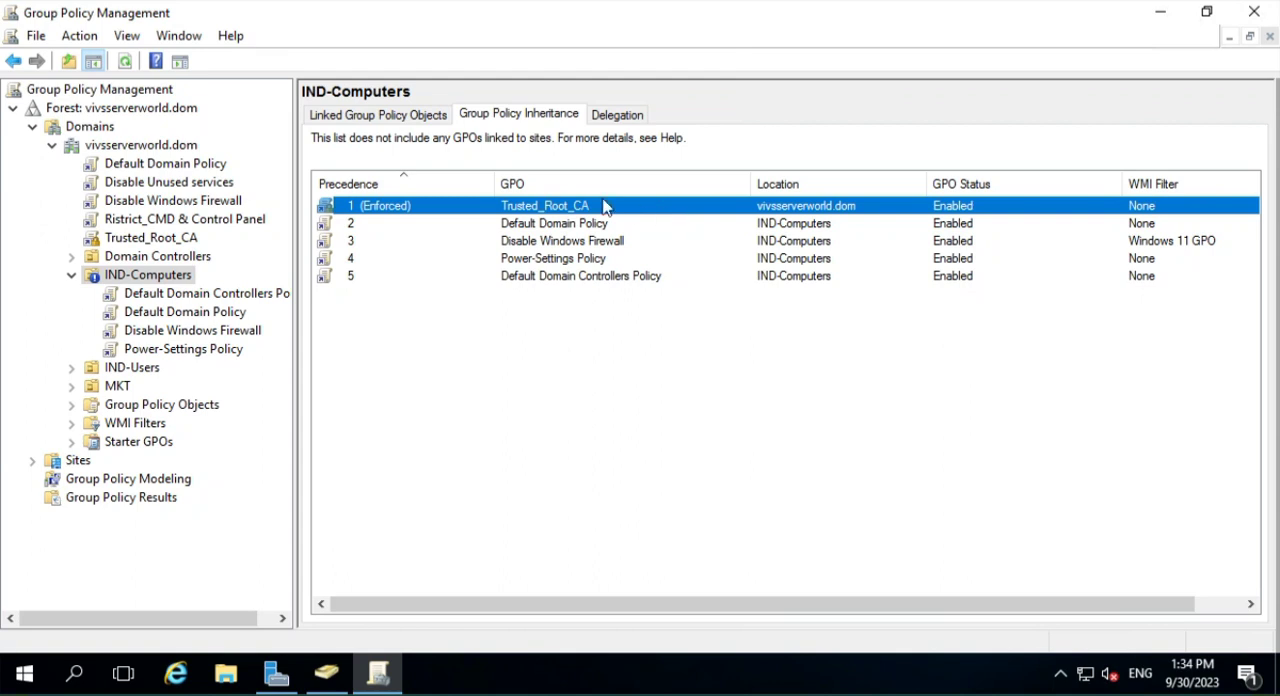
# - Turn off enforcement of the domain-level Trusted_Root_CA link, then check its scope and the IND-Computers inheritance list
pyautogui.rightClick(165, 244)
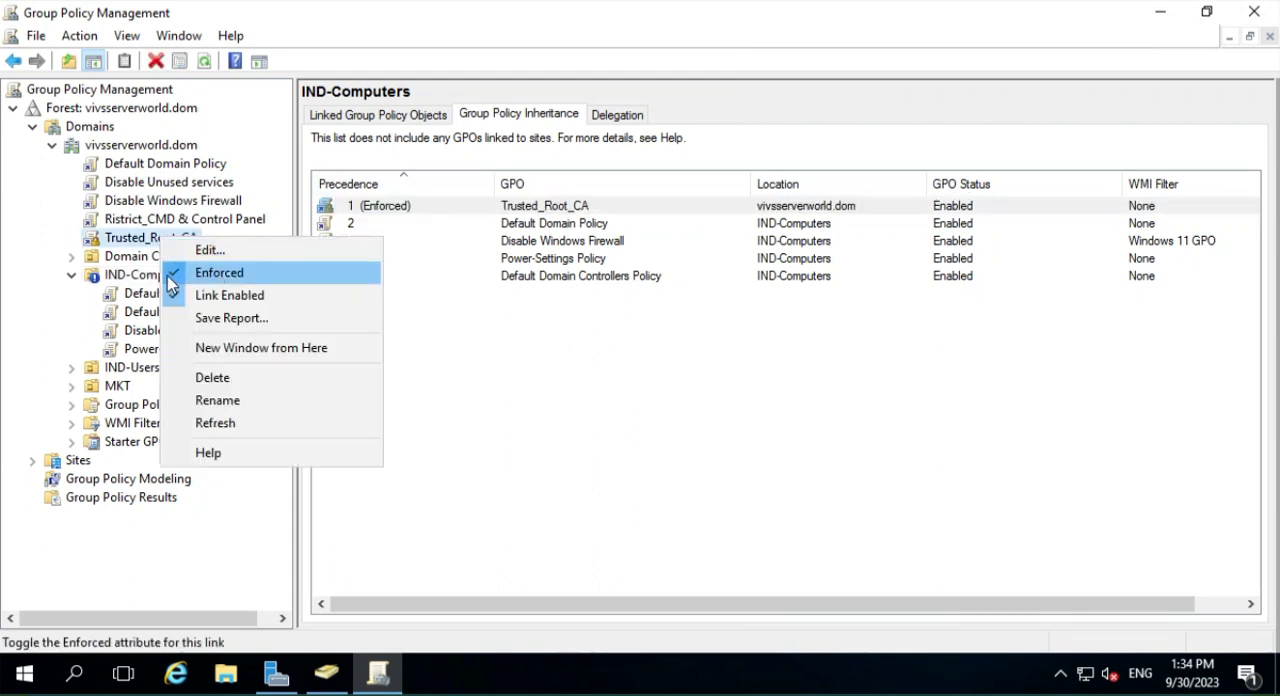
pyautogui.click(174, 276)
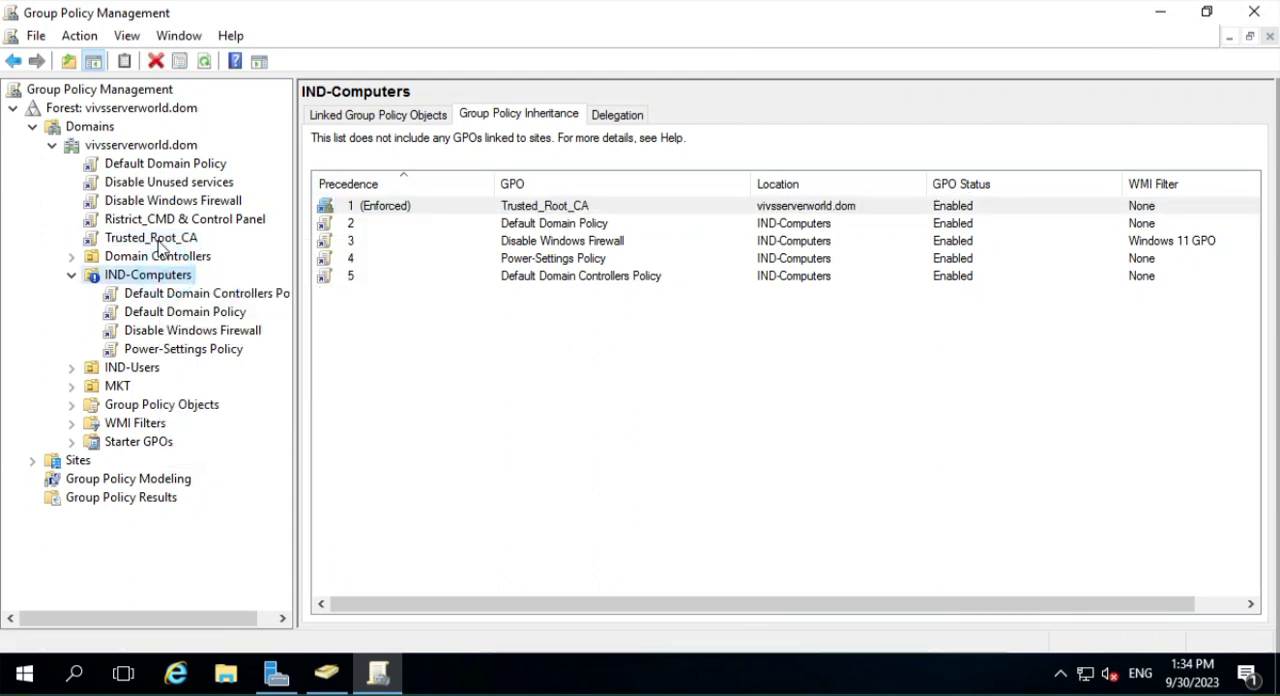
pyautogui.click(160, 240)
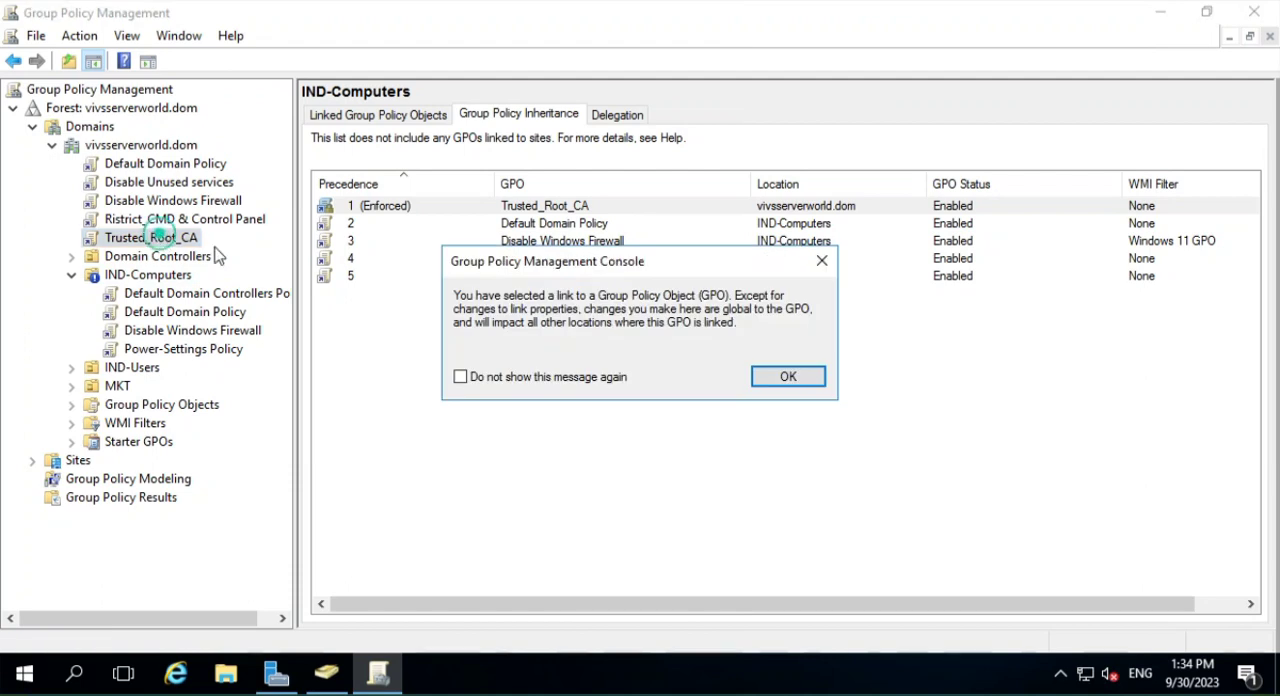
pyautogui.click(776, 373)
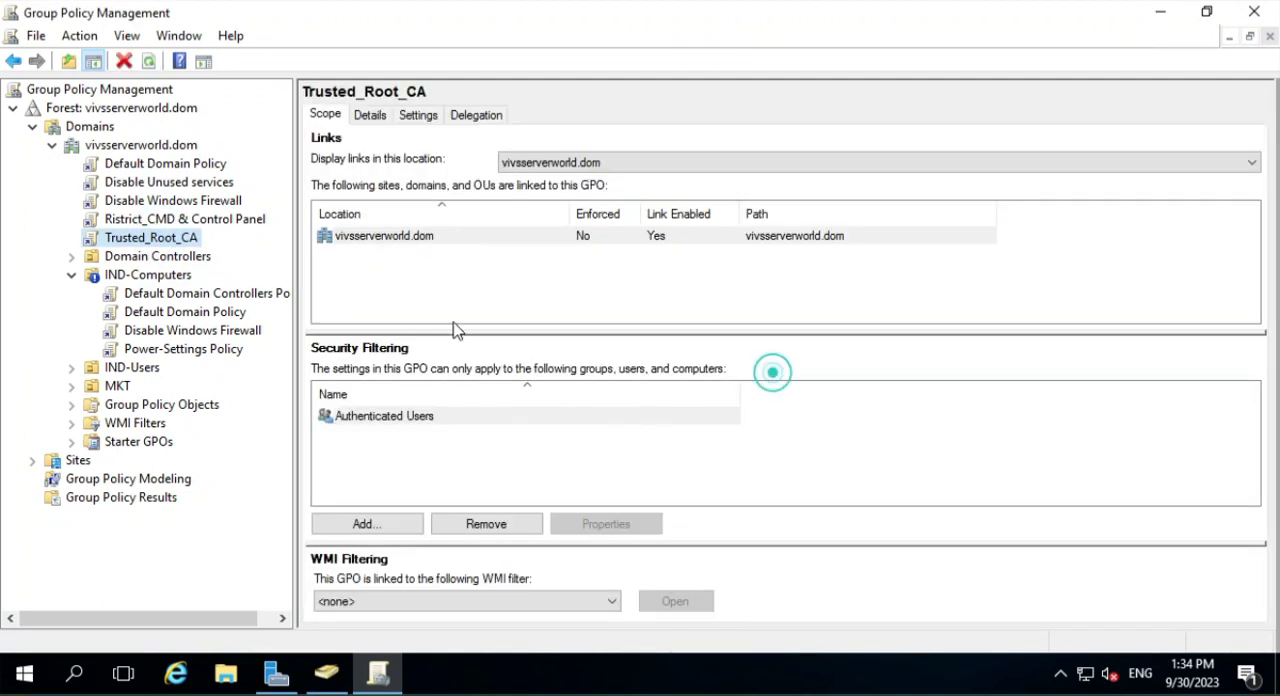
pyautogui.click(166, 284)
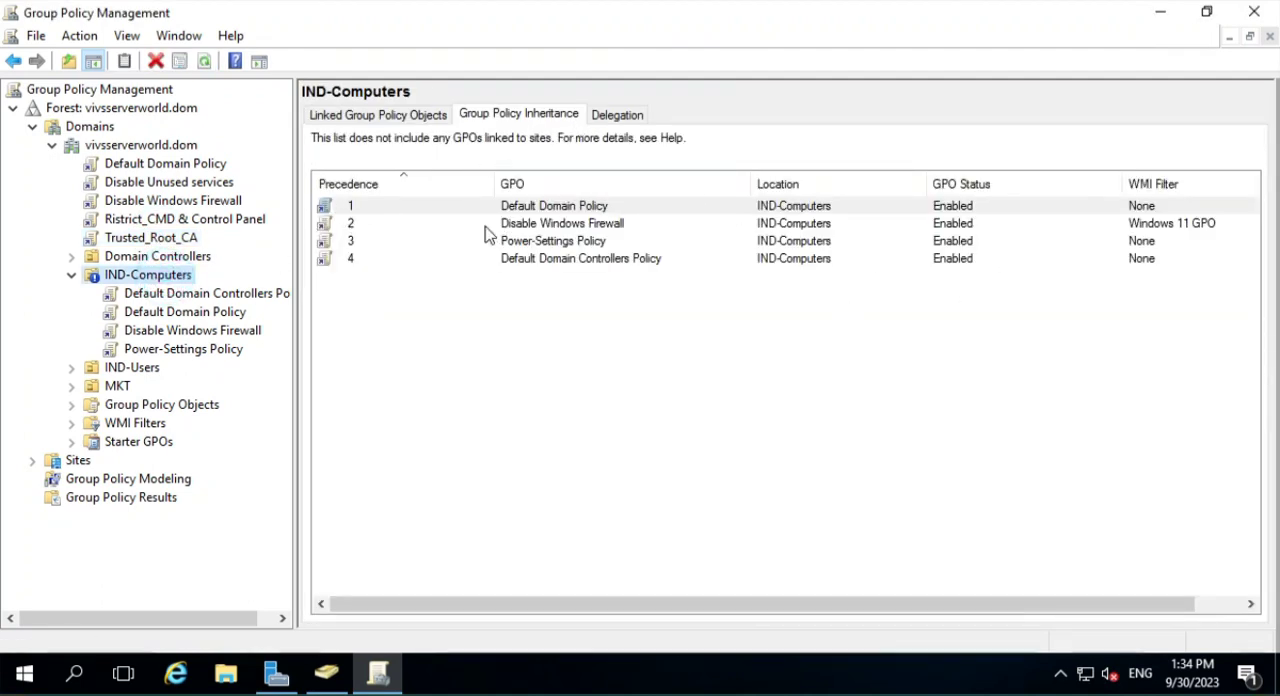
# - Enforce the domain-level Trusted_Root_CA link again and open its GPO properties
pyautogui.rightClick(157, 241)
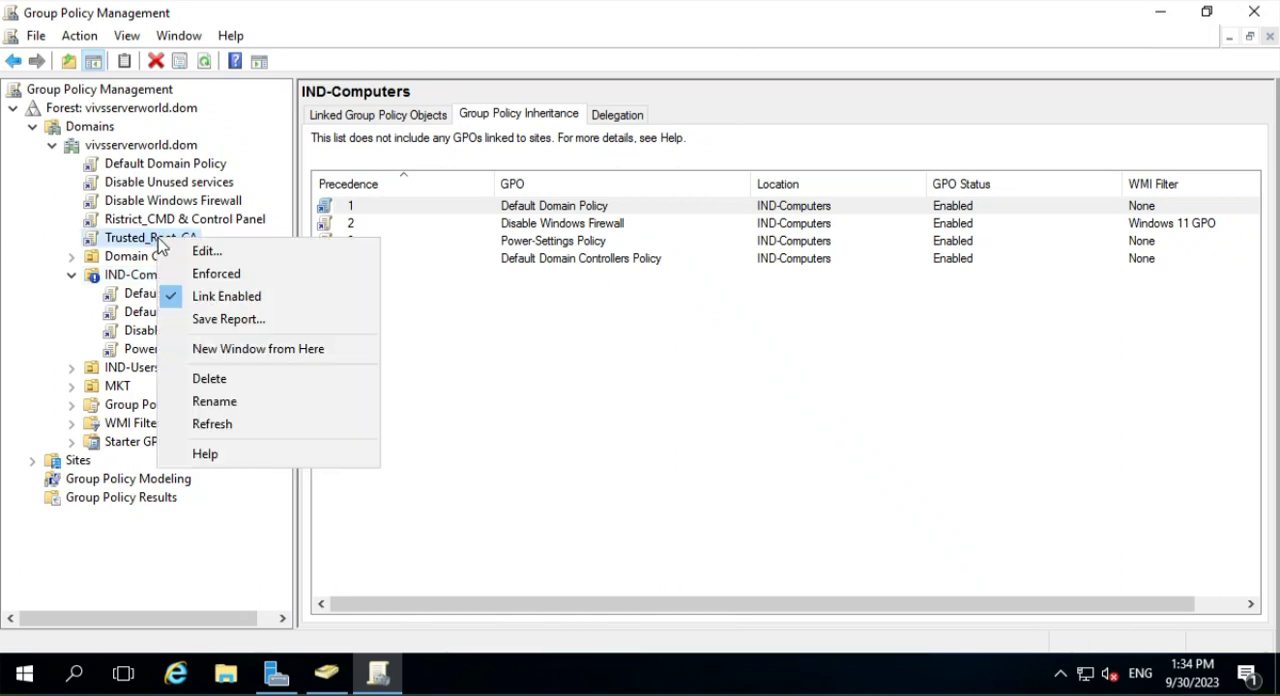
pyautogui.click(186, 273)
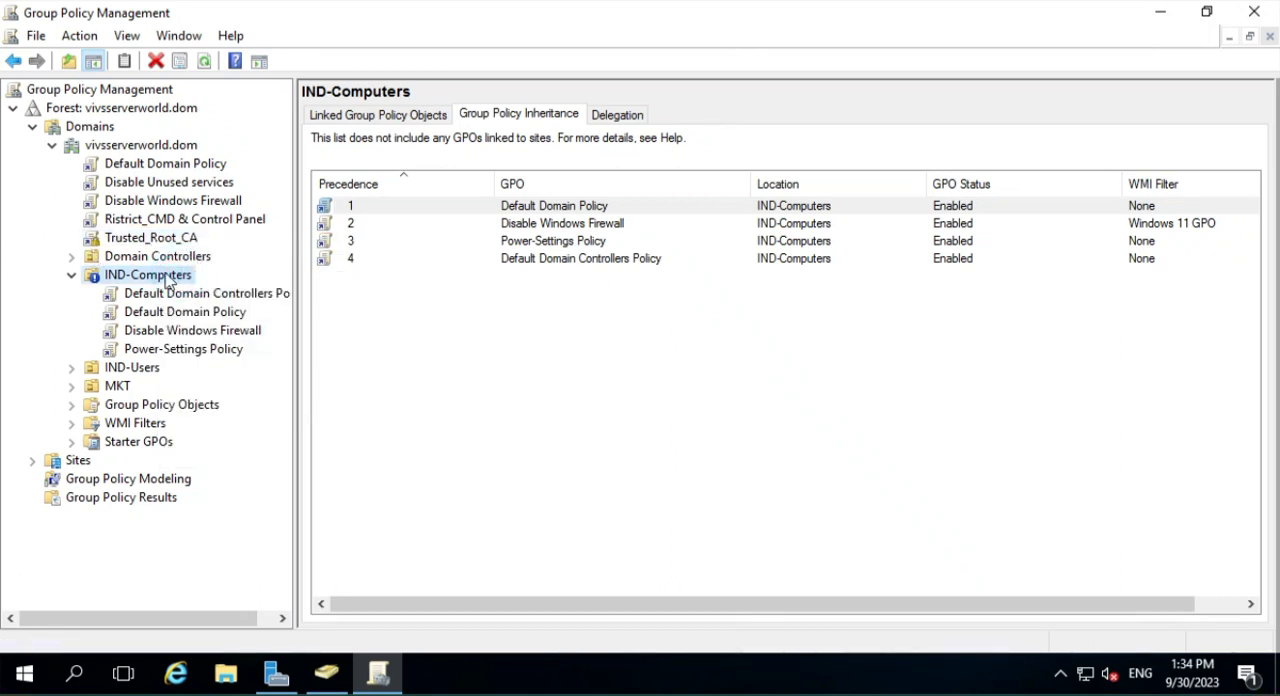
pyautogui.click(163, 240)
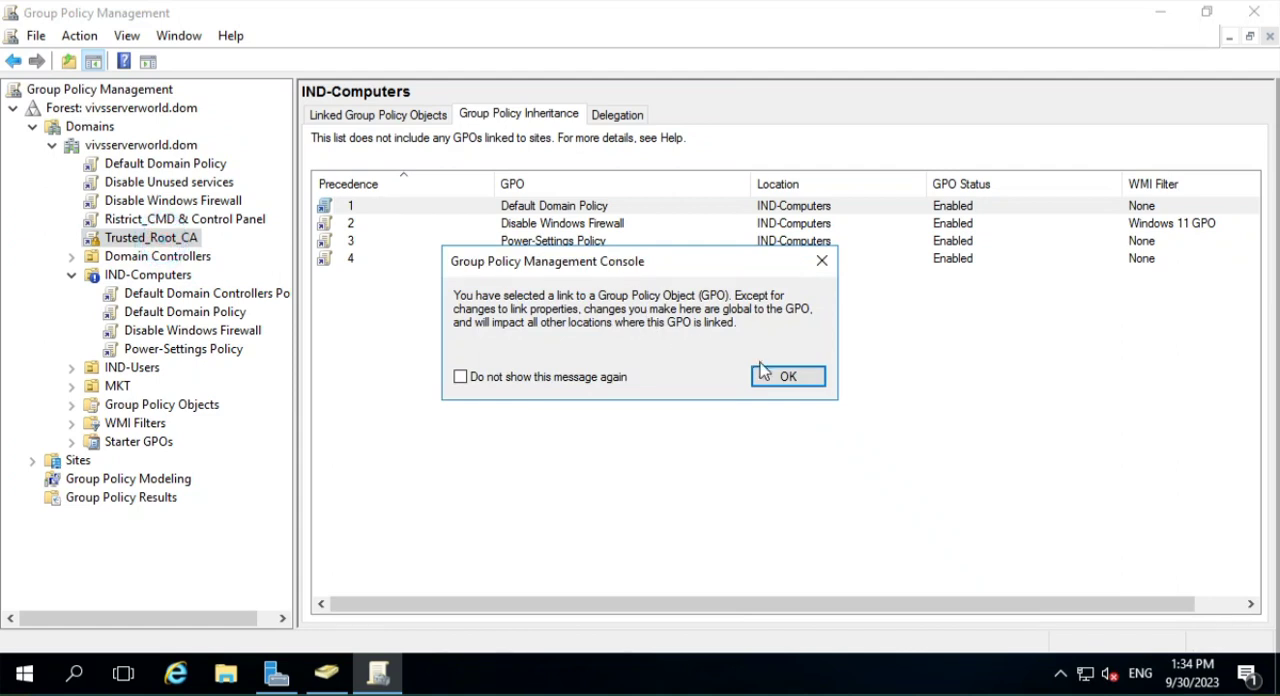
pyautogui.click(770, 376)
# - Review the settings, details, delegation and scope of Trusted_Root_CA, and examine its entry in the IND-Computers inheritance list
pyautogui.click(418, 114)
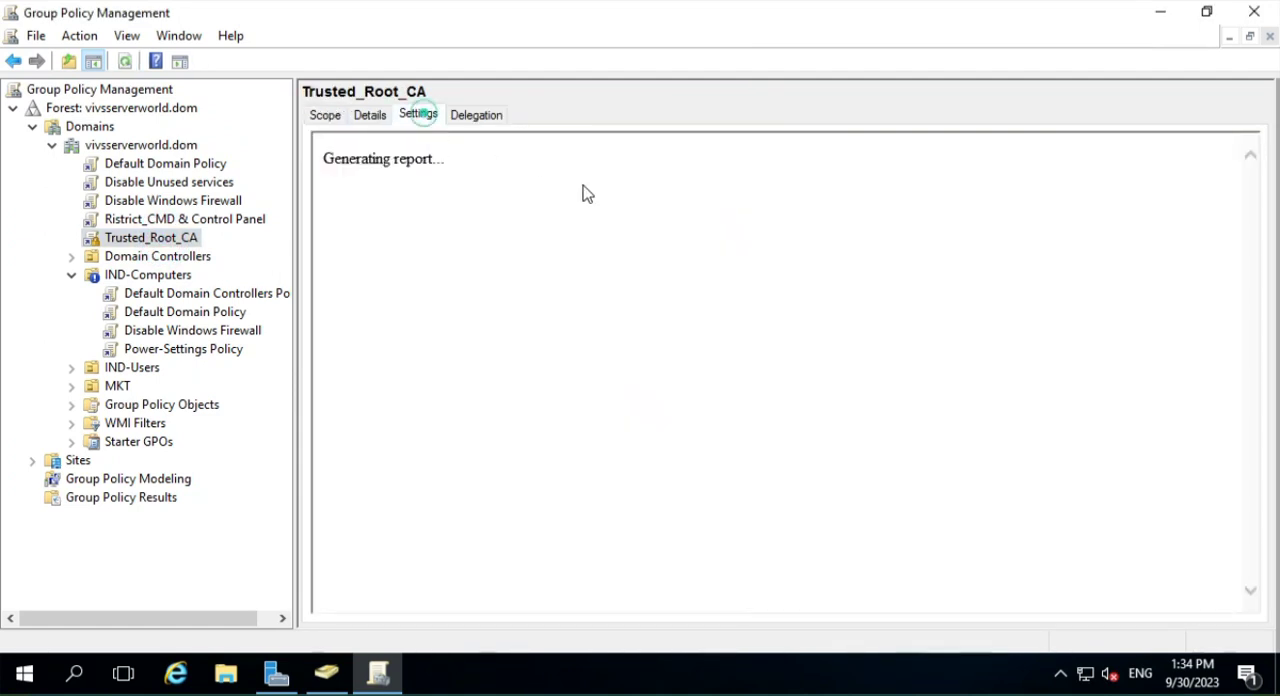
pyautogui.click(369, 114)
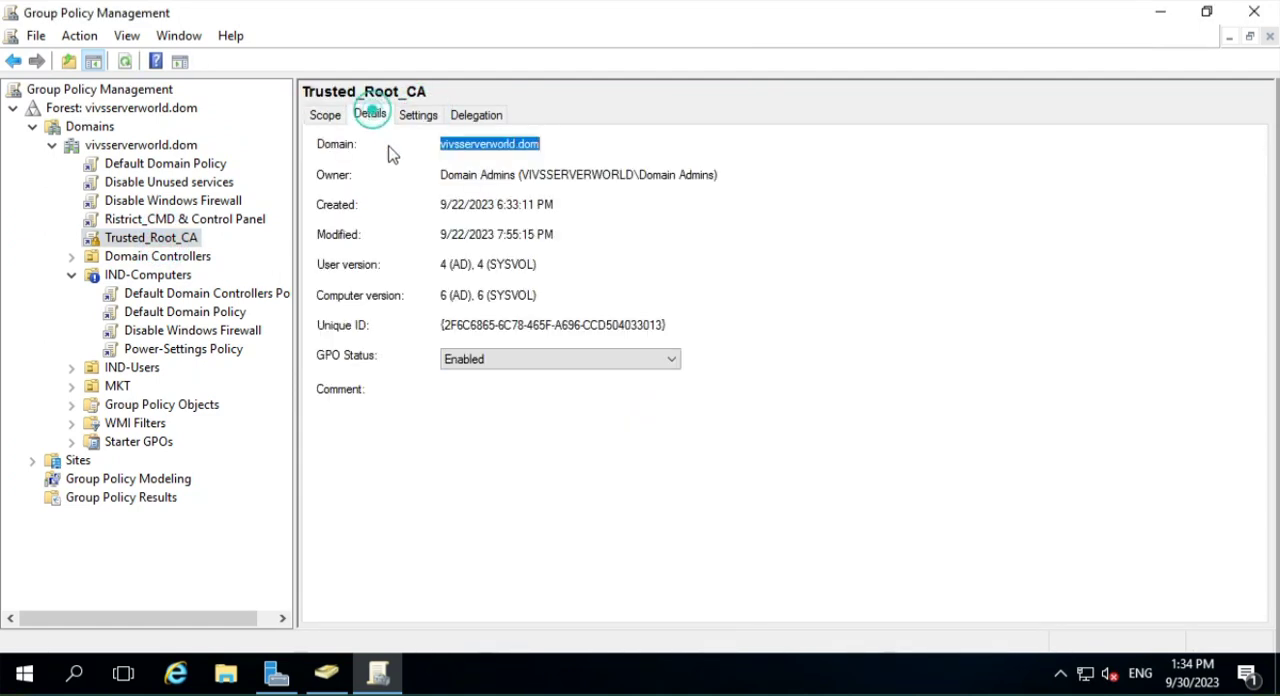
pyautogui.click(503, 119)
pyautogui.click(325, 115)
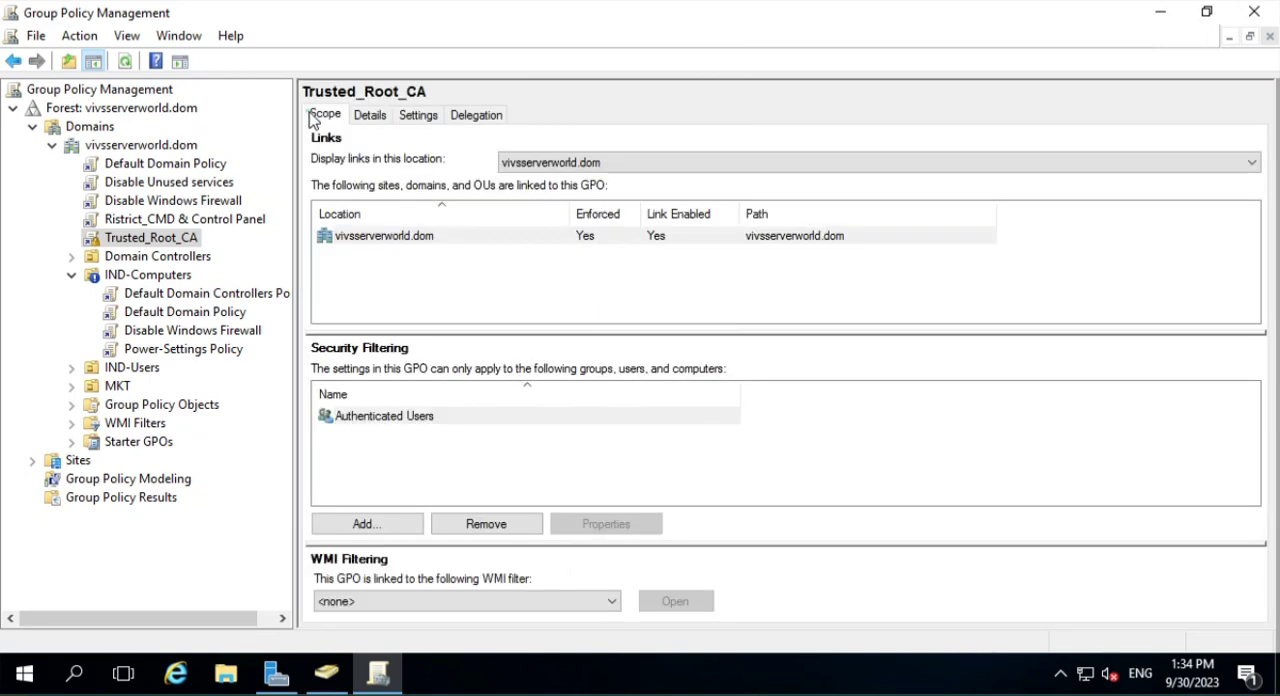
pyautogui.click(135, 274)
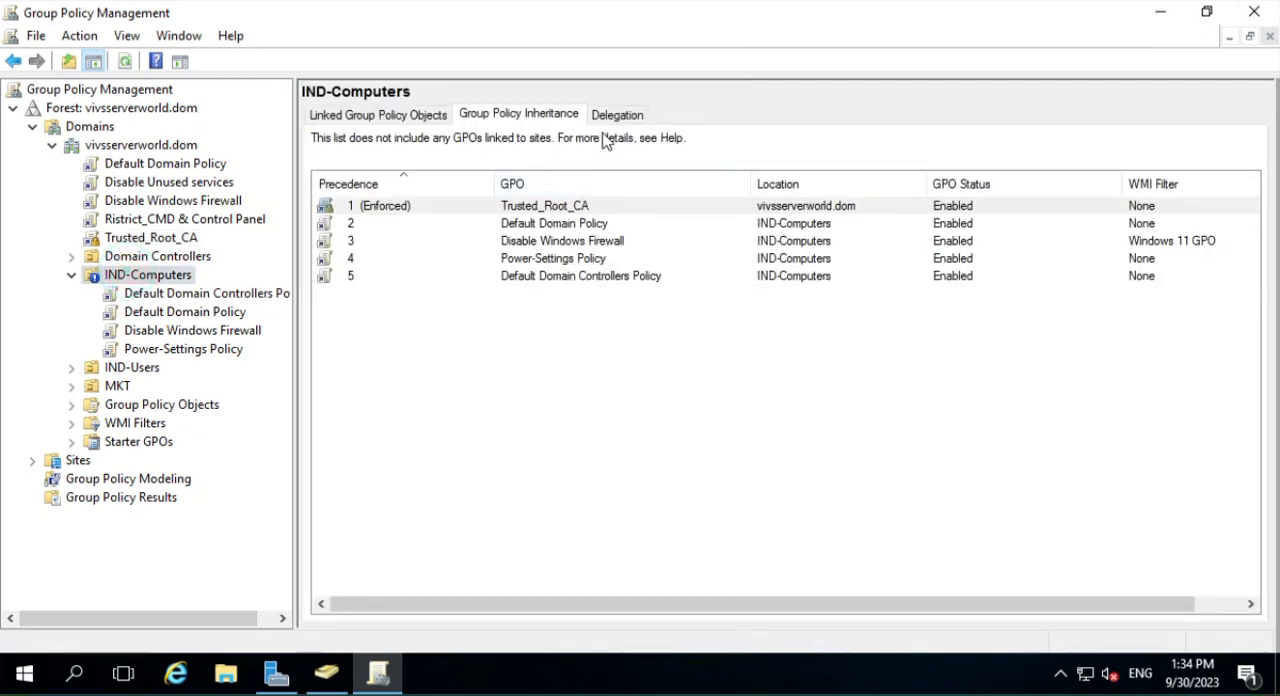
pyautogui.click(387, 210)
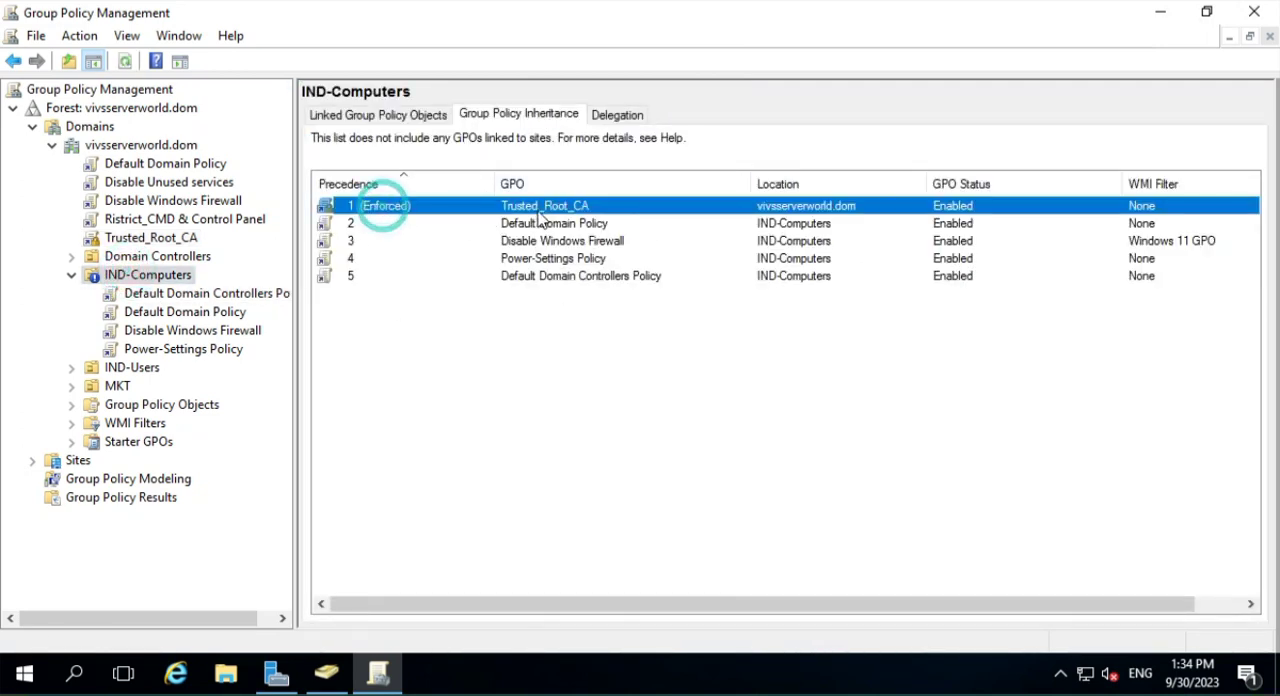
# - Open the Trusted_Root_CA link under vivsserverworld.dom and remove its enforcement
pyautogui.click(152, 238)
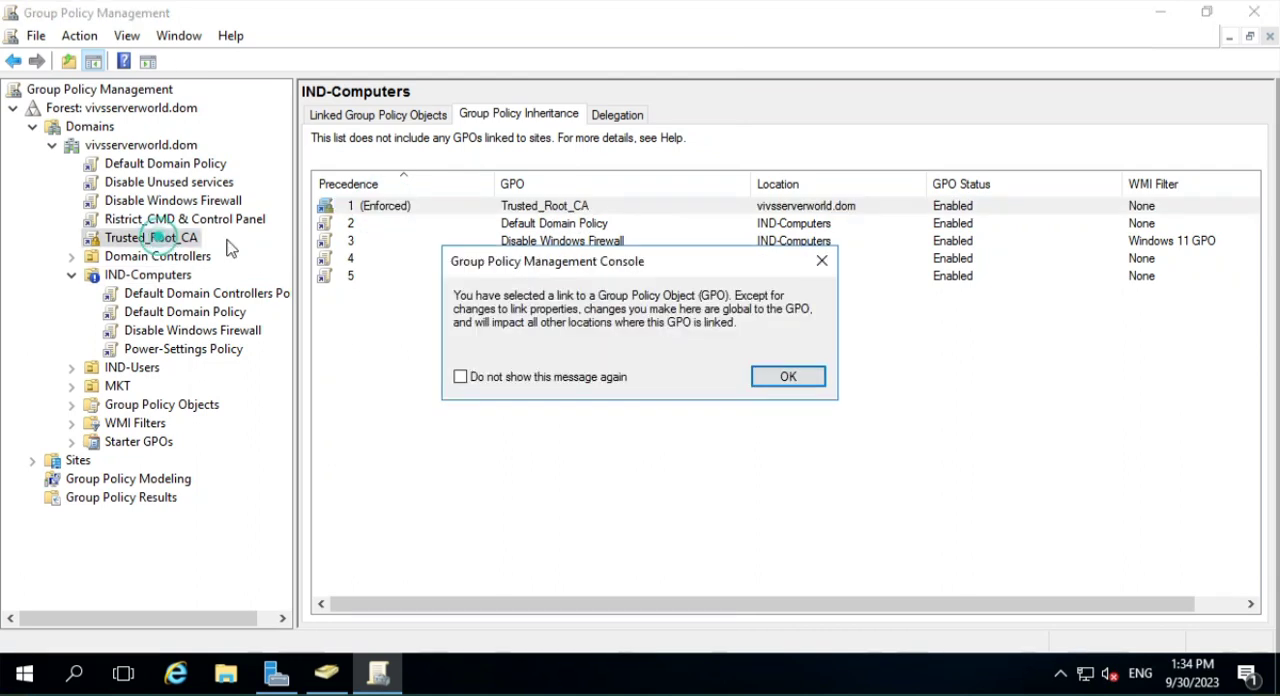
pyautogui.click(768, 377)
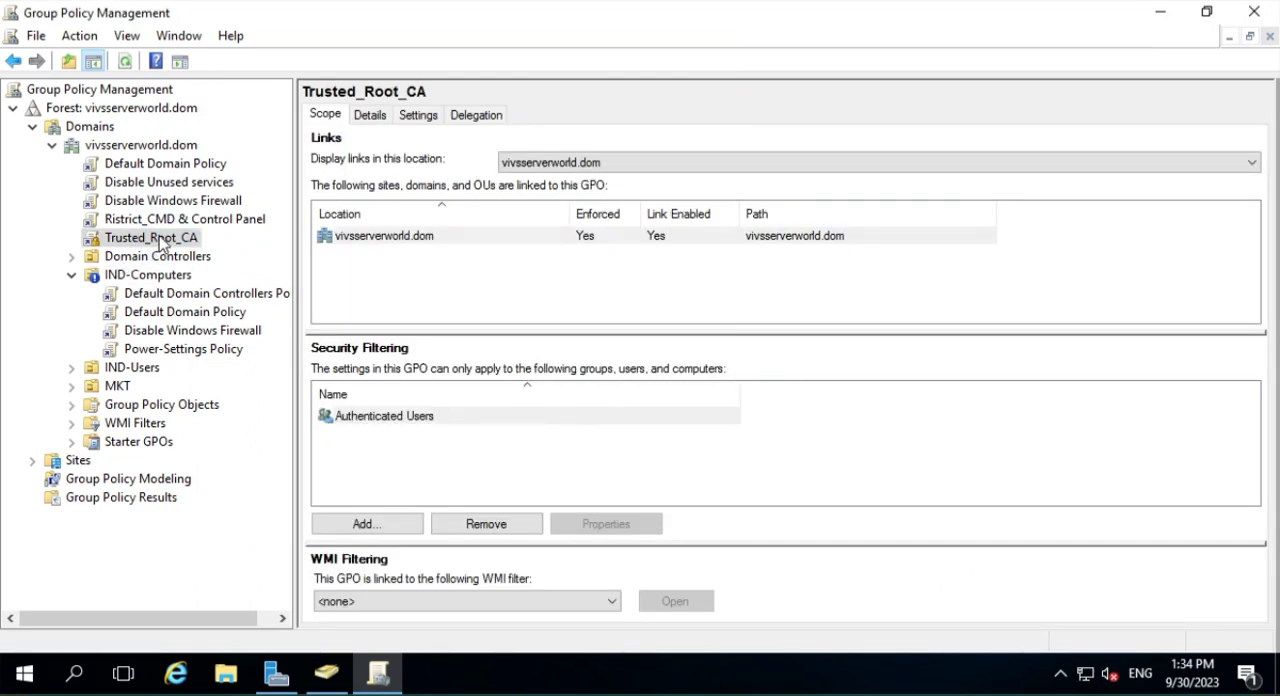
pyautogui.rightClick(160, 240)
pyautogui.click(174, 266)
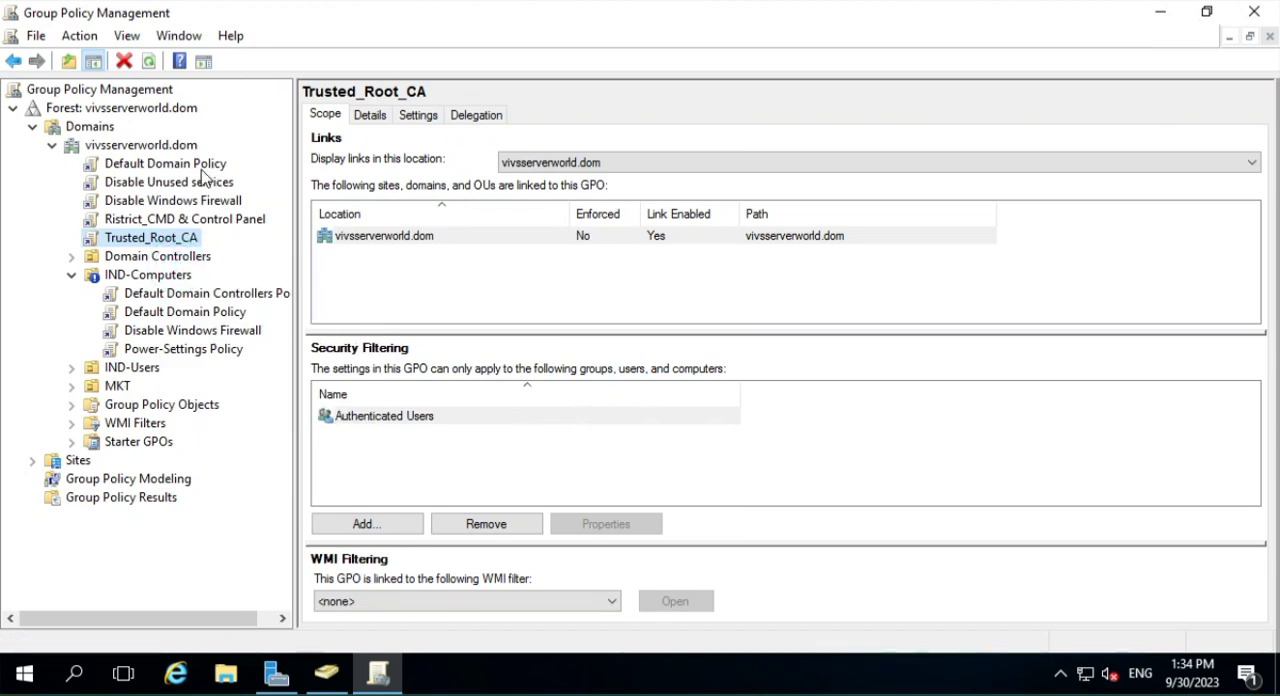
# - Open the domain-linked Default Domain Policy for editing in a maximized editor and widen its console tree
pyautogui.rightClick(171, 167)
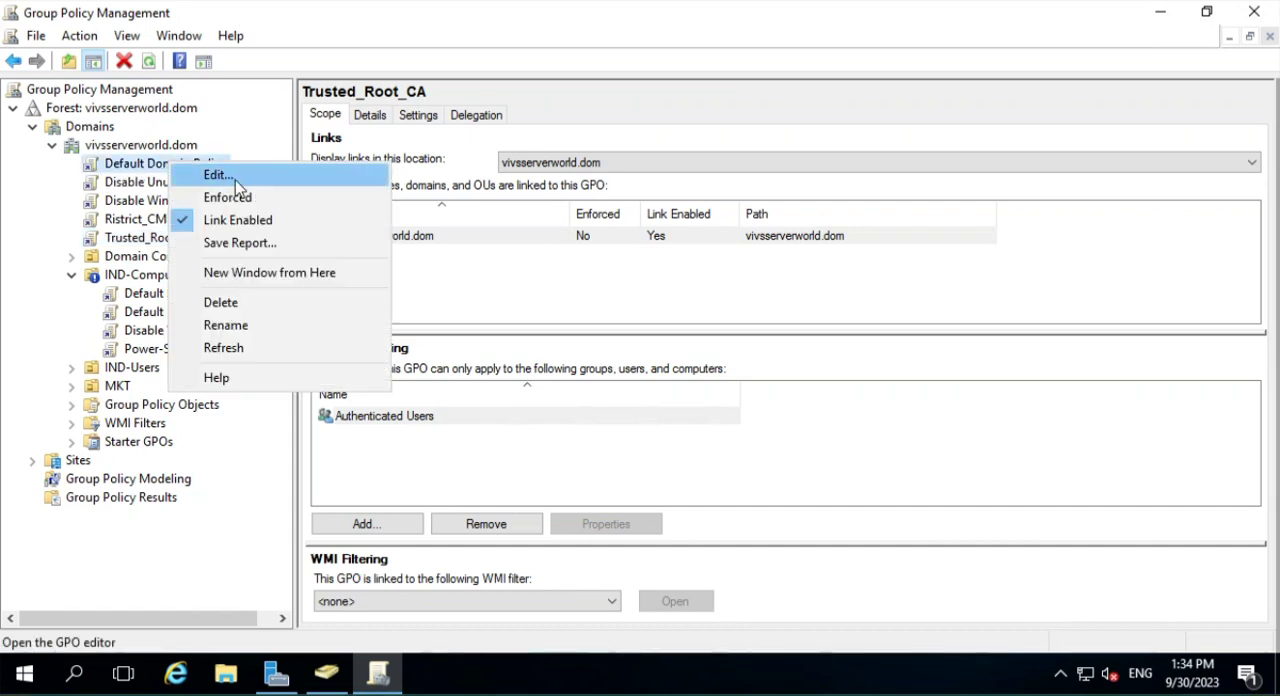
pyautogui.click(220, 175)
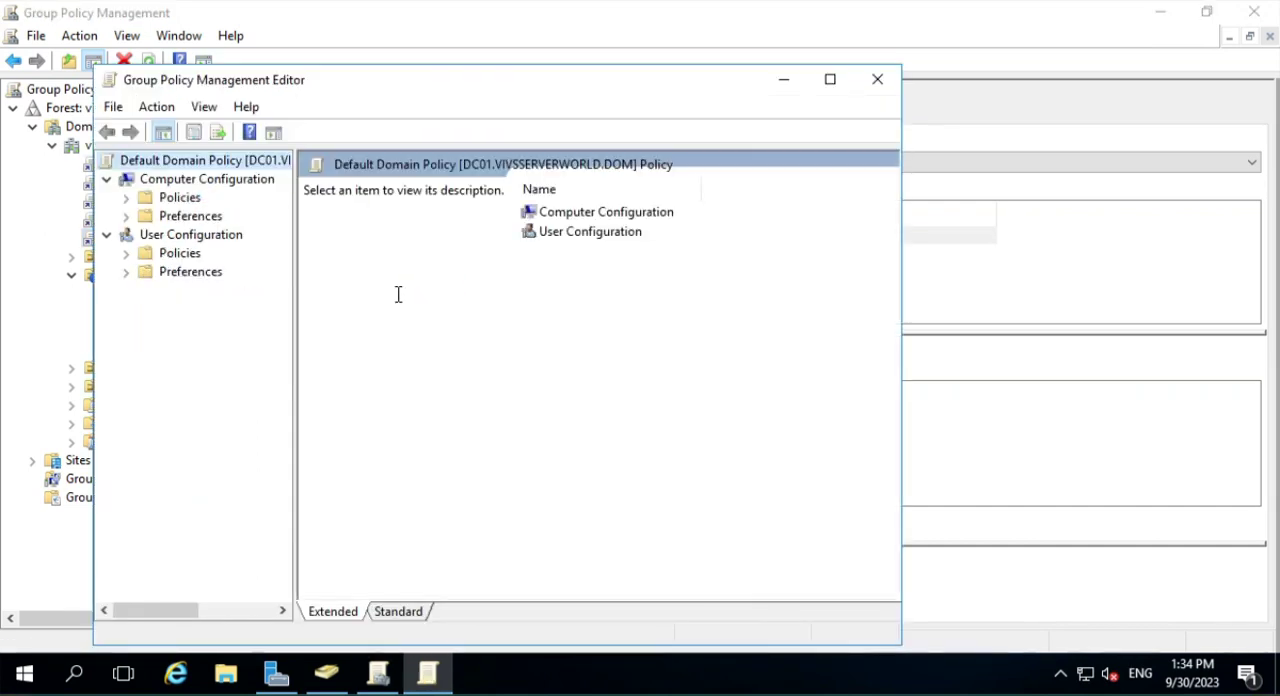
pyautogui.click(830, 80)
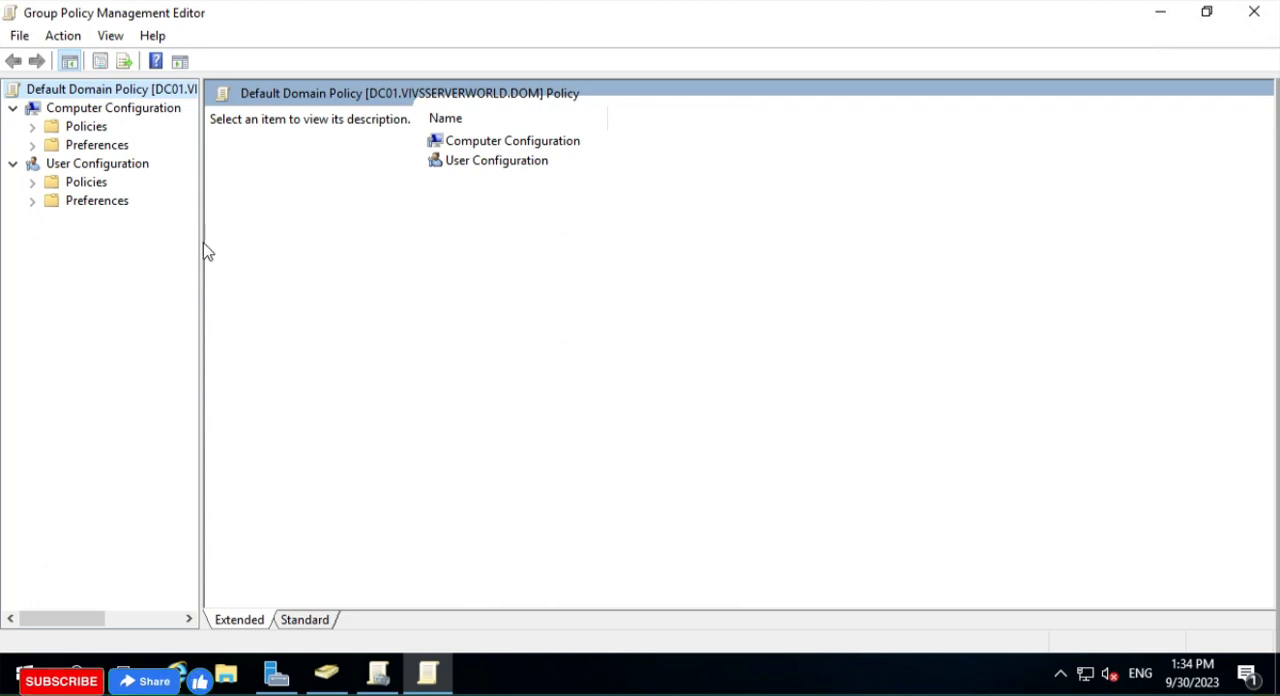
pyautogui.moveTo(201, 244); pyautogui.dragTo(320, 246)
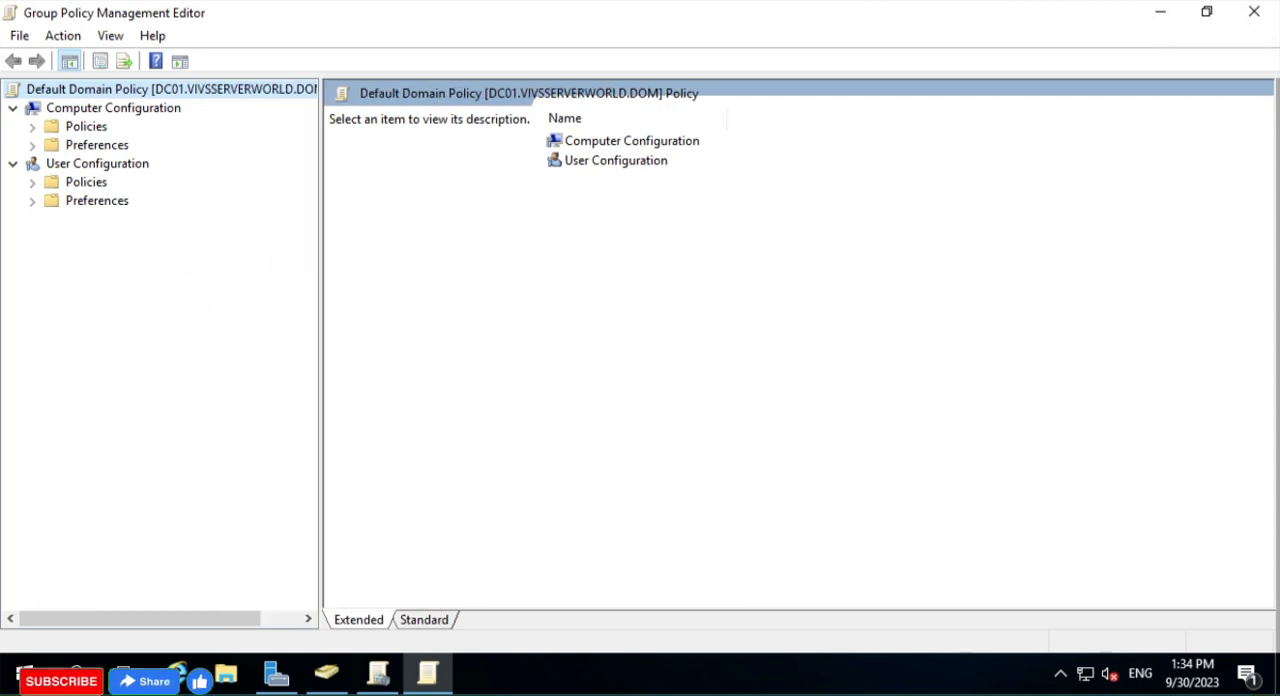
# - Expand the Computer Configuration policies down to Account Policies within the Windows security settings
pyautogui.click(31, 127)
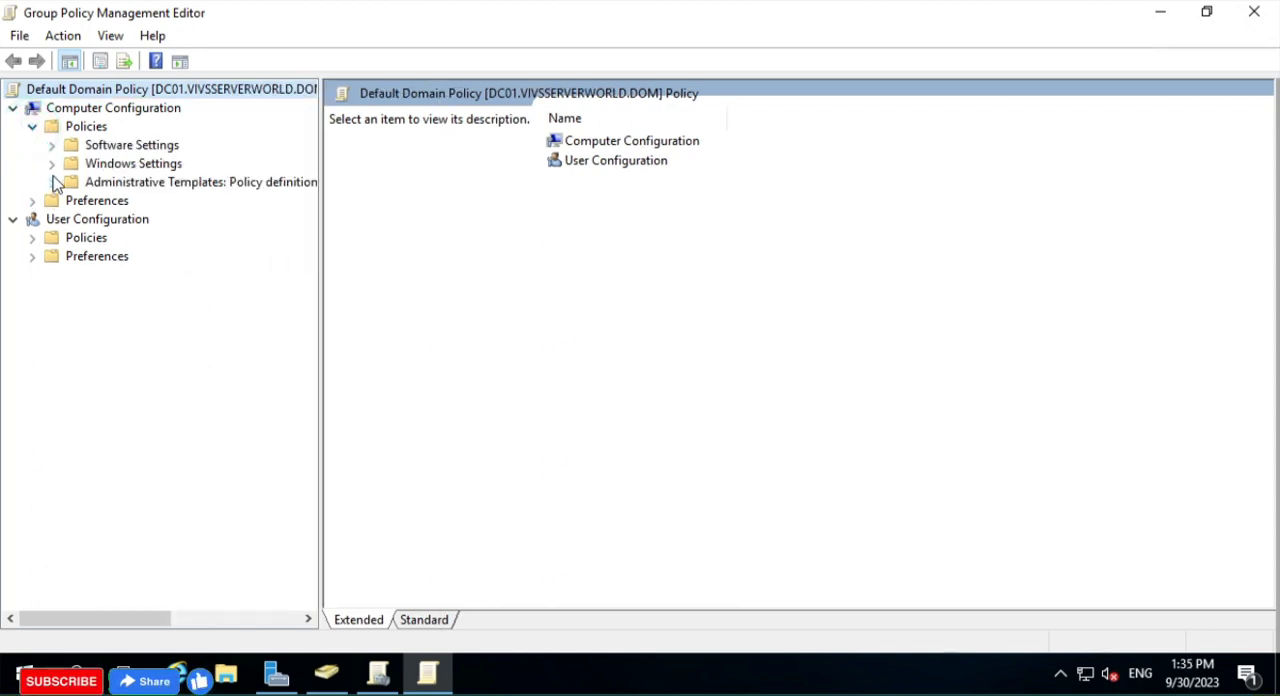
pyautogui.click(52, 164)
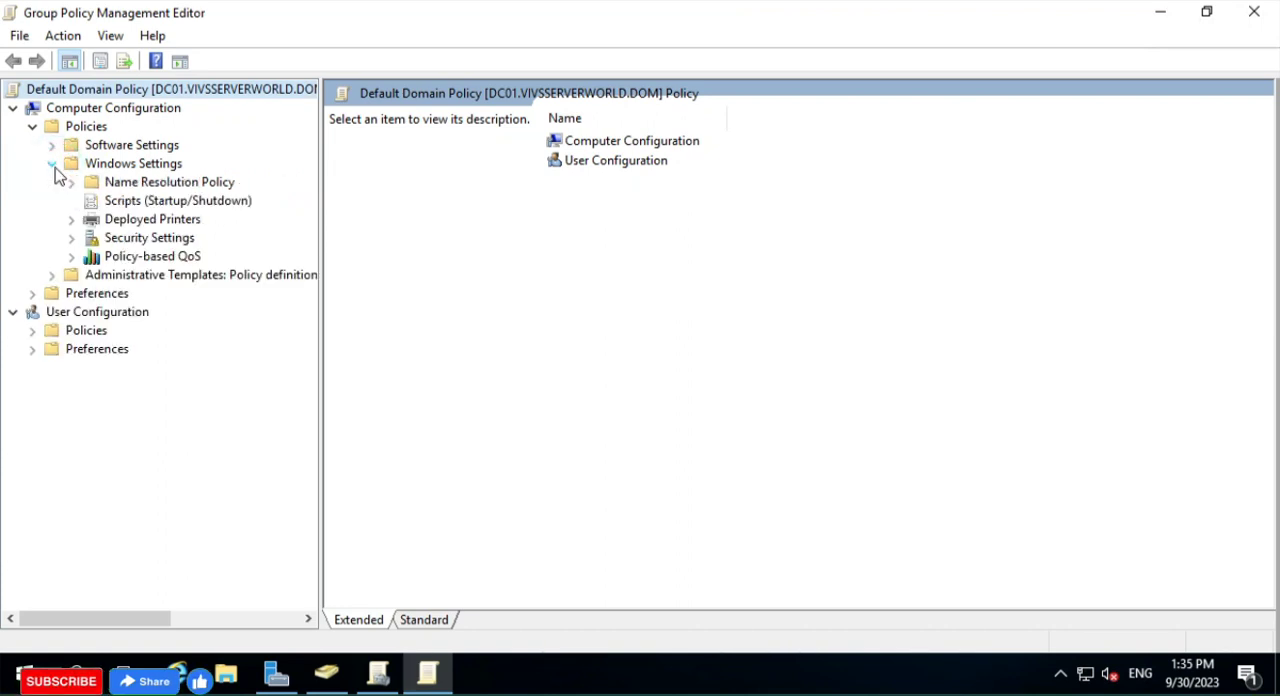
pyautogui.click(71, 238)
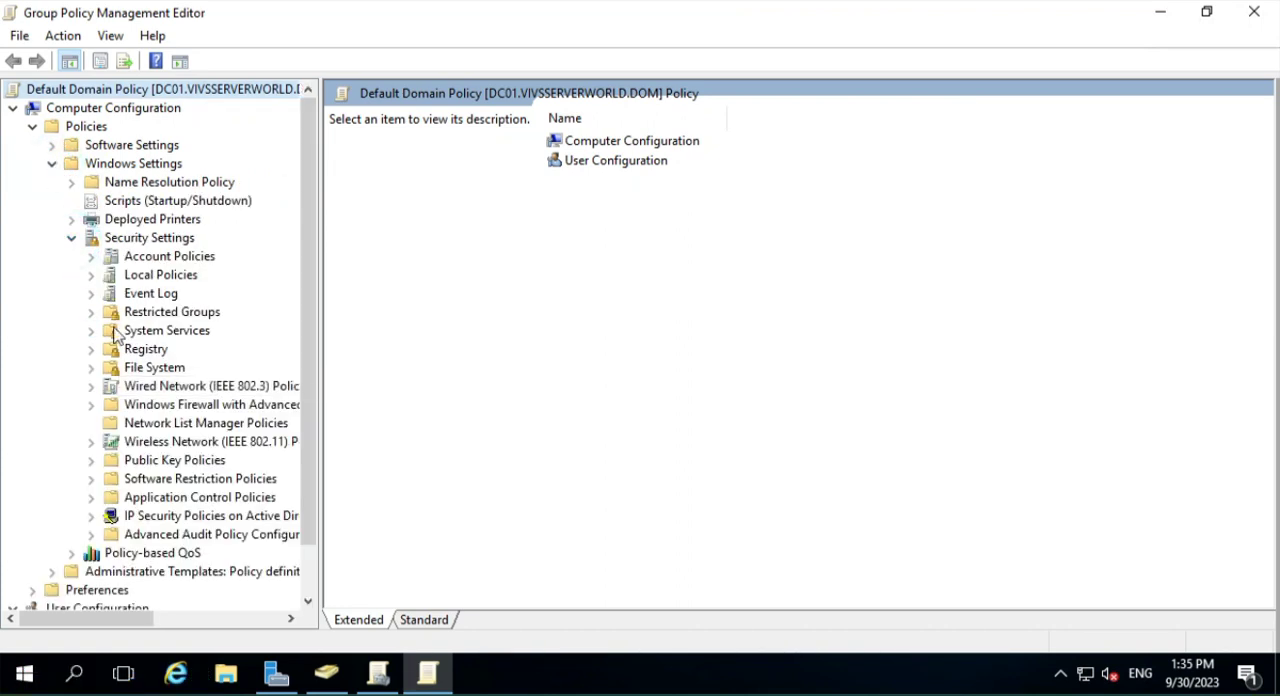
pyautogui.click(165, 257)
pyautogui.click(91, 257)
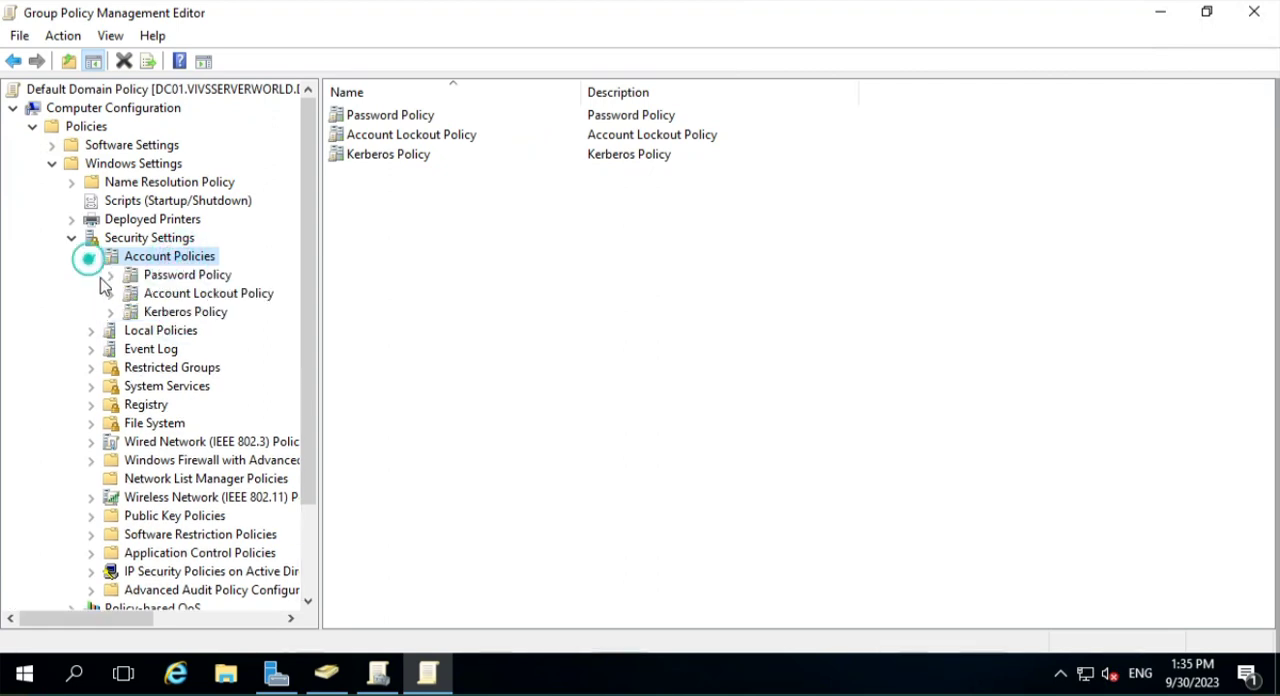
# - Review the settings of Password Policy, Account Lockout Policy and Kerberos Policy under Account Policies
pyautogui.click(195, 274)
pyautogui.click(168, 258)
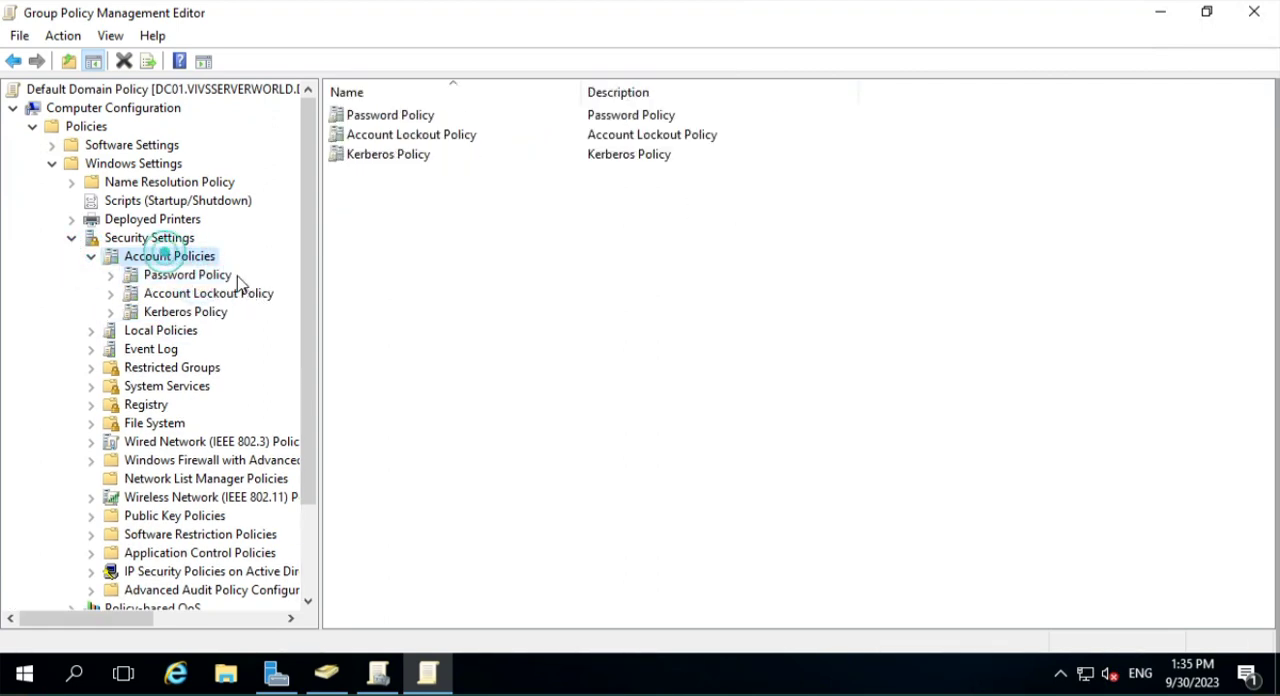
pyautogui.click(206, 274)
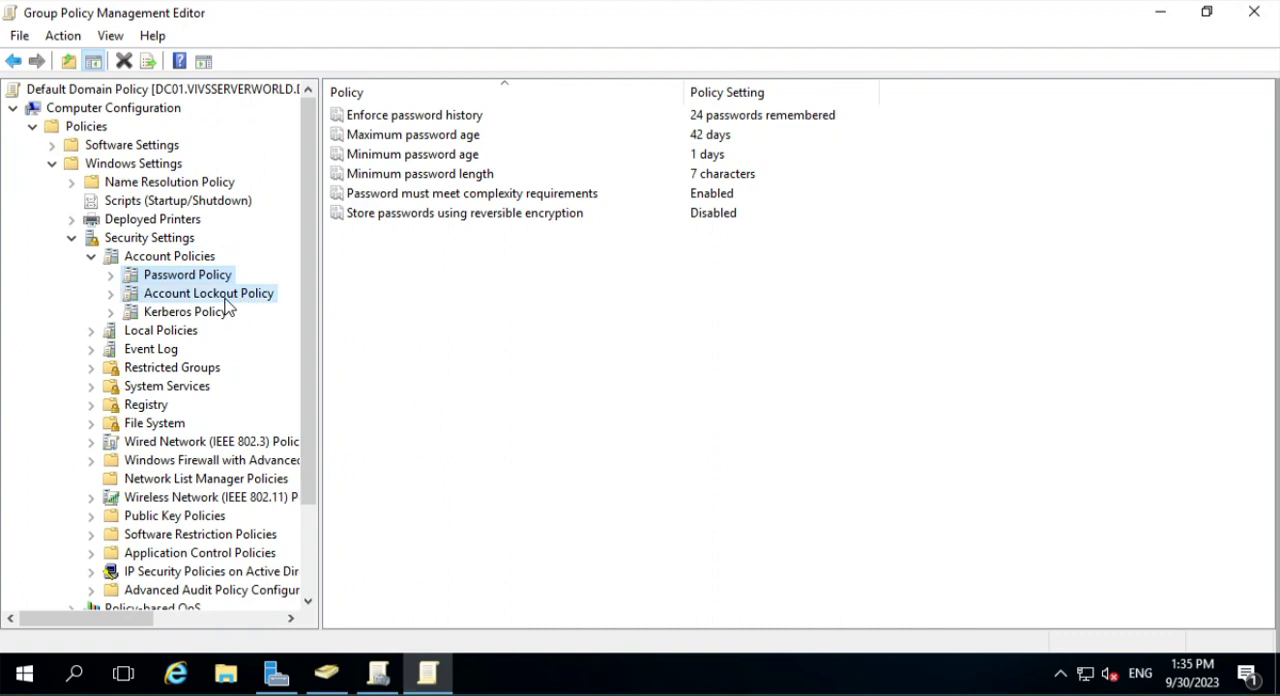
pyautogui.click(226, 300)
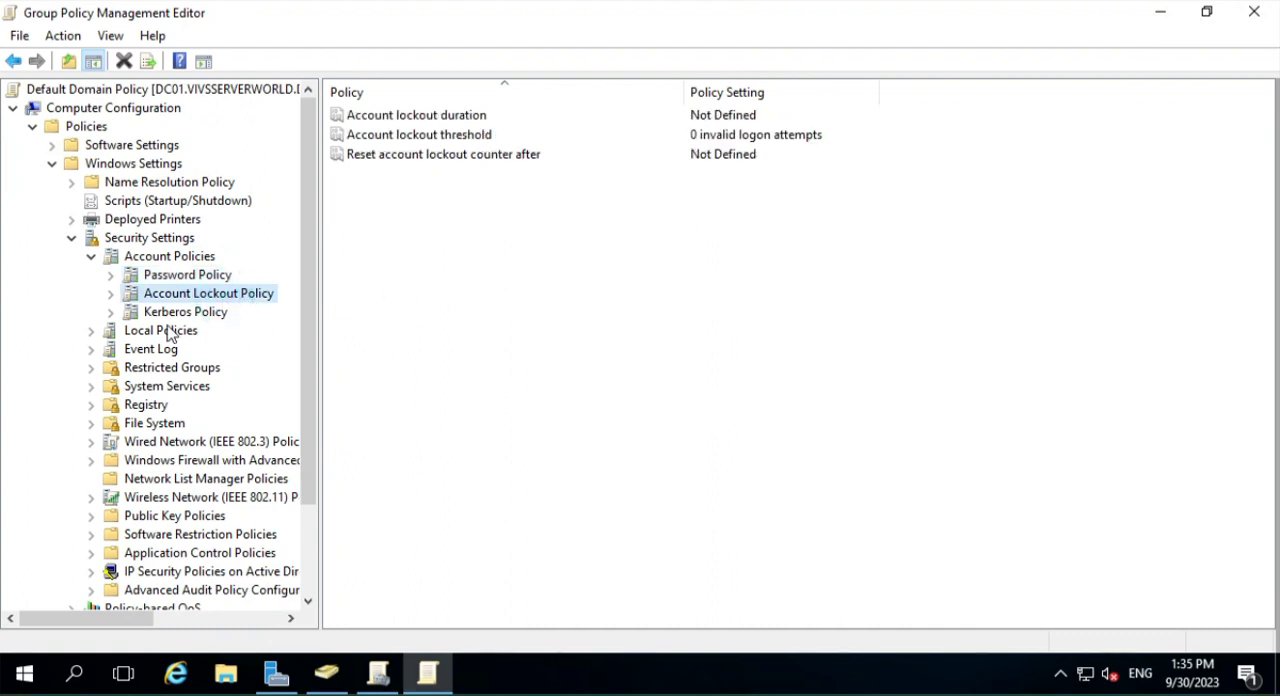
pyautogui.click(192, 313)
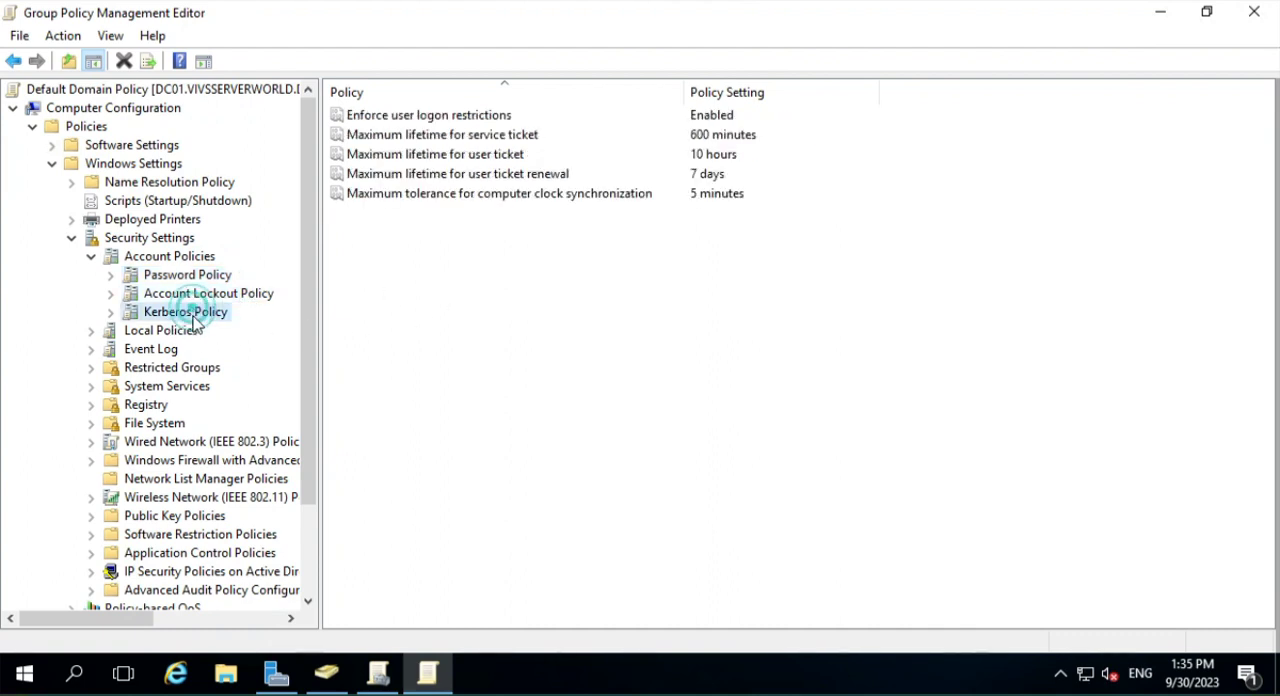
# - Expand Local Policies and review the Audit Policy and User Rights Assignment settings
pyautogui.click(91, 330)
pyautogui.click(175, 330)
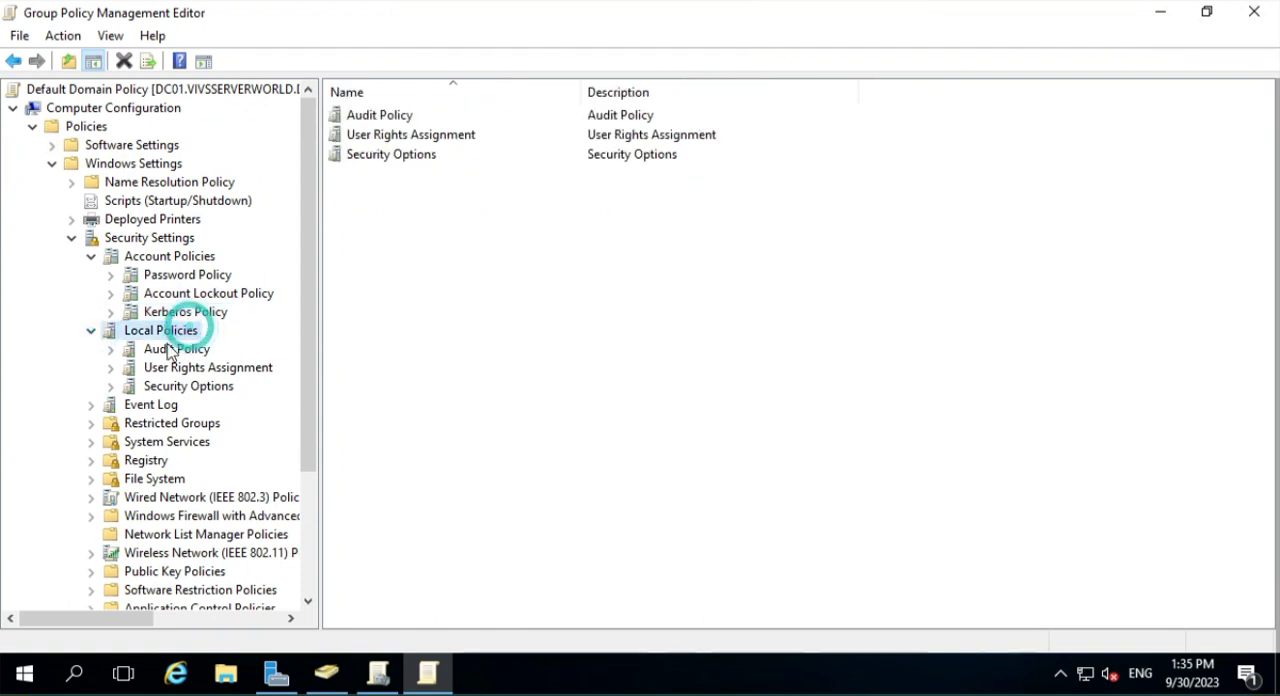
pyautogui.click(185, 349)
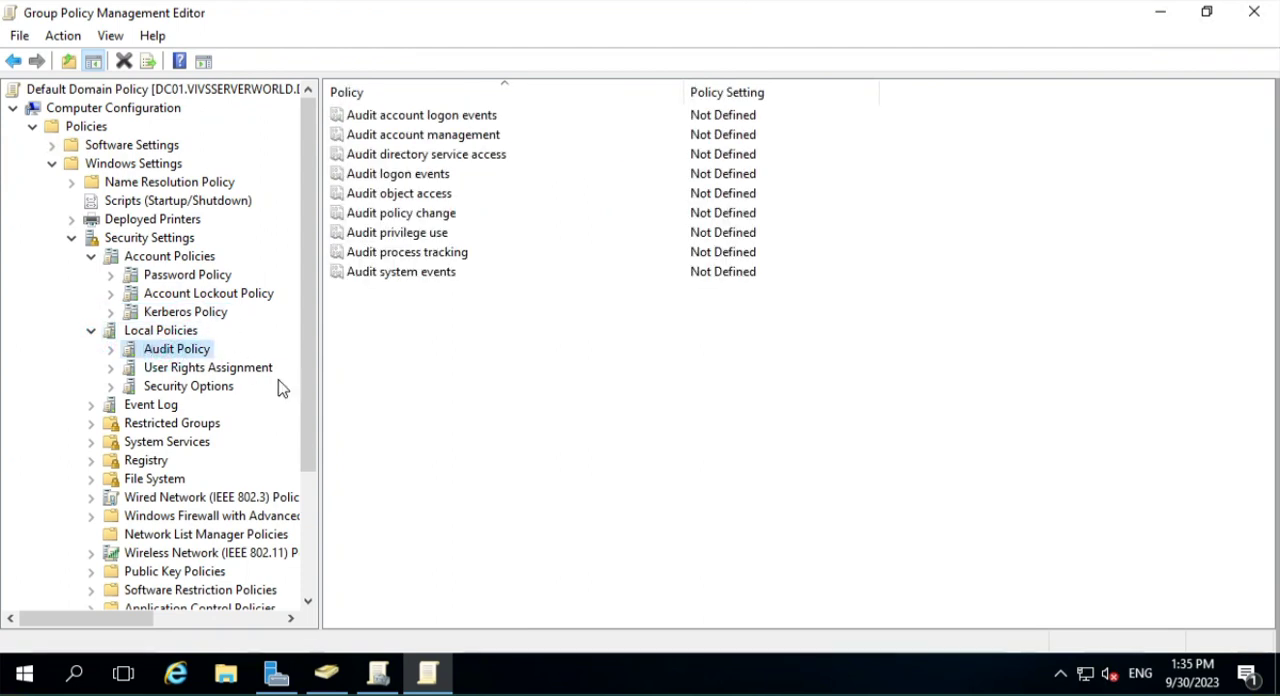
pyautogui.click(257, 372)
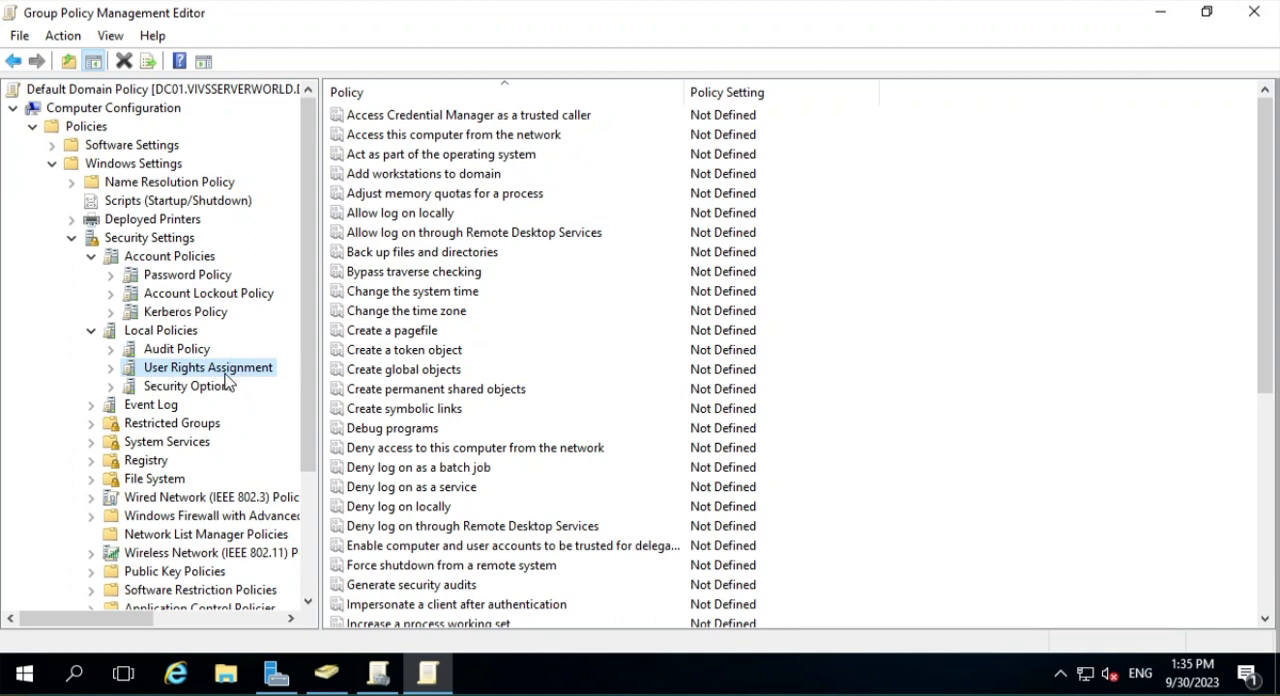
# - Inspect how "Allow log on through Remote Desktop Services" is defined and assigned to users or groups, discarding any changes
pyautogui.click(400, 214)
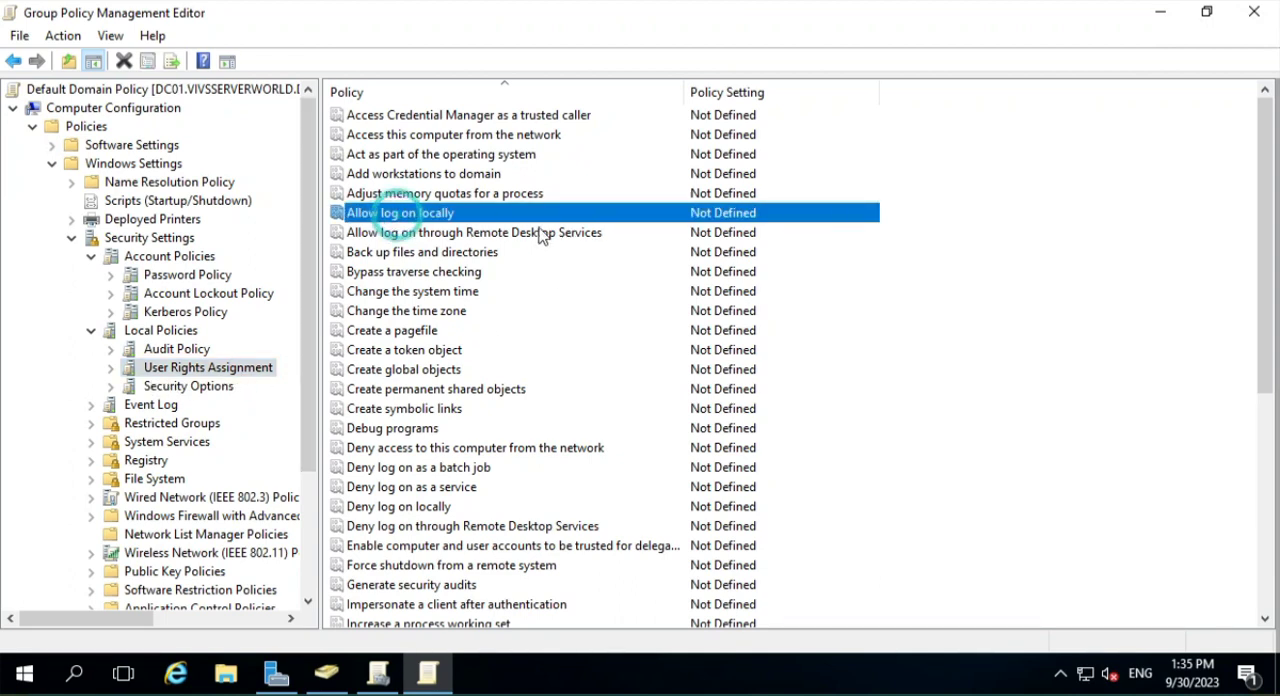
pyautogui.click(443, 233)
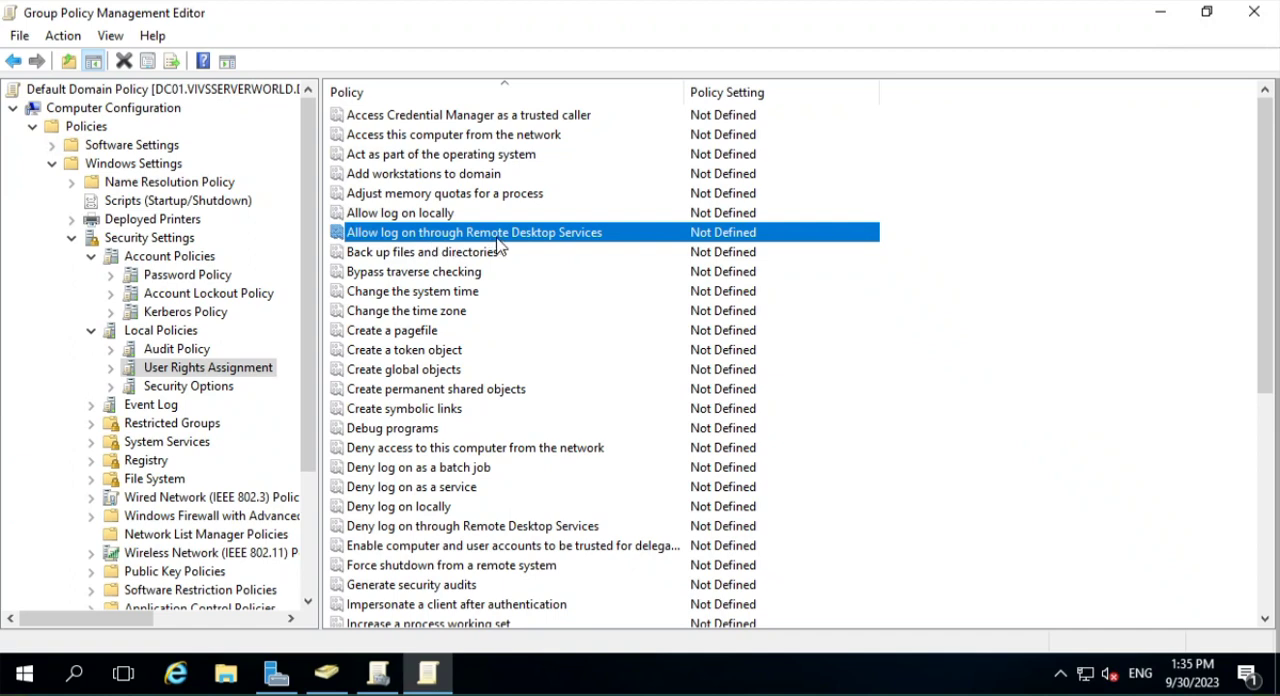
pyautogui.doubleClick(578, 234)
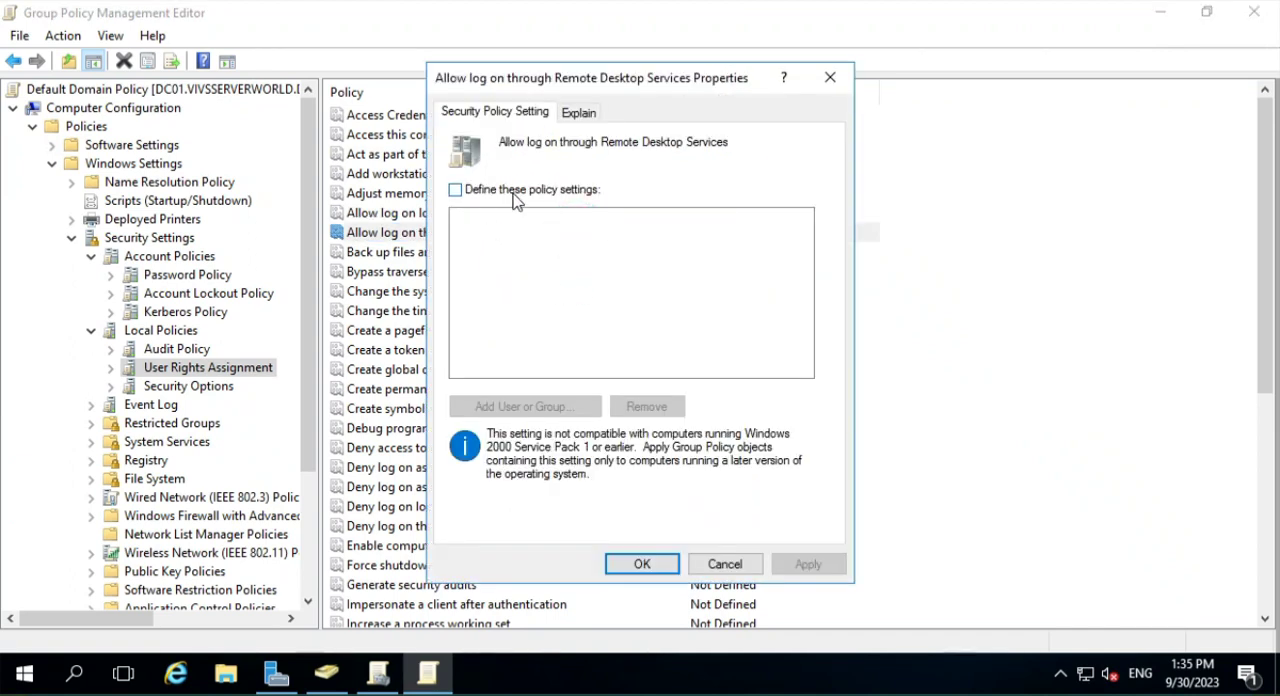
pyautogui.click(508, 190)
pyautogui.click(520, 408)
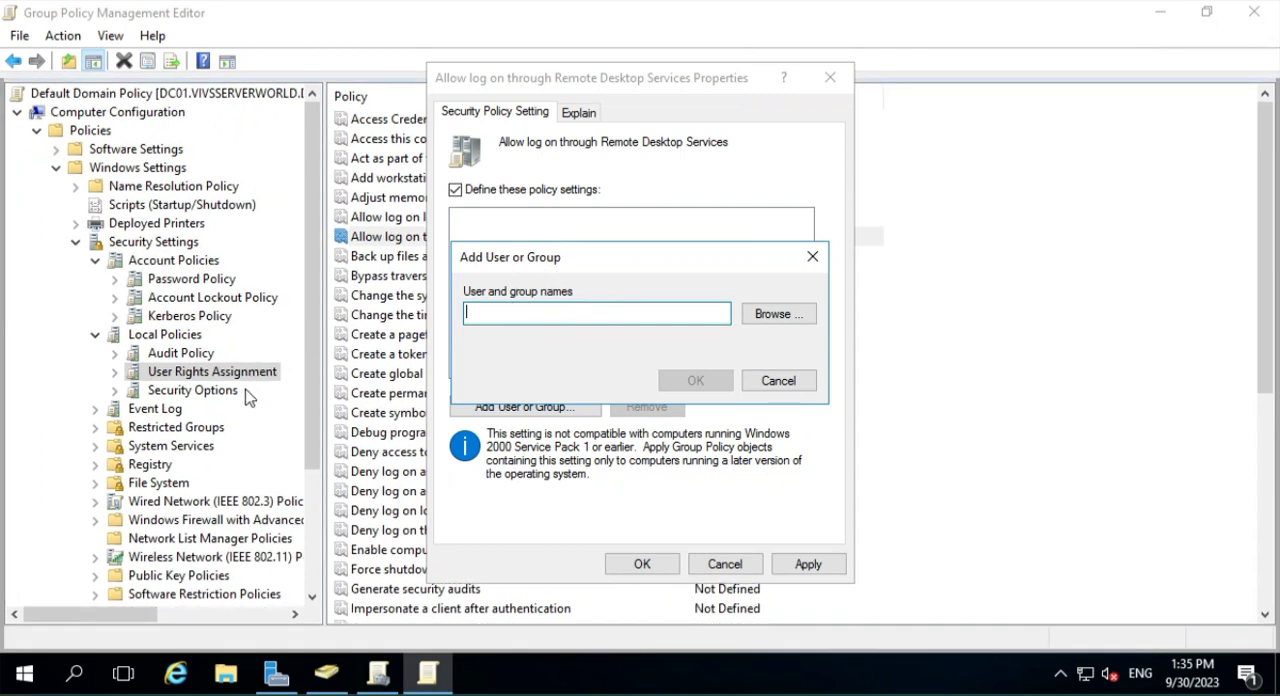
pyautogui.click(776, 381)
pyautogui.click(722, 564)
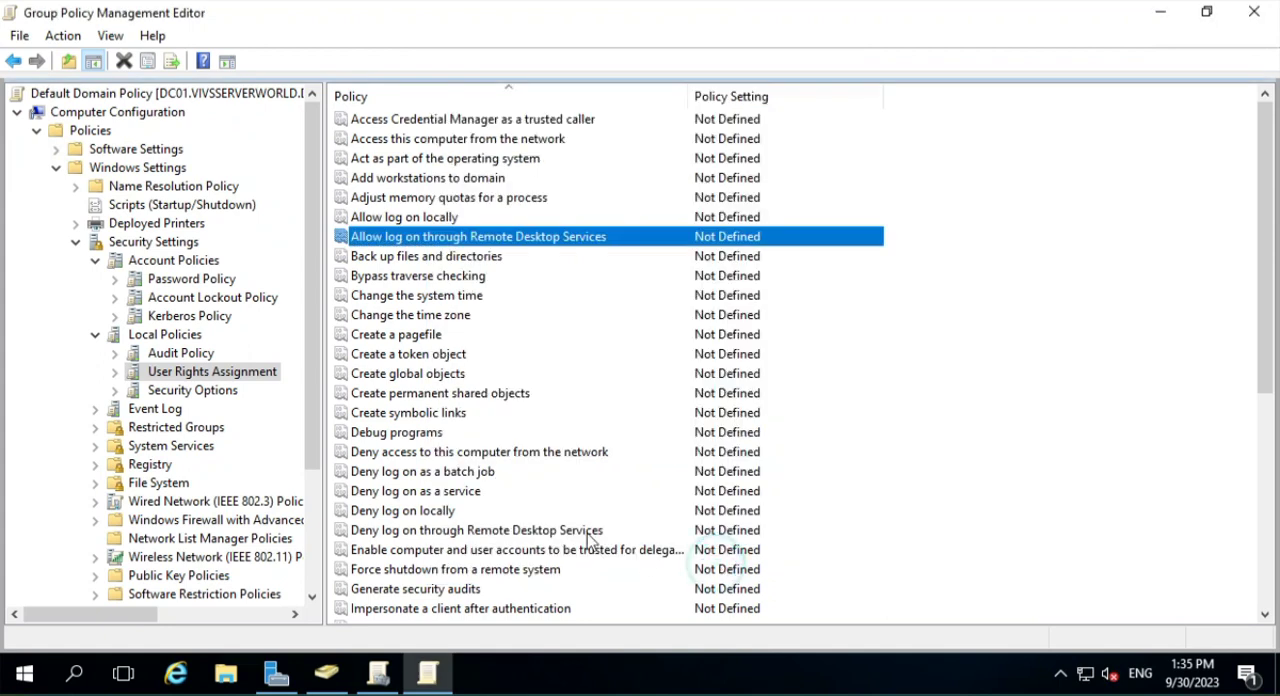
# - Inspect how "Add workstations to domain" is defined and assigned to users or groups, discarding any changes
pyautogui.click(432, 259)
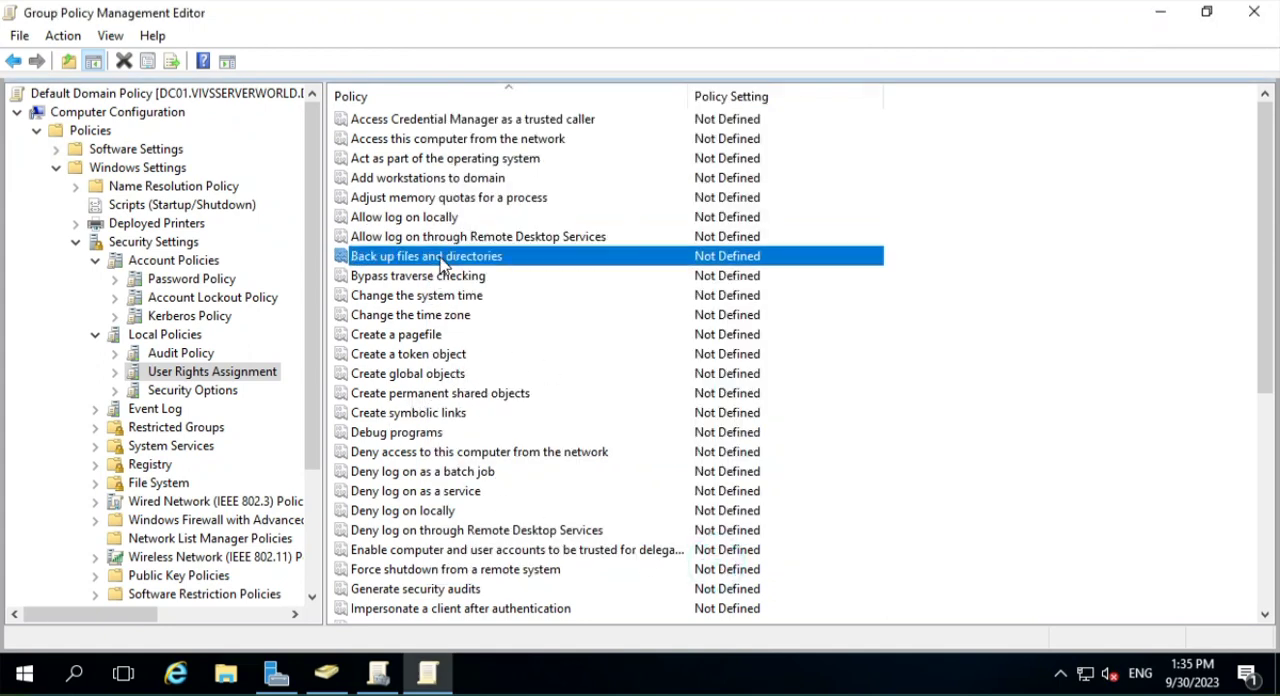
pyautogui.doubleClick(478, 180)
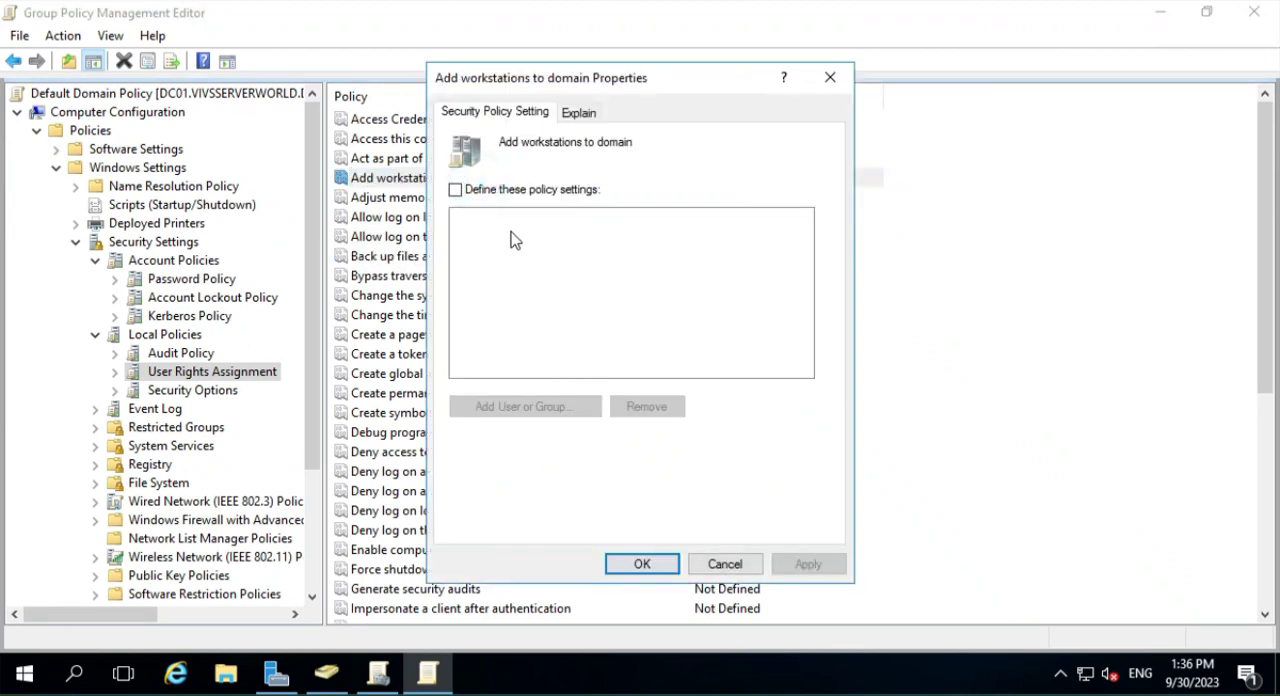
pyautogui.click(543, 190)
pyautogui.click(530, 408)
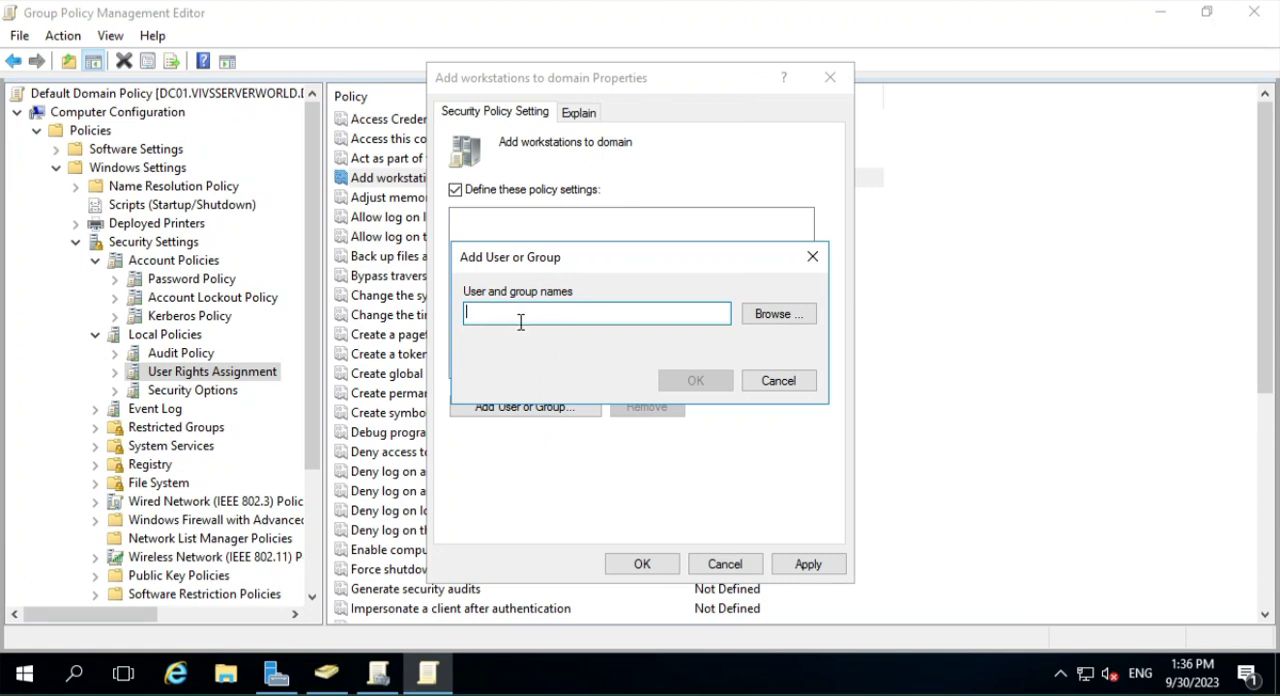
pyautogui.click(775, 386)
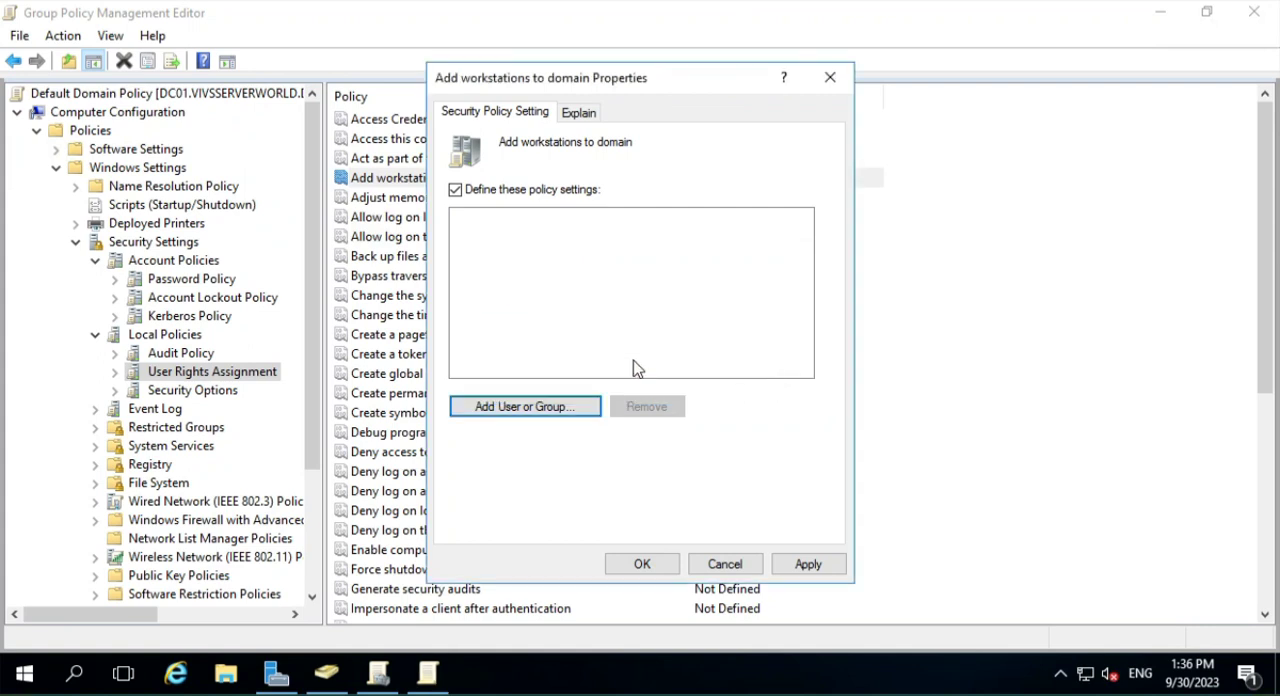
pyautogui.click(722, 562)
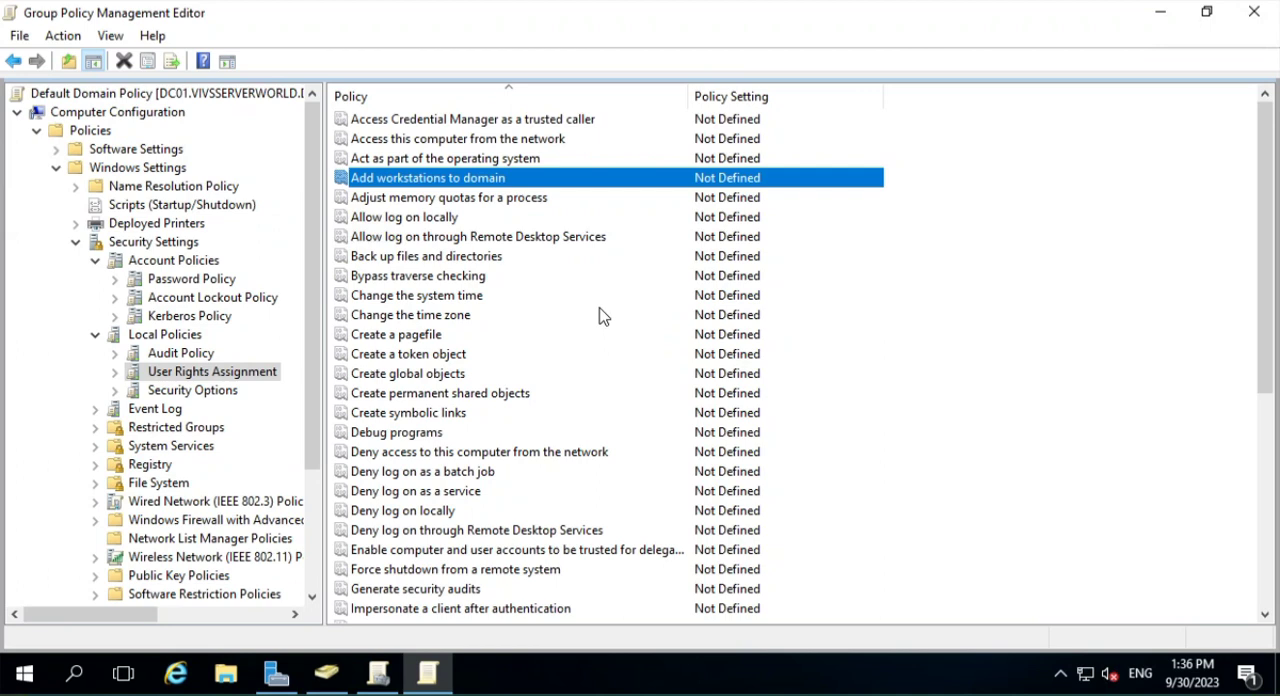
# - Examine the full User Rights Assignment list, including the allow and deny log on rights and device driver loading
pyautogui.click(418, 476)
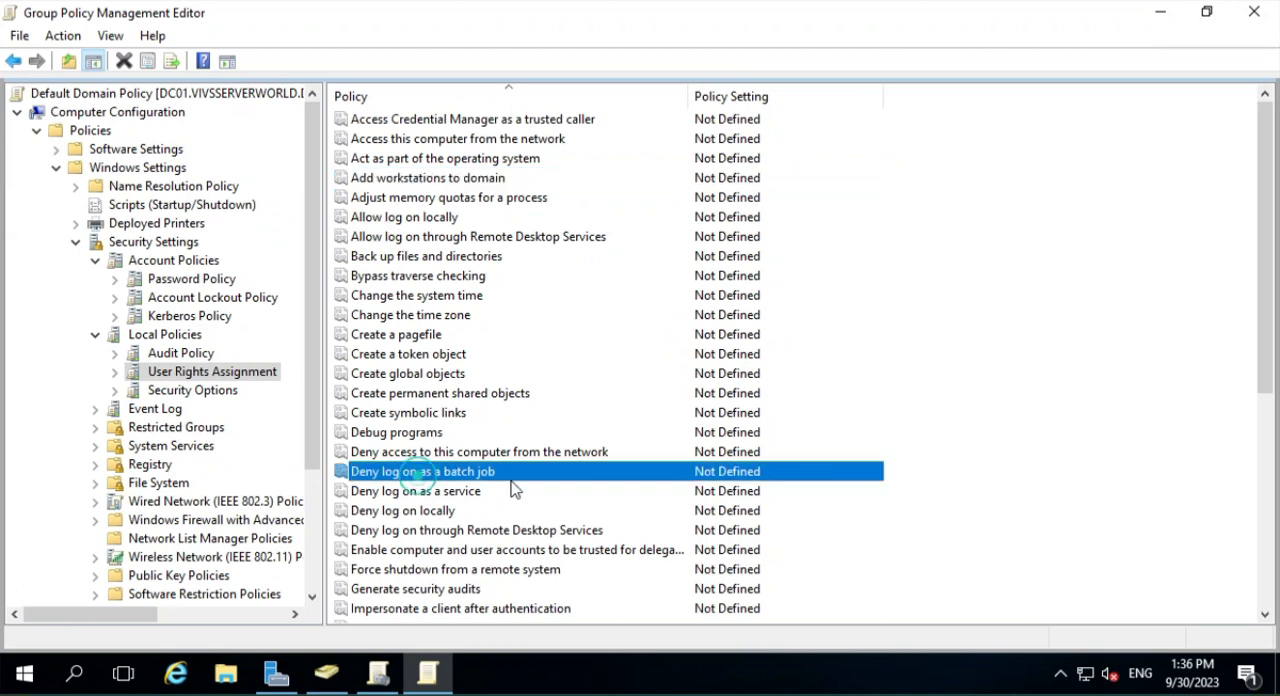
pyautogui.click(432, 492)
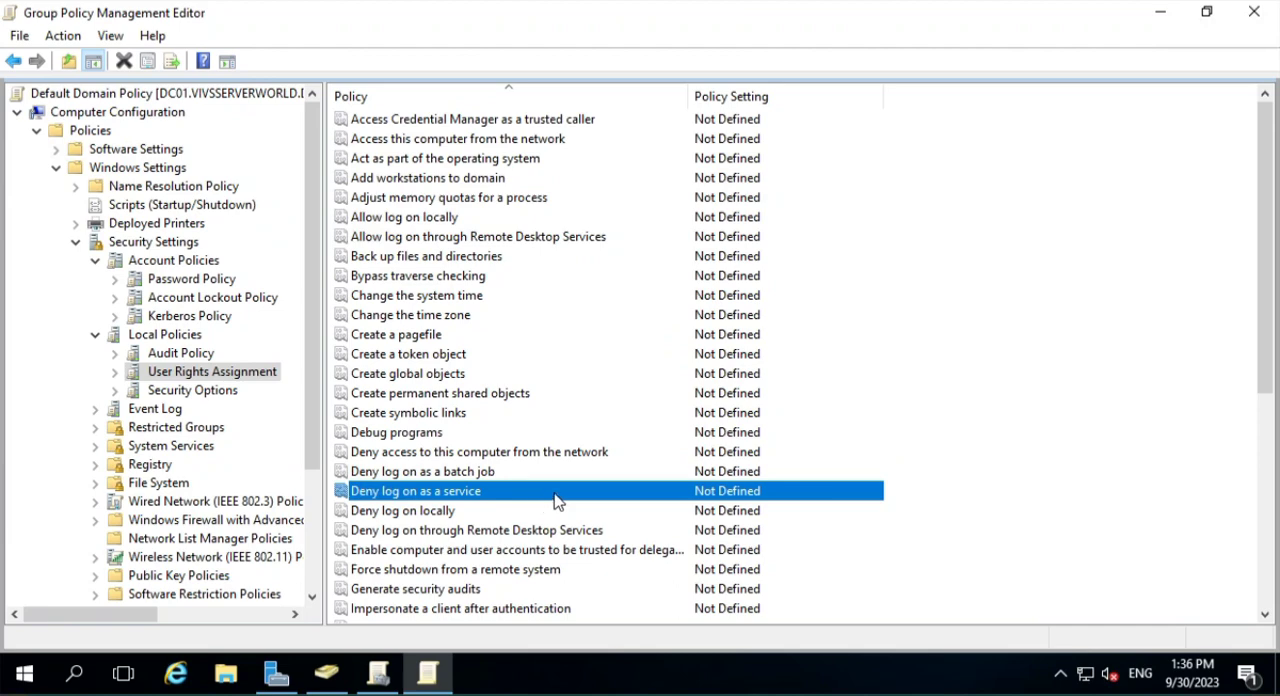
pyautogui.scroll(-3, 585, 487)
pyautogui.scroll(-2, 500, 510)
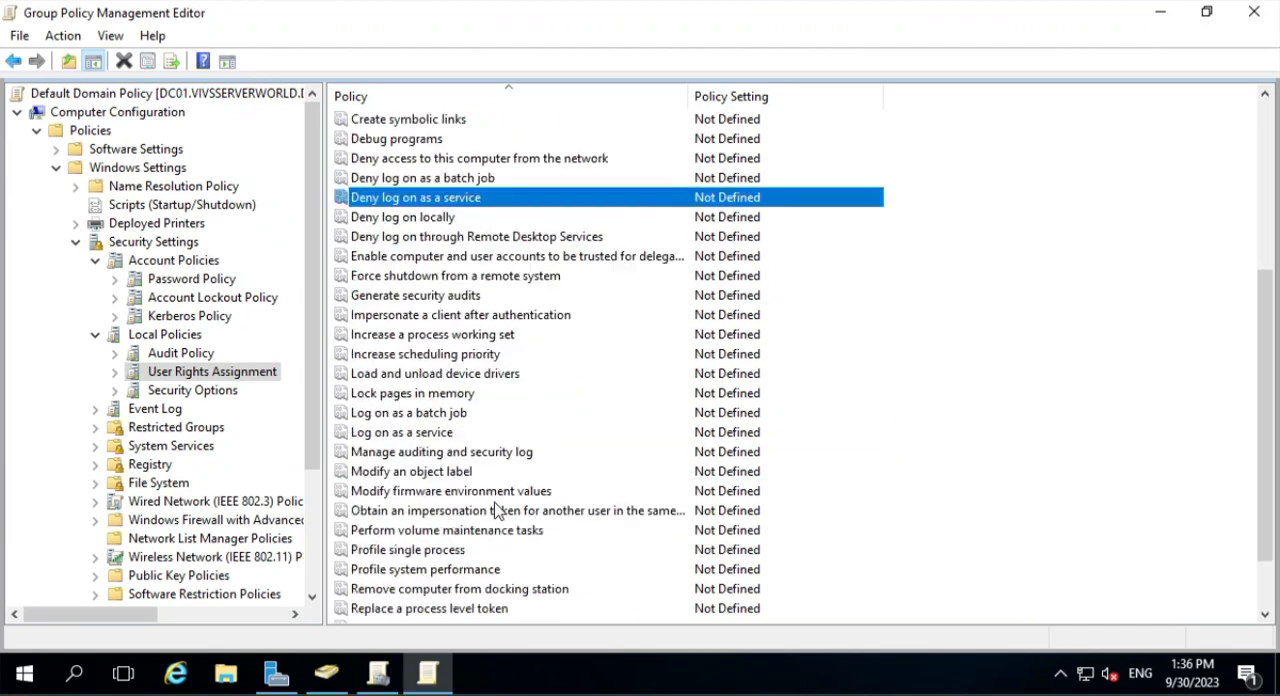
pyautogui.click(416, 380)
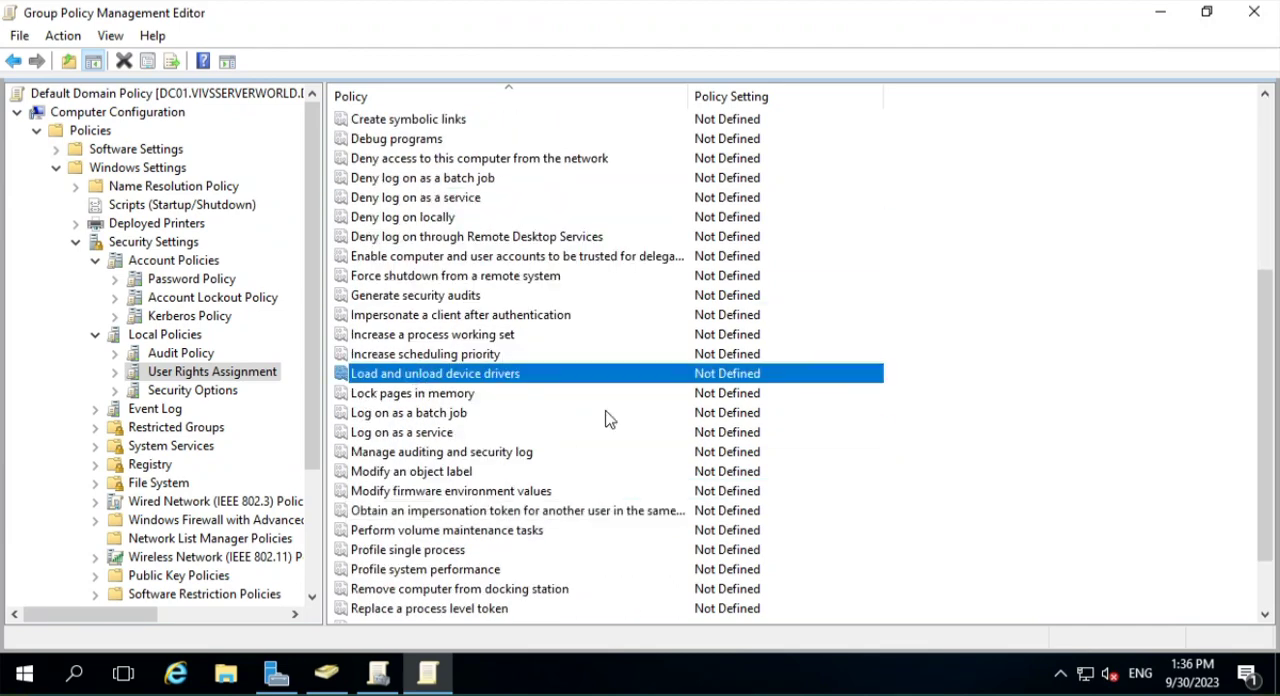
pyautogui.press('Home')
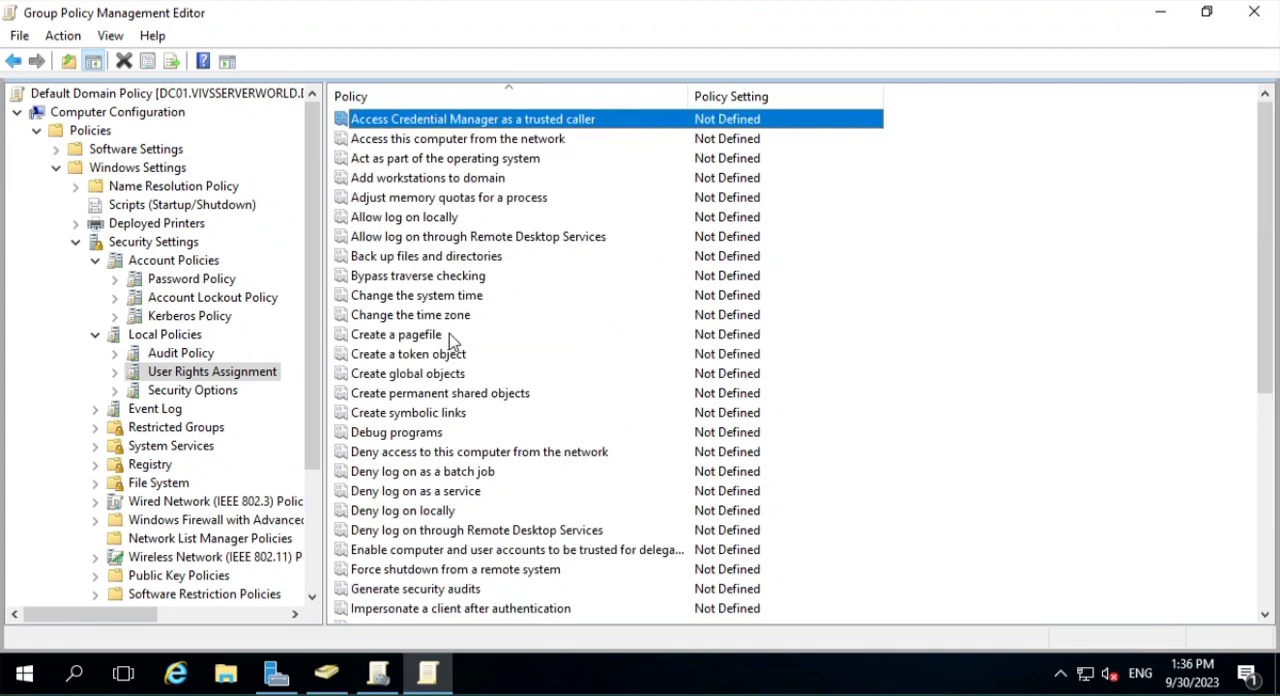
pyautogui.click(418, 240)
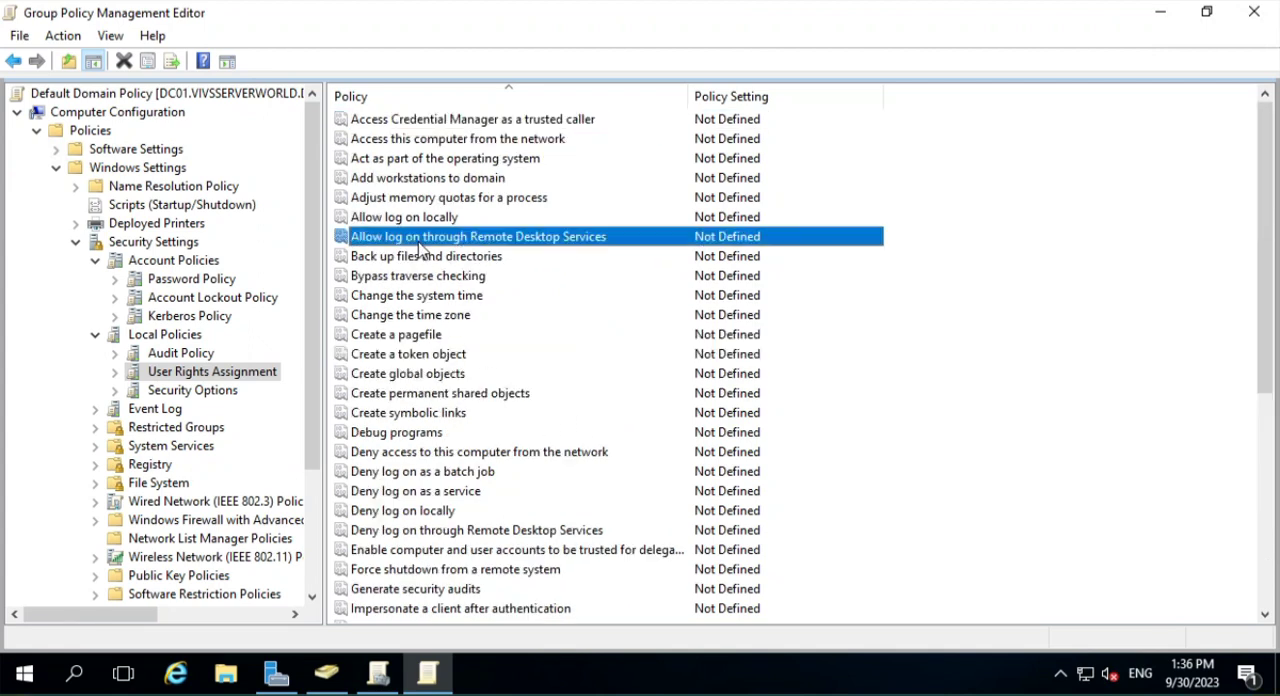
pyautogui.click(400, 220)
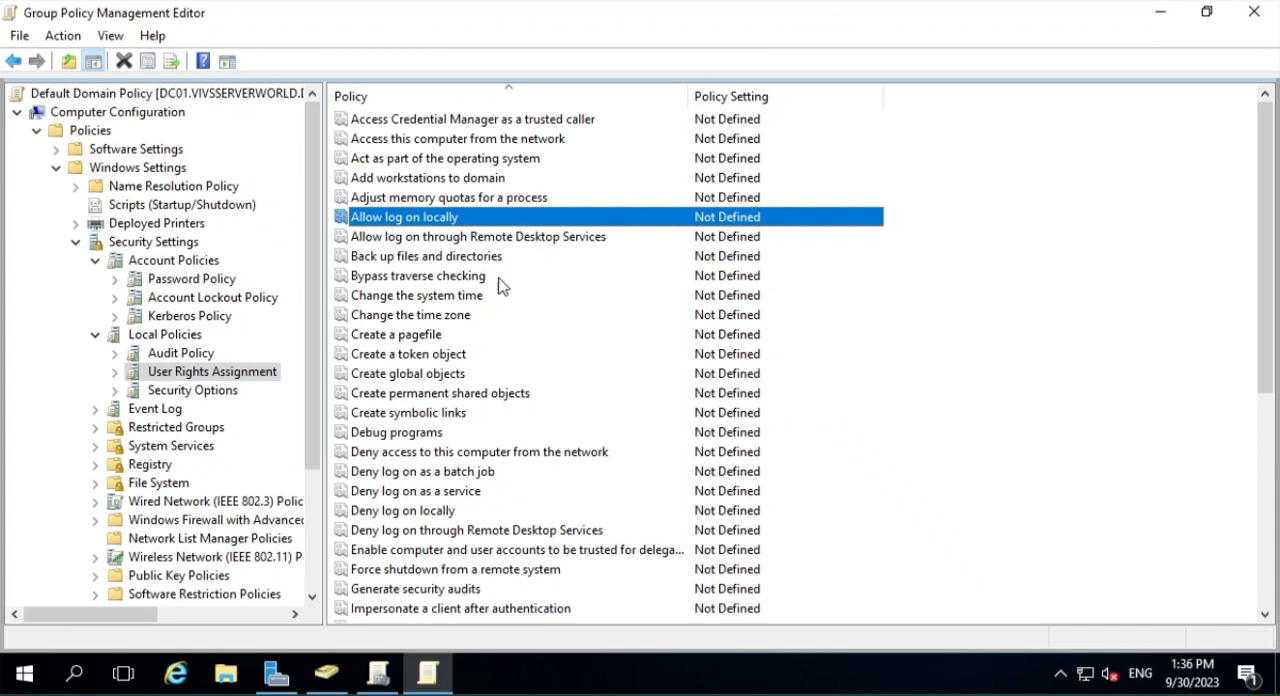
pyautogui.scroll(-2, 538, 440)
pyautogui.scroll(1, 536, 441)
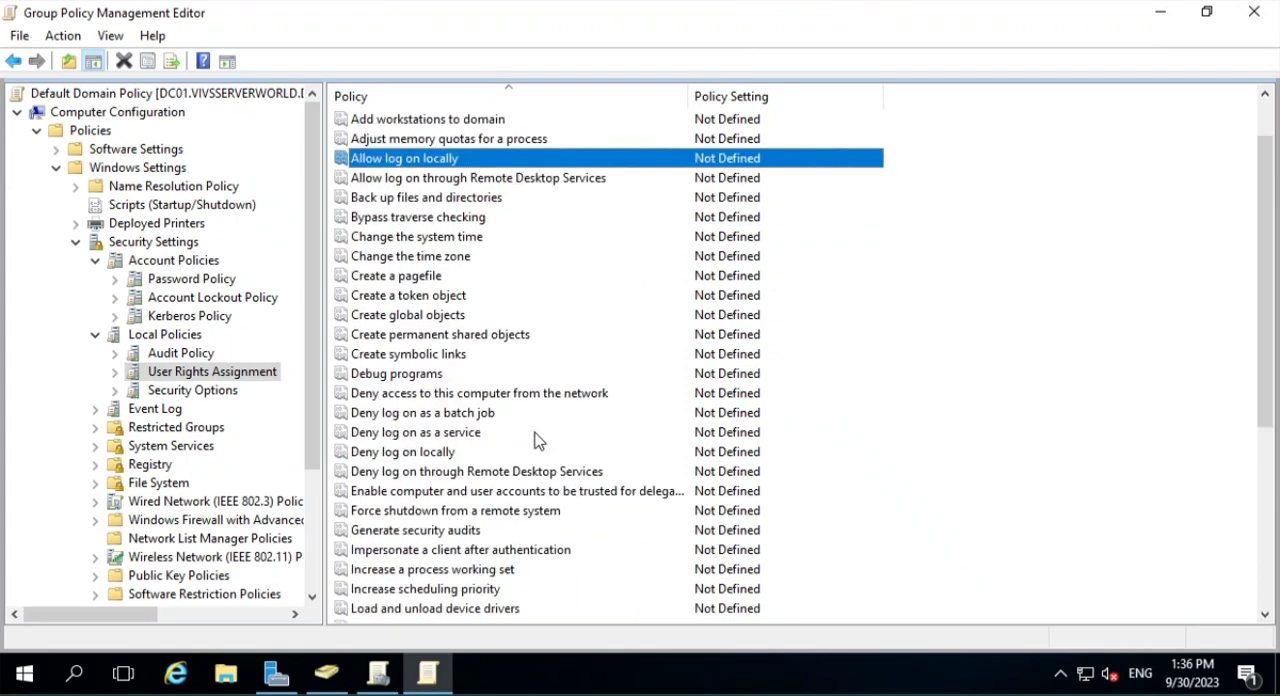
pyautogui.scroll(-5, 534, 440)
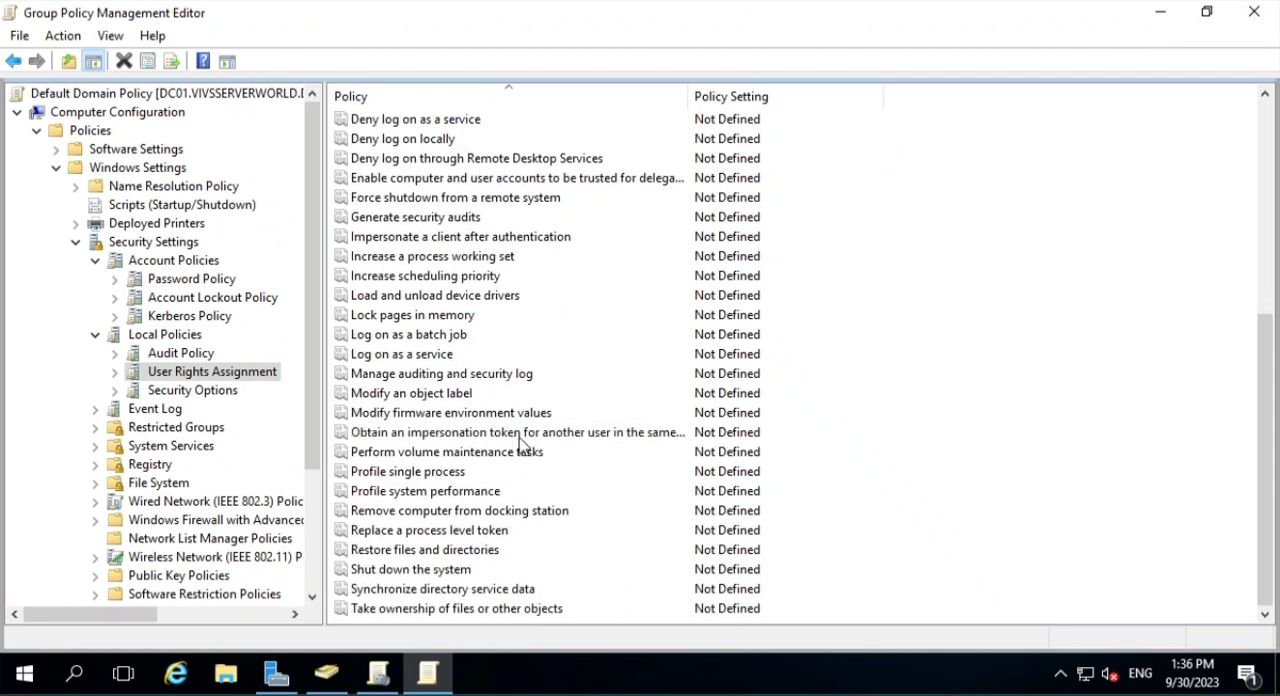
# - Read the explanation of "Enforce password history" in Password Policy, highlighting its definition and allowed range, and close it without changes
pyautogui.click(192, 279)
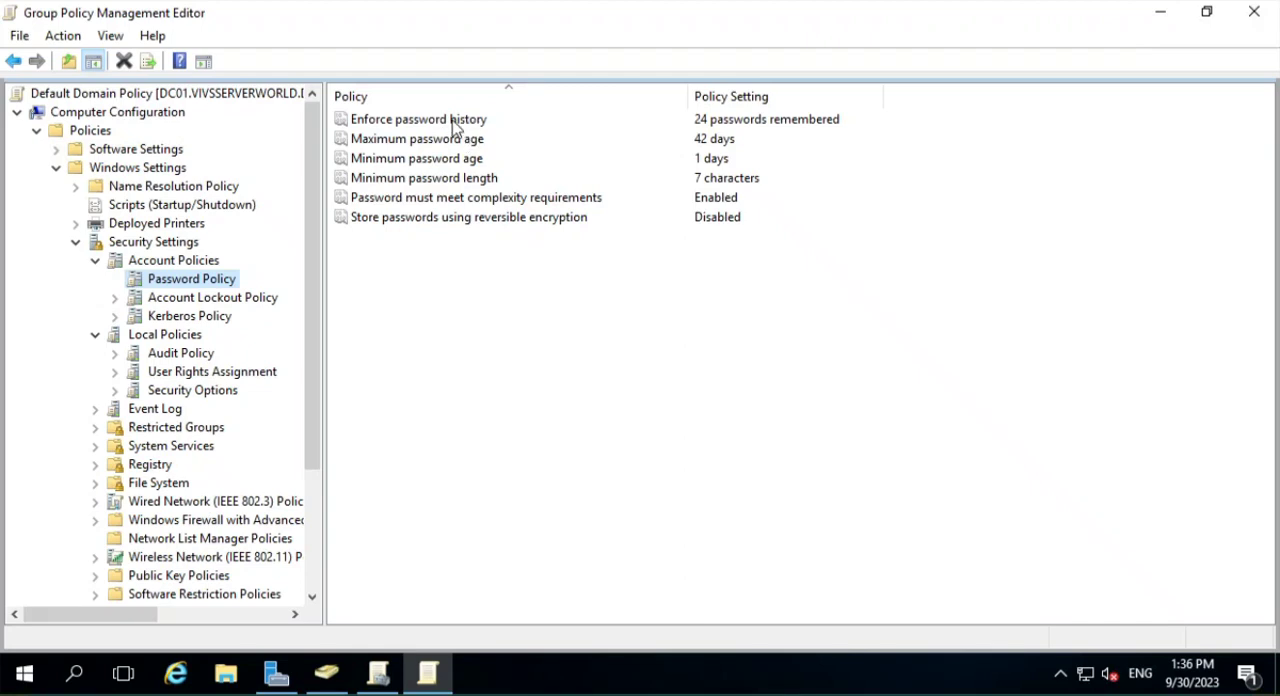
pyautogui.doubleClick(452, 124)
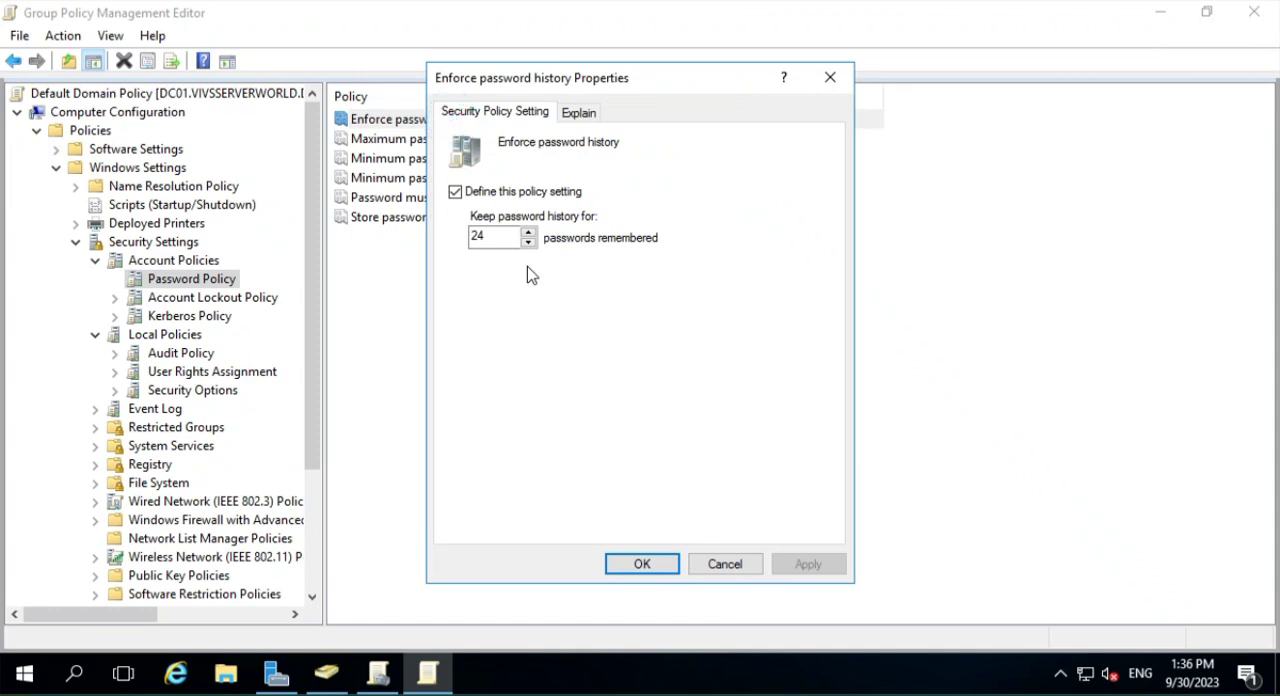
pyautogui.click(578, 112)
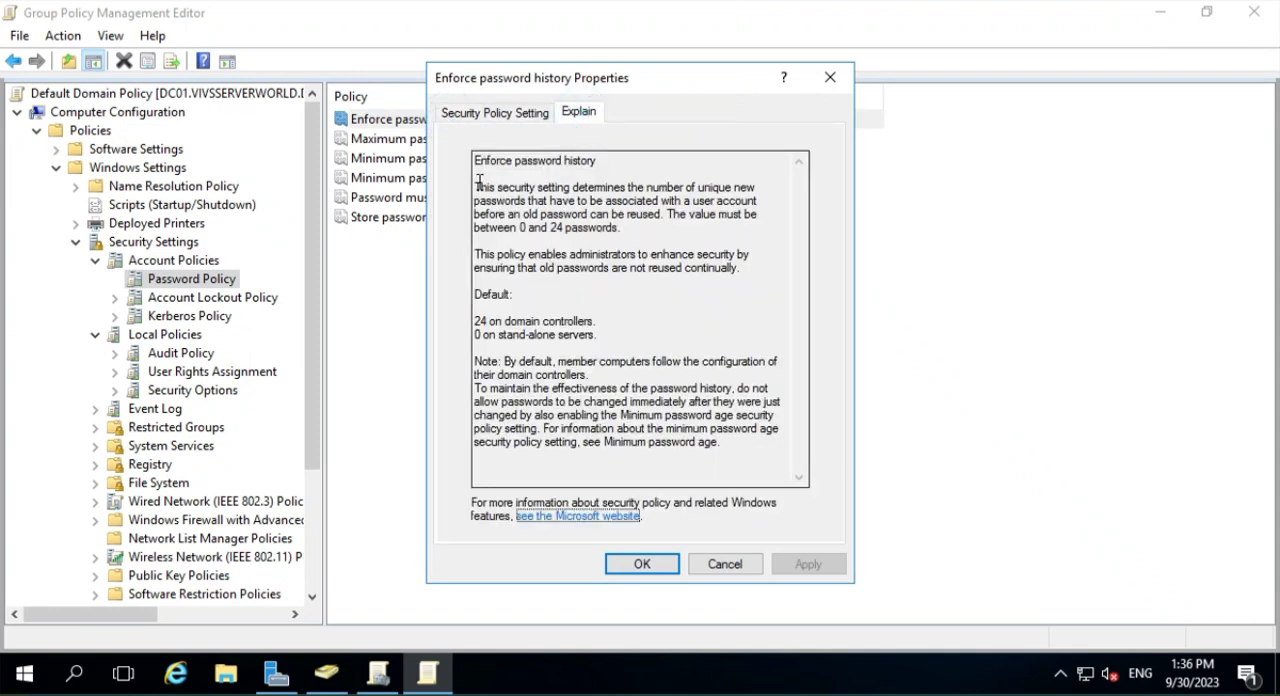
pyautogui.moveTo(479, 181); pyautogui.dragTo(698, 232)
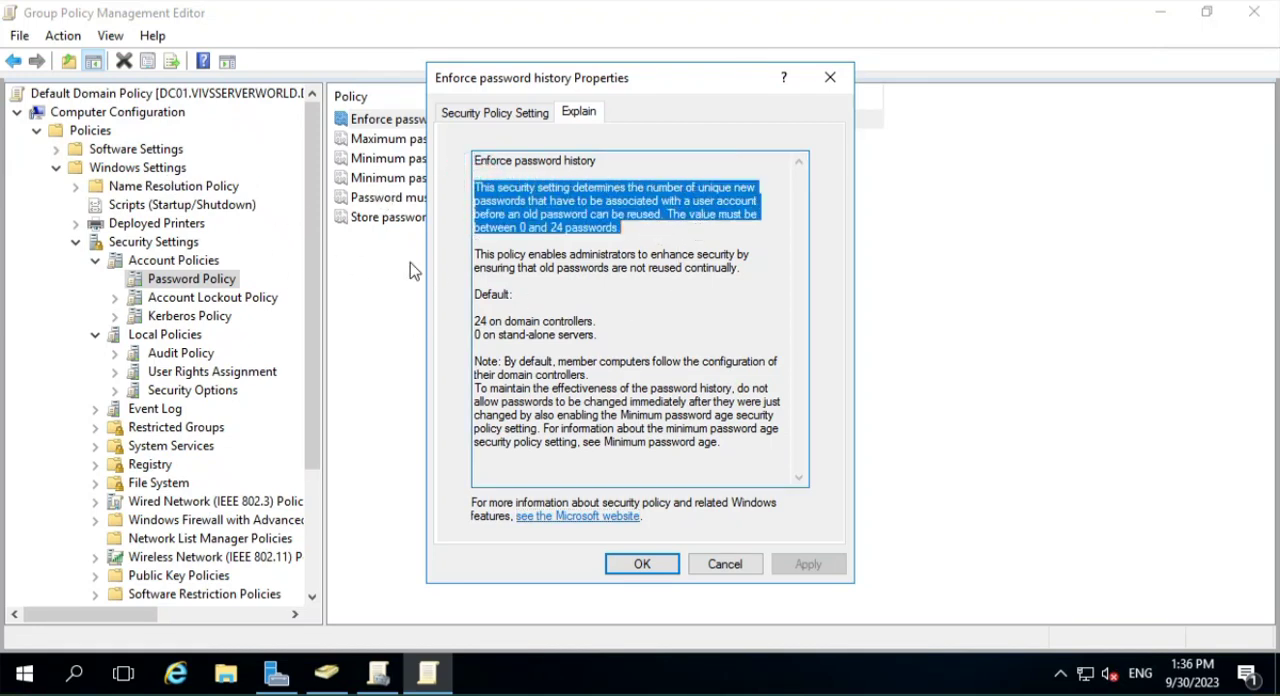
pyautogui.moveTo(648, 234); pyautogui.dragTo(453, 158)
pyautogui.click(649, 224)
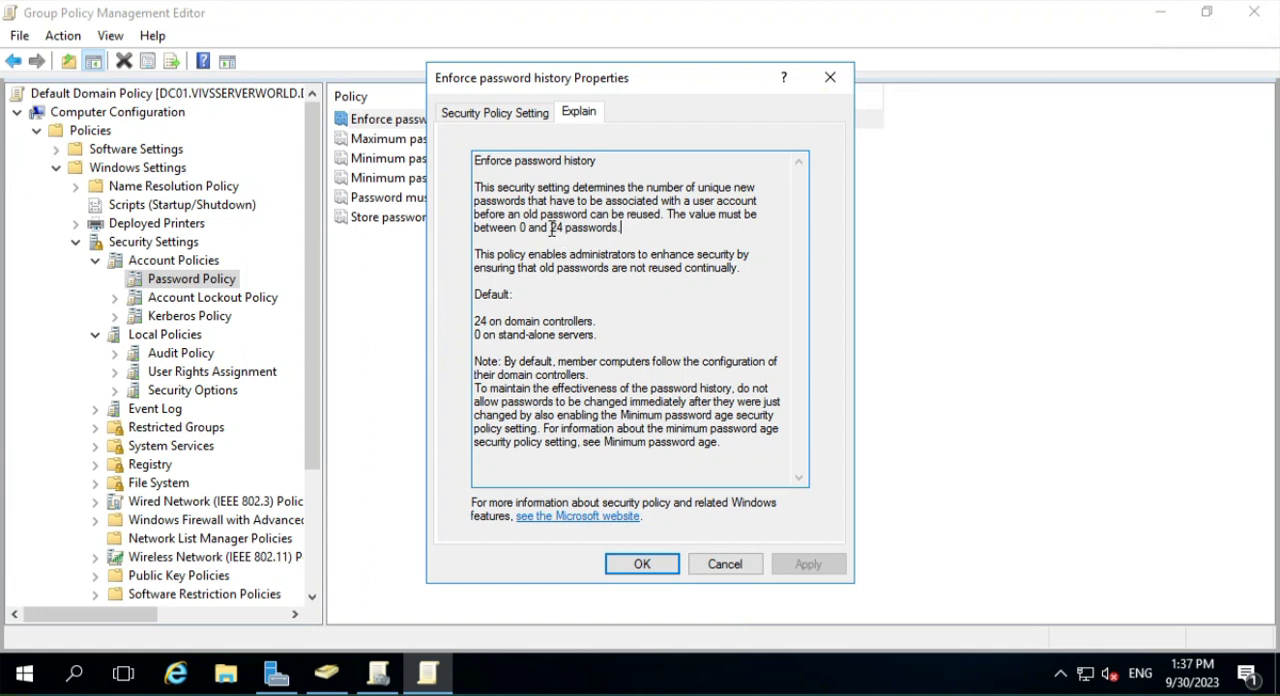
pyautogui.moveTo(551, 228); pyautogui.dragTo(626, 229)
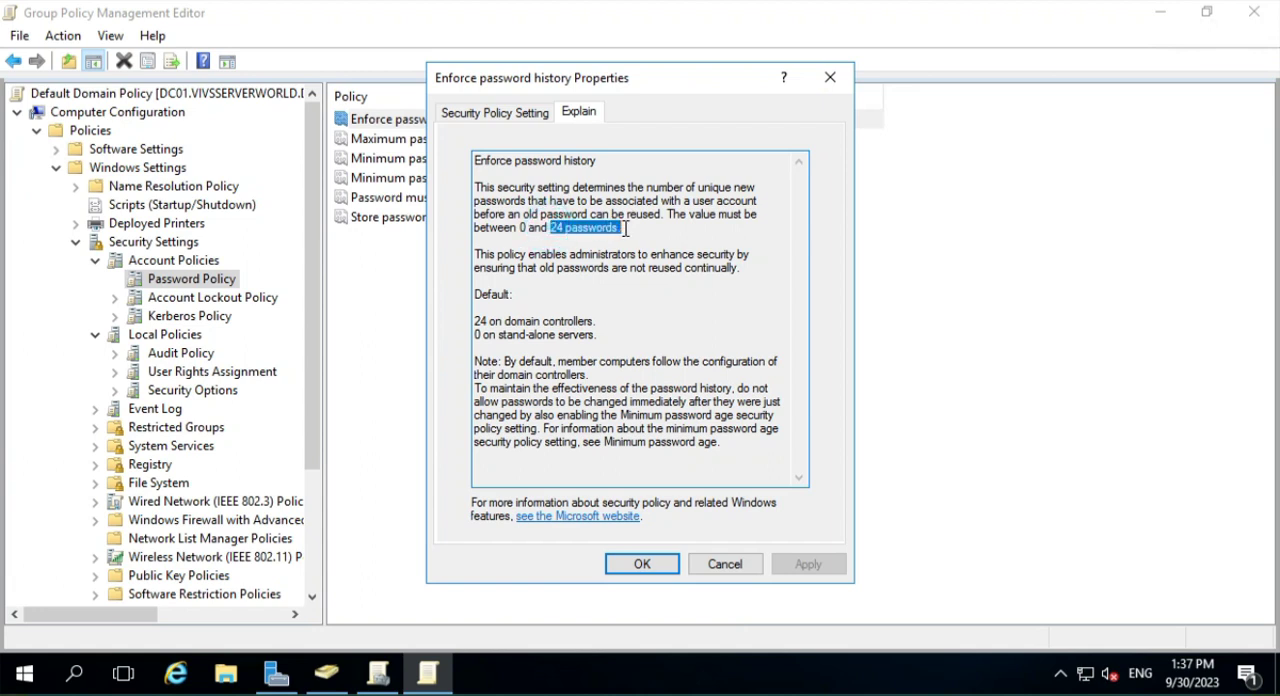
pyautogui.click(550, 241)
pyautogui.moveTo(549, 228); pyautogui.dragTo(569, 229)
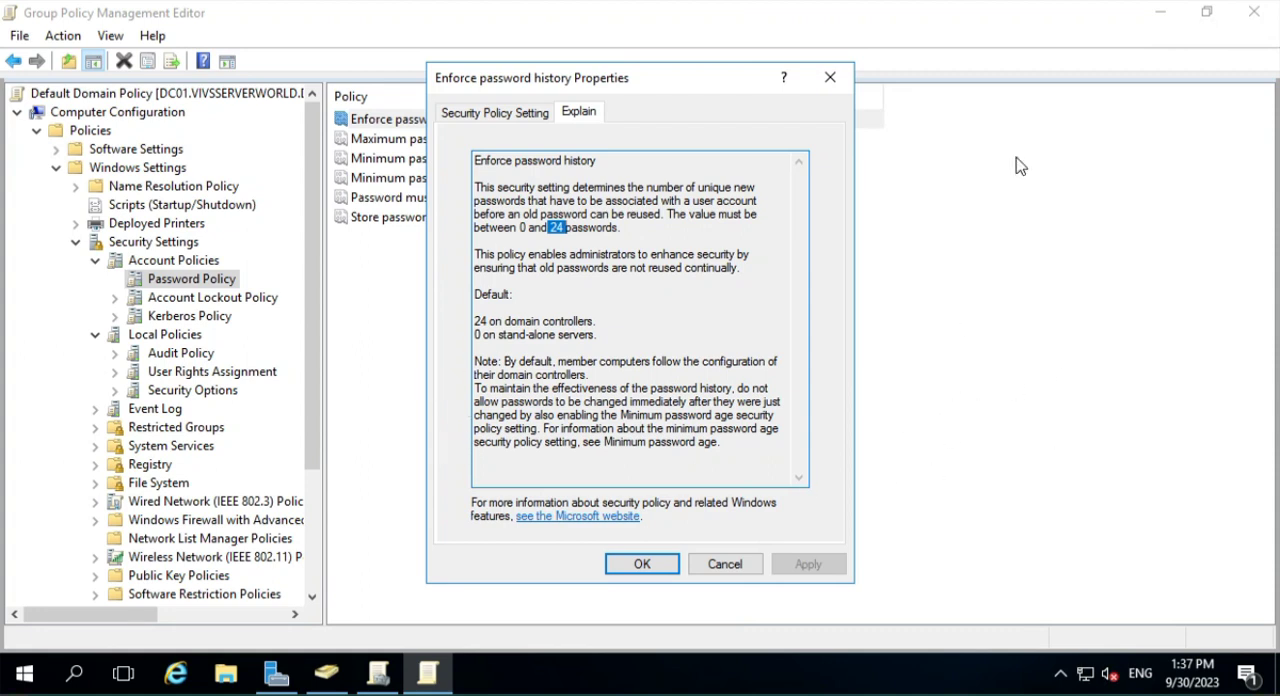
pyautogui.click(725, 564)
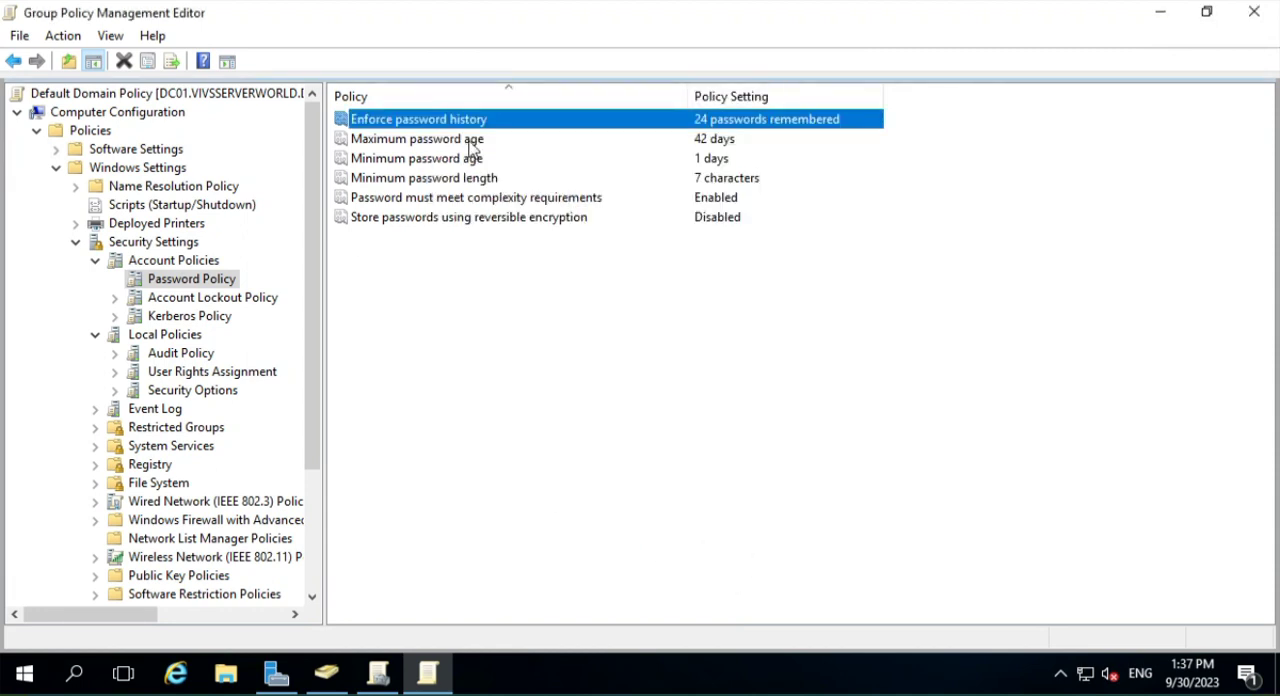
# - Review the "Maximum password age" and "Minimum password age" policy settings, closing each without changes
pyautogui.doubleClick(470, 140)
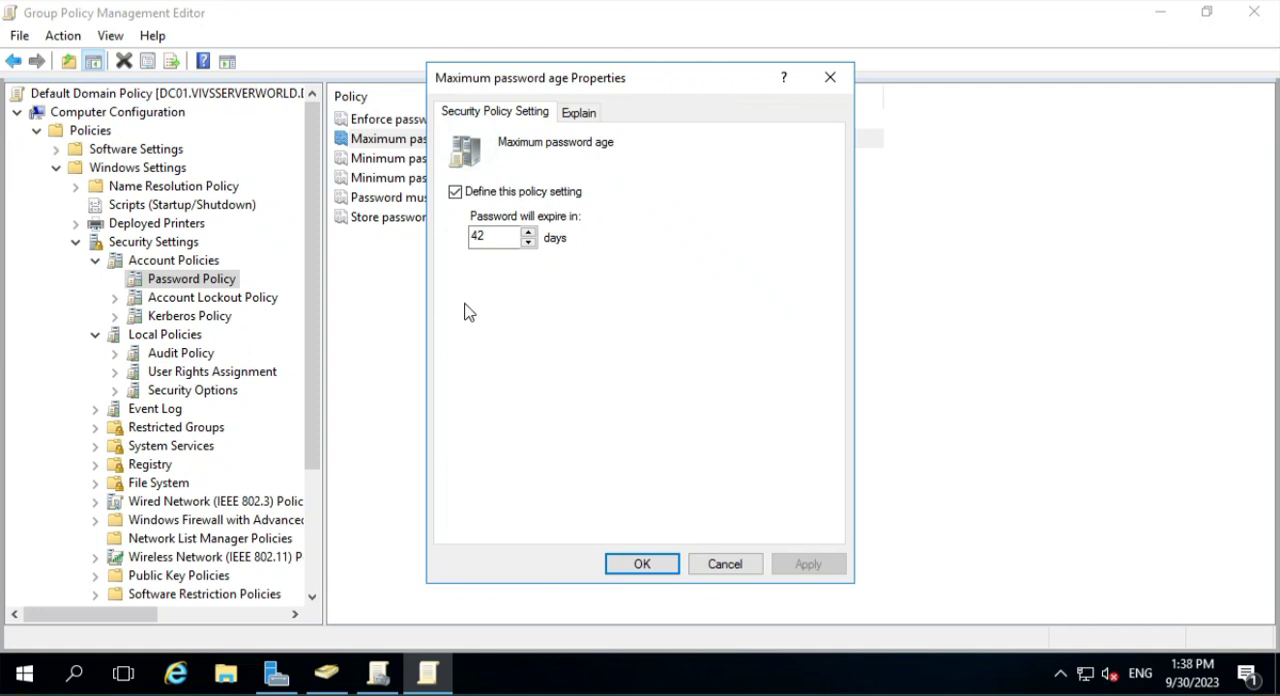
pyautogui.click(731, 563)
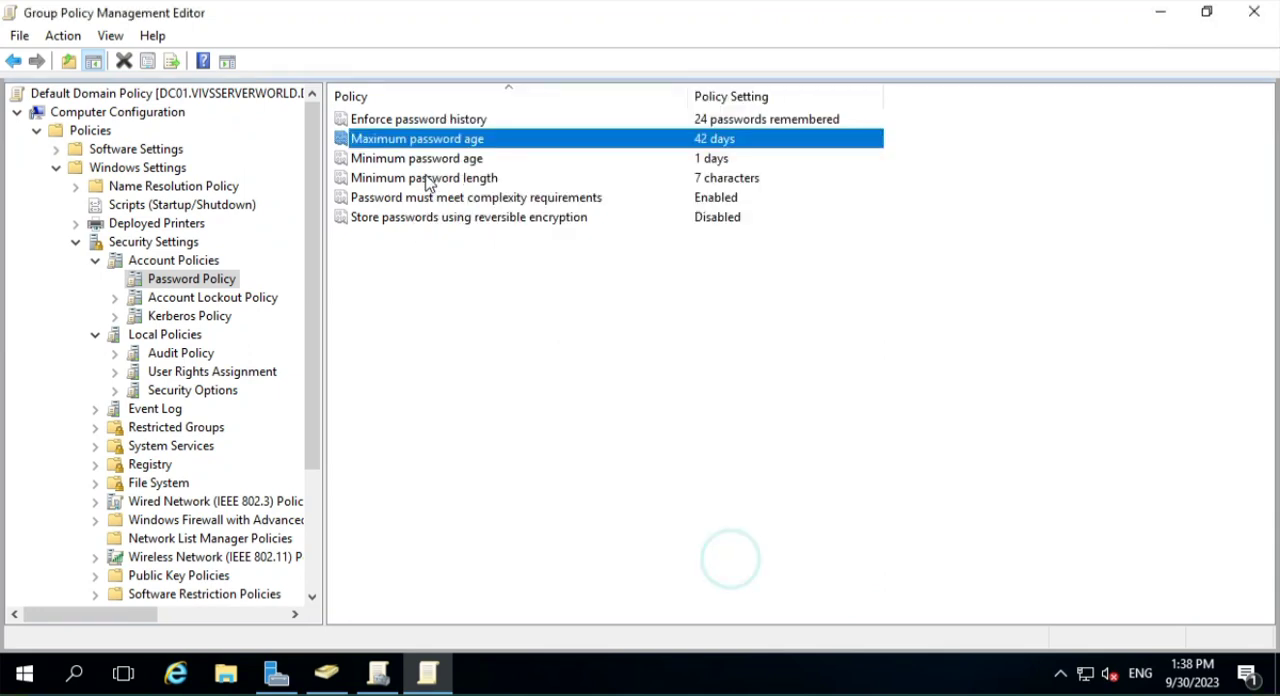
pyautogui.click(447, 163)
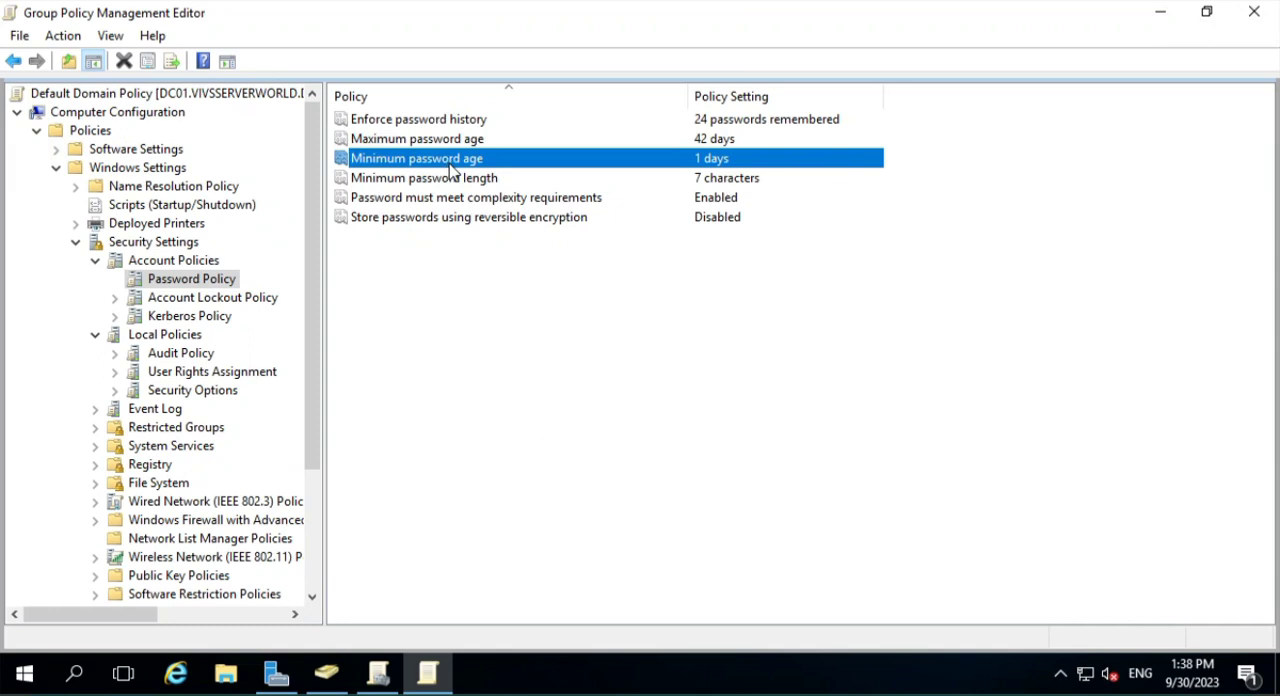
pyautogui.doubleClick(515, 163)
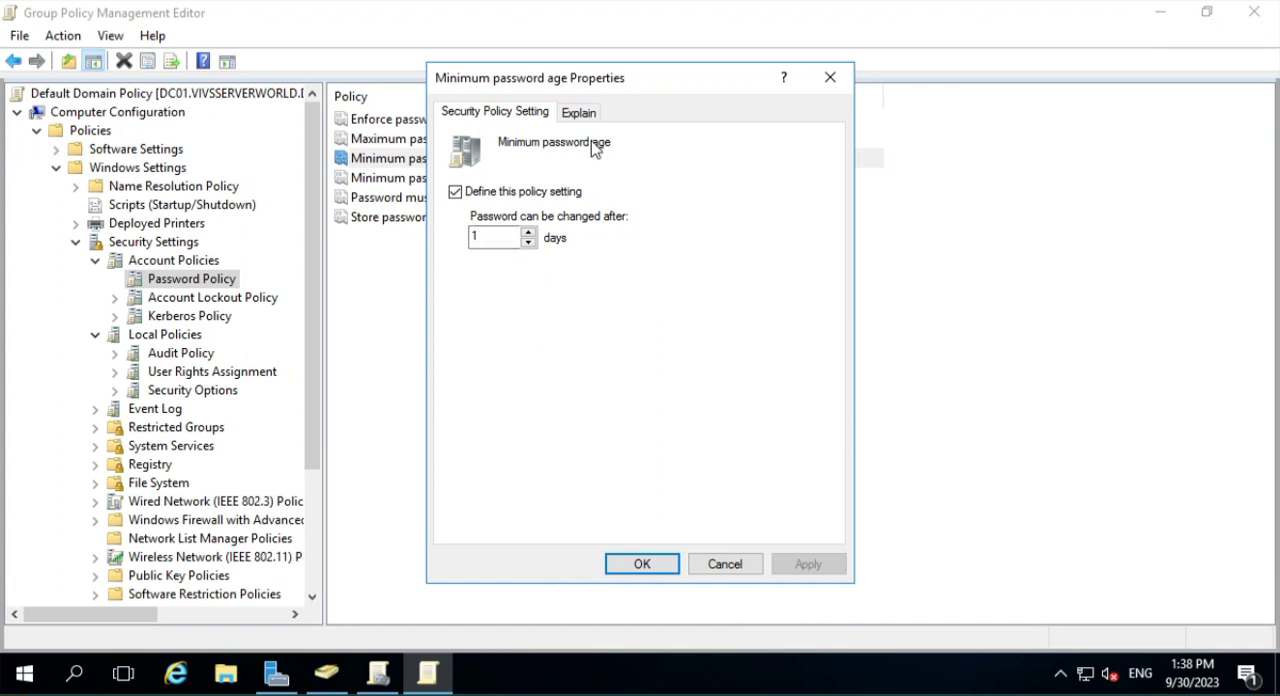
pyautogui.click(723, 565)
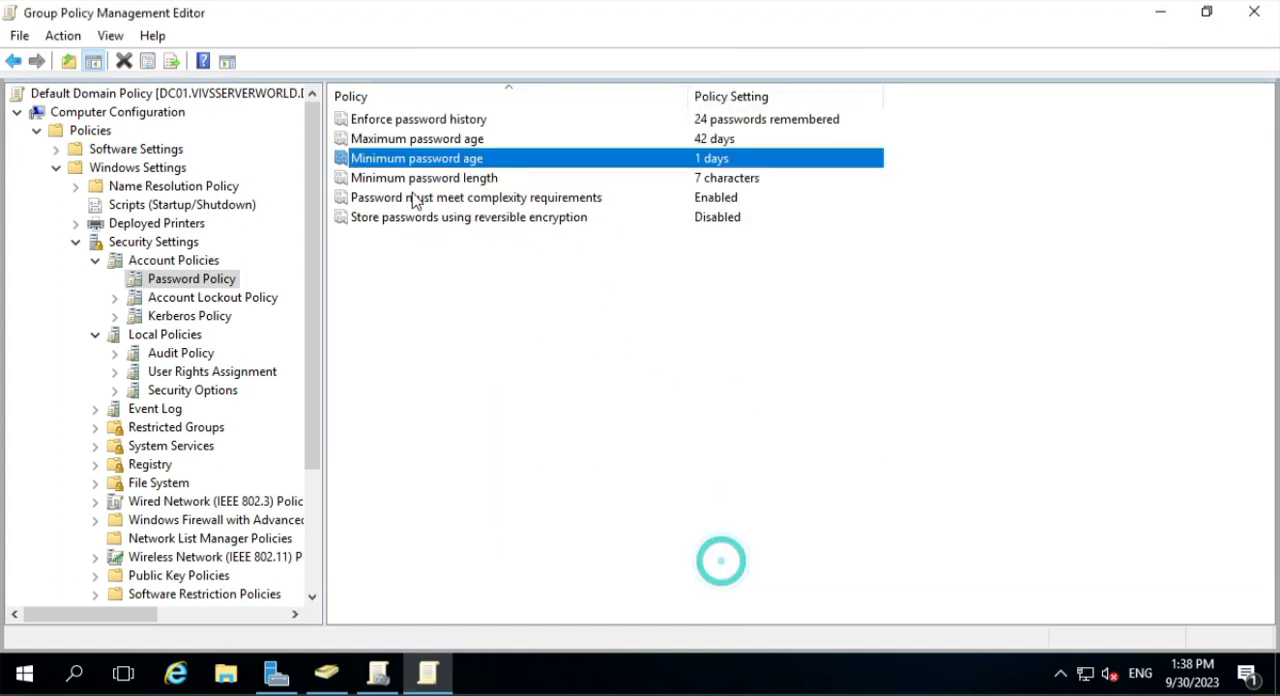
# - Review the required character count in "Minimum password length" and close the policy without changes
pyautogui.doubleClick(437, 180)
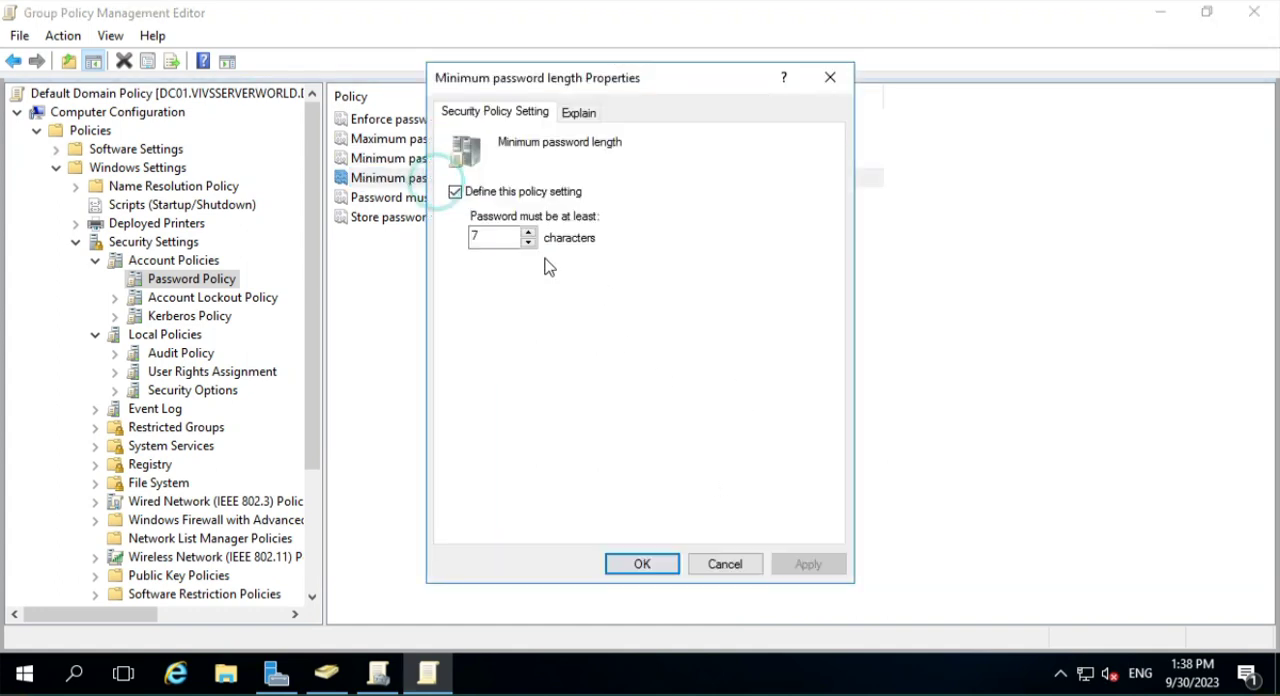
pyautogui.doubleClick(490, 235)
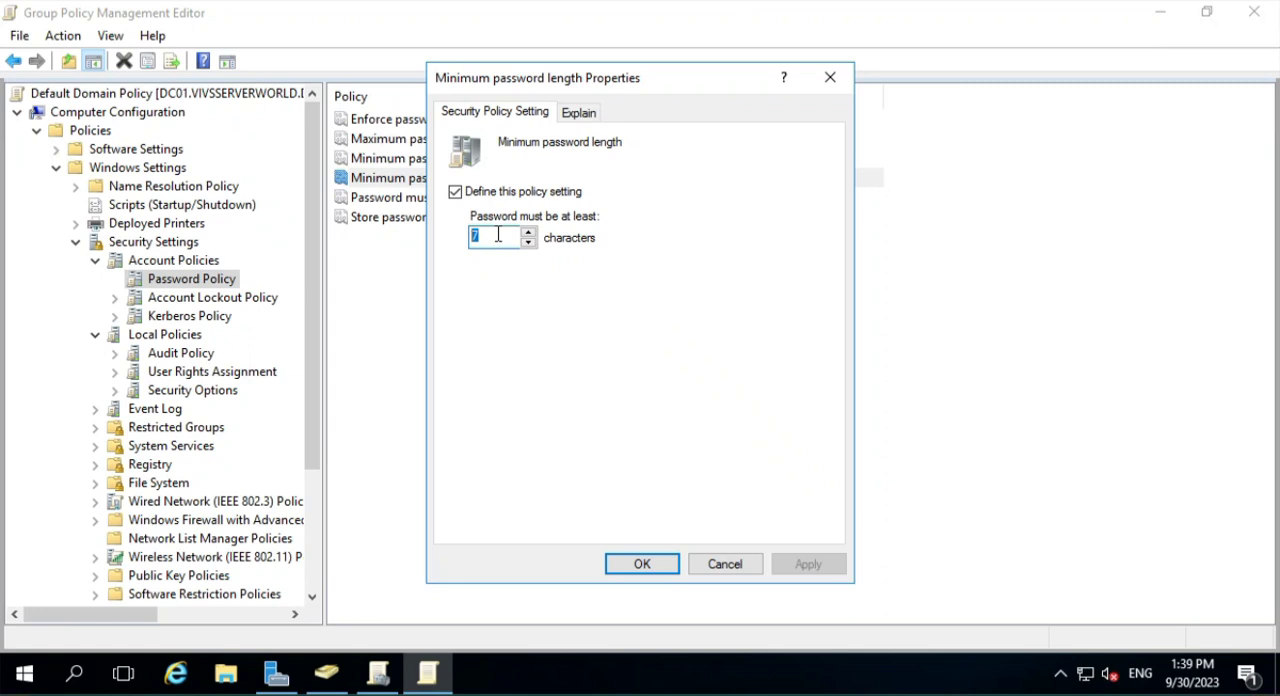
pyautogui.click(725, 564)
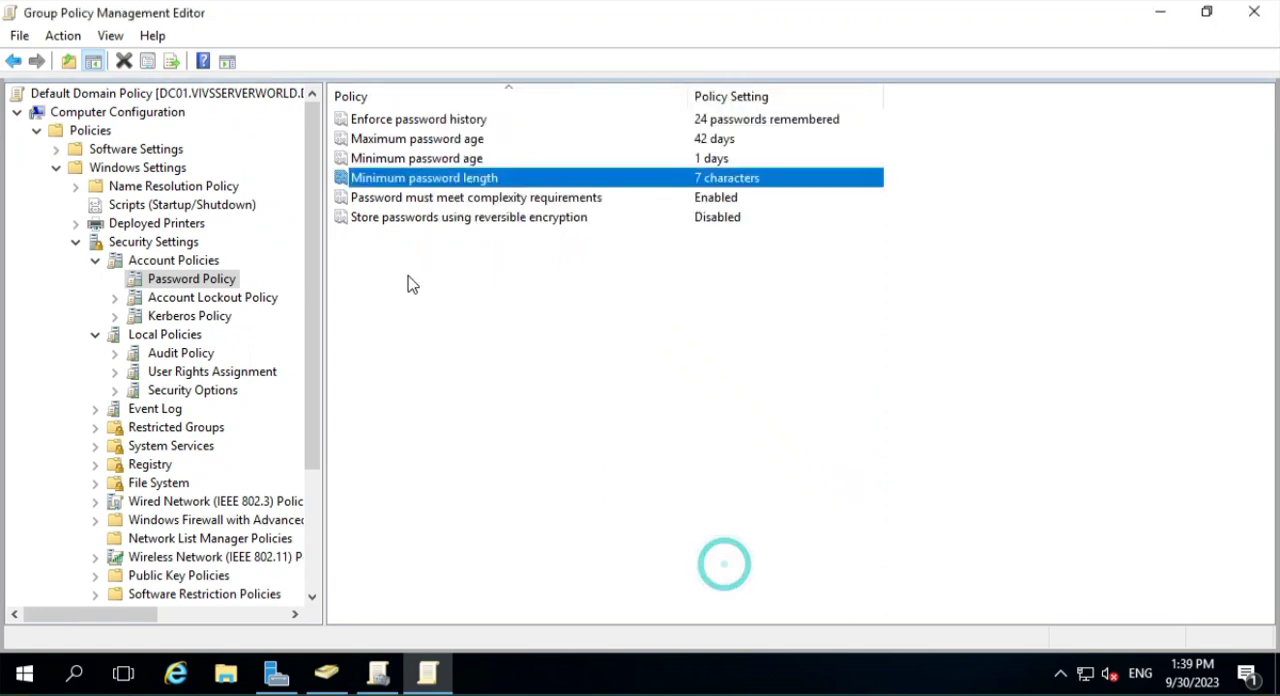
# - Read the explanation of "Password must meet complexity requirements", highlighting the minimum requirements and the four character categories, and close it without changes
pyautogui.doubleClick(474, 198)
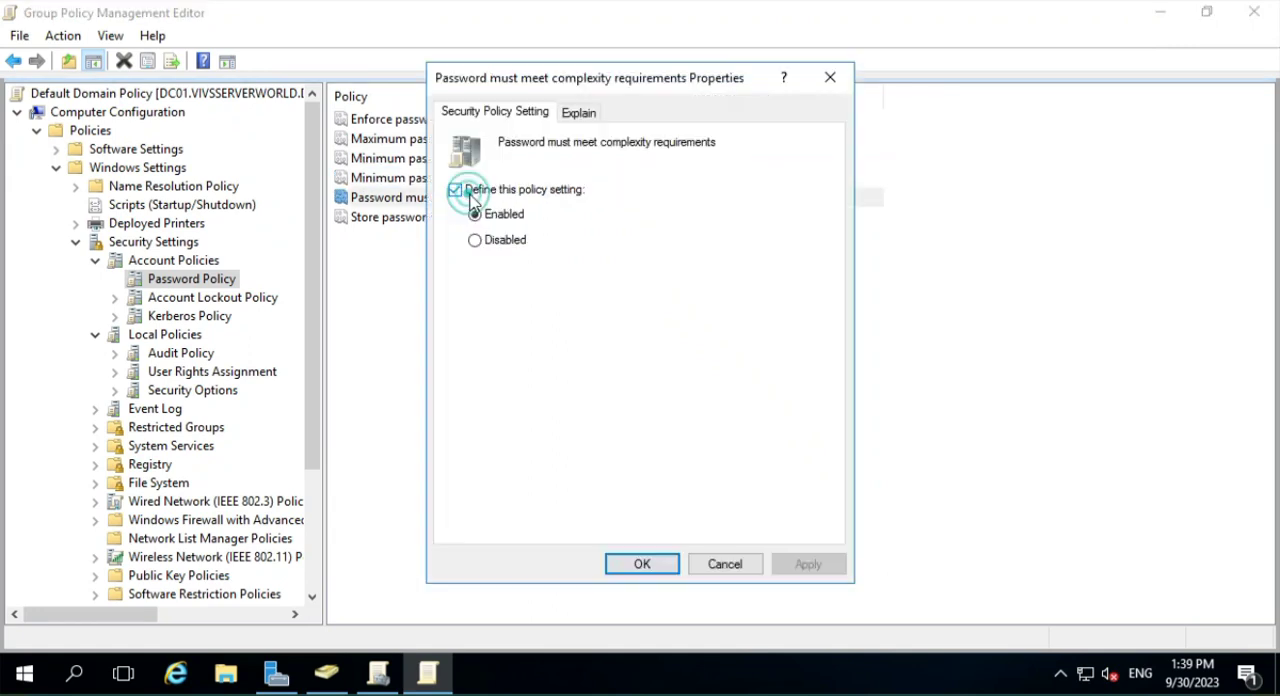
pyautogui.click(579, 113)
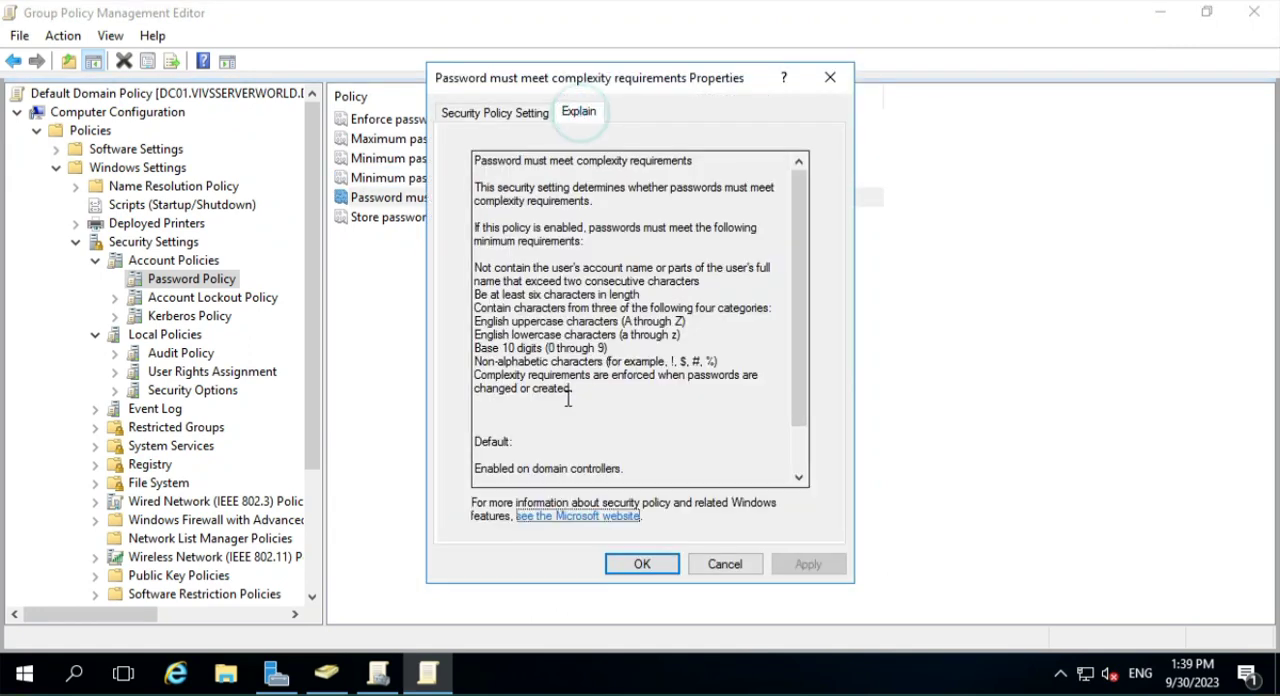
pyautogui.moveTo(475, 267); pyautogui.dragTo(768, 397)
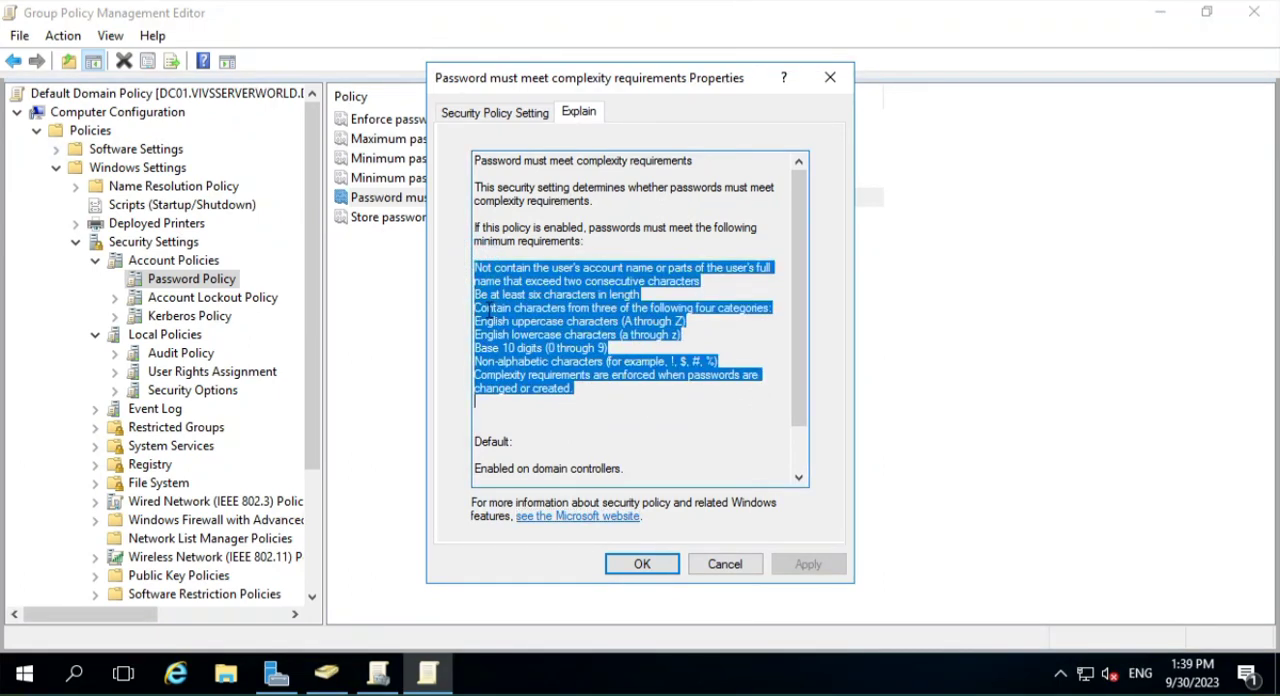
pyautogui.click(489, 307)
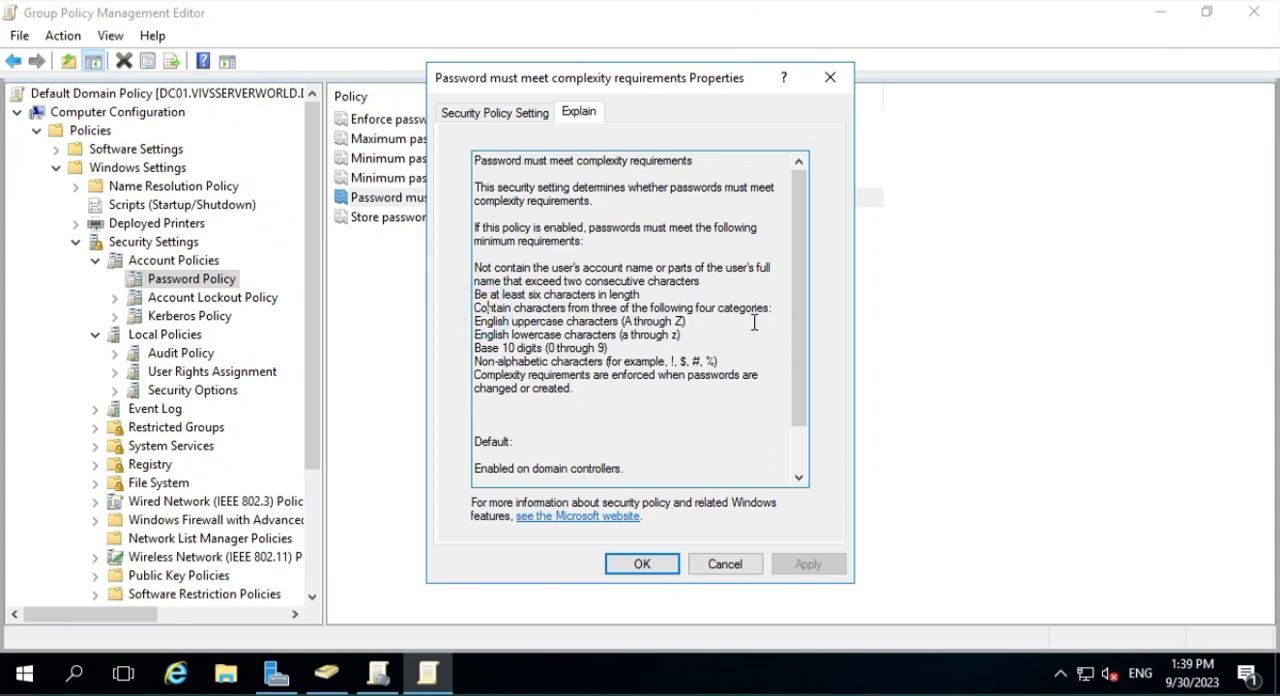
pyautogui.moveTo(778, 313); pyautogui.dragTo(461, 302)
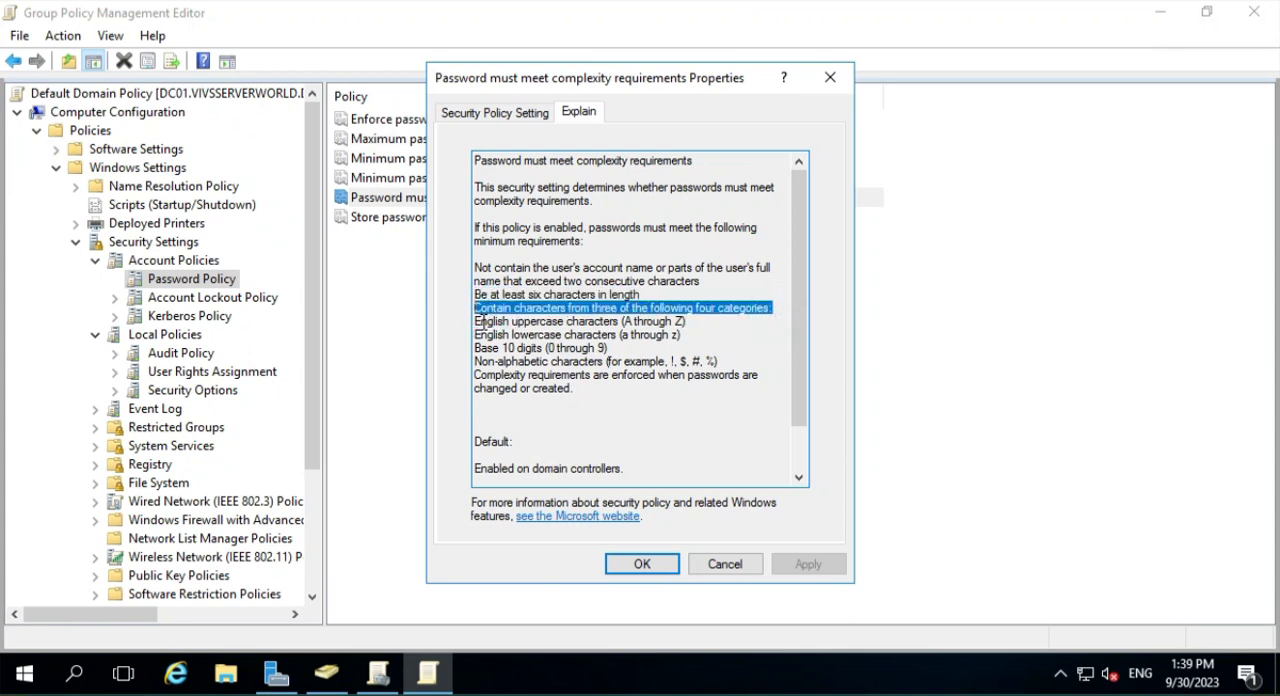
pyautogui.moveTo(482, 321); pyautogui.dragTo(704, 320)
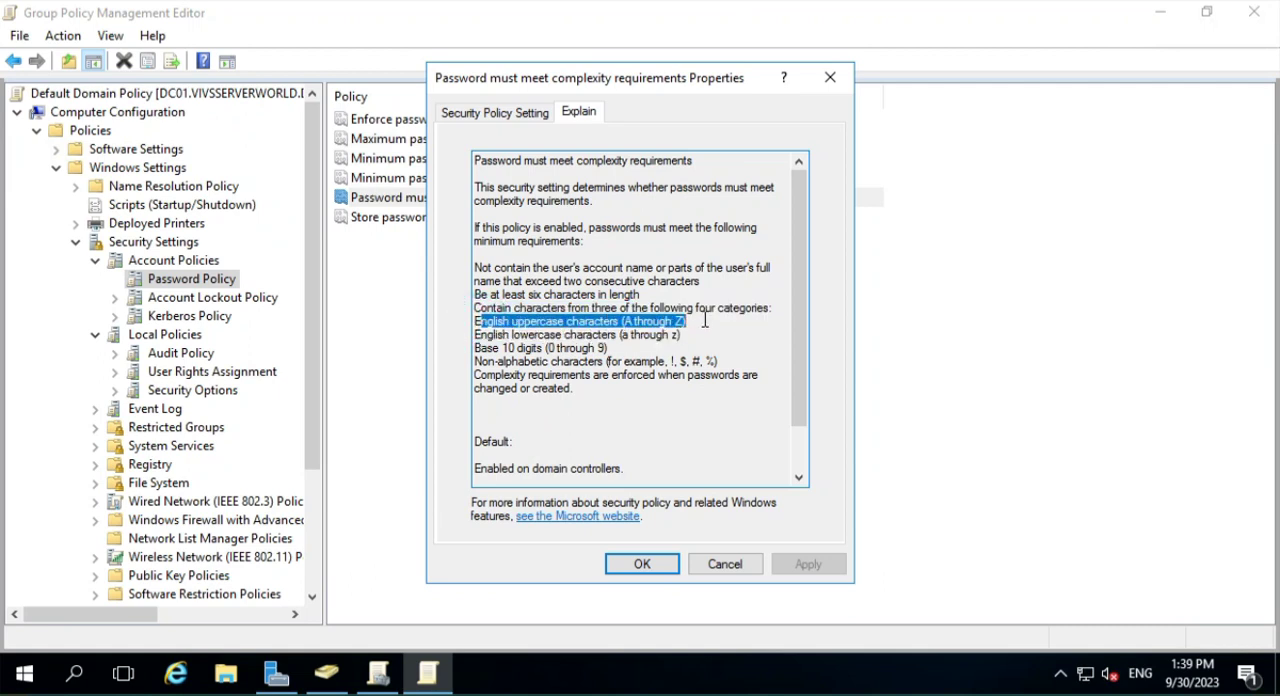
pyautogui.moveTo(489, 335); pyautogui.dragTo(692, 337)
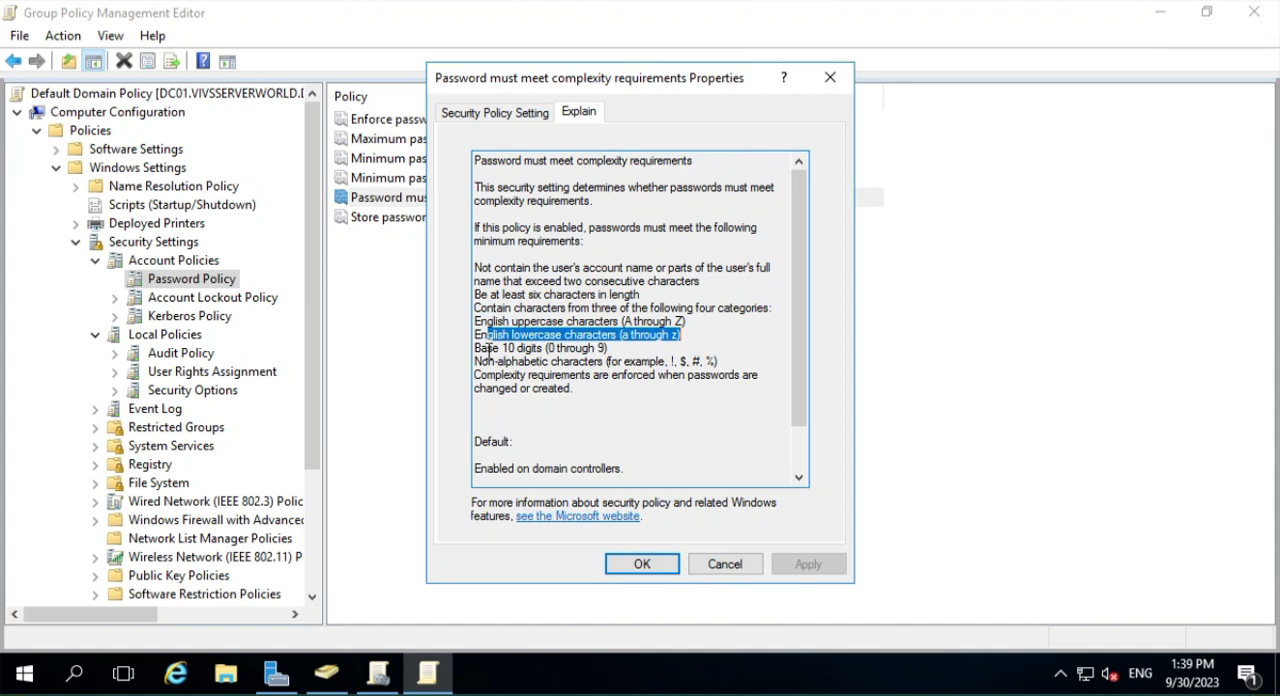
pyautogui.moveTo(487, 347); pyautogui.dragTo(616, 348)
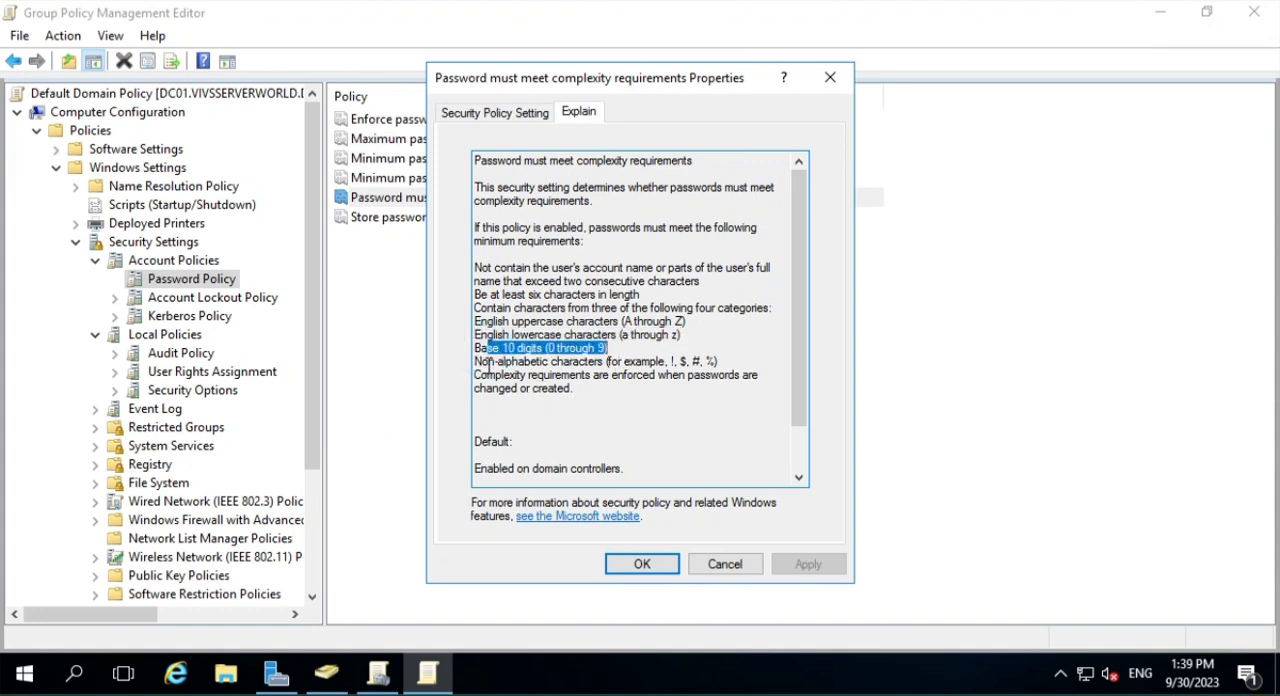
pyautogui.moveTo(481, 362); pyautogui.dragTo(742, 356)
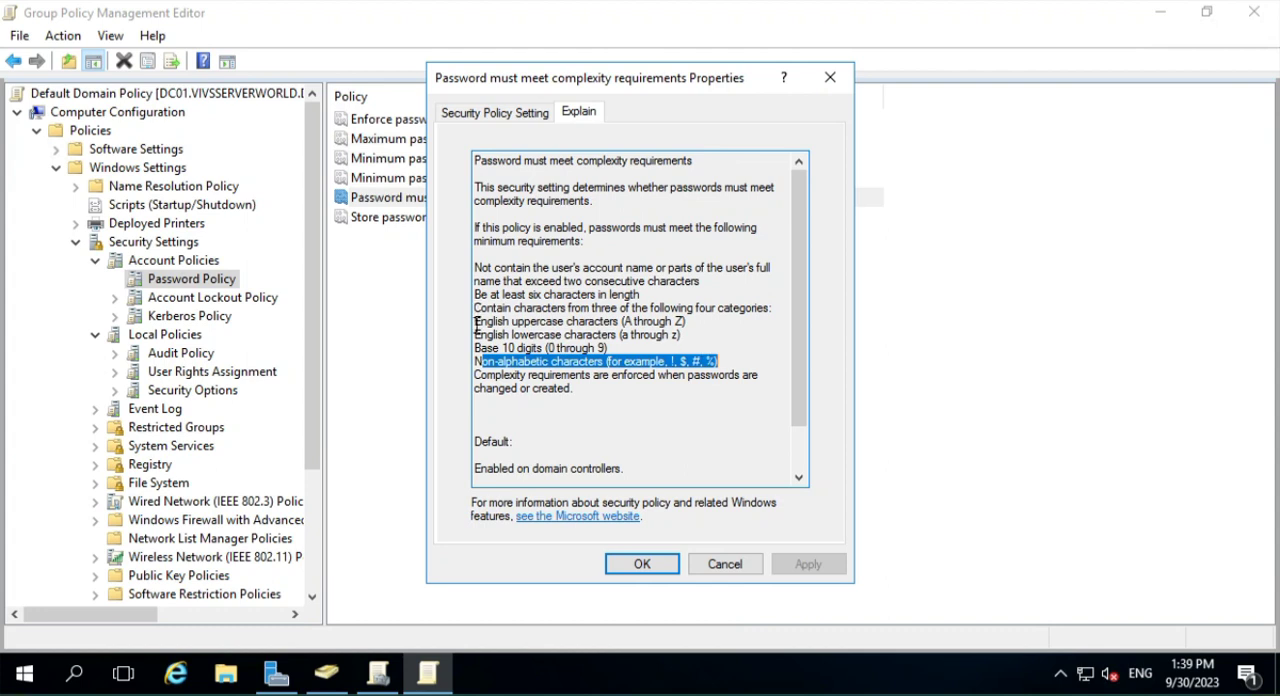
pyautogui.moveTo(477, 325); pyautogui.dragTo(756, 366)
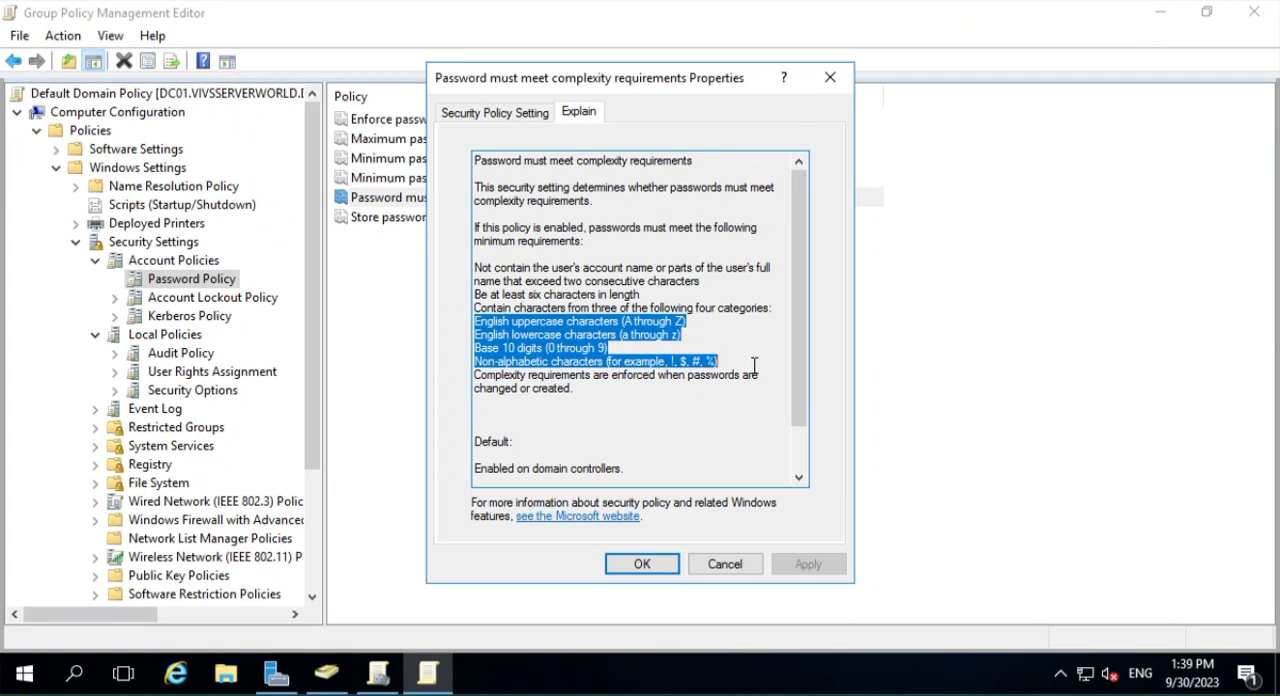
pyautogui.click(723, 566)
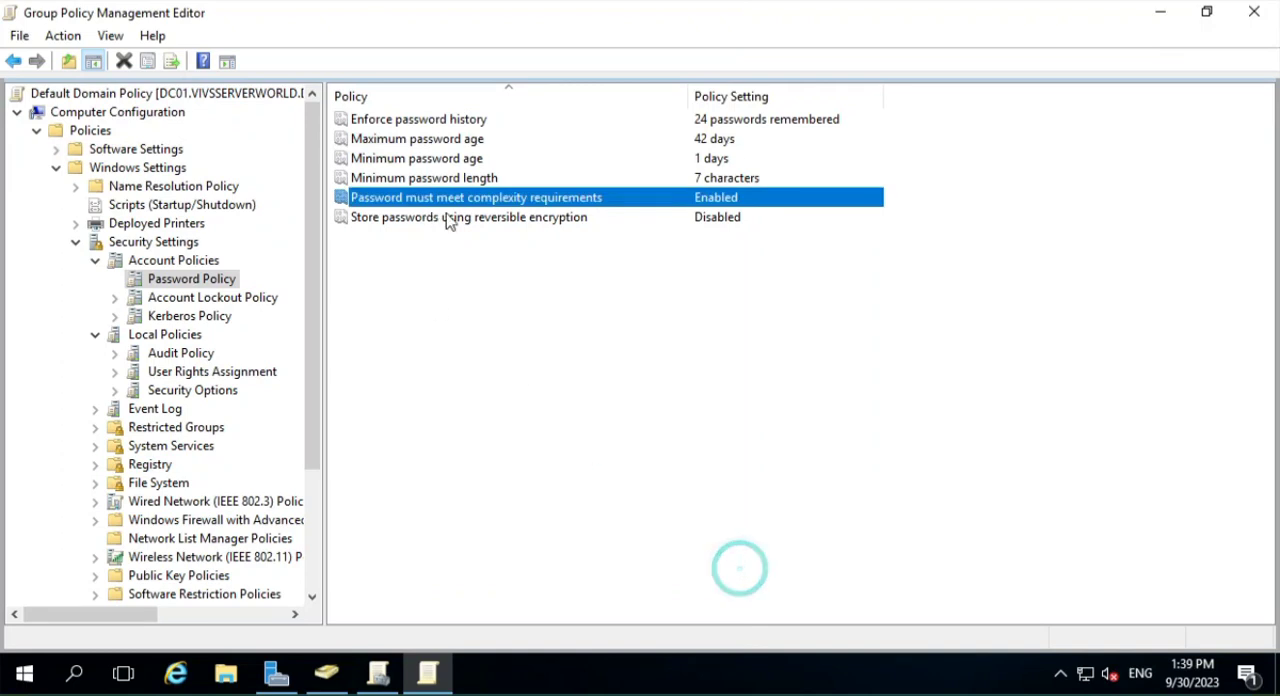
# - Read the explanation of "Store passwords using reversible encryption" and close the policy without changes
pyautogui.doubleClick(520, 217)
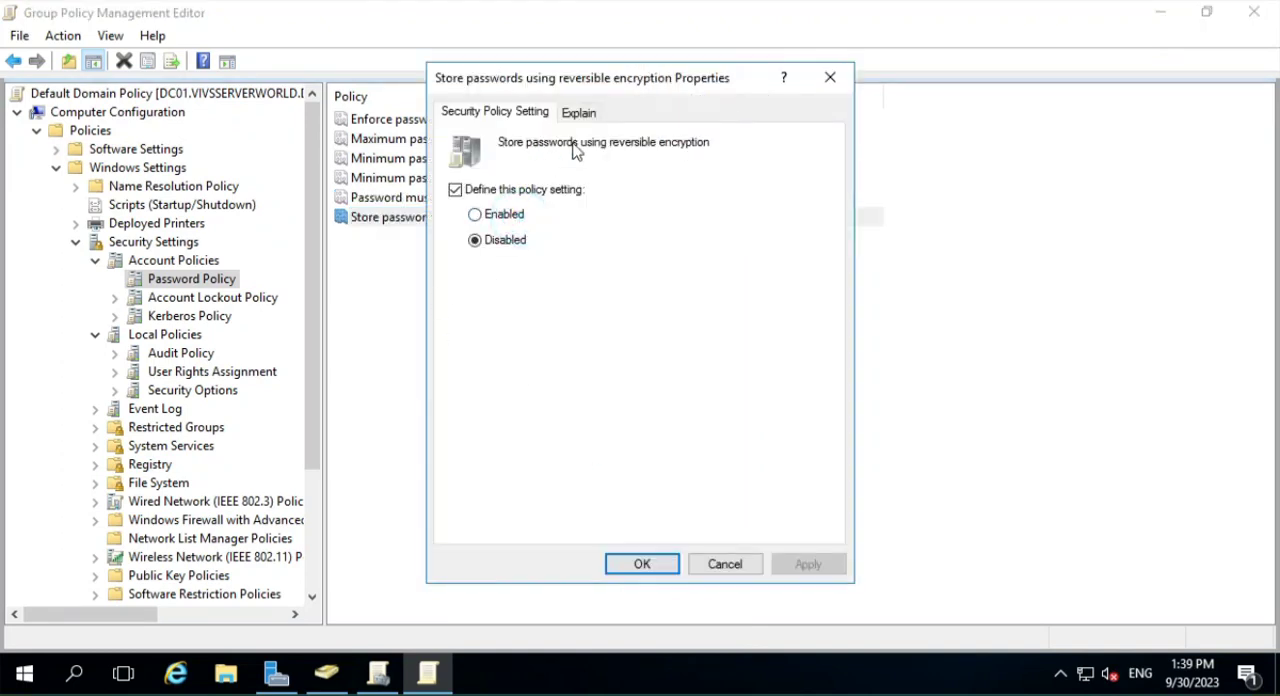
pyautogui.click(580, 113)
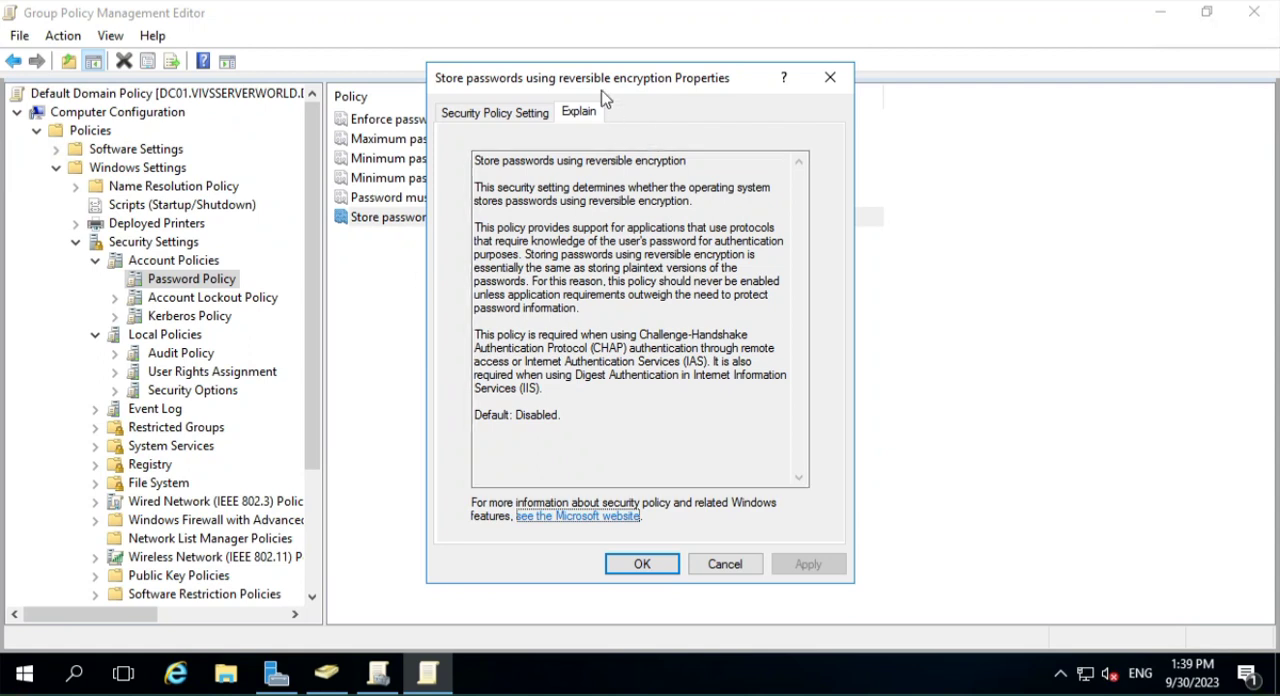
pyautogui.moveTo(607, 77); pyautogui.dragTo(862, 85)
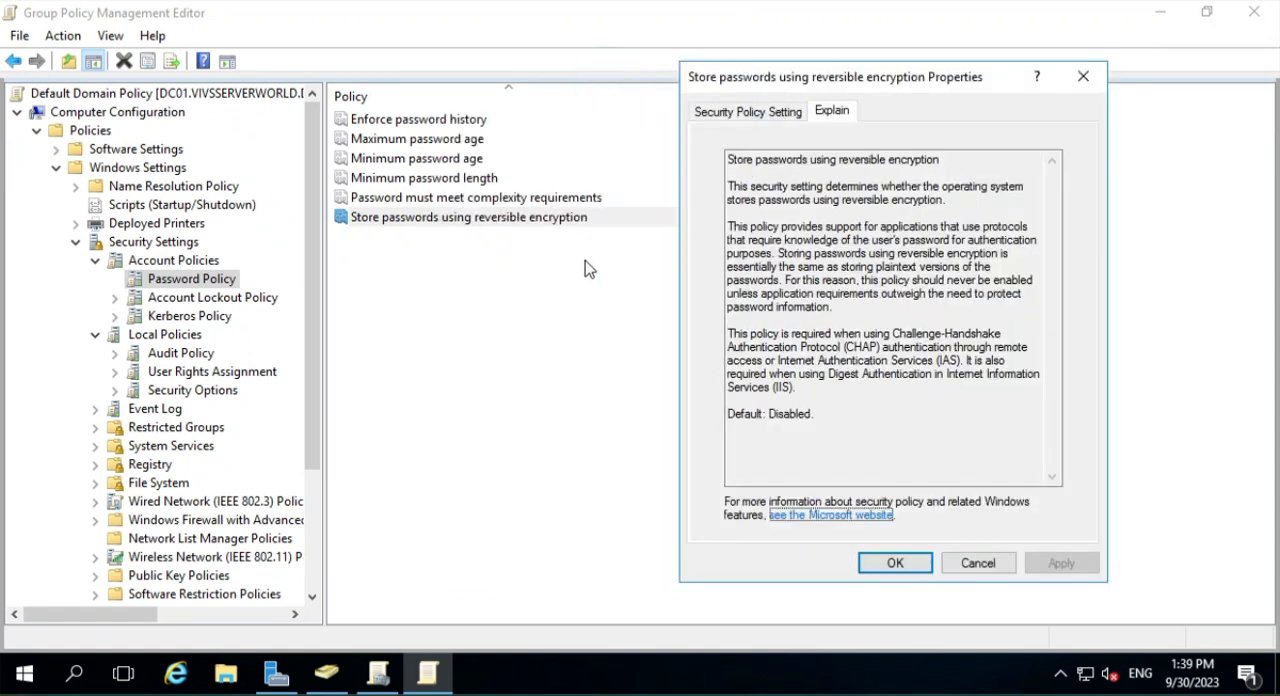
pyautogui.click(960, 565)
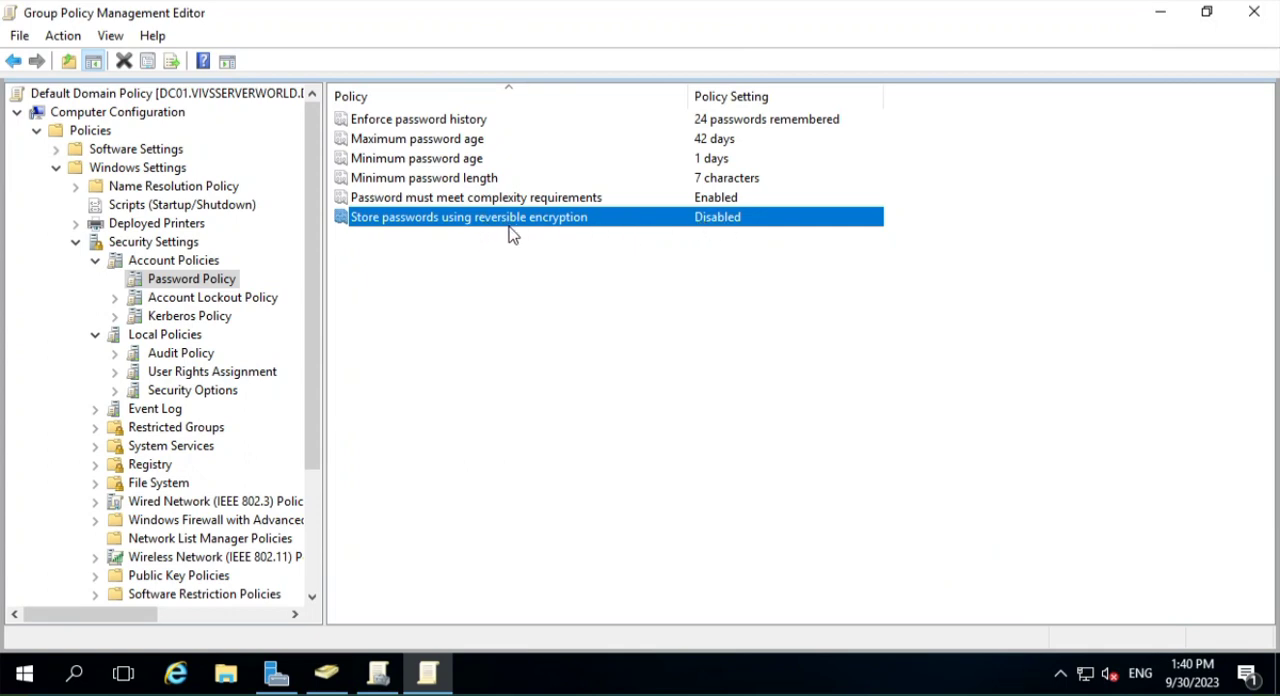
# - Inspect how "Account lockout duration" in Account Lockout Policy is defined in minutes, discarding any changes
pyautogui.click(205, 300)
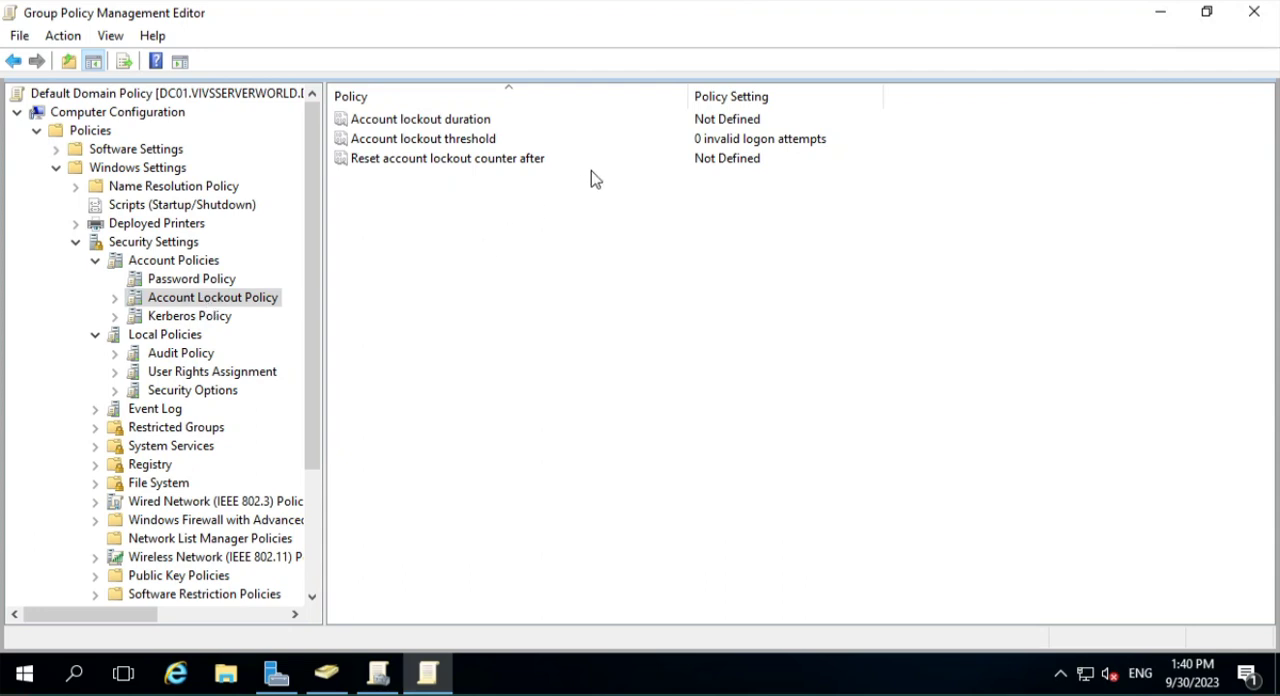
pyautogui.doubleClick(466, 122)
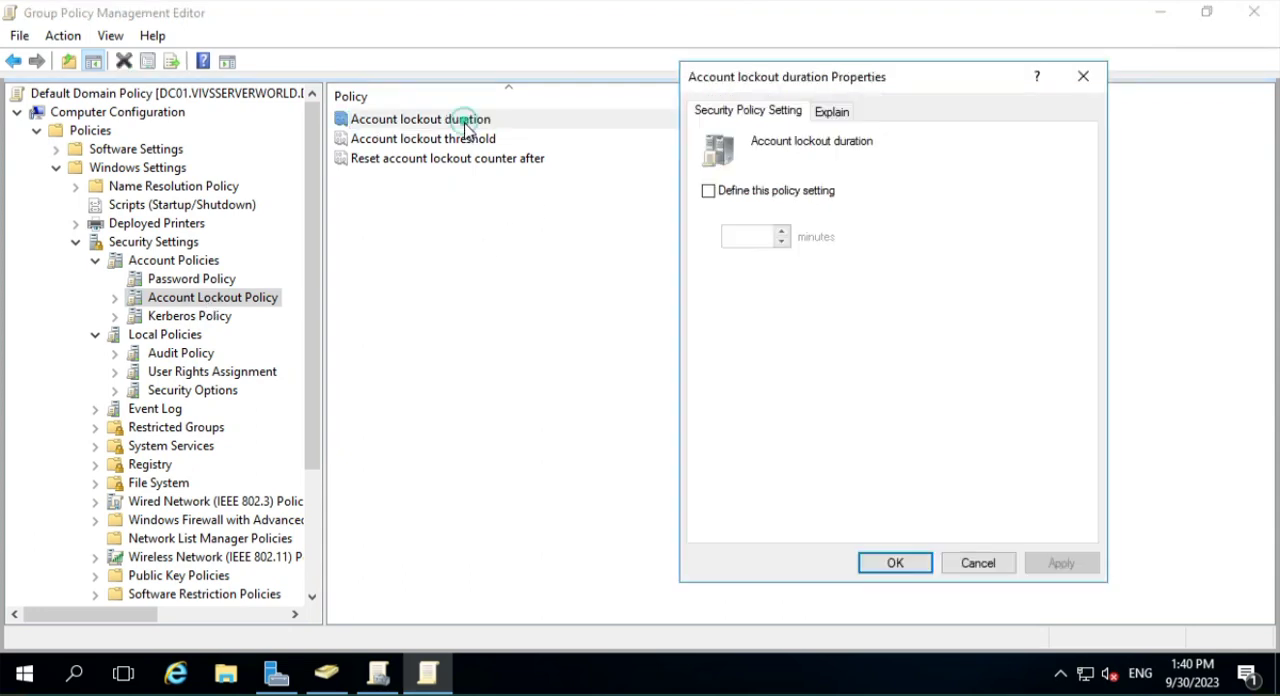
pyautogui.click(800, 192)
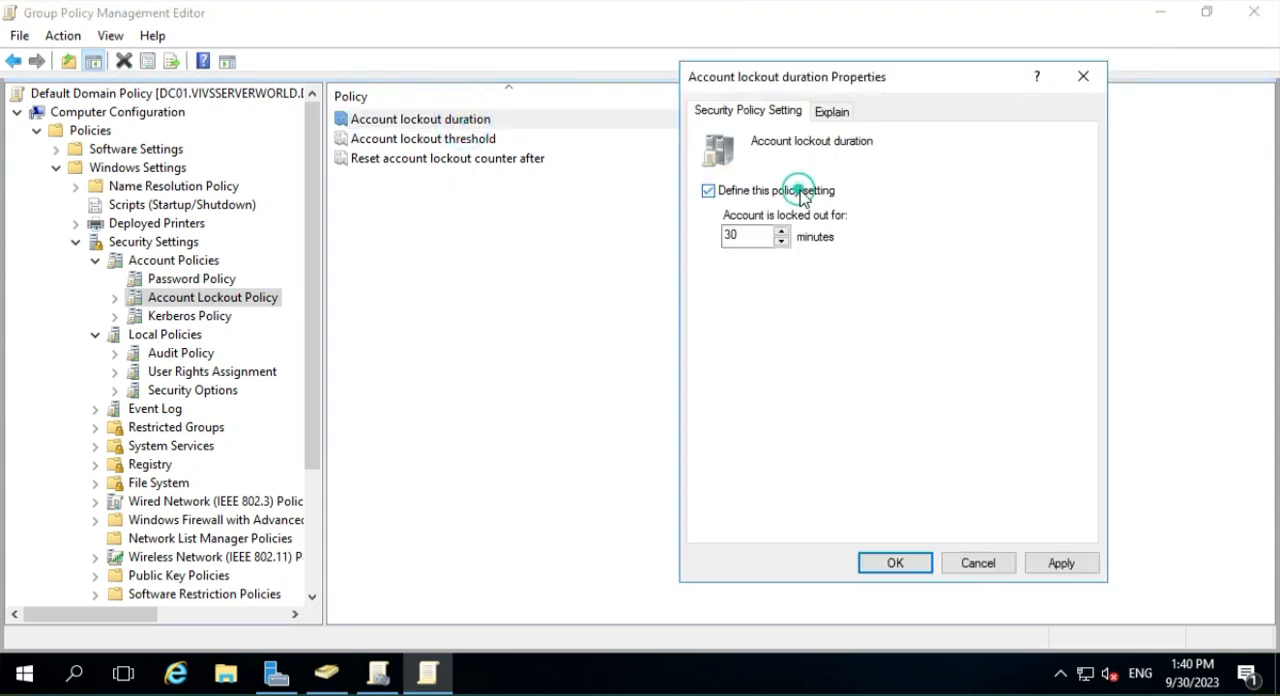
pyautogui.doubleClick(752, 237)
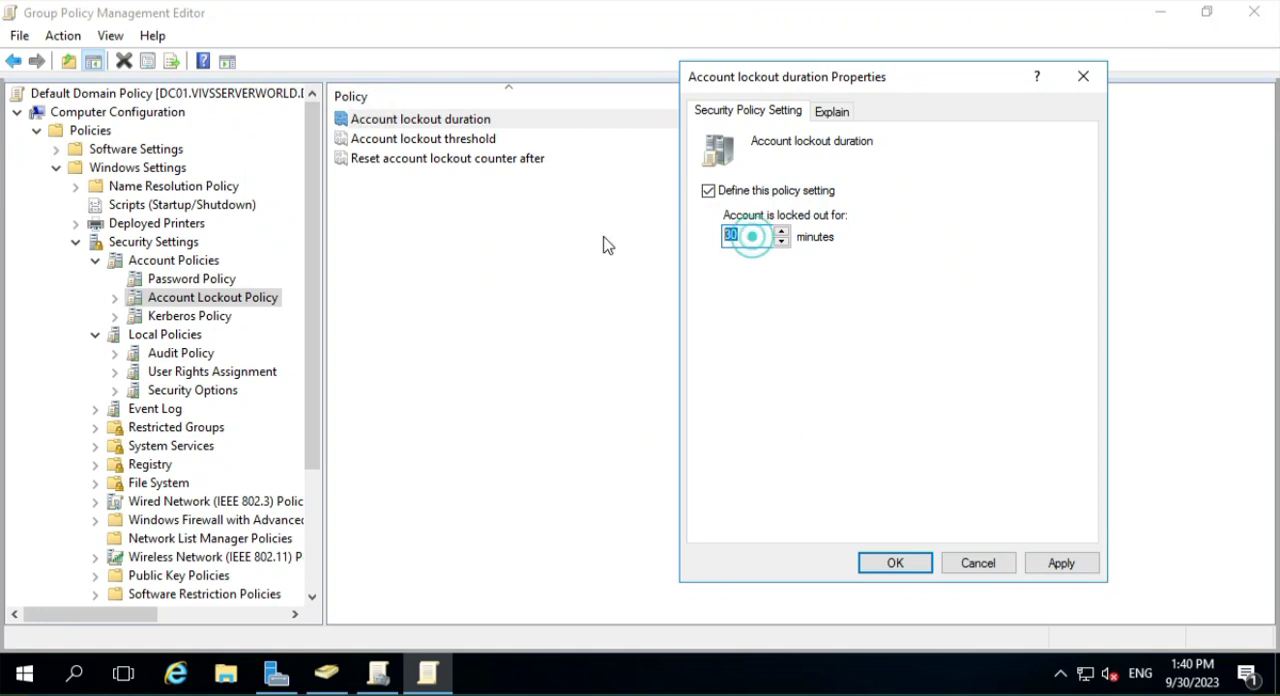
pyautogui.click(756, 236)
pyautogui.doubleClick(752, 233)
pyautogui.click(975, 561)
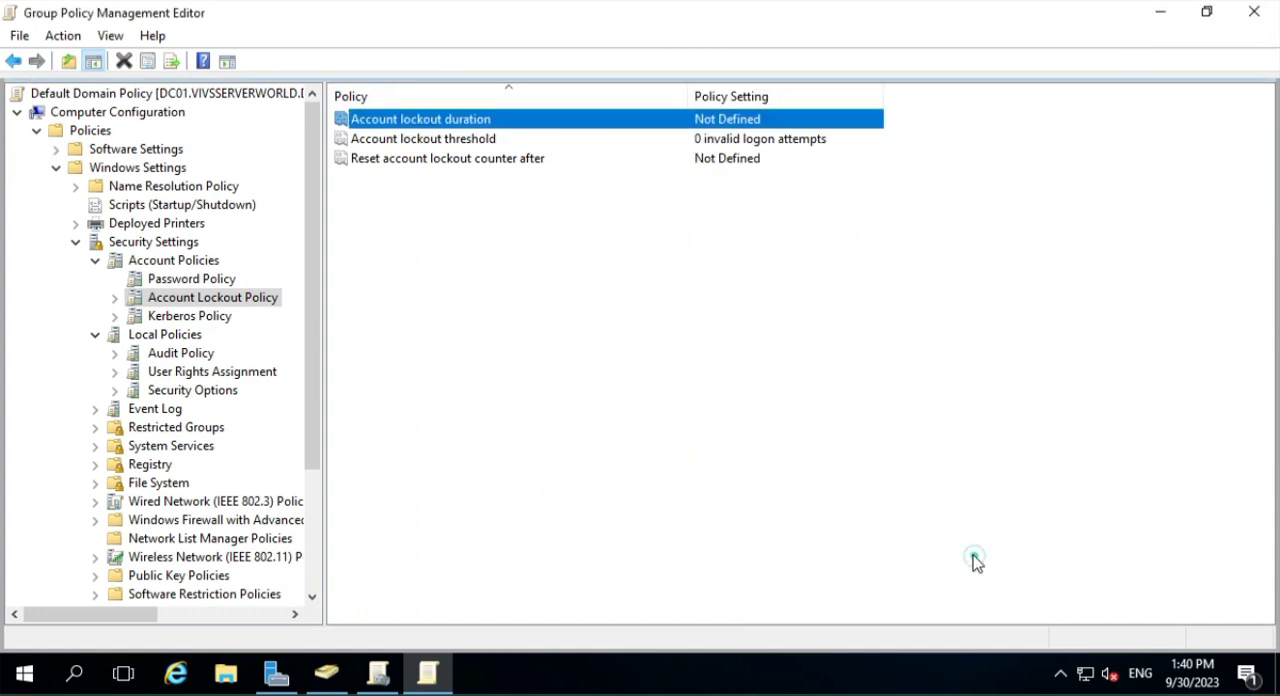
# - Set "Account lockout threshold" to 3 invalid logon attempts and accept the suggested 30-minute values for the related lockout policies
pyautogui.doubleClick(441, 147)
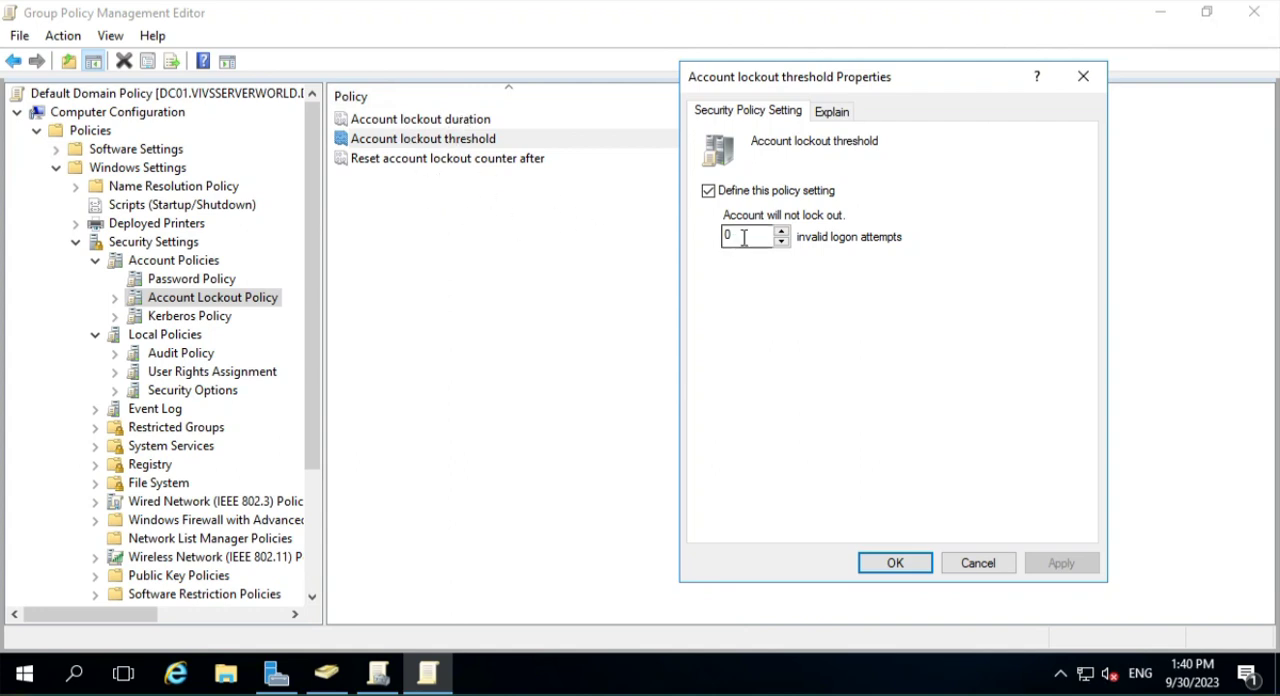
pyautogui.moveTo(743, 237); pyautogui.dragTo(625, 232)
pyautogui.write('3')
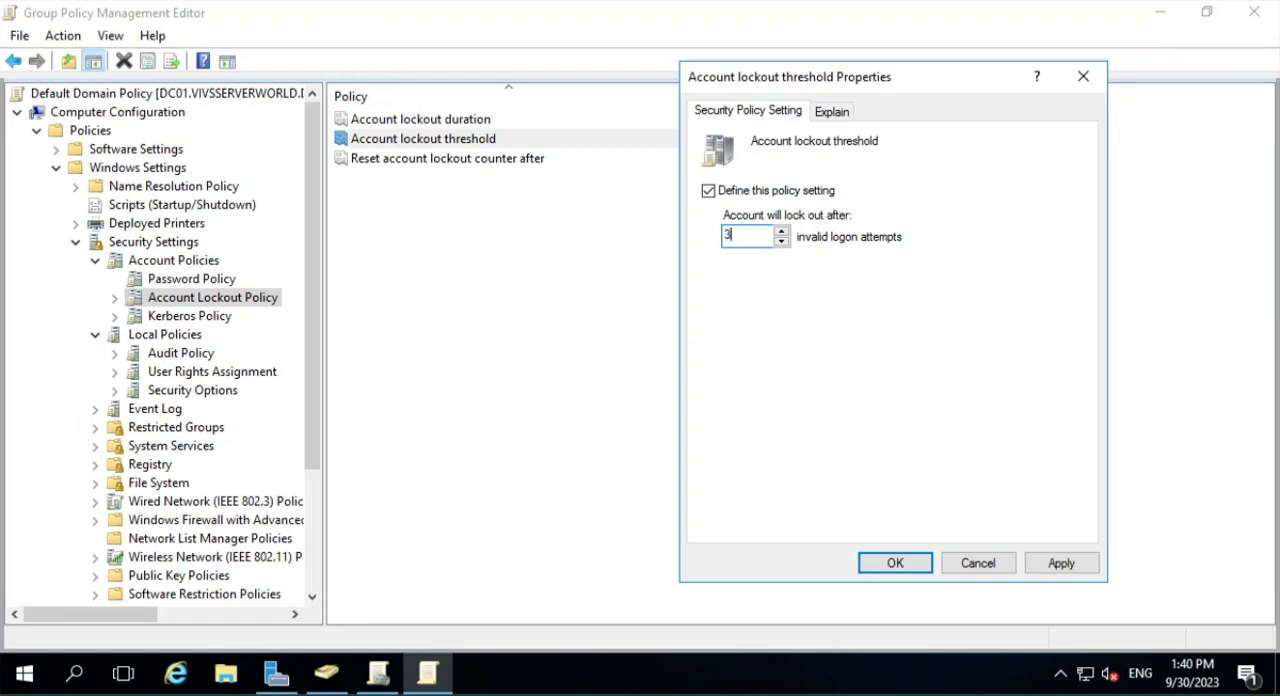
pyautogui.click(1057, 566)
pyautogui.click(1002, 420)
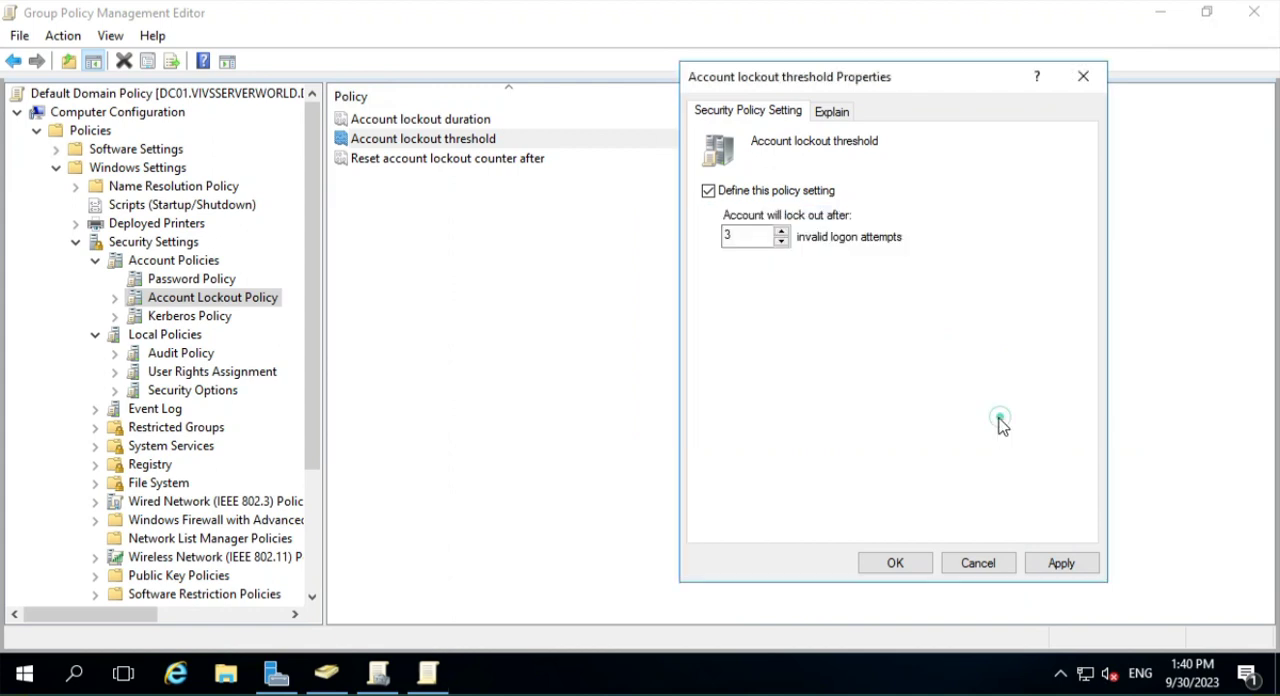
pyautogui.click(894, 563)
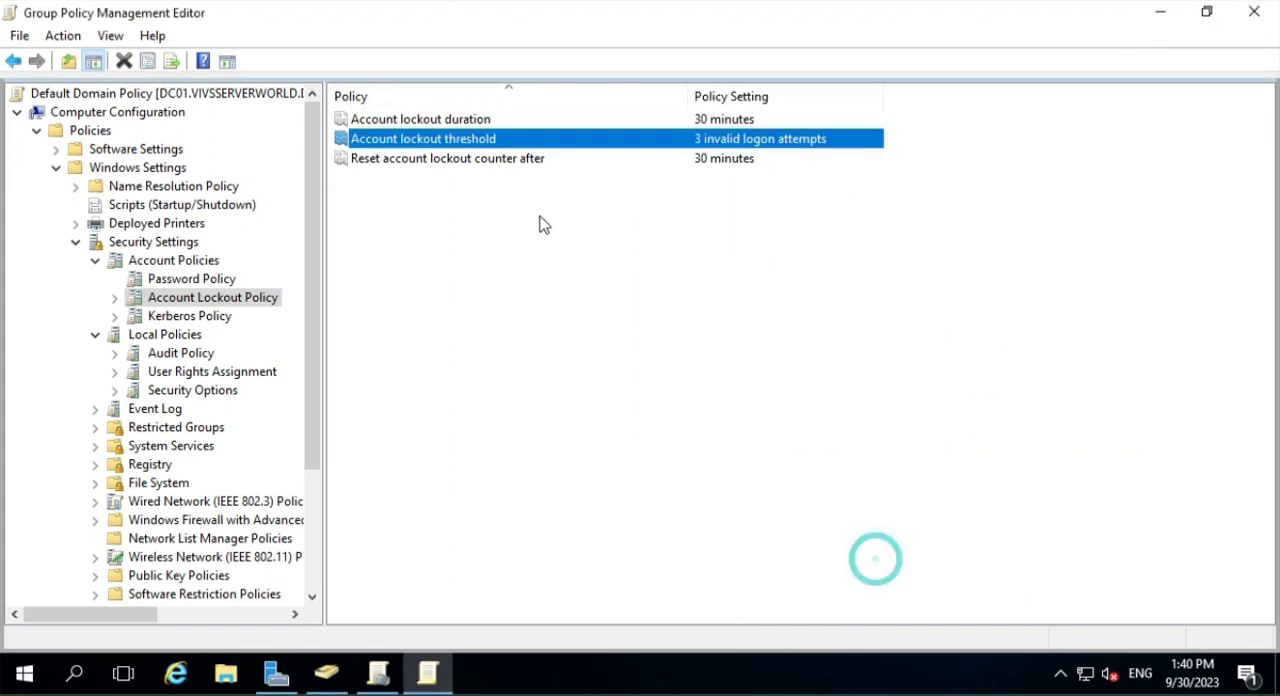
# - Review the "Reset account lockout counter after" policy and close it without changes
pyautogui.doubleClick(503, 166)
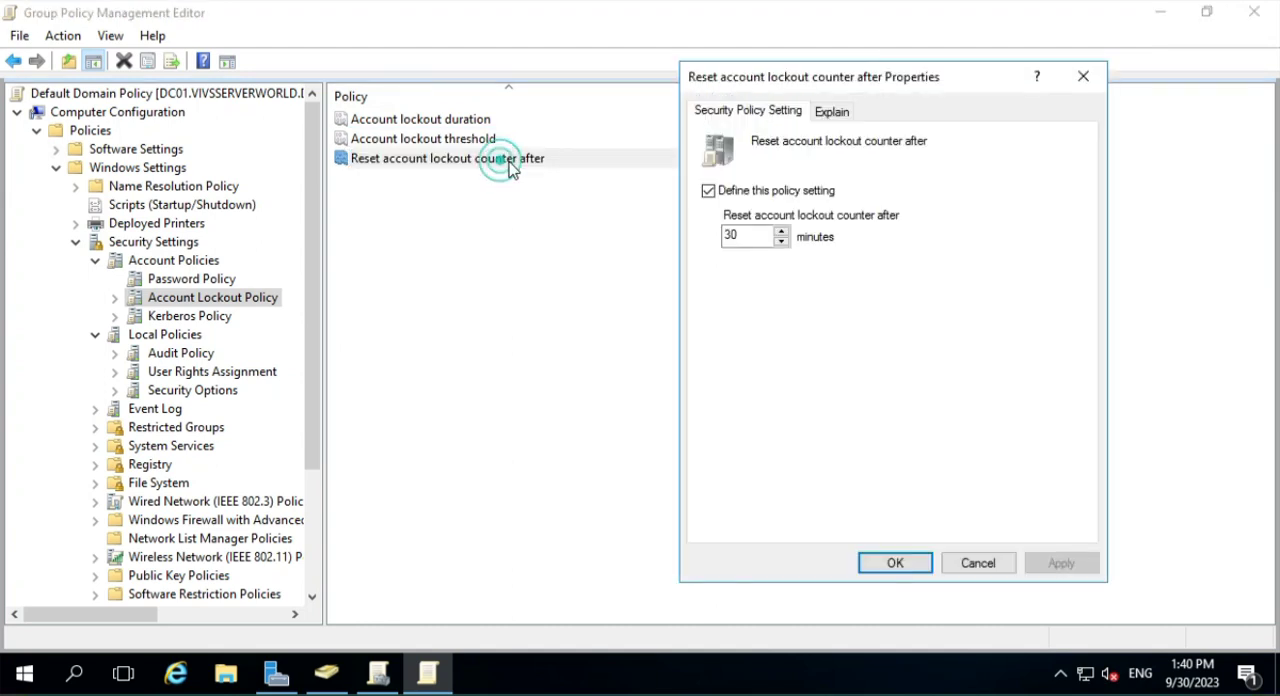
pyautogui.click(978, 565)
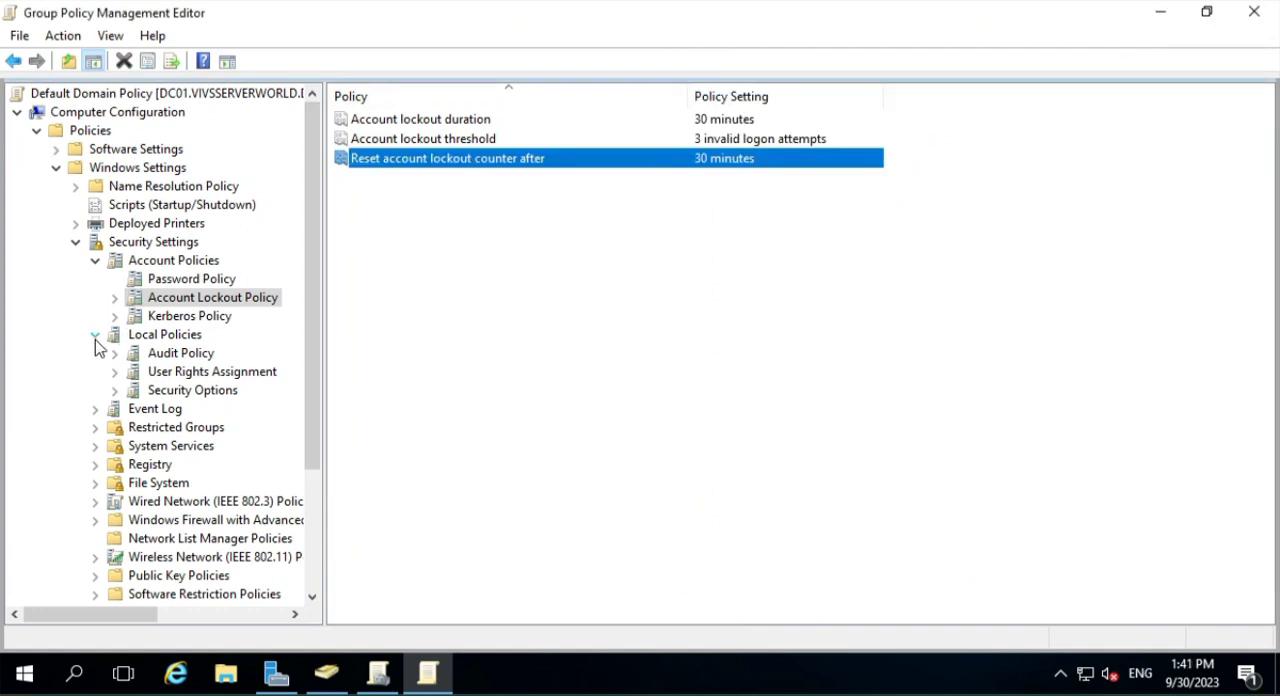
# - In the Local Policies' Audit Policy, define "Audit account logon events" to audit both Success and Failure
pyautogui.click(165, 354)
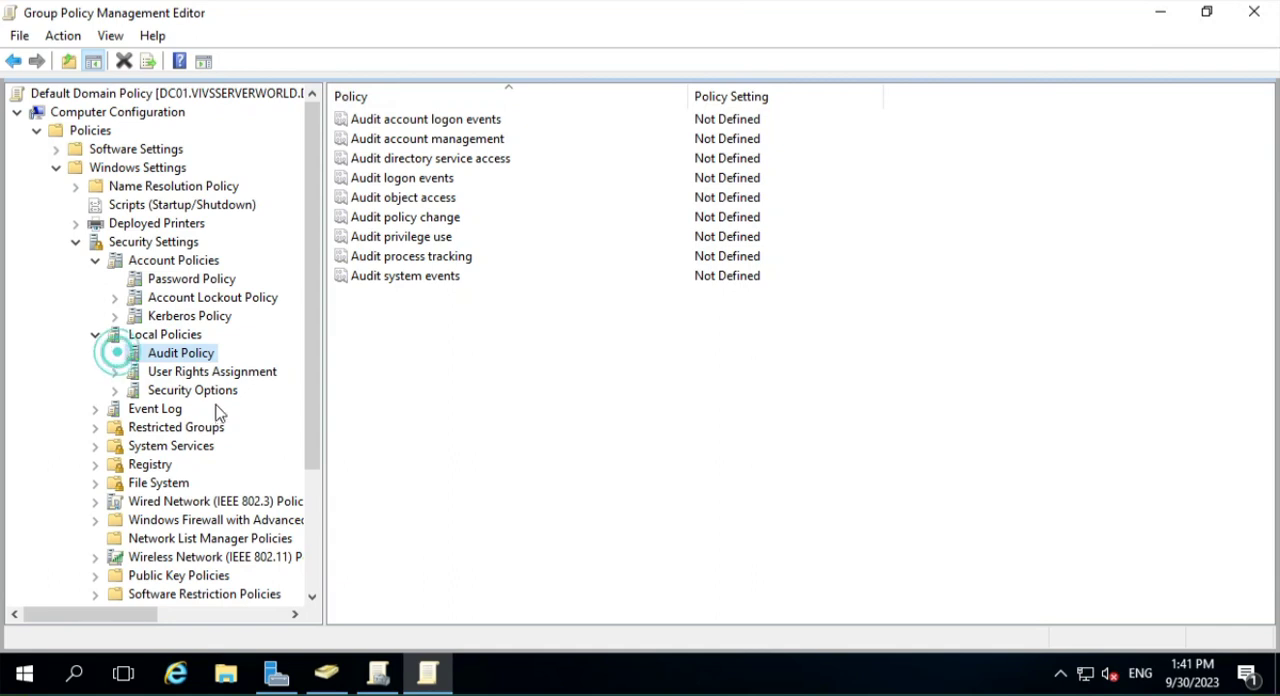
pyautogui.click(466, 118)
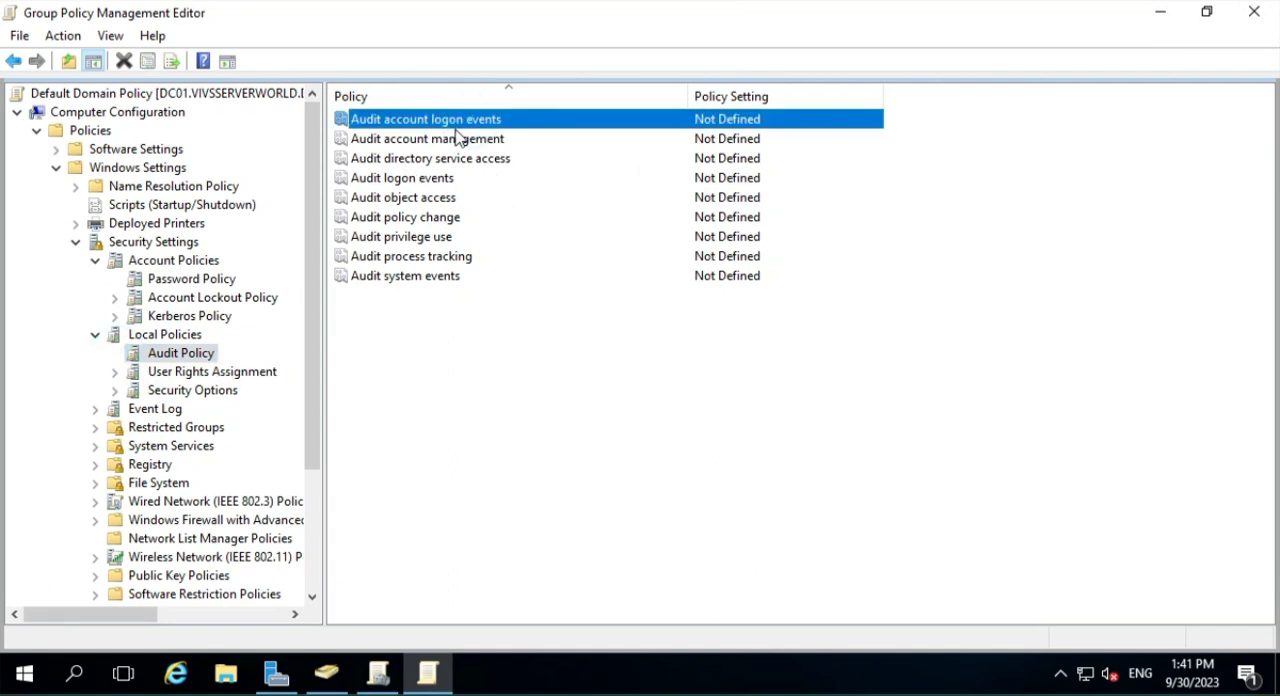
pyautogui.doubleClick(480, 120)
pyautogui.click(805, 198)
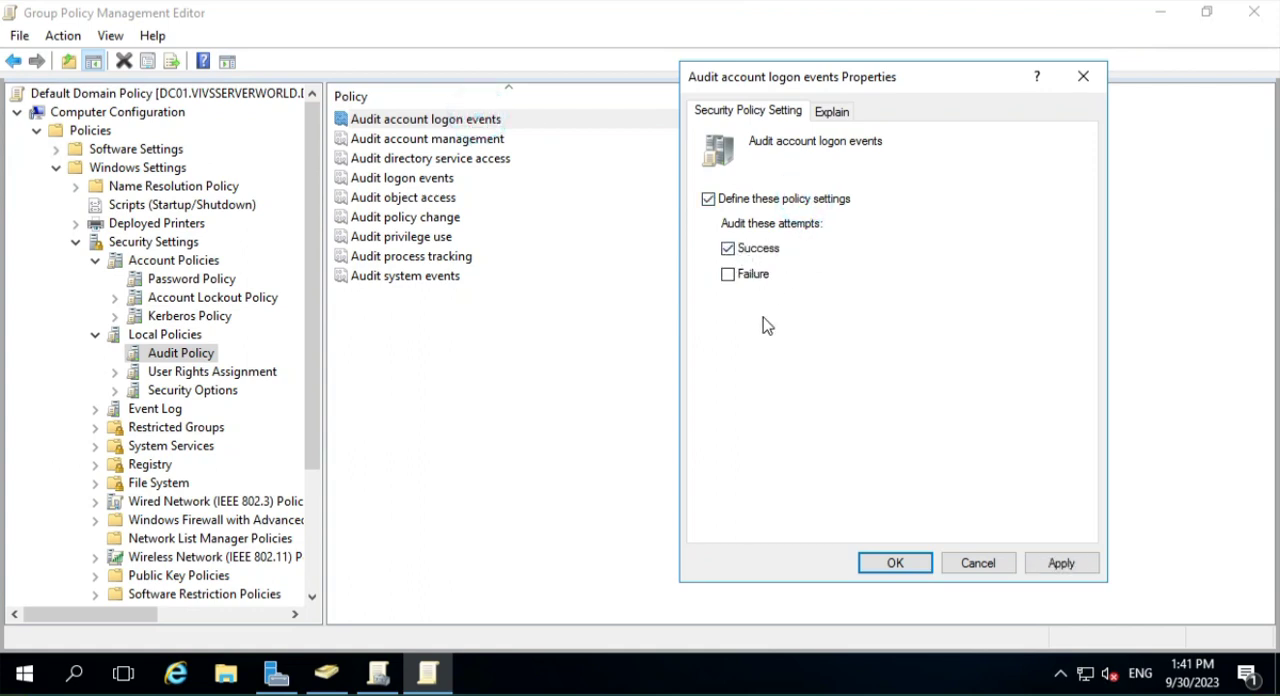
pyautogui.click(748, 276)
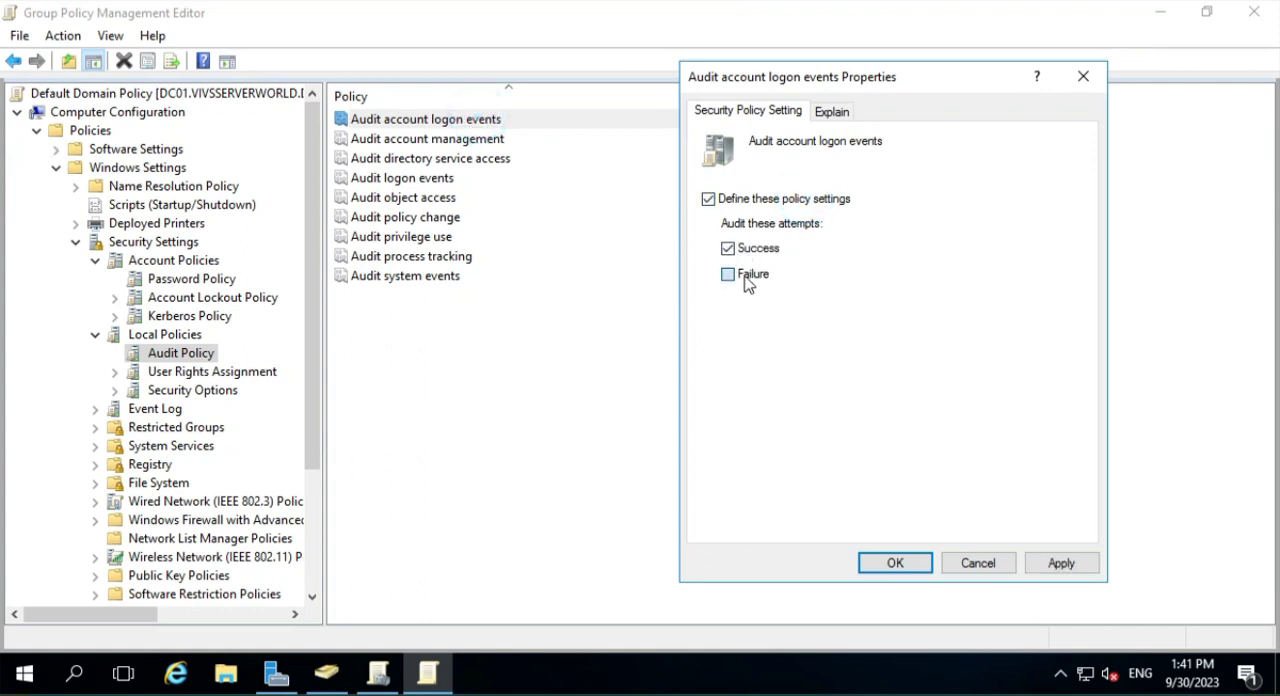
pyautogui.click(893, 563)
# - Define "Audit account management" to audit both Success and Failure attempts
pyautogui.doubleClick(412, 138)
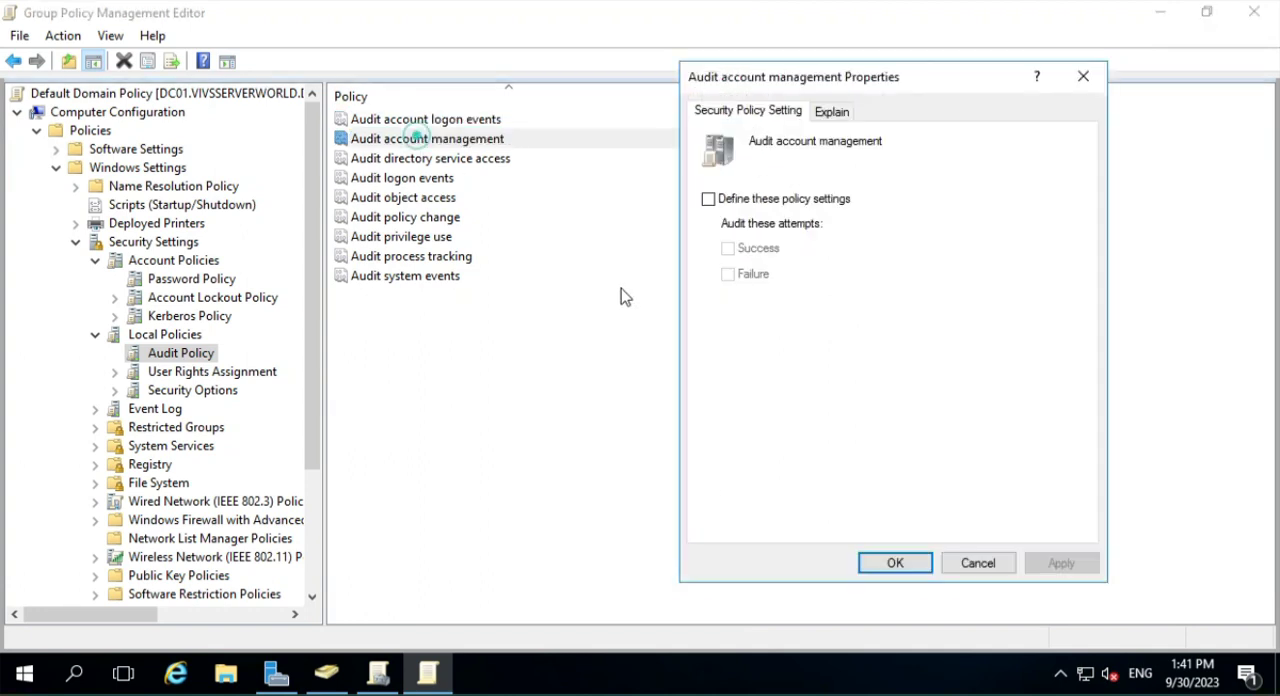
pyautogui.click(780, 200)
pyautogui.click(762, 249)
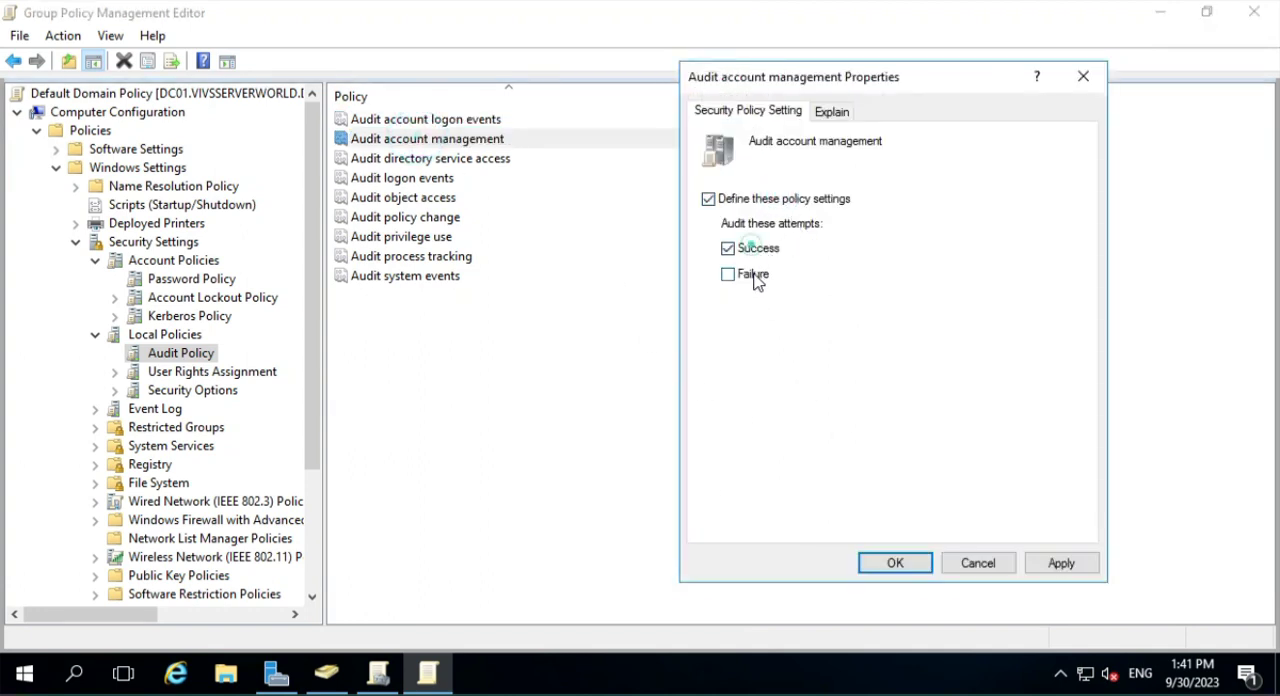
pyautogui.click(753, 275)
pyautogui.click(882, 562)
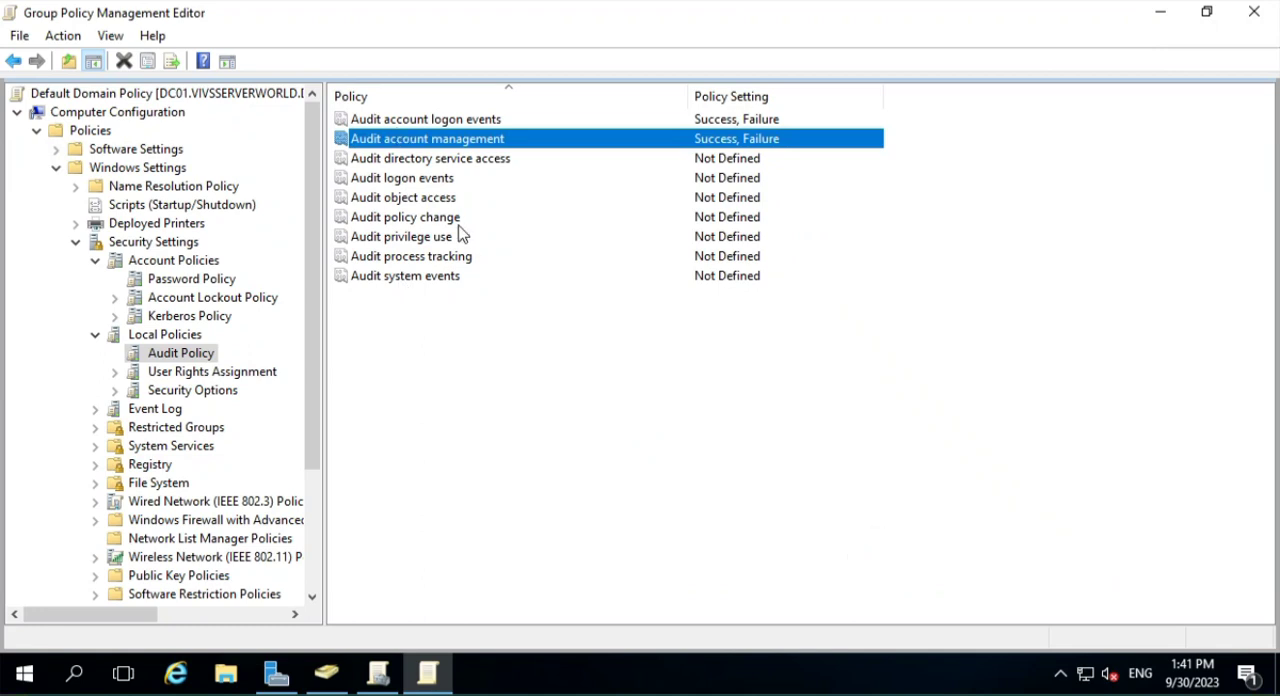
# - Define "Audit privilege use" to audit both Success and Failure attempts
pyautogui.doubleClick(424, 240)
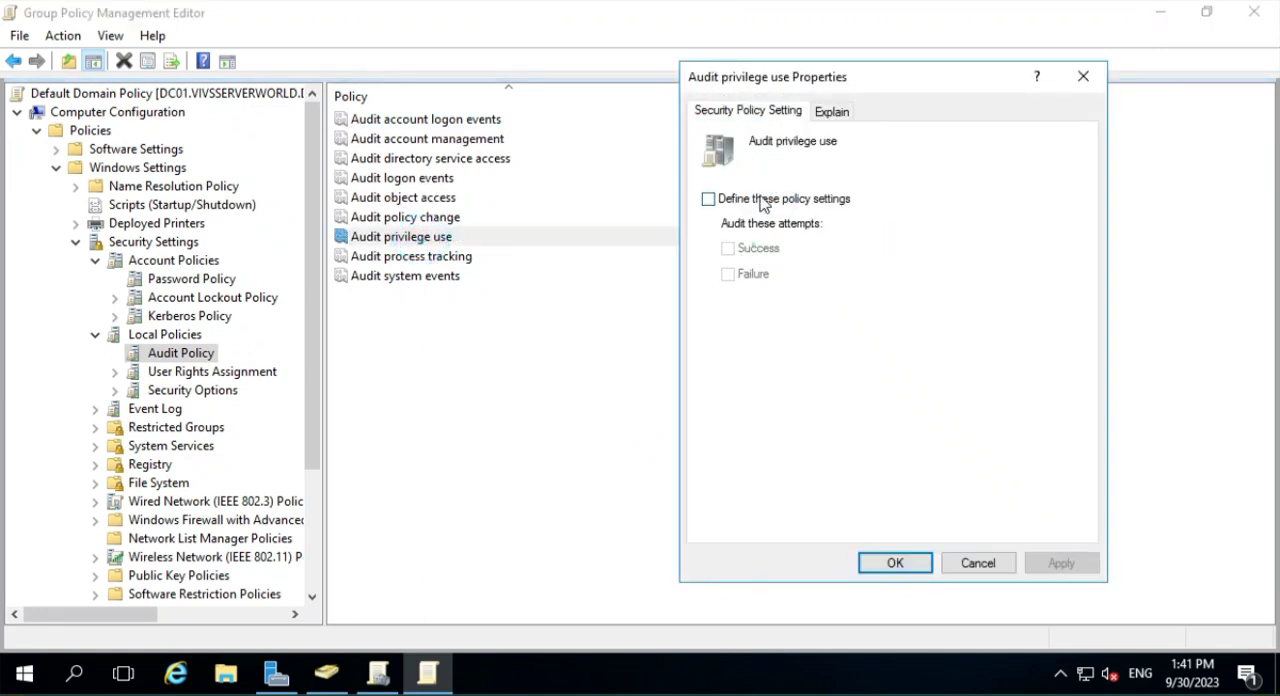
pyautogui.click(712, 198)
pyautogui.click(765, 250)
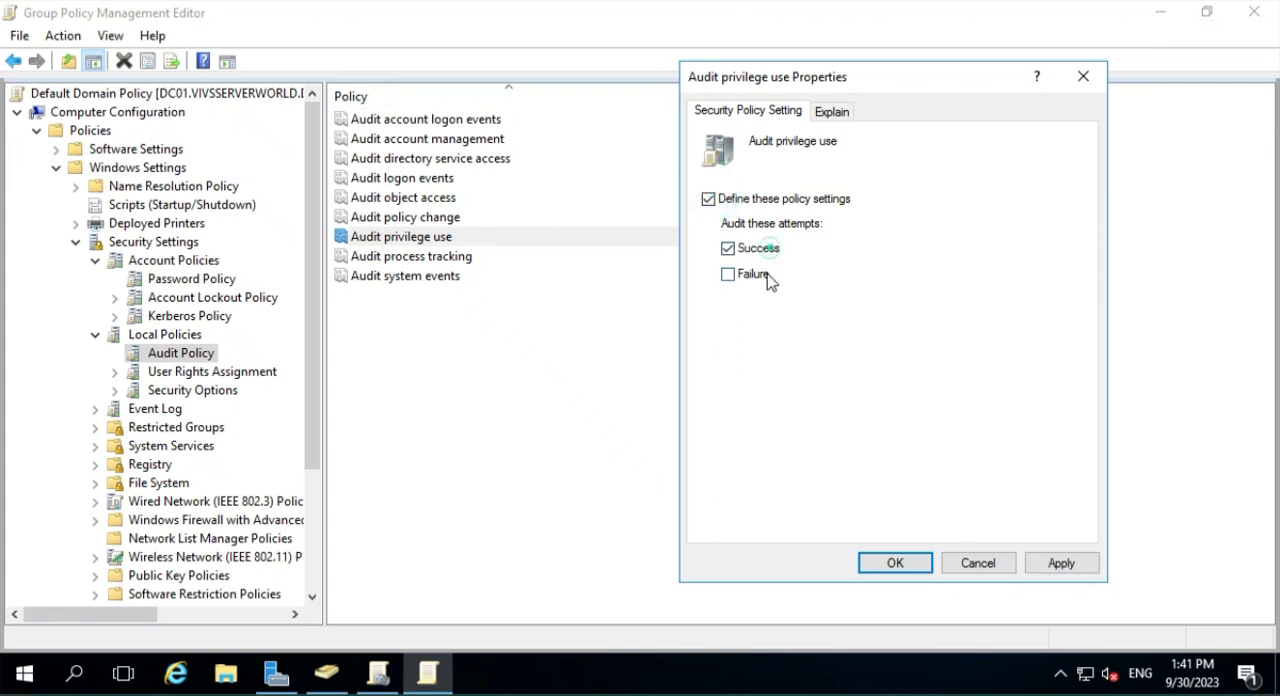
pyautogui.click(742, 275)
pyautogui.click(915, 562)
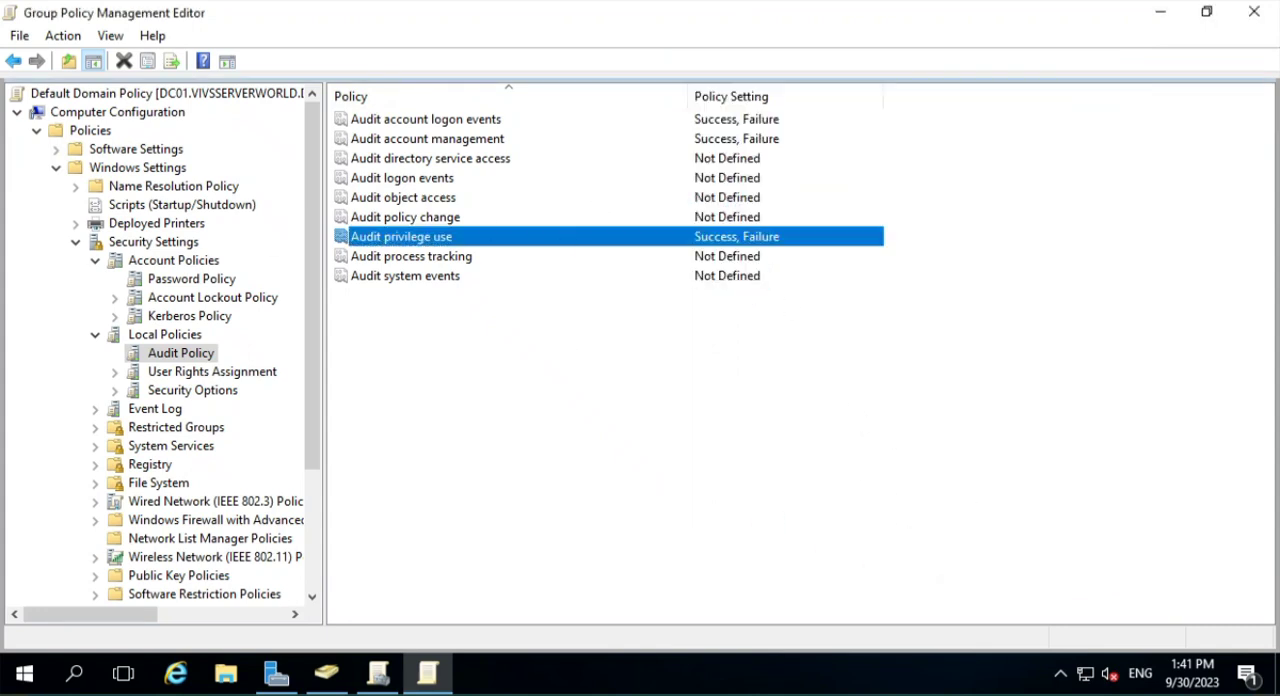
# - Collapse Security Settings and Windows Settings, and display the Computer Configuration's Administrative Templates with the tree pane widened to show its full name
pyautogui.scroll(-2, 206, 331)
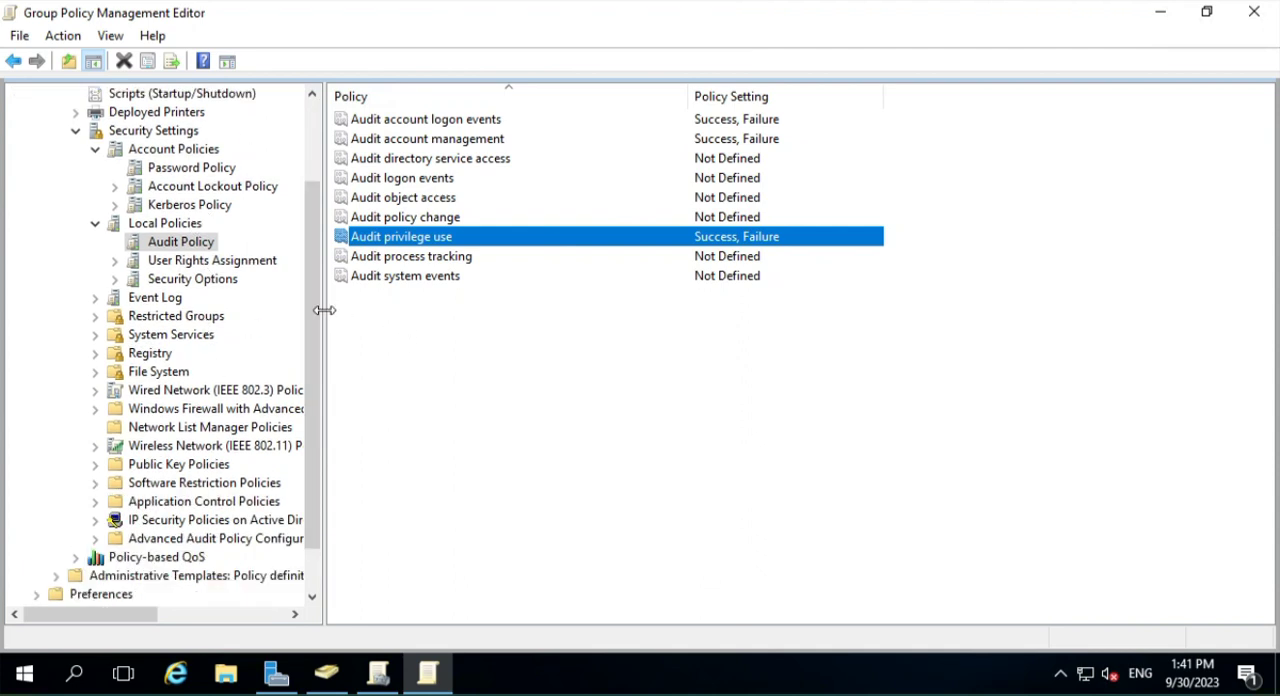
pyautogui.moveTo(323, 310); pyautogui.dragTo(437, 310)
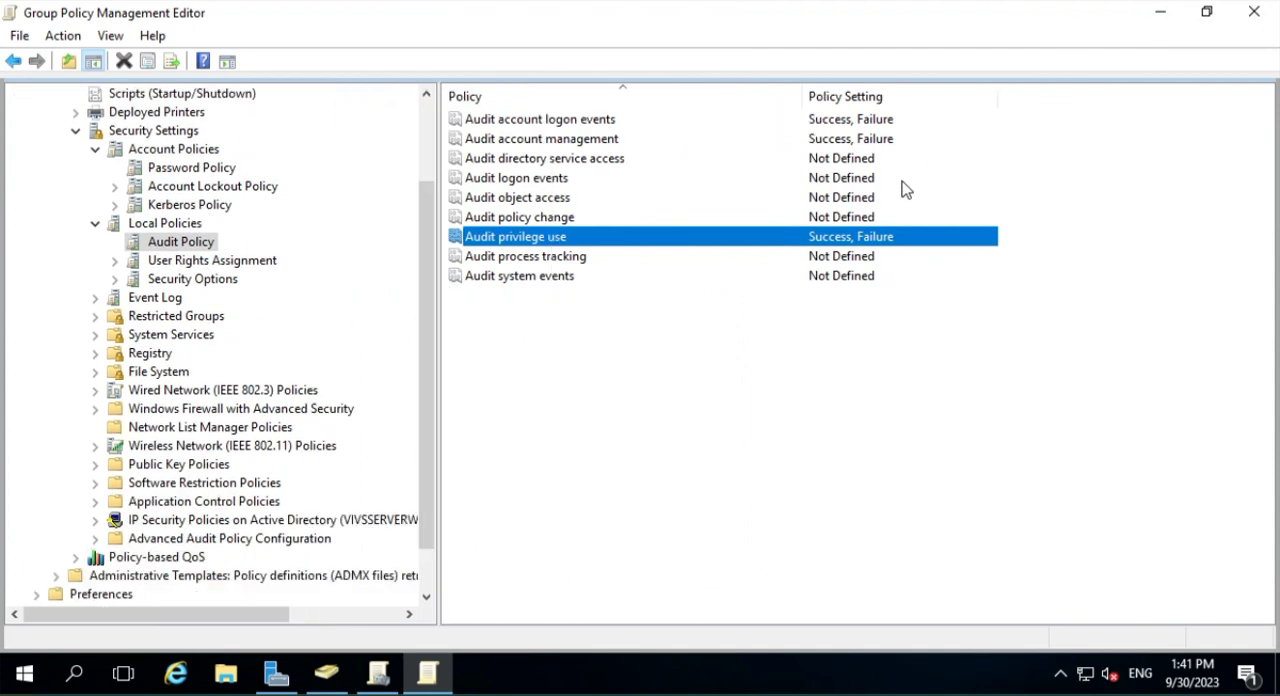
pyautogui.scroll(2, 430, 265)
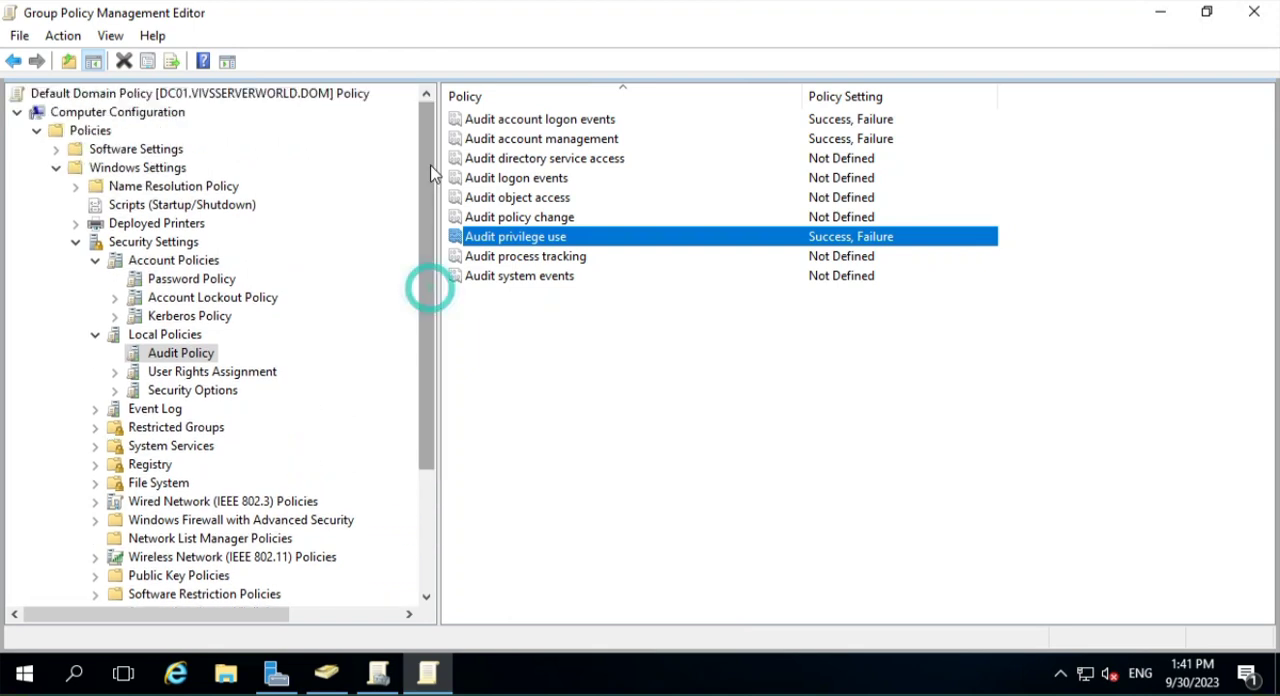
pyautogui.click(76, 242)
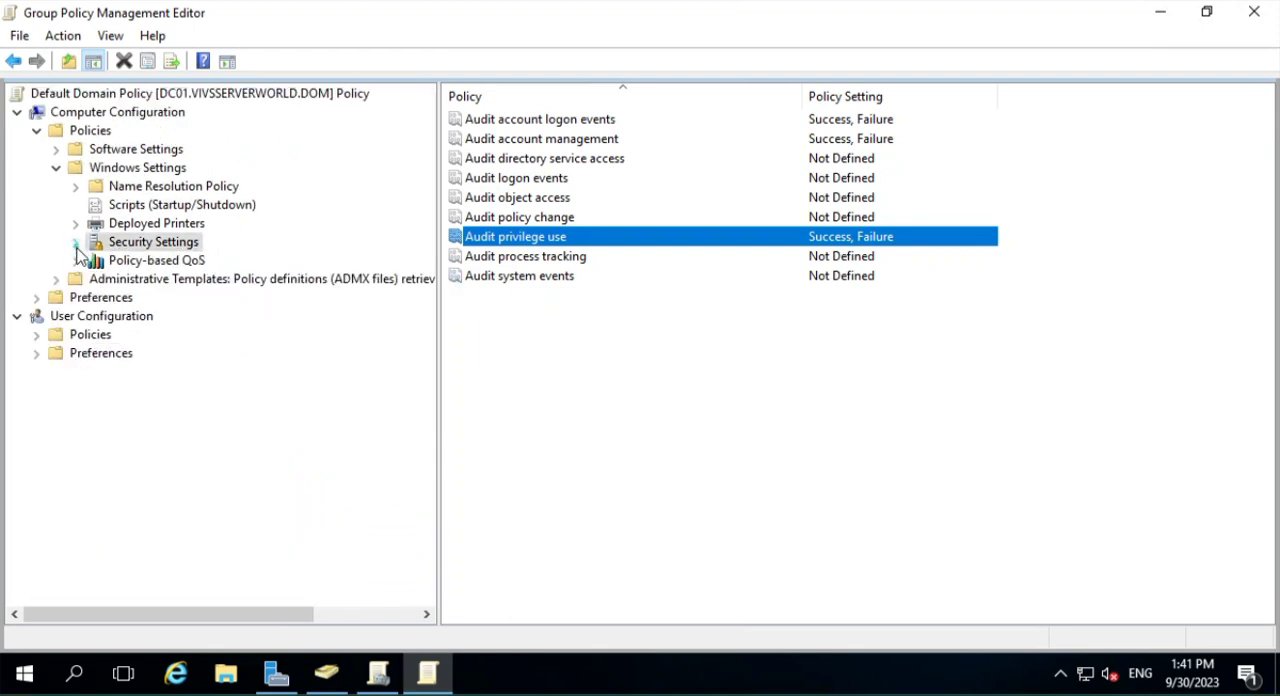
pyautogui.click(57, 168)
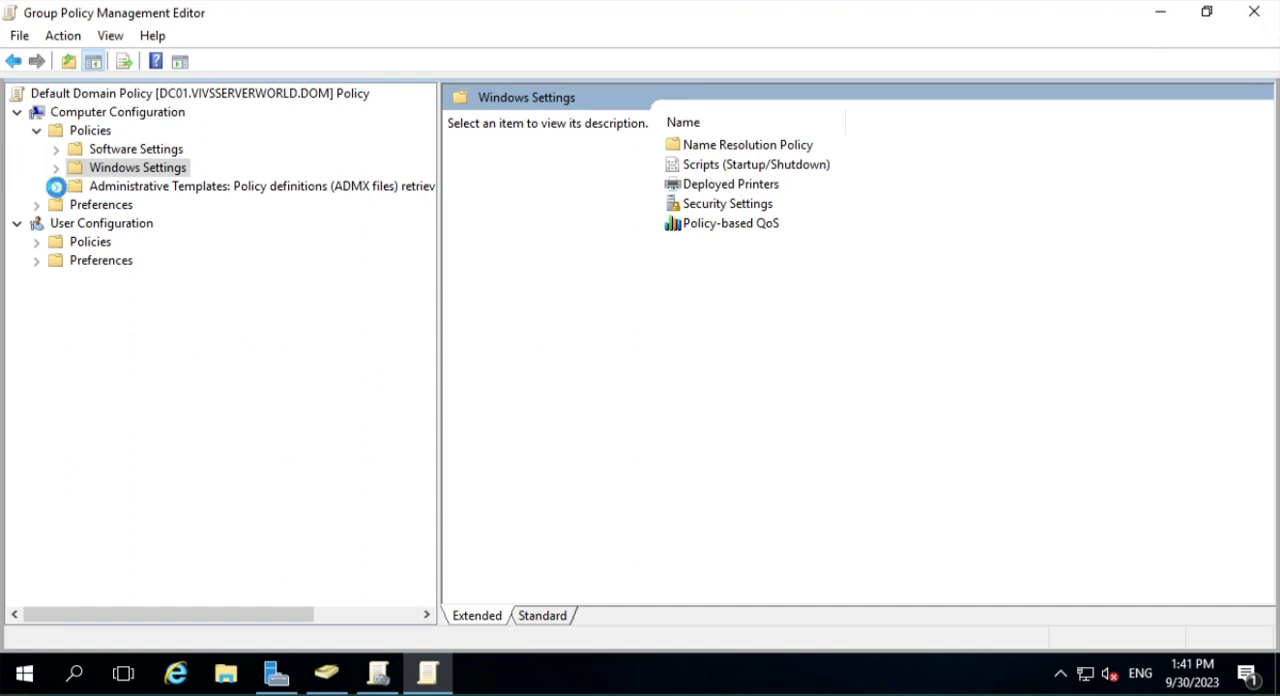
pyautogui.click(56, 186)
pyautogui.click(150, 188)
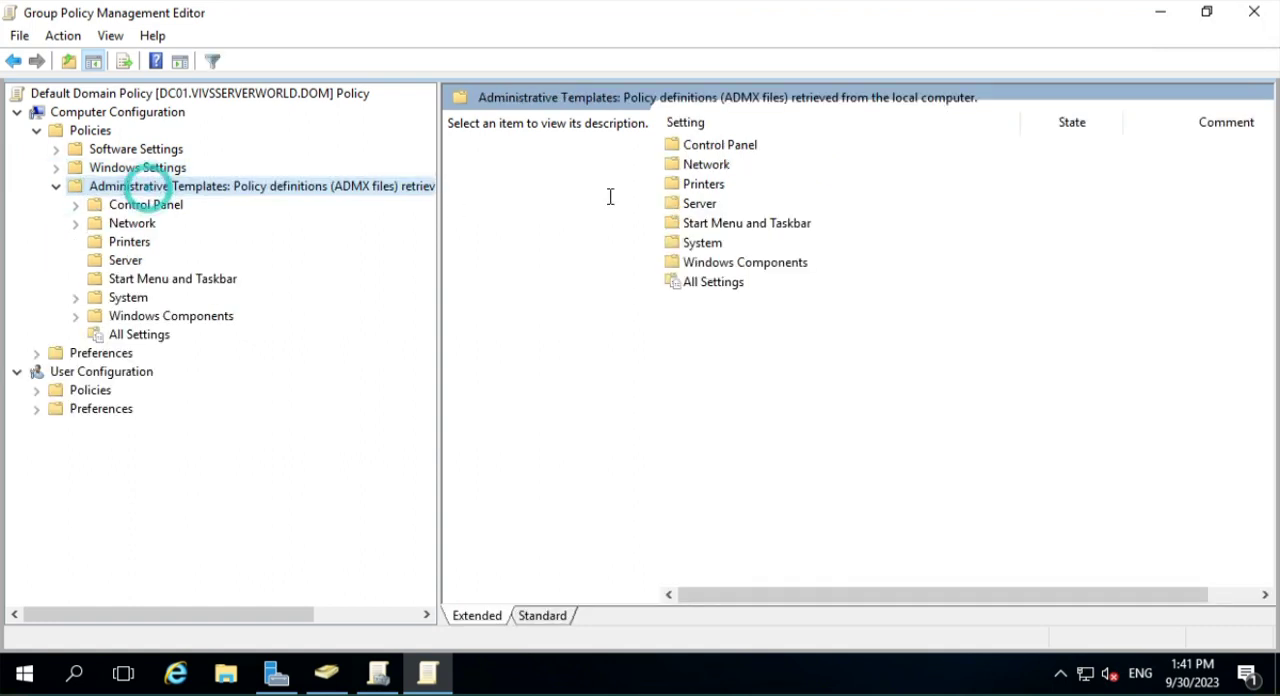
pyautogui.moveTo(445, 271); pyautogui.dragTo(567, 267)
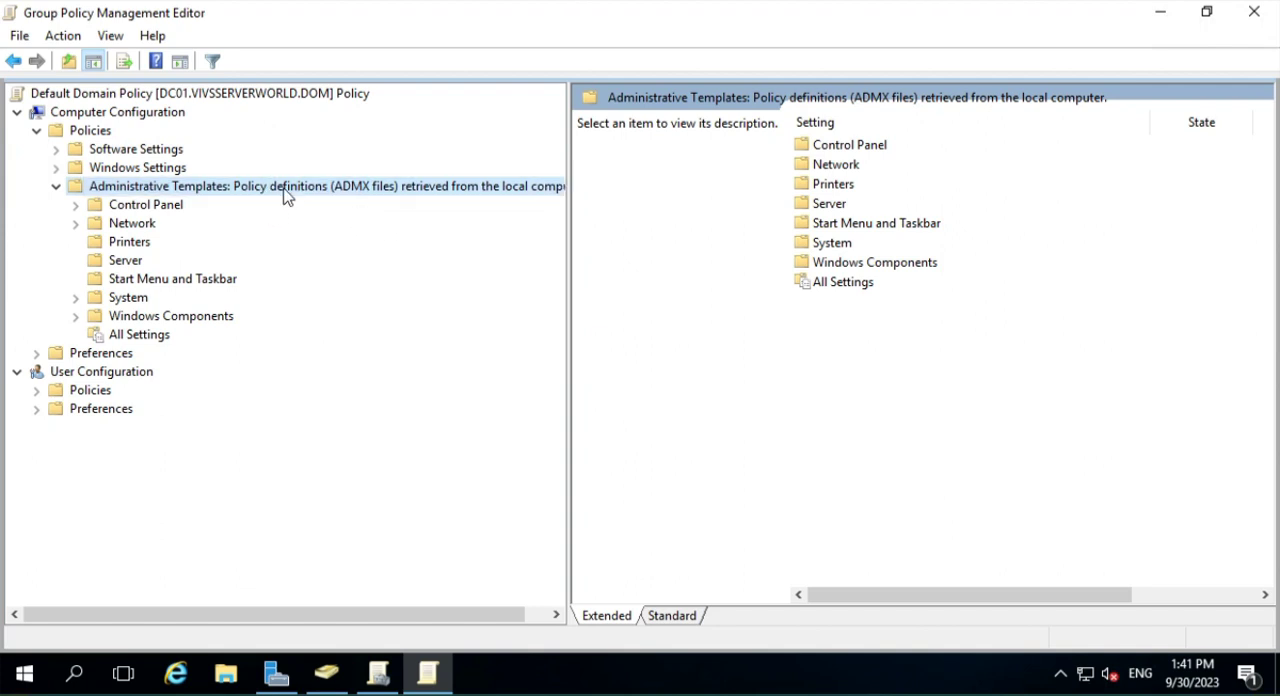
# - Open the folder c:\Windows\PolicyDefinitions through the Run dialog
pyautogui.rightClick(30, 678)
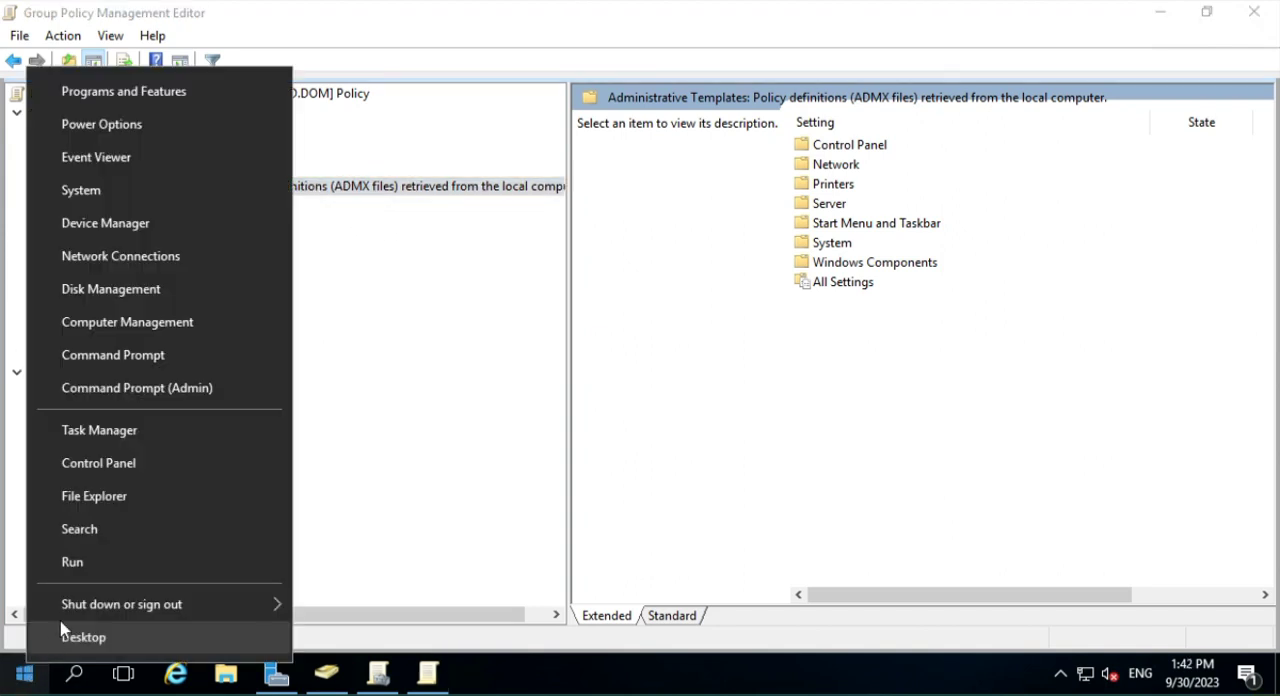
pyautogui.click(122, 573)
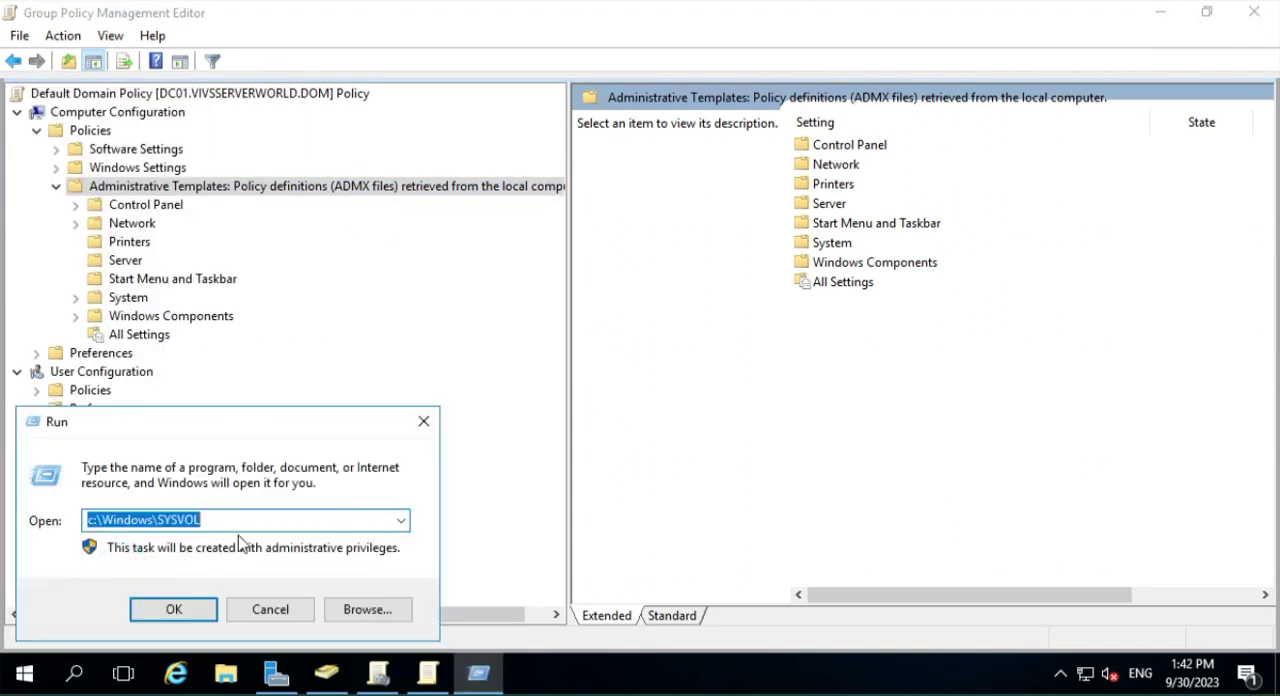
pyautogui.press('End')
pyautogui.press('BackSpace')
pyautogui.press('BackSpace')
pyautogui.press('BackSpace')
pyautogui.press('BackSpace')
pyautogui.press('BackSpace')
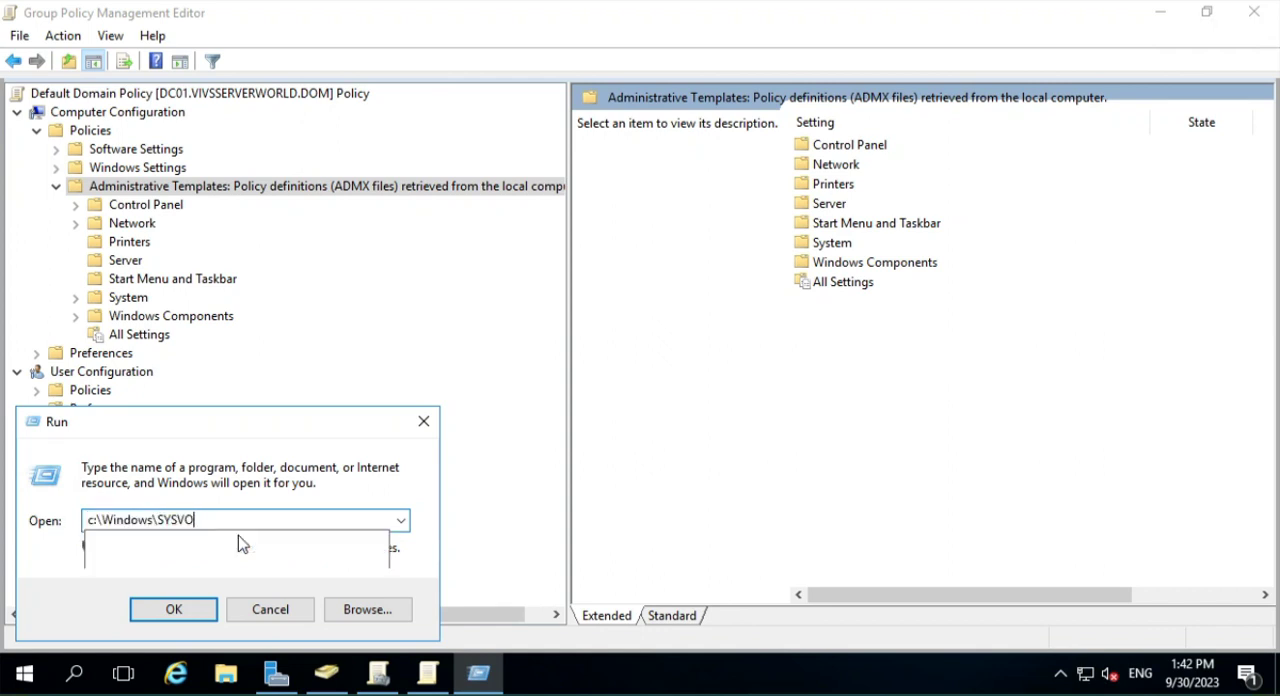
pyautogui.press('BackSpace')
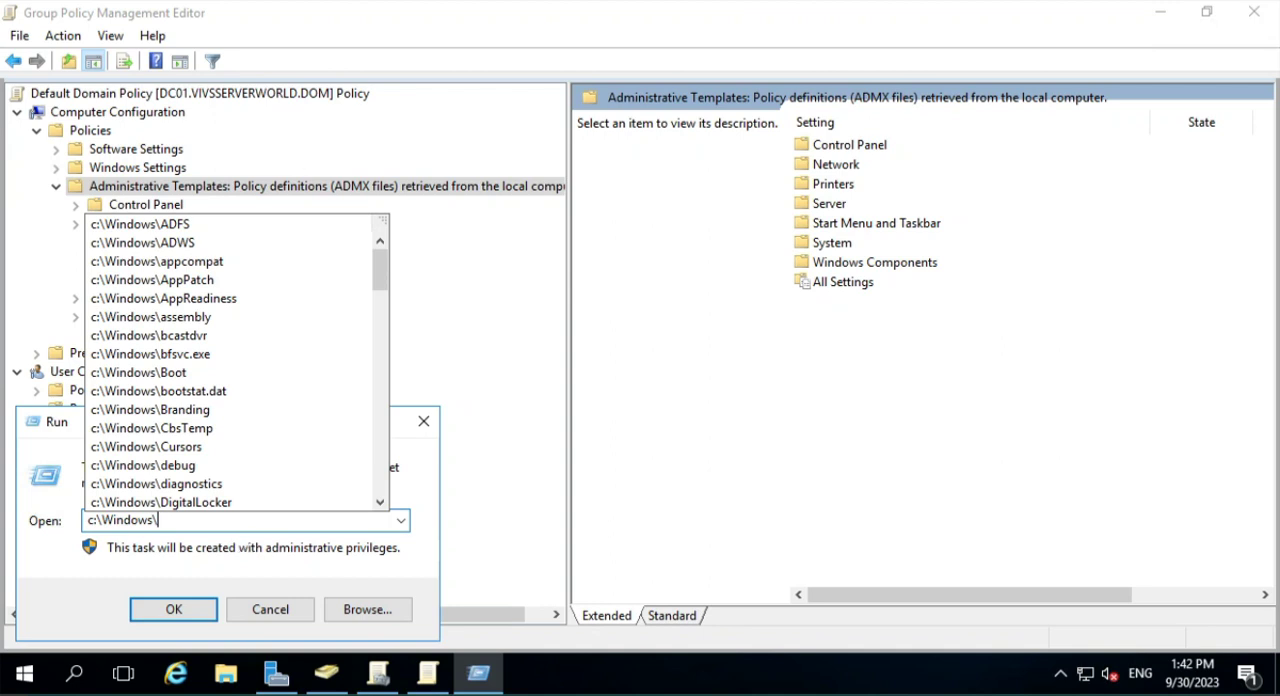
pyautogui.write('pol')
pyautogui.press('Down')
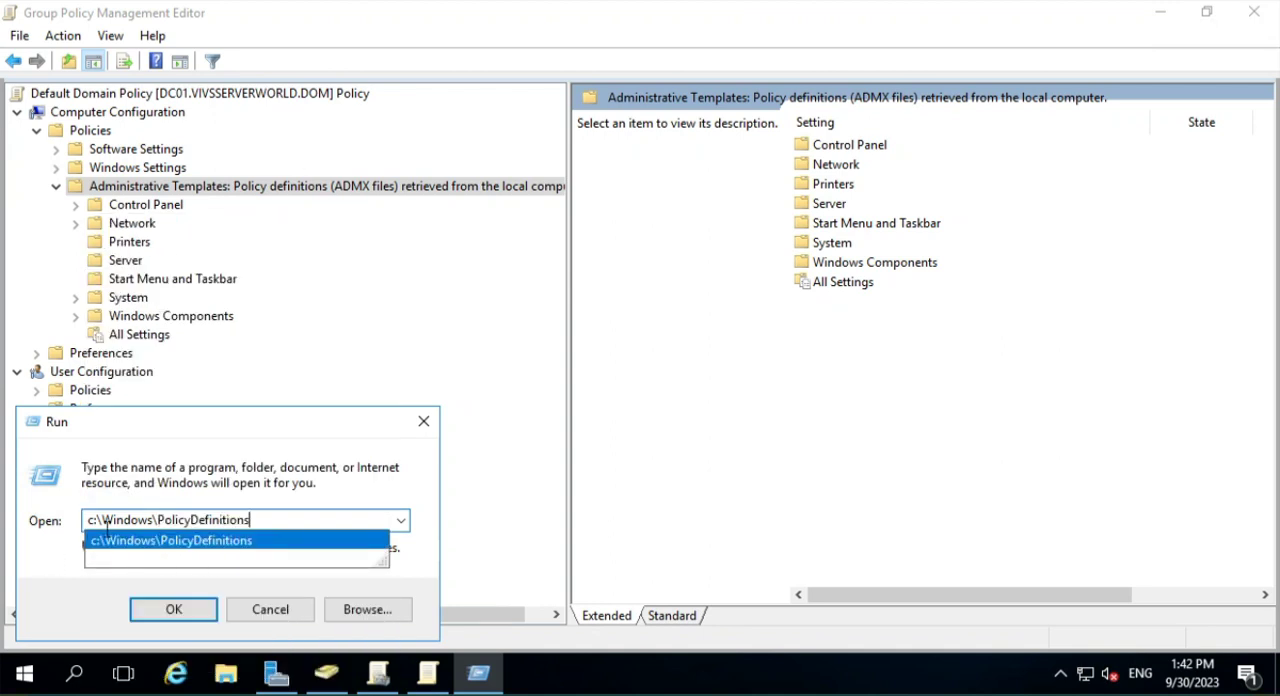
pyautogui.click(178, 612)
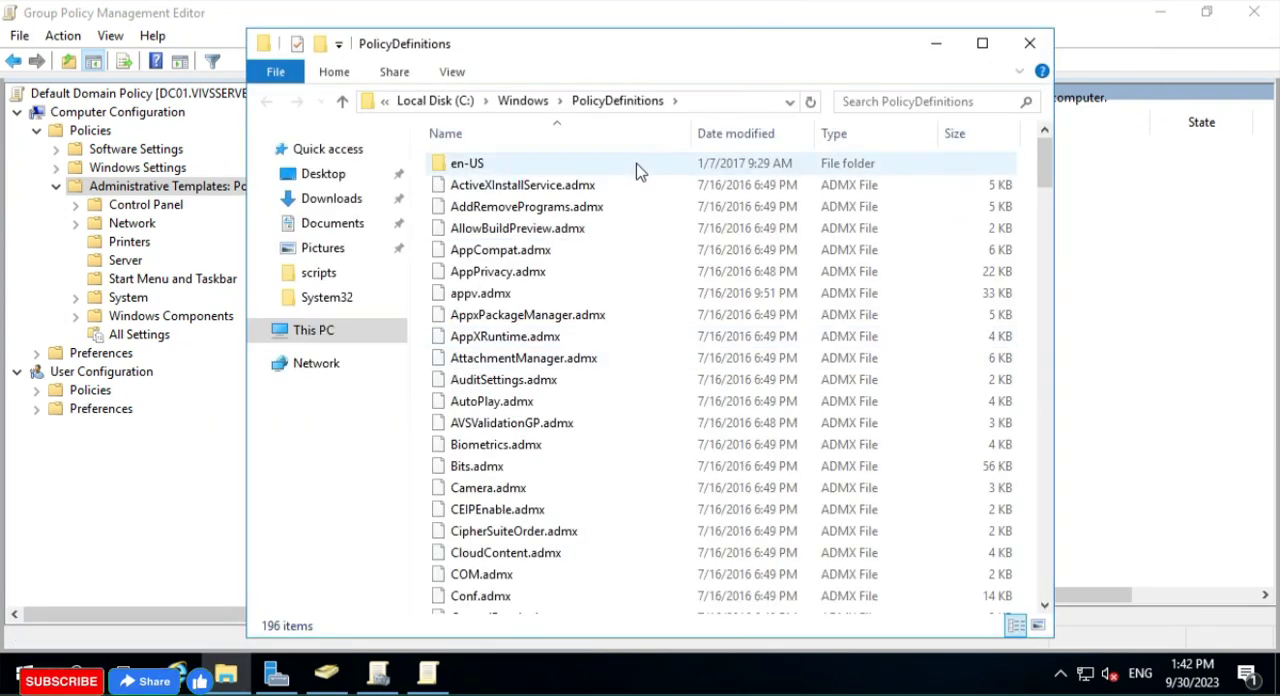
# - Look through the ADMX template files in PolicyDefinitions, pointing out CtrlAltDel.admx and Netlogon.admx
pyautogui.scroll(-20, 500, 405)
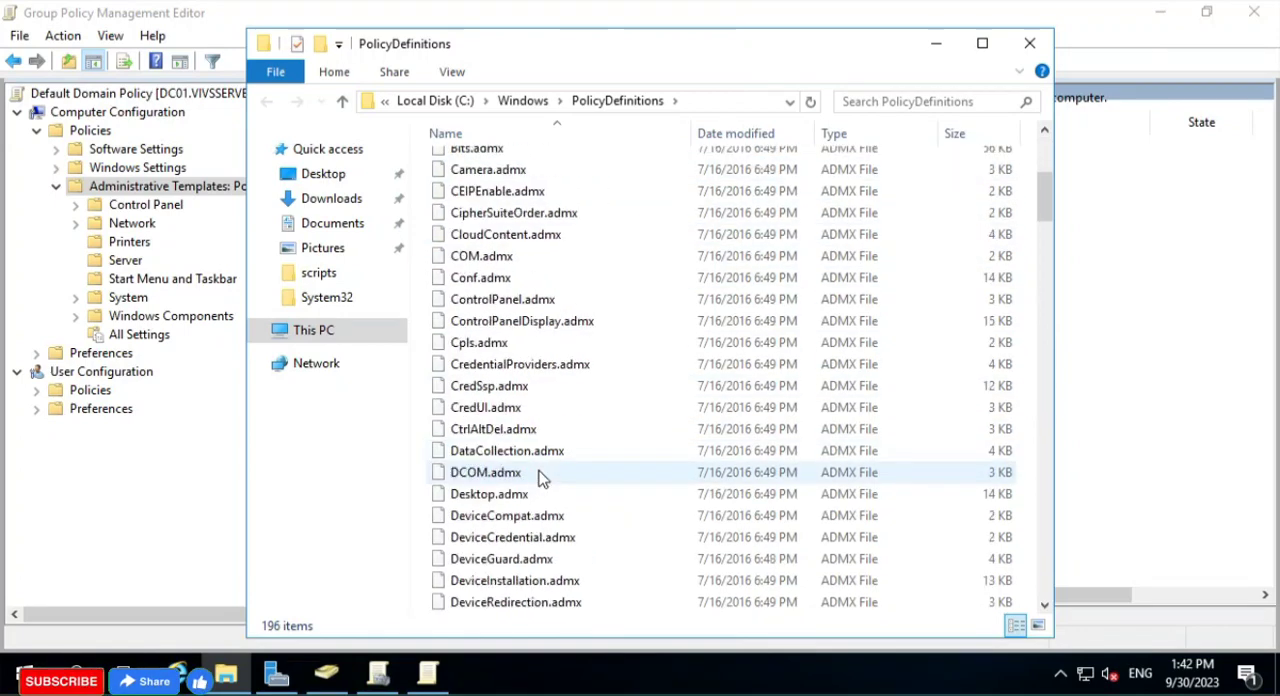
pyautogui.scroll(-20, 557, 500)
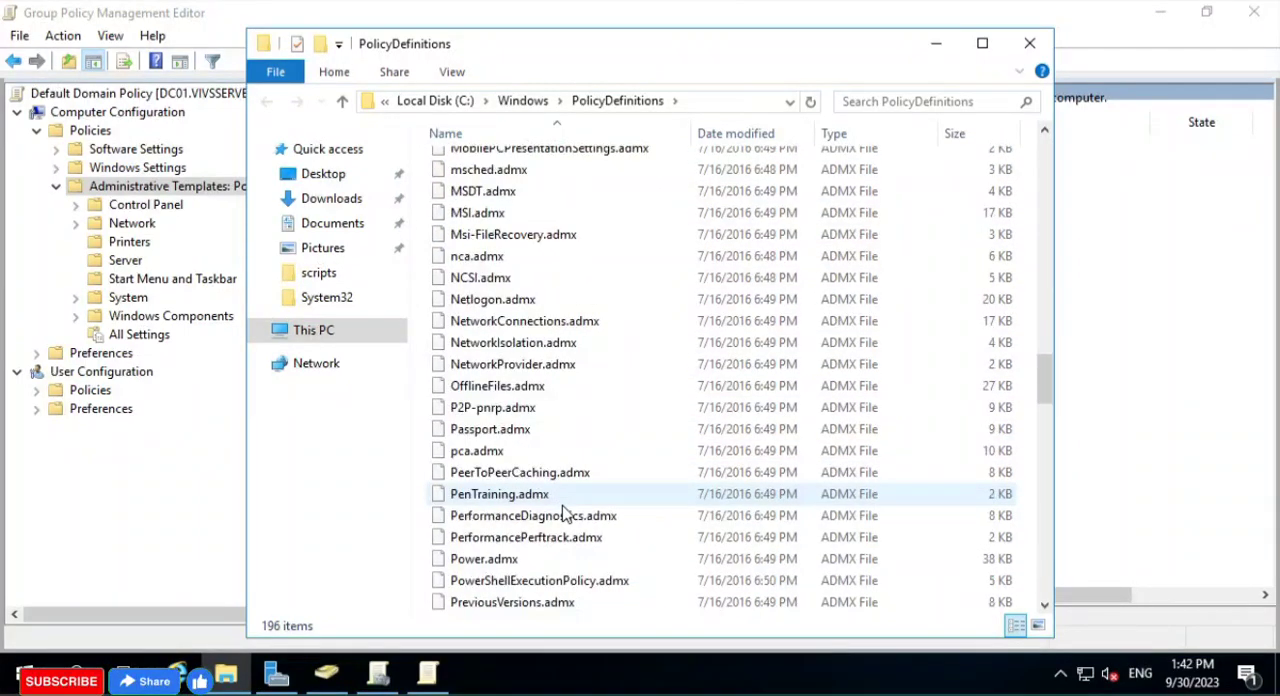
pyautogui.scroll(20, 567, 525)
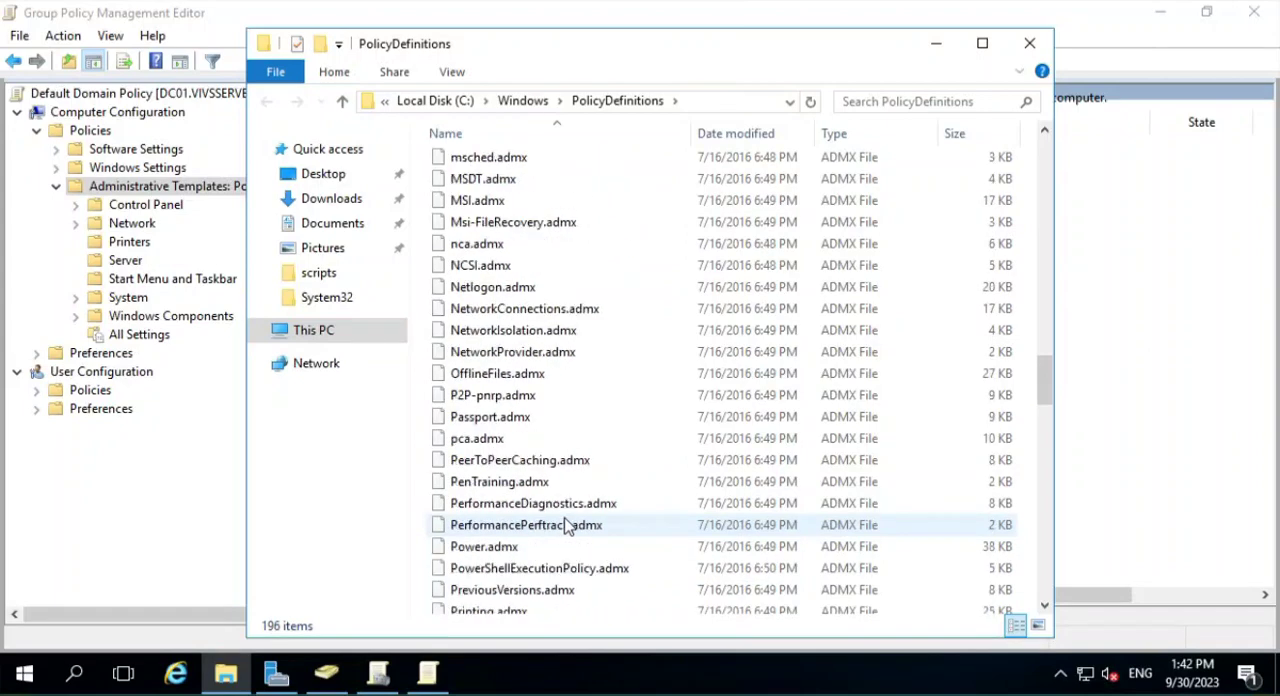
pyautogui.scroll(3, 567, 525)
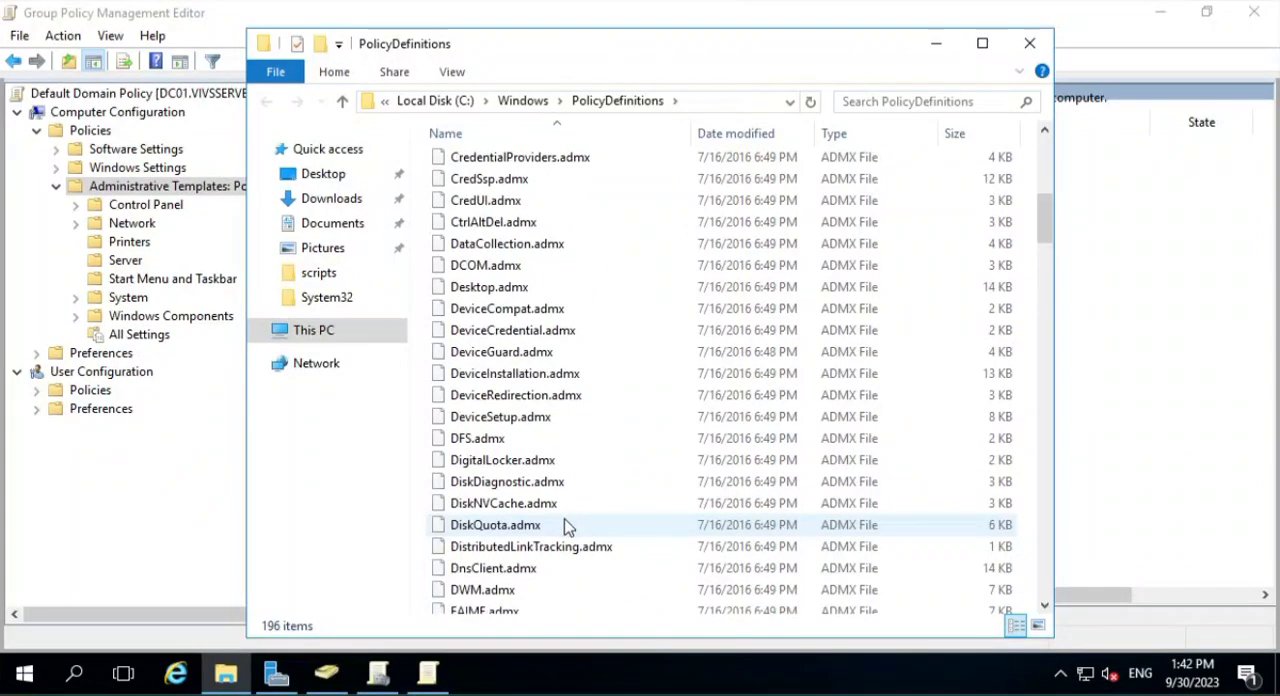
pyautogui.click(484, 224)
pyautogui.scroll(-12, 572, 492)
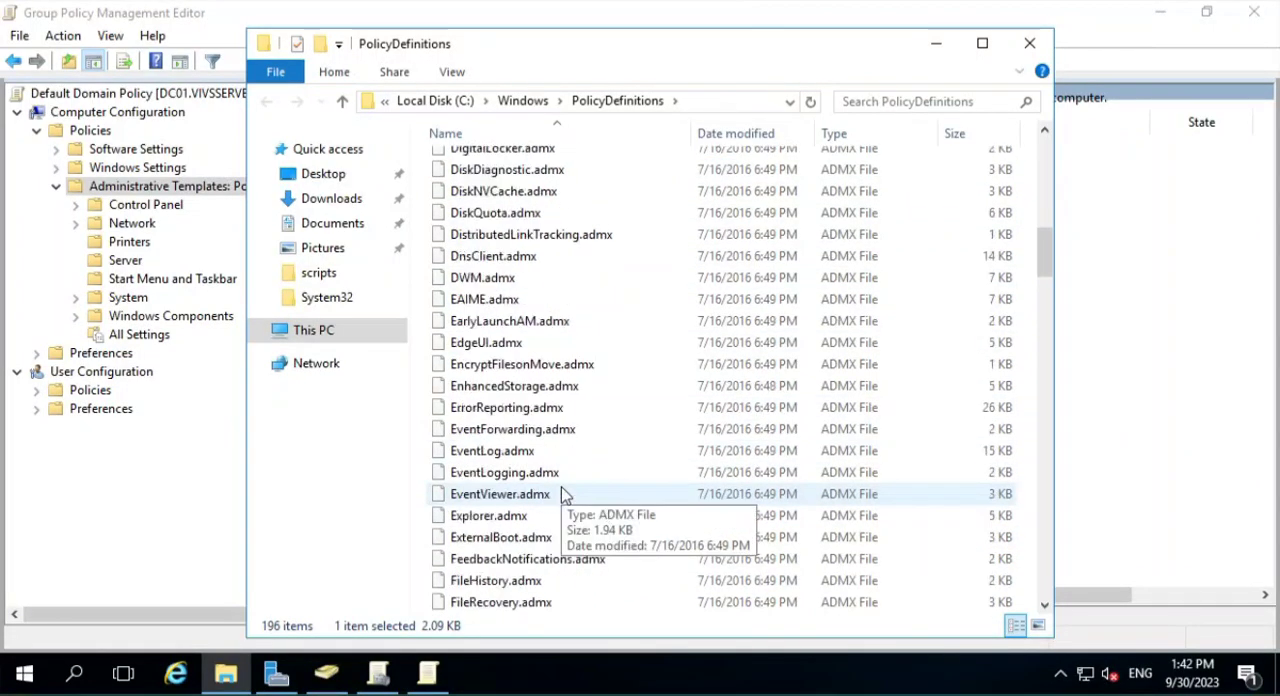
pyautogui.scroll(-9, 567, 494)
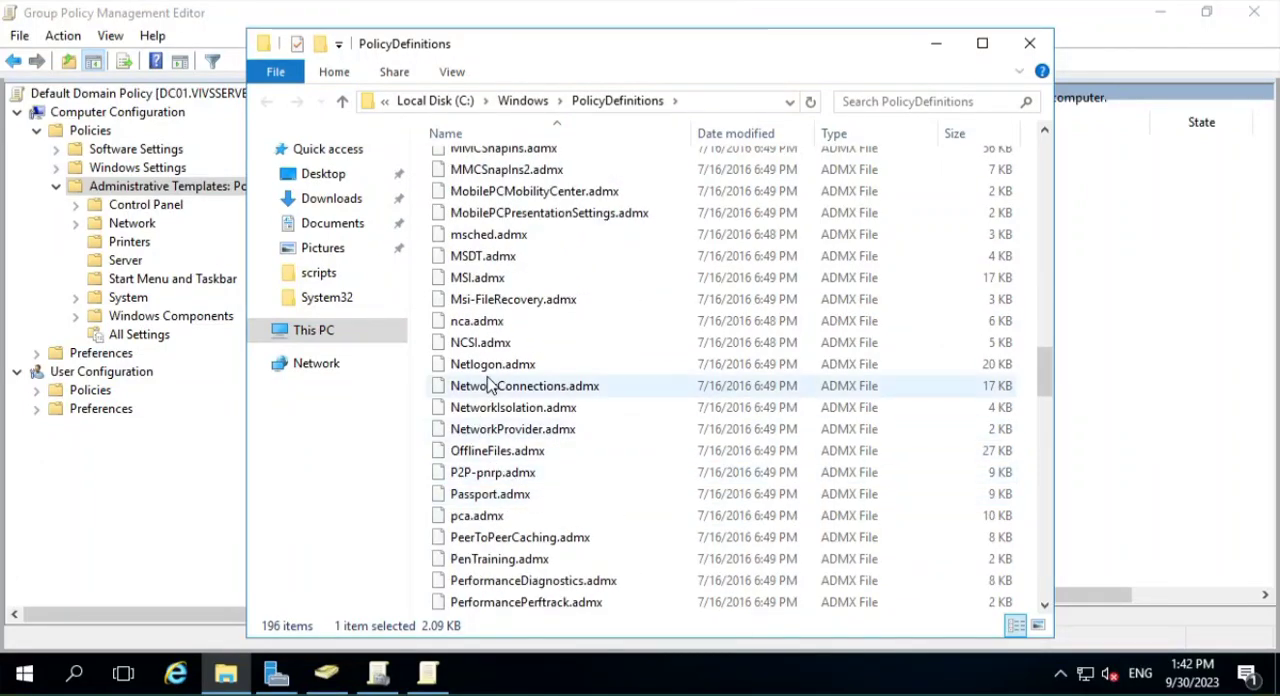
pyautogui.click(516, 364)
pyautogui.scroll(-1, 700, 420)
pyautogui.scroll(-1, 720, 426)
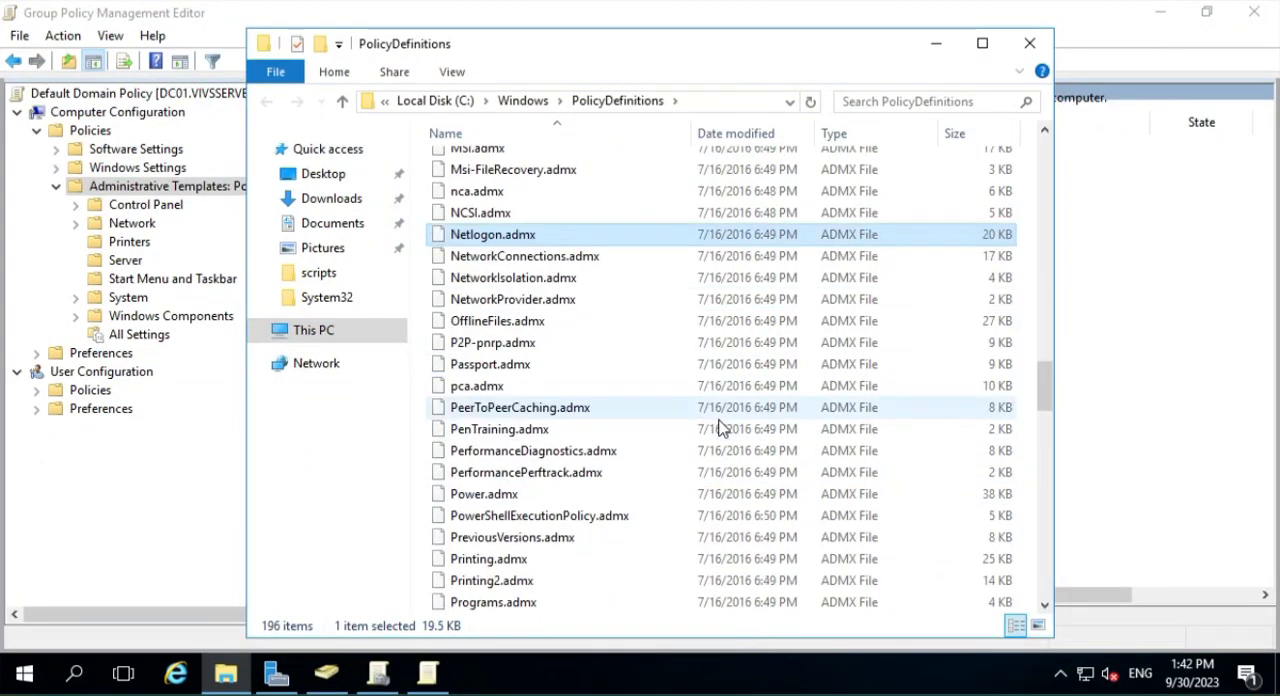
# - Look further through the ADMX template files in PolicyDefinitions, pointing out Printing.admx and Power.admx
pyautogui.scroll(-4, 640, 470)
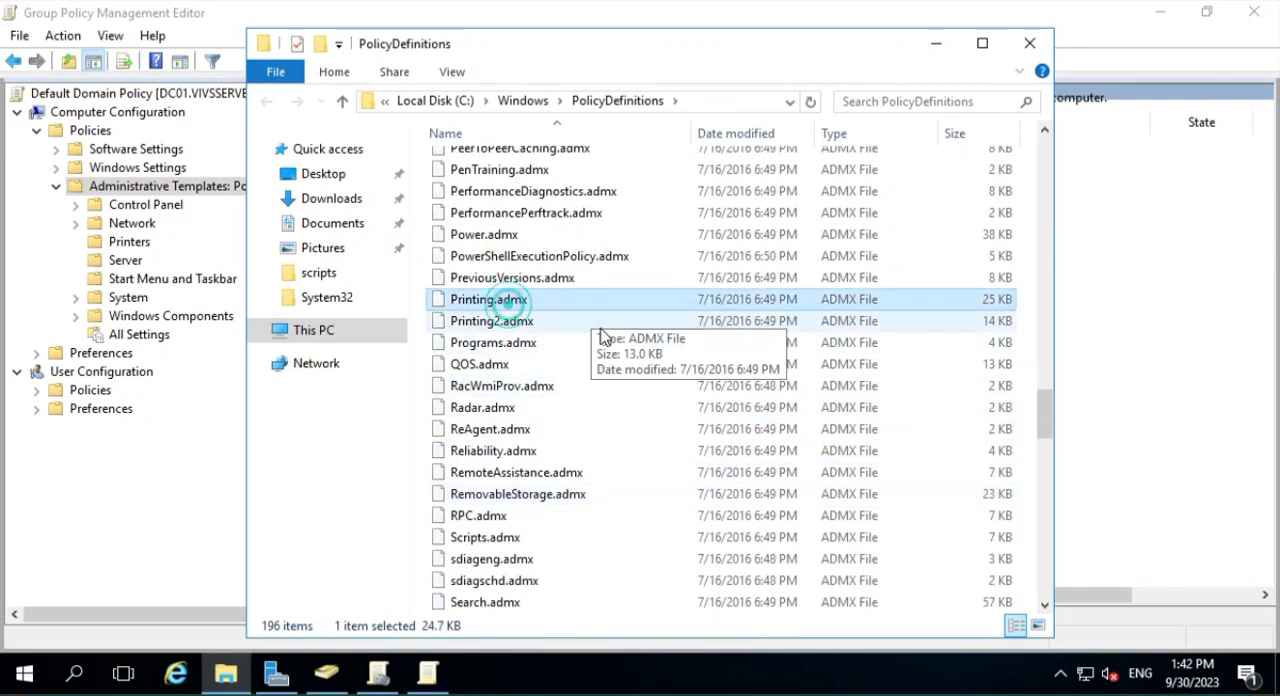
pyautogui.click(488, 238)
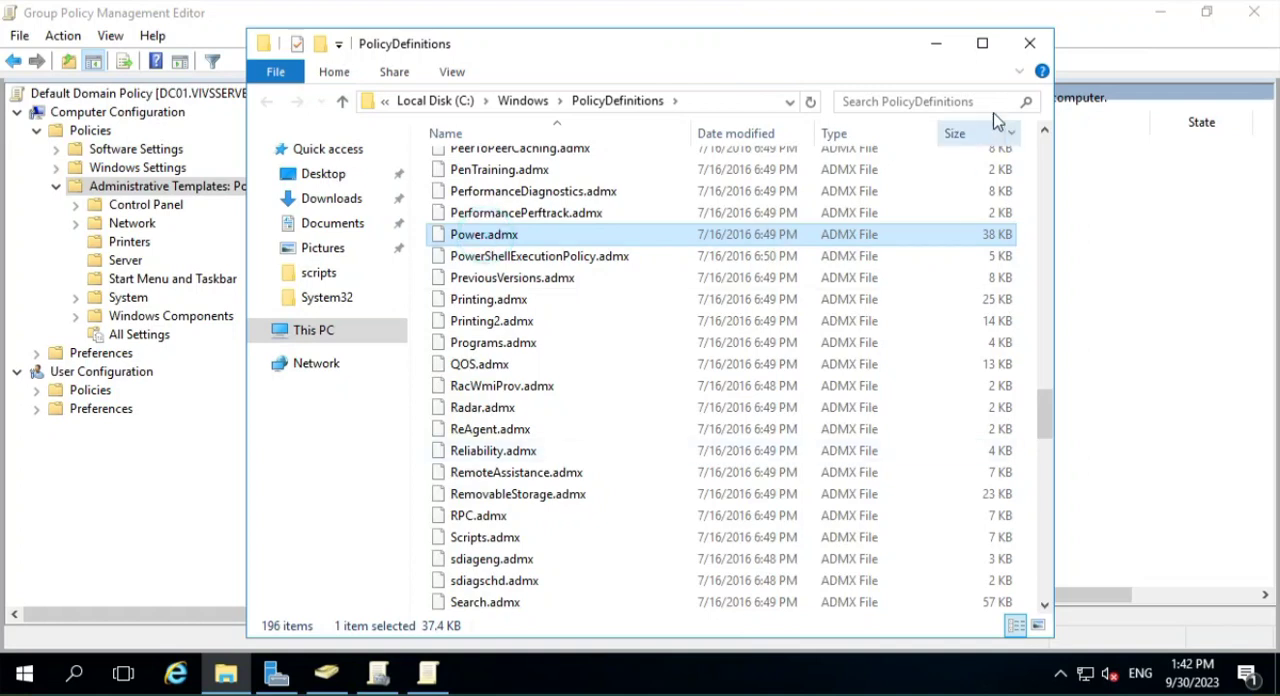
pyautogui.click(940, 50)
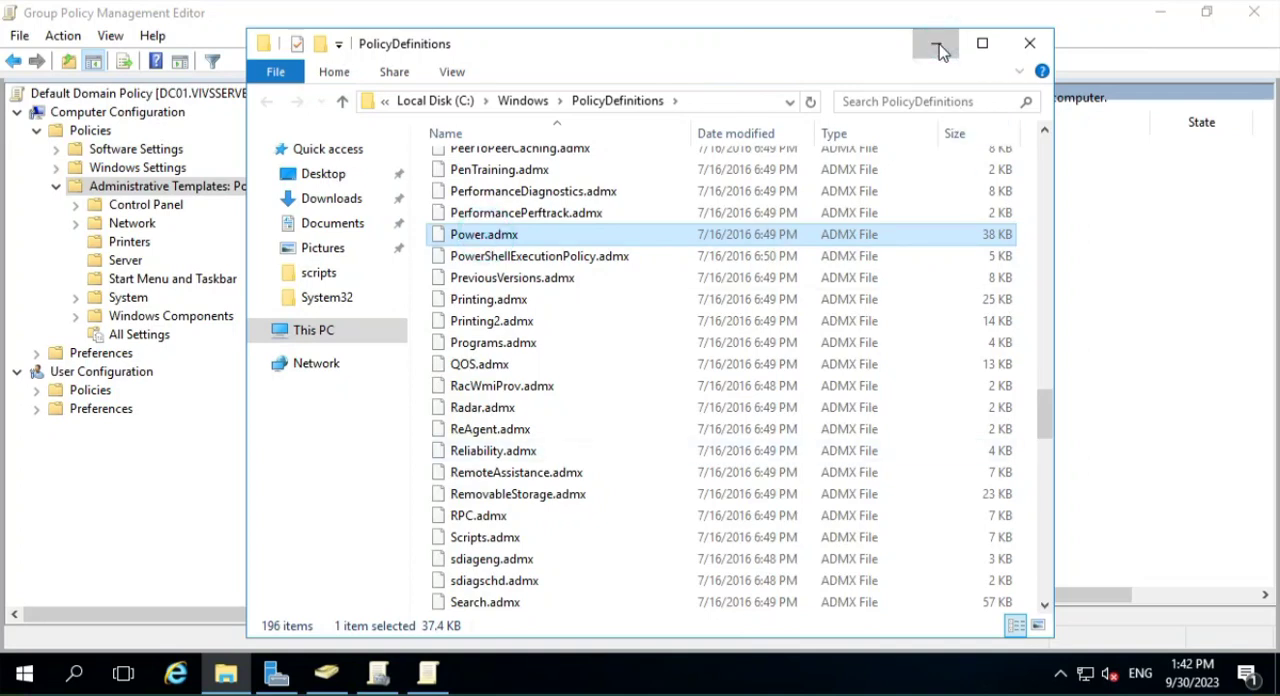
# - Go up to the Windows folder and copy its PolicyDefinitions folder
pyautogui.click(522, 101)
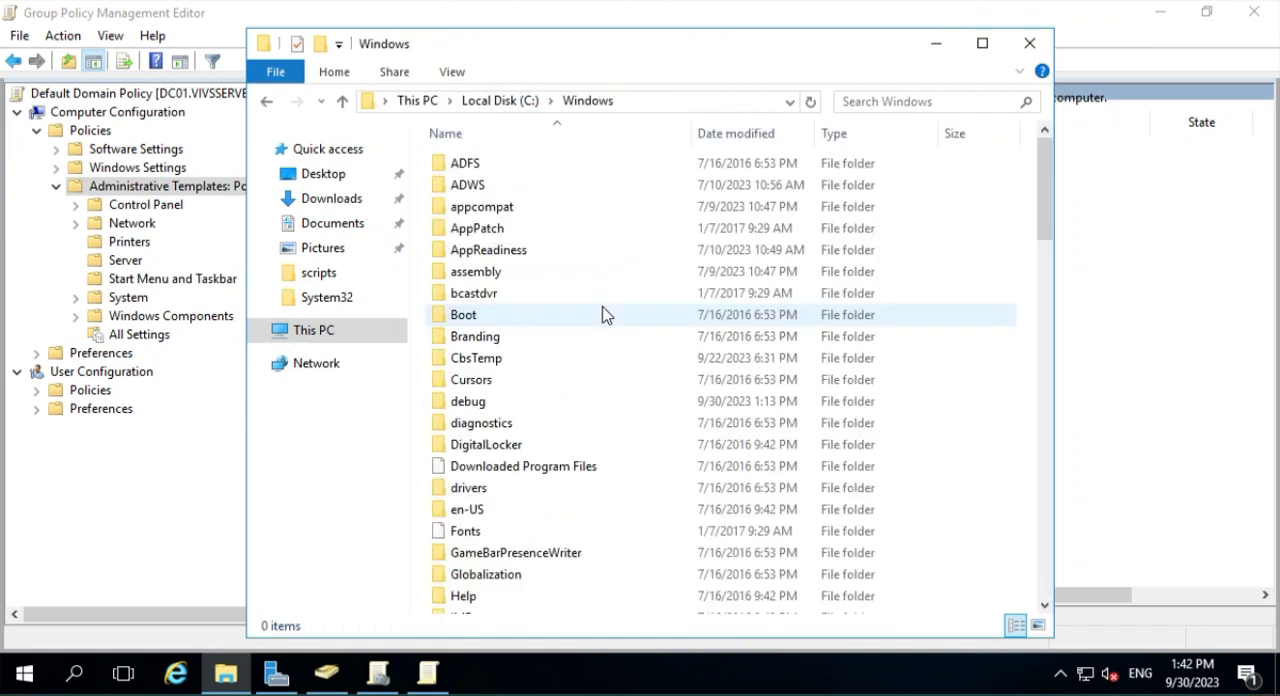
pyautogui.click(560, 447)
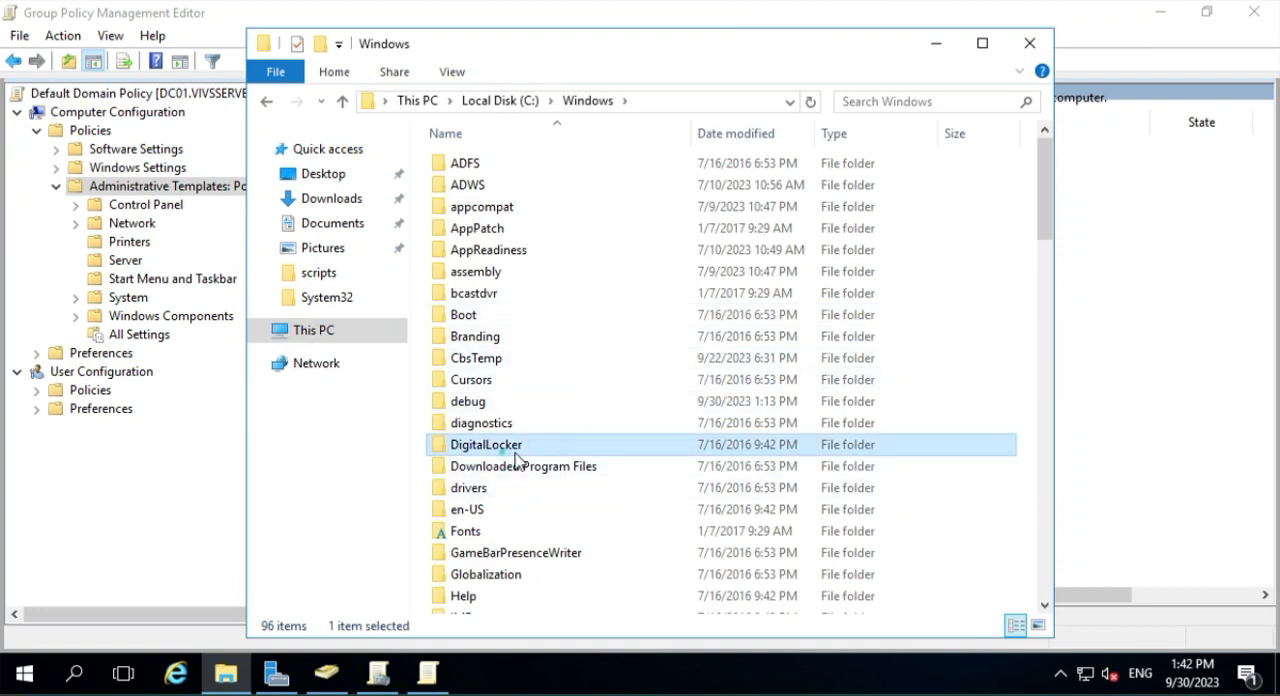
pyautogui.write('po')
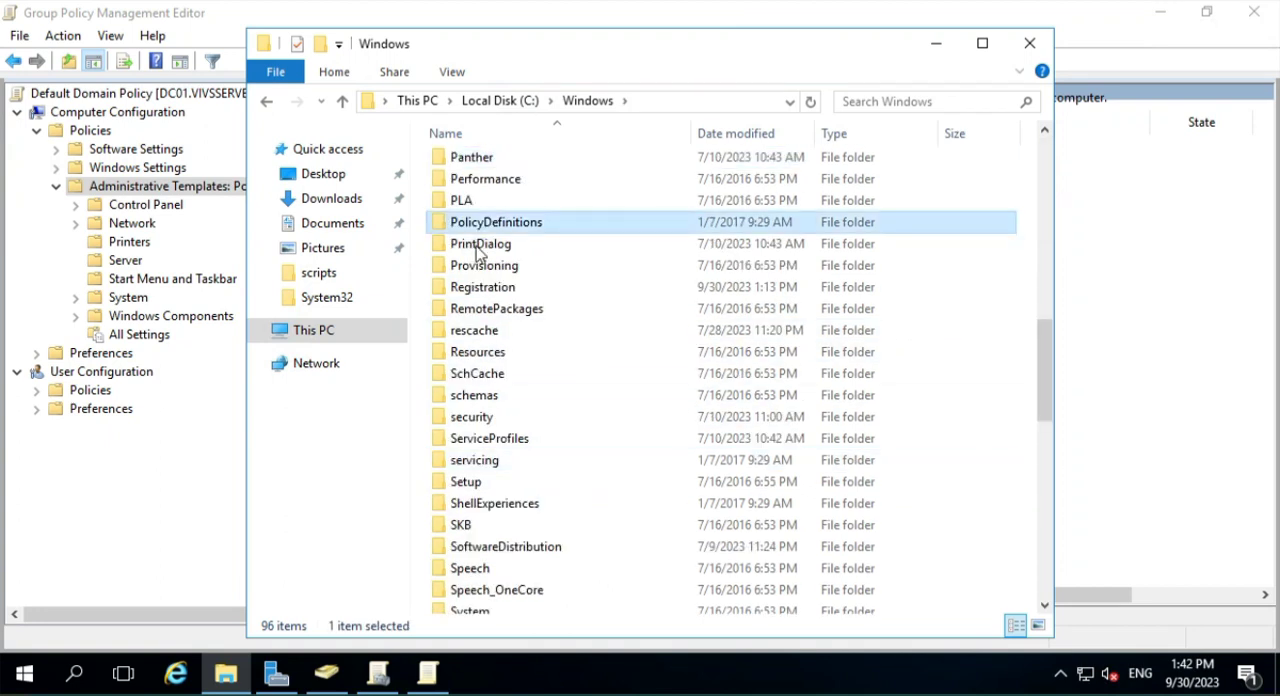
pyautogui.doubleClick(490, 218)
pyautogui.rightClick(490, 222)
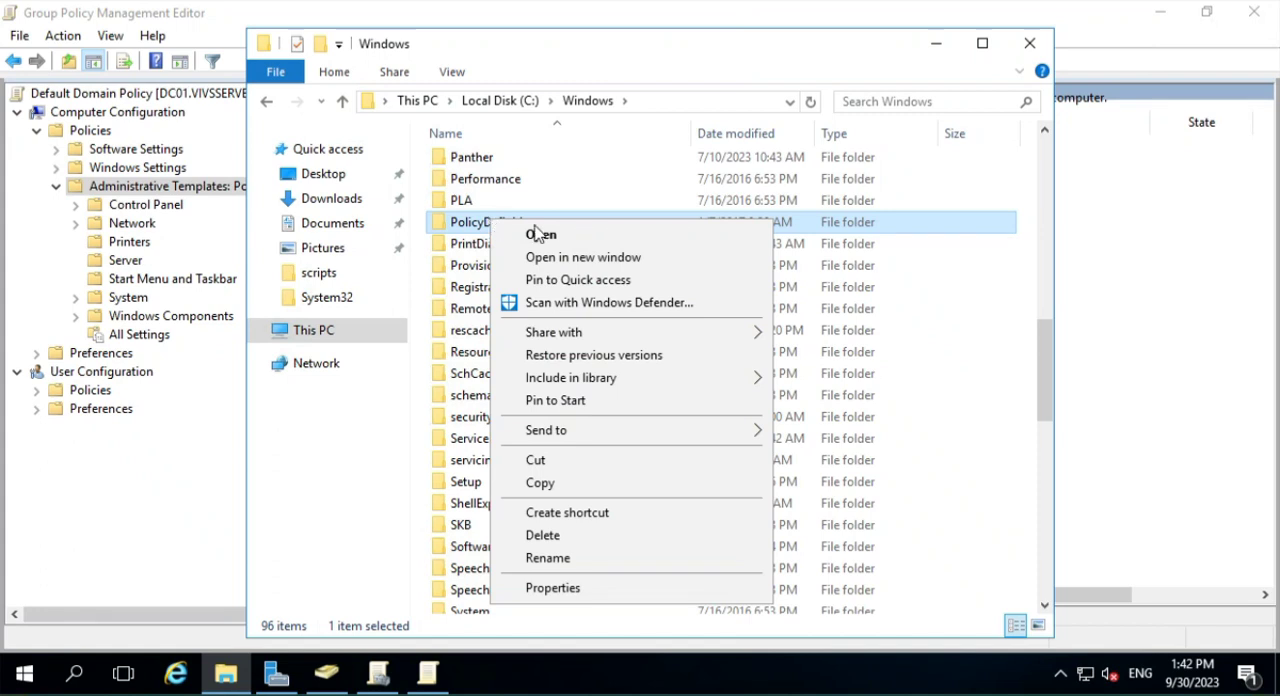
pyautogui.click(545, 482)
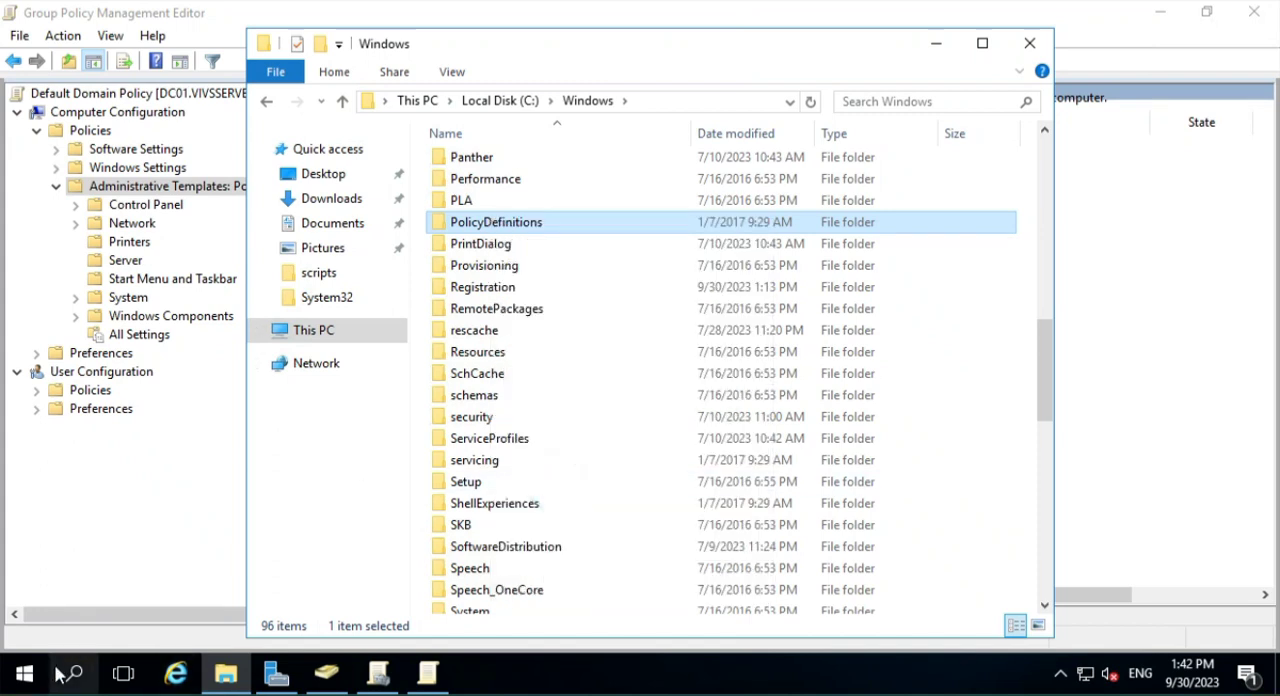
# - Open the folder c:\Windows\SYSVOL through the Run dialog
pyautogui.rightClick(24, 673)
pyautogui.click(140, 571)
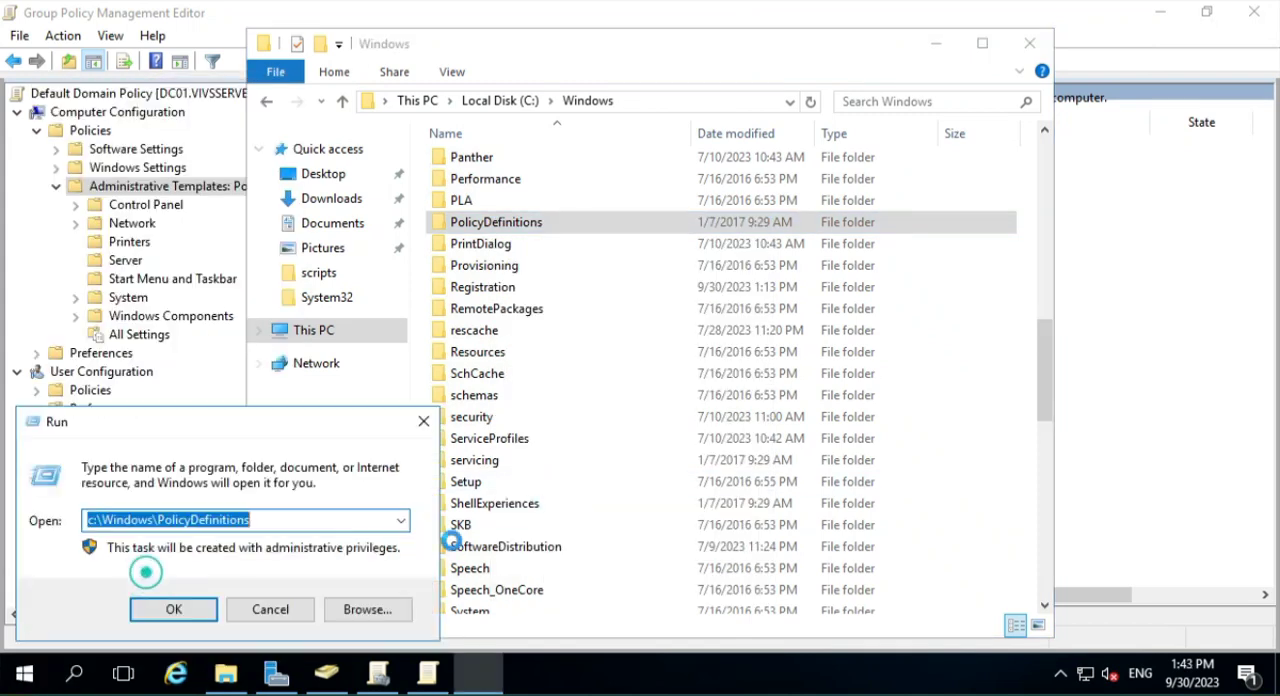
pyautogui.write('c')
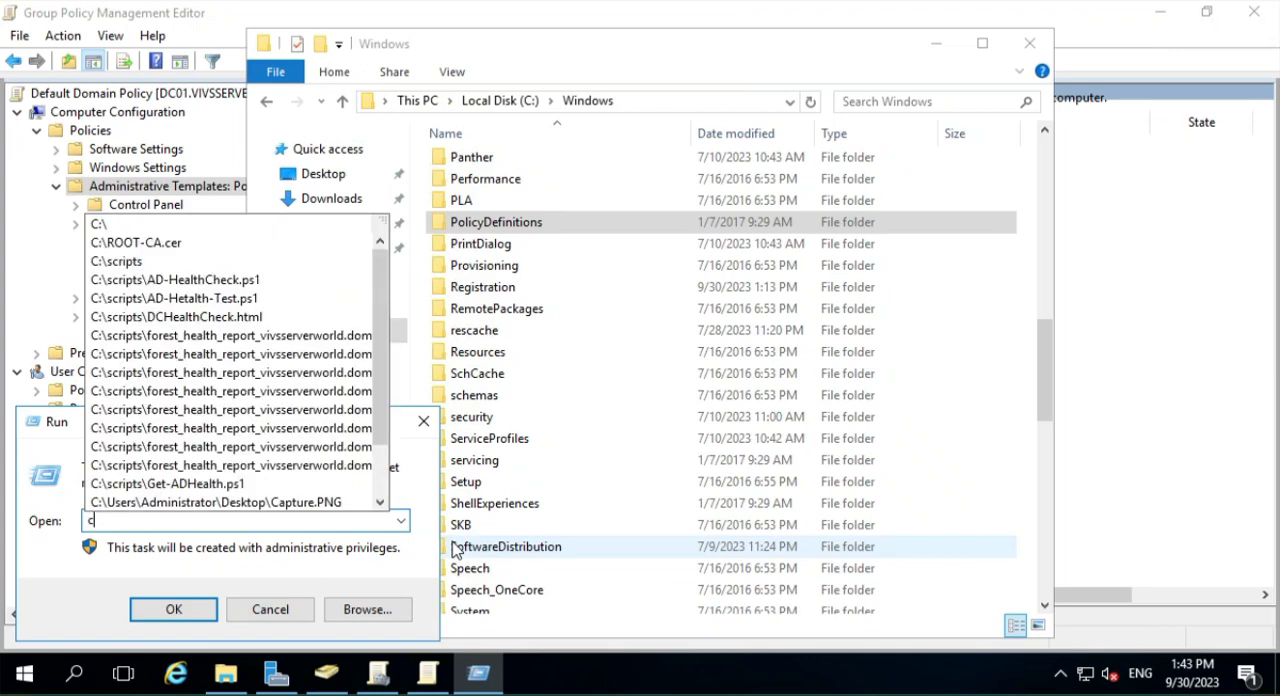
pyautogui.write(':\\win')
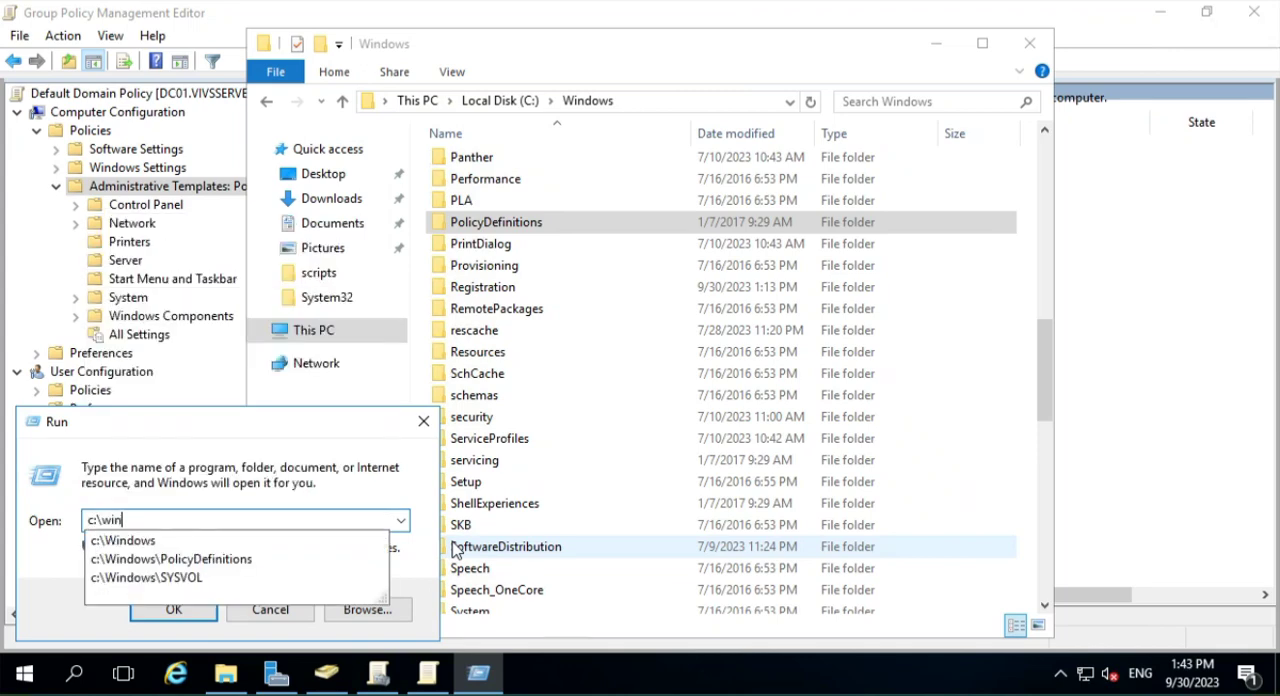
pyautogui.press('Down')
pyautogui.press('Down')
pyautogui.press('Down')
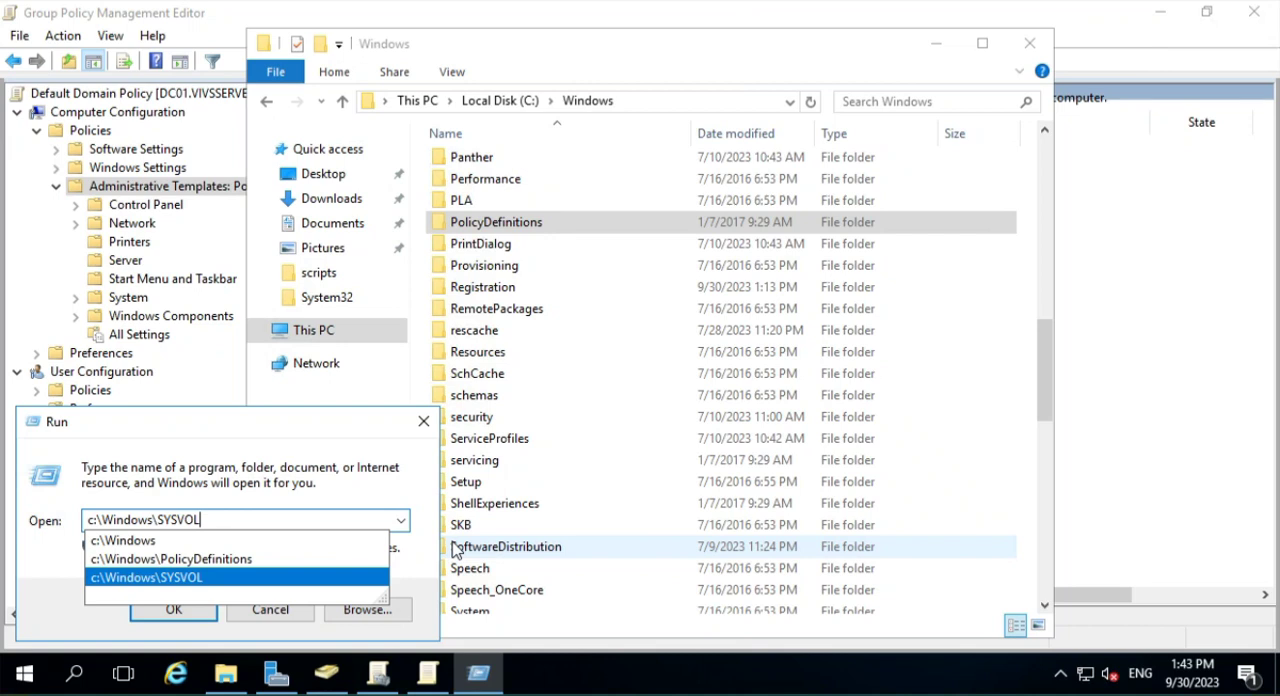
pyautogui.press('Return')
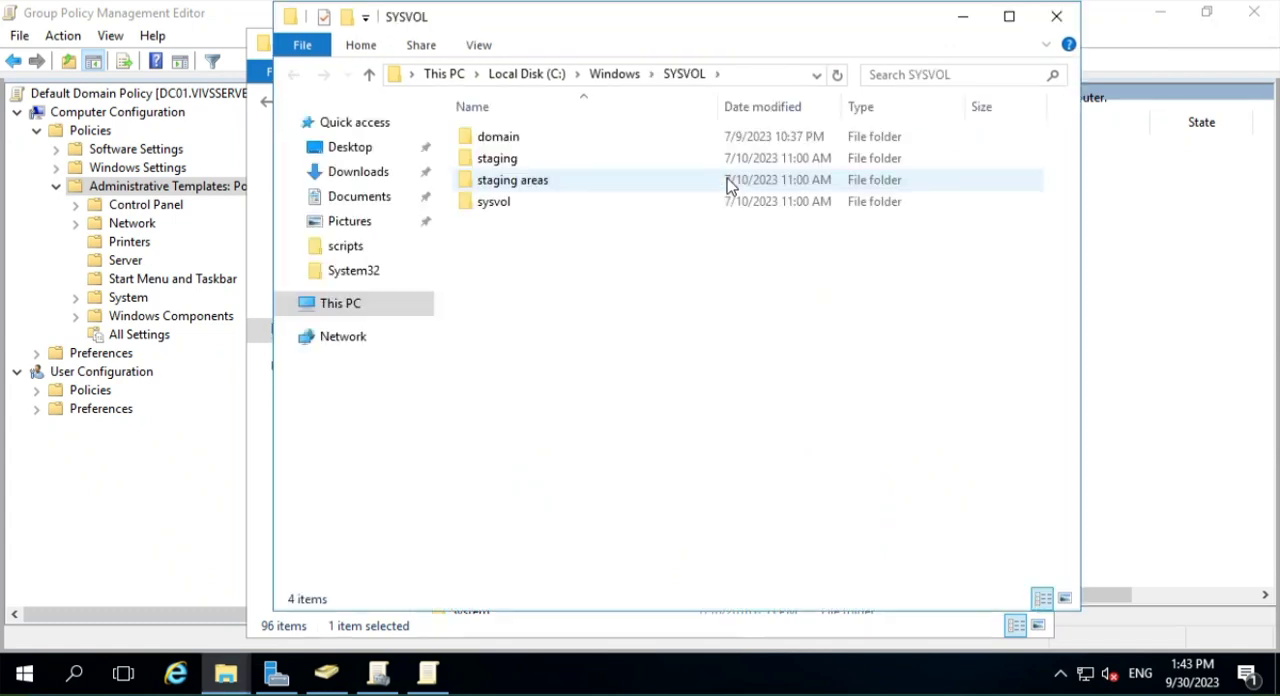
# - Open the Policies folder inside sysvol\vivsserverworld.dom
pyautogui.click(760, 78)
pyautogui.doubleClick(503, 203)
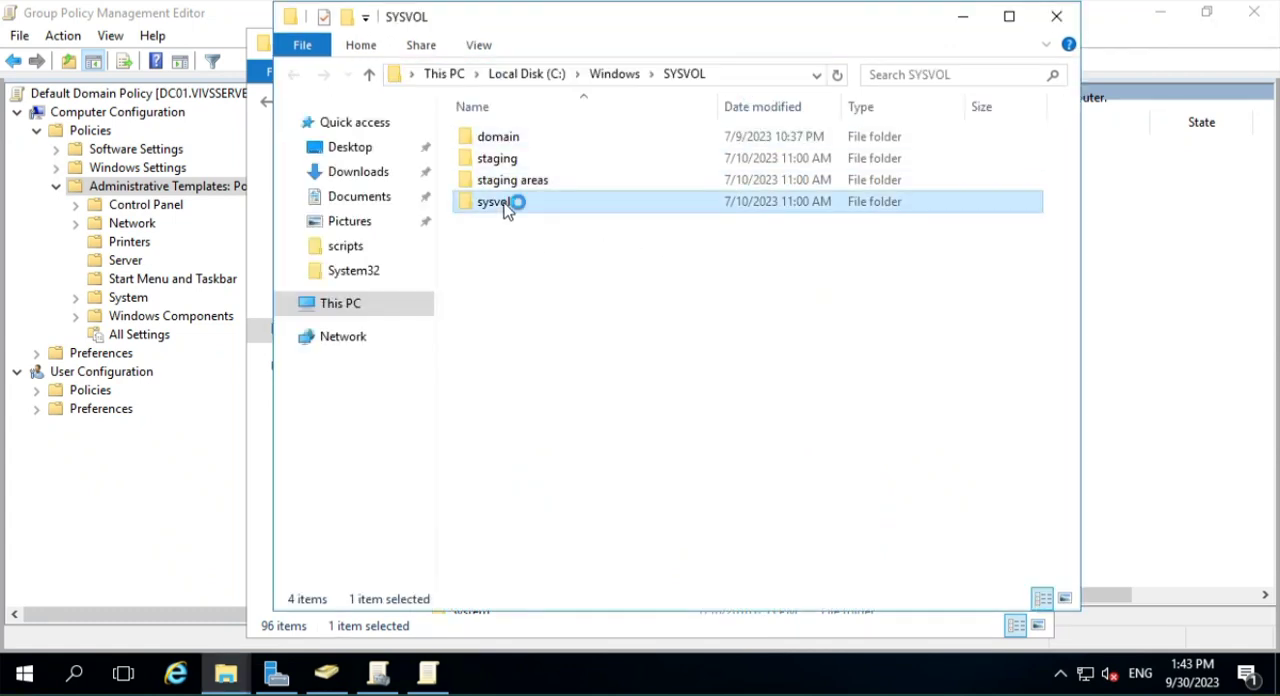
pyautogui.click(512, 141)
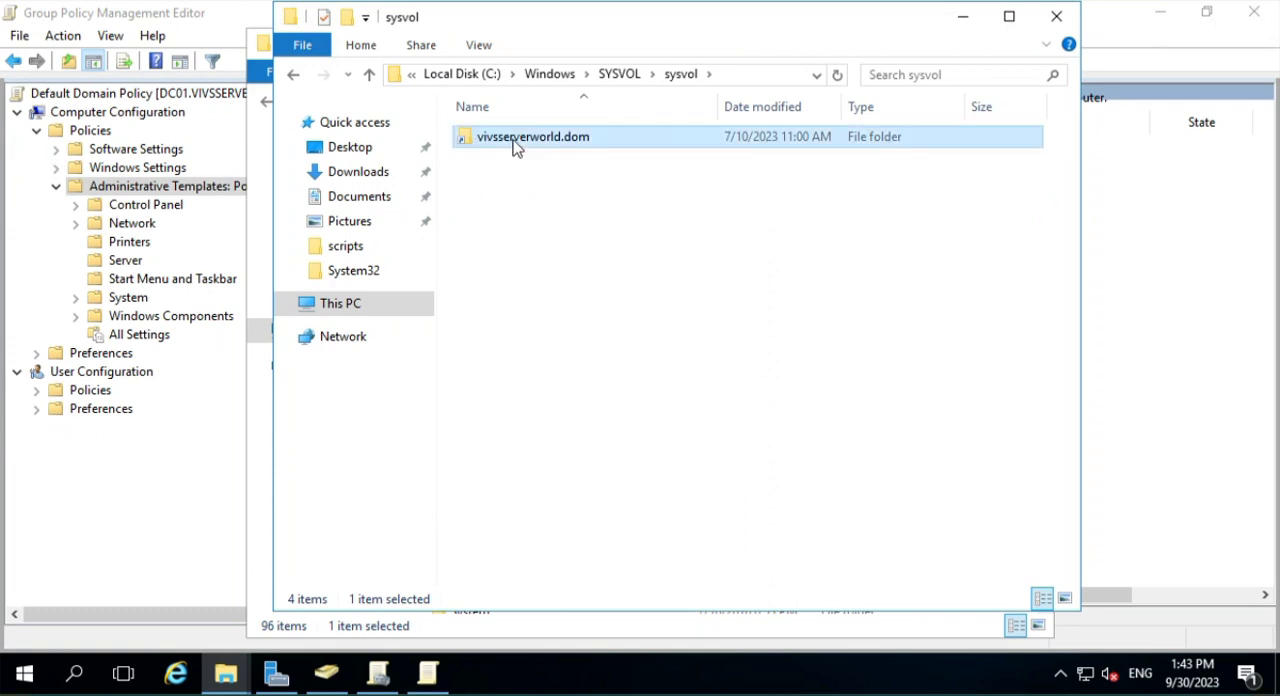
pyautogui.doubleClick(567, 140)
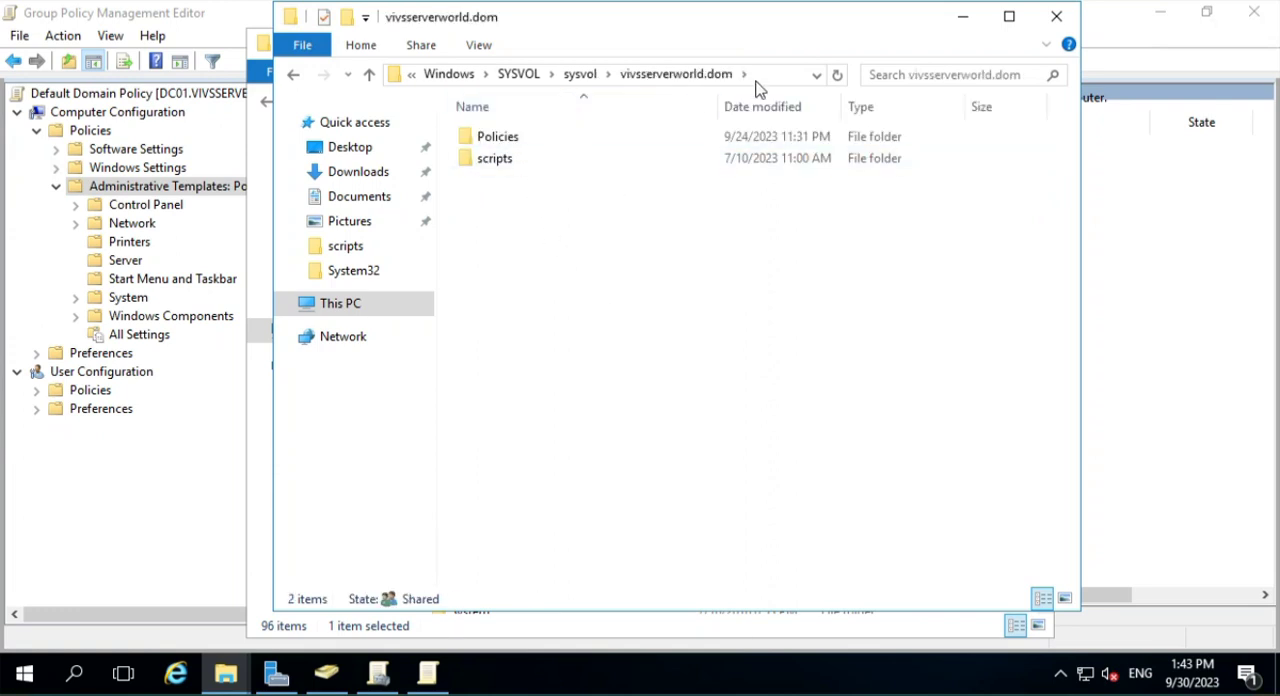
pyautogui.doubleClick(497, 143)
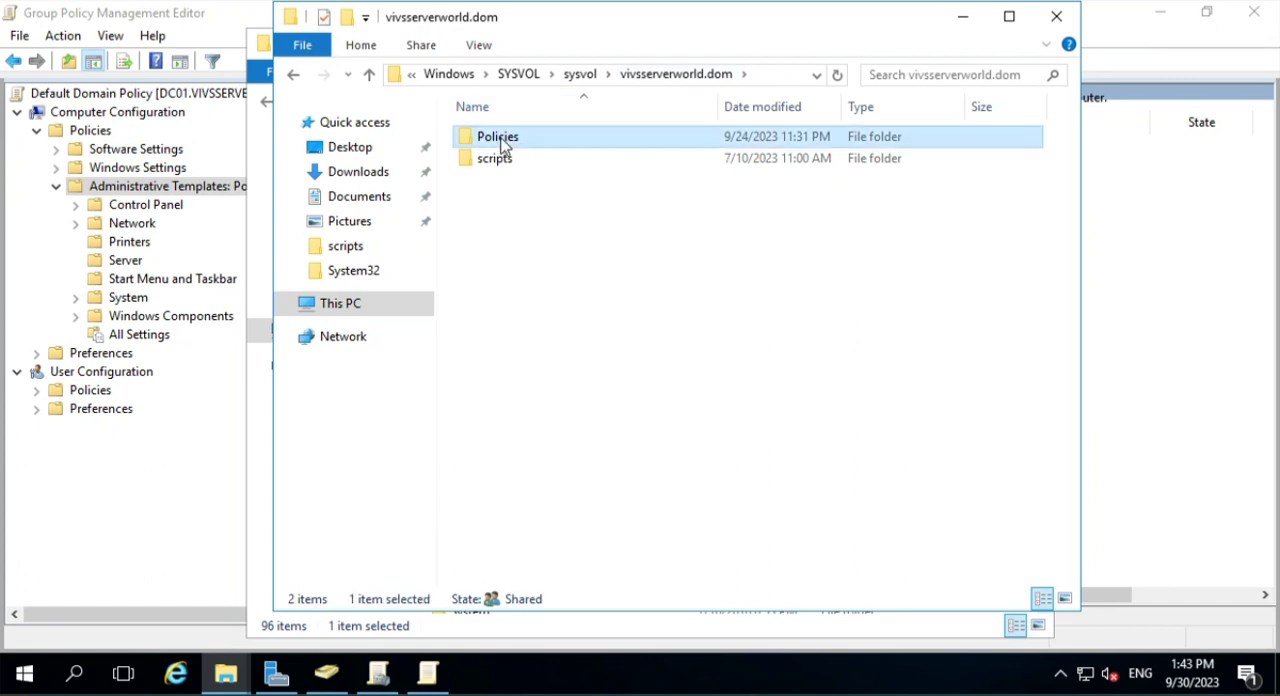
# - Paste the copied PolicyDefinitions folder into the domain's Policies folder and close both File Explorer windows
pyautogui.rightClick(540, 397)
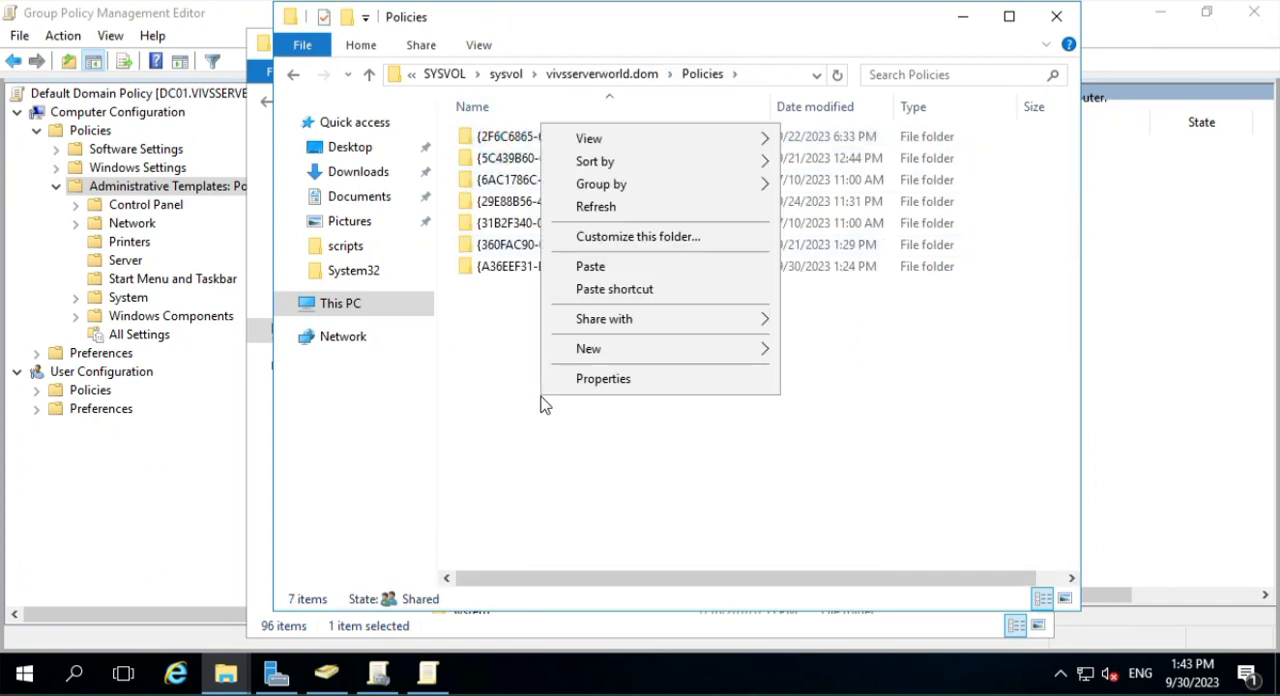
pyautogui.click(617, 268)
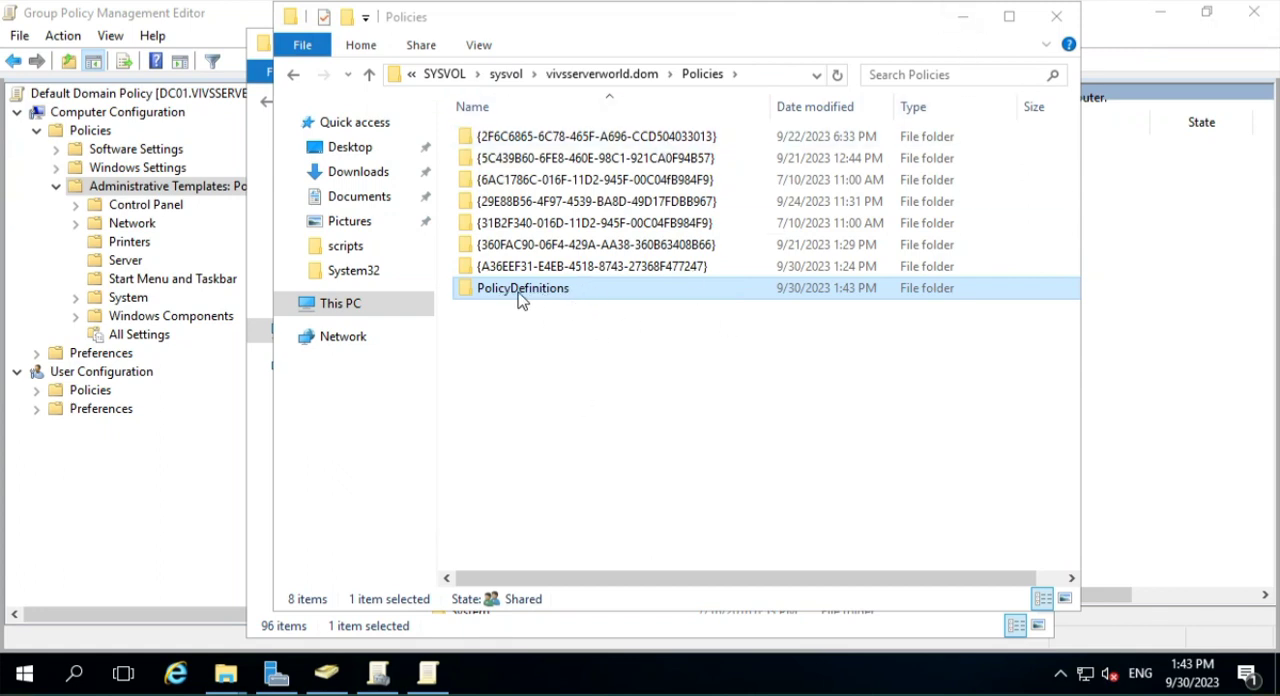
pyautogui.click(1058, 17)
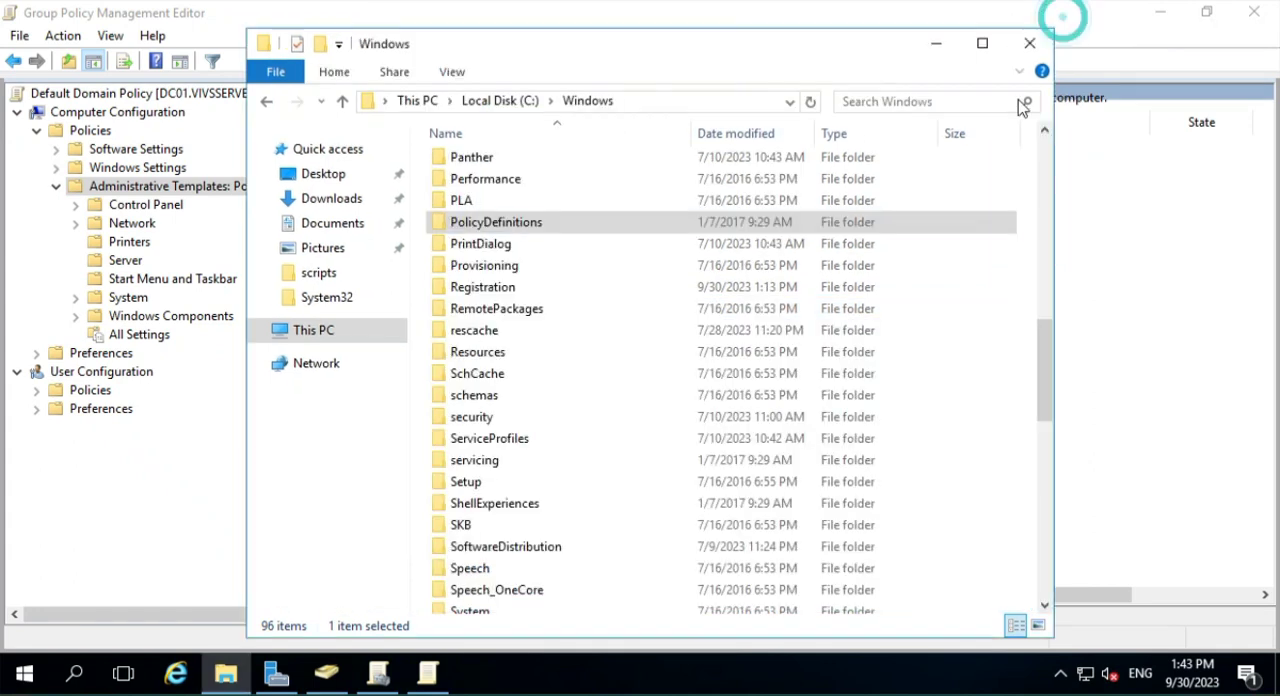
pyautogui.click(1029, 43)
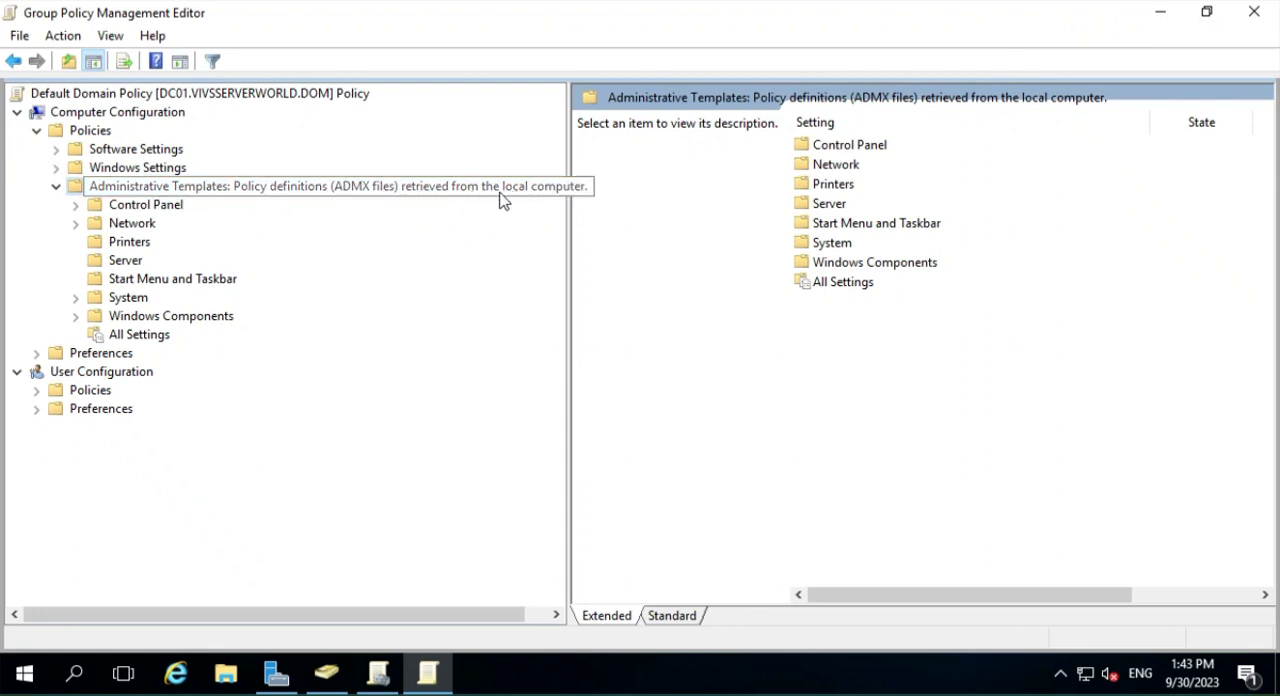
# - Close the Group Policy Management Editor and refresh the vivsserverworld.dom domain in Group Policy Management
pyautogui.click(1254, 12)
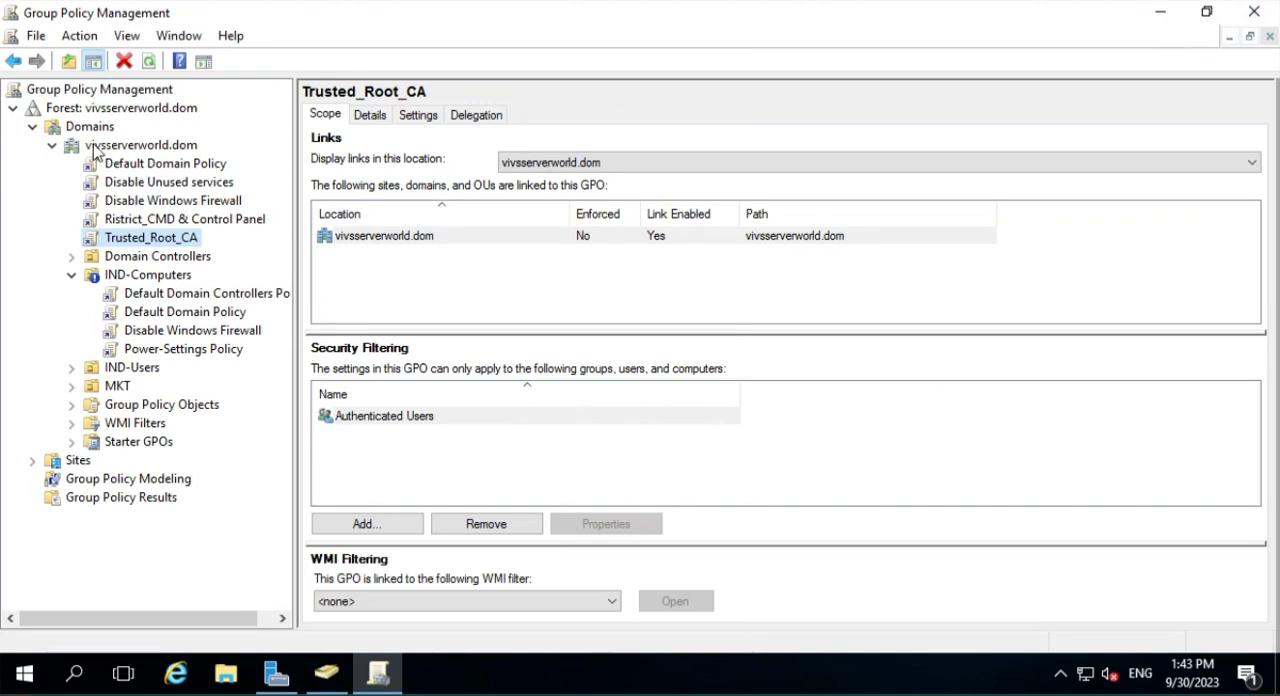
pyautogui.click(134, 145)
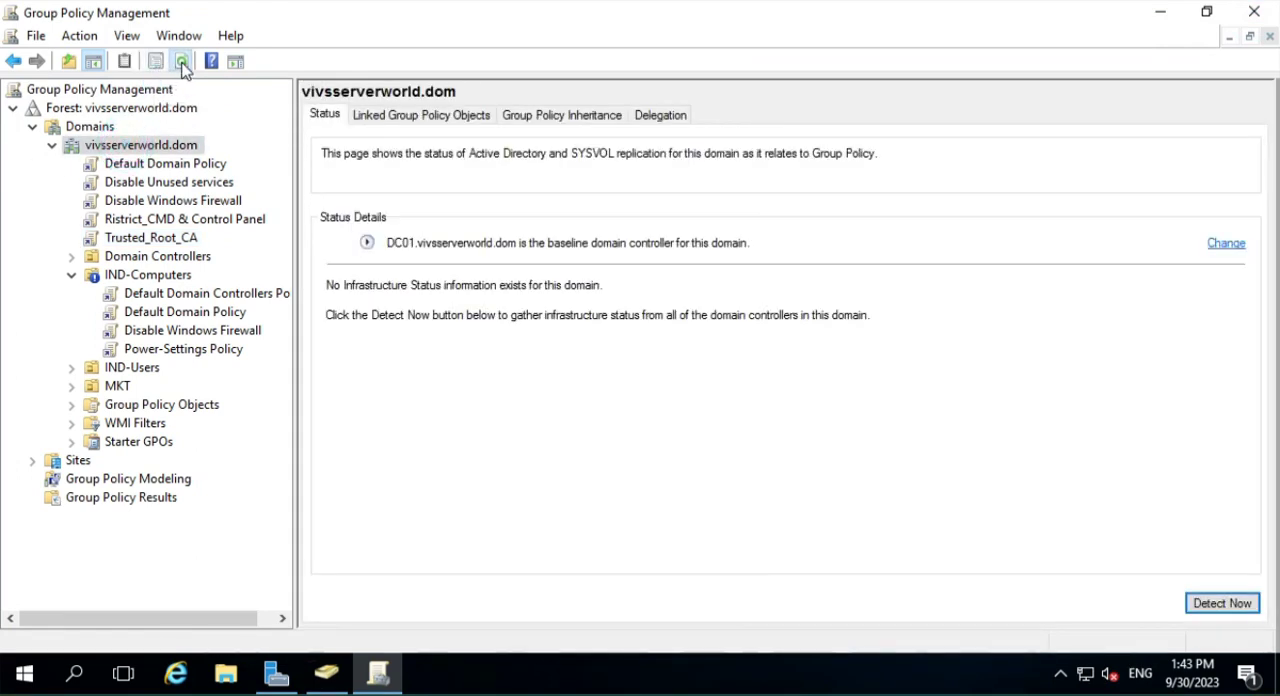
pyautogui.click(181, 63)
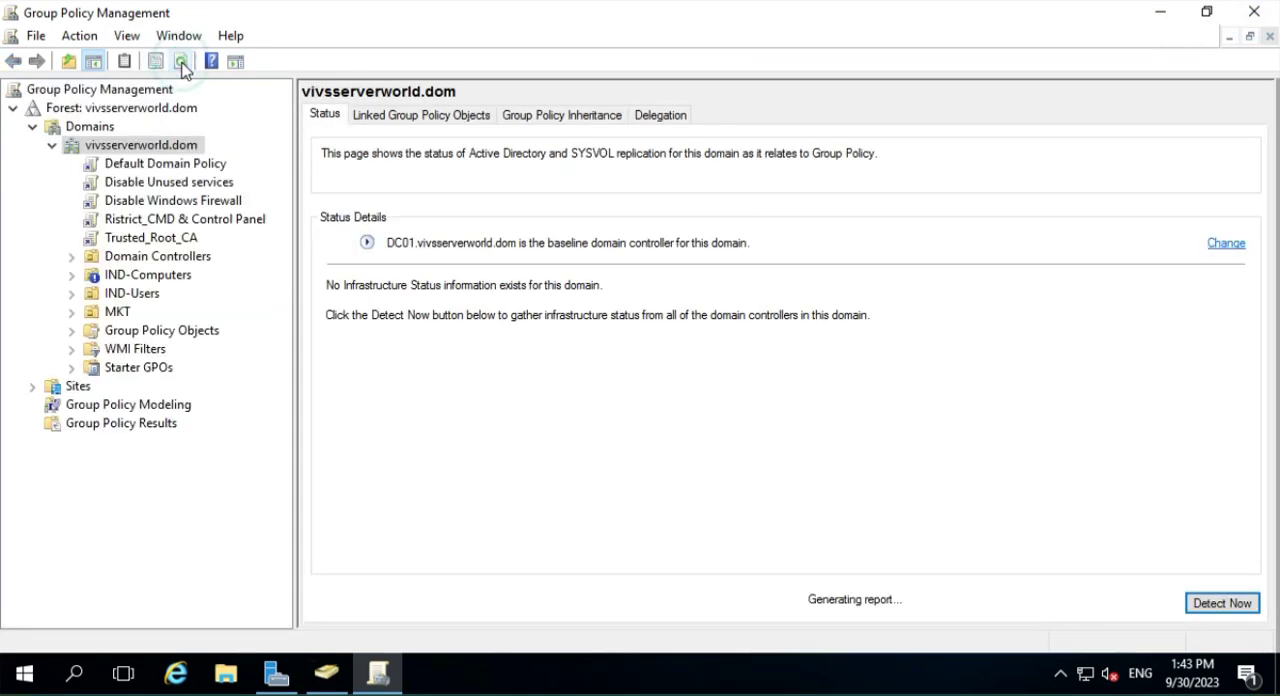
# - Reopen the Default Domain Policy linked to vivsserverworld.dom for editing
pyautogui.click(183, 165)
pyautogui.click(793, 371)
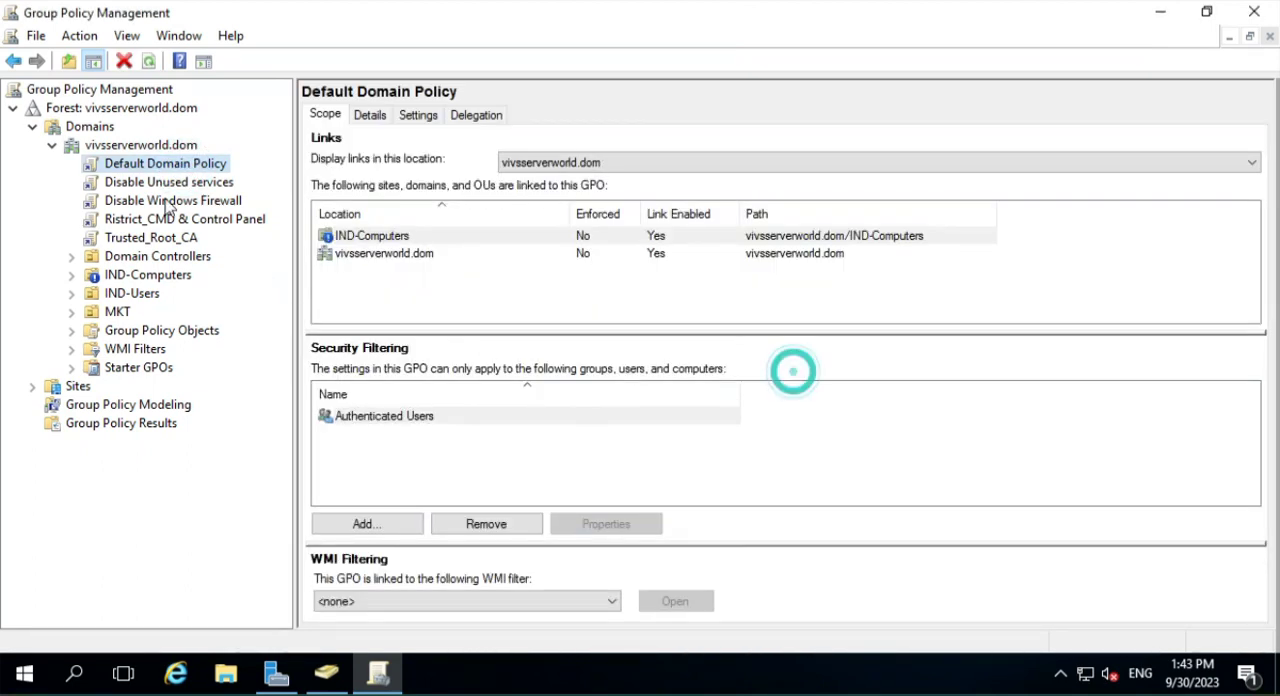
pyautogui.rightClick(183, 163)
pyautogui.click(242, 169)
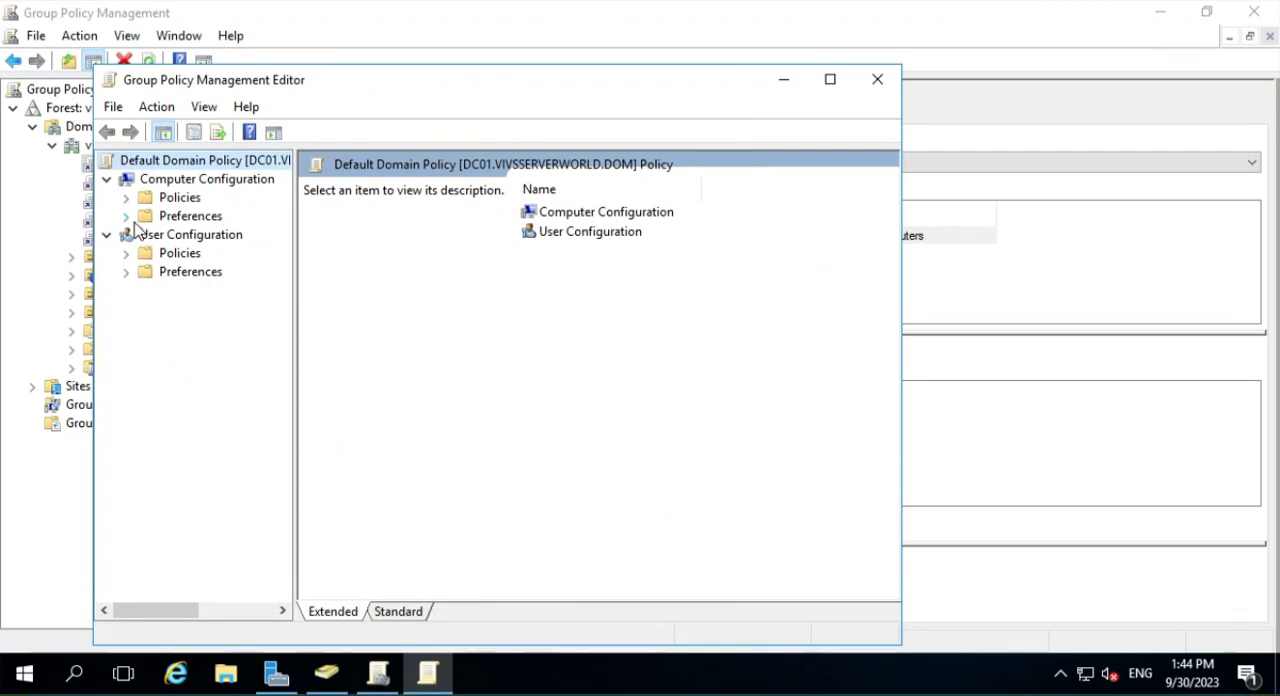
# - Show the Computer Configuration's Administrative Templates node with its full name readable, in a maximized editor with a widened tree pane
pyautogui.click(125, 197)
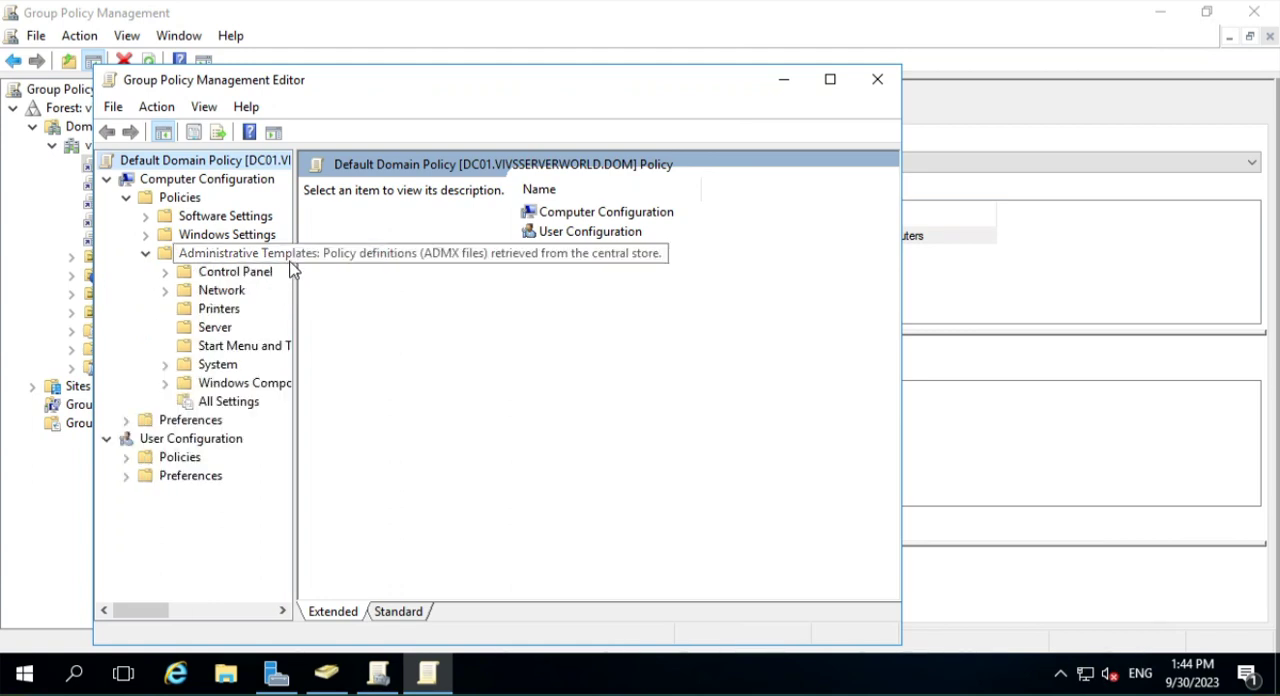
pyautogui.moveTo(293, 283); pyautogui.dragTo(399, 275)
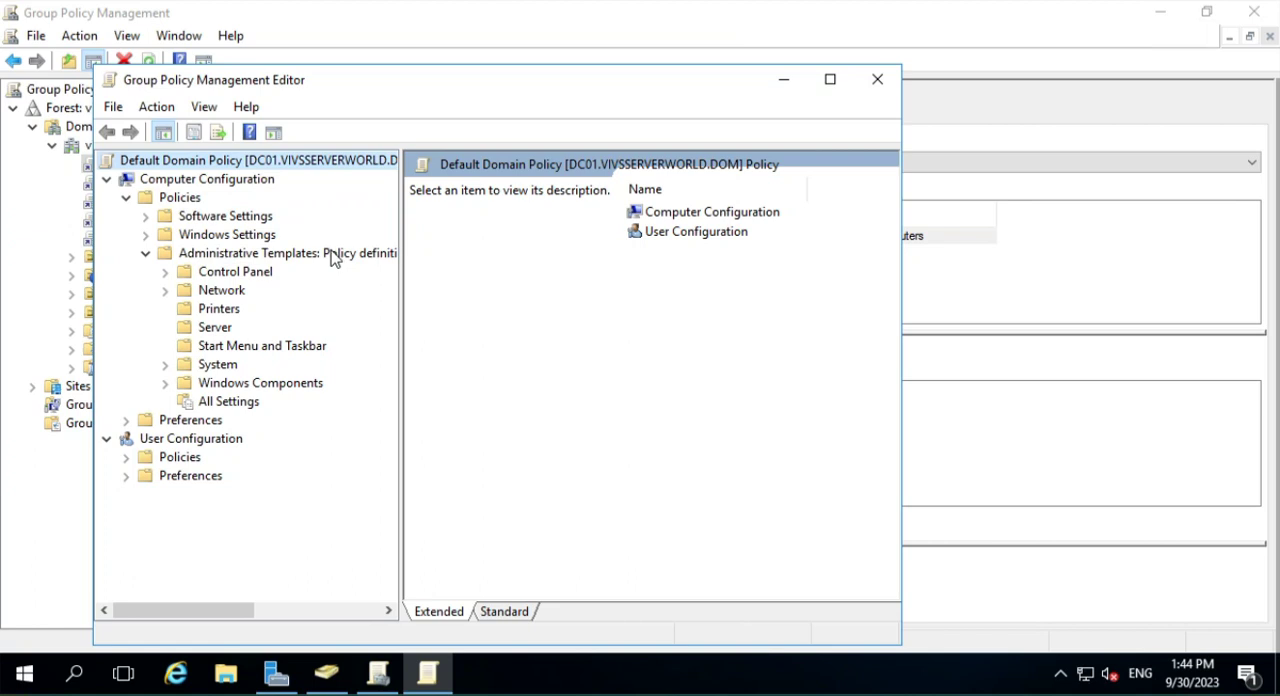
pyautogui.moveTo(399, 310); pyautogui.dragTo(634, 322)
pyautogui.click(830, 80)
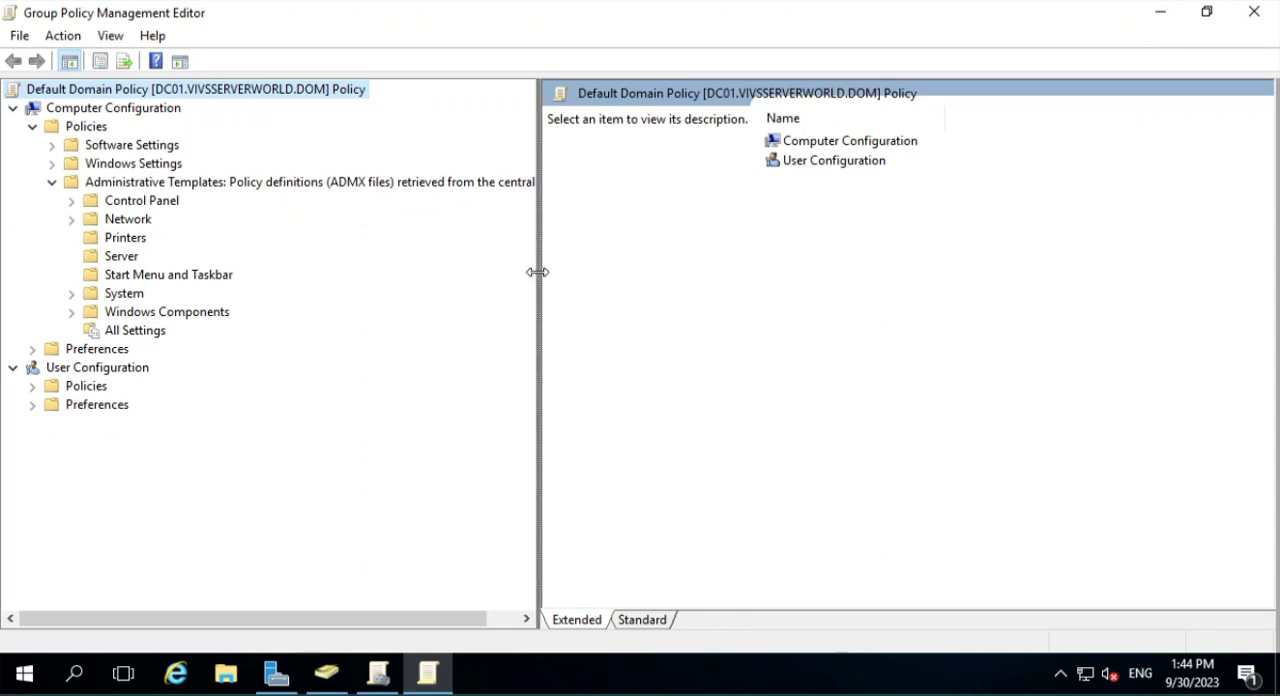
pyautogui.moveTo(537, 271); pyautogui.dragTo(668, 272)
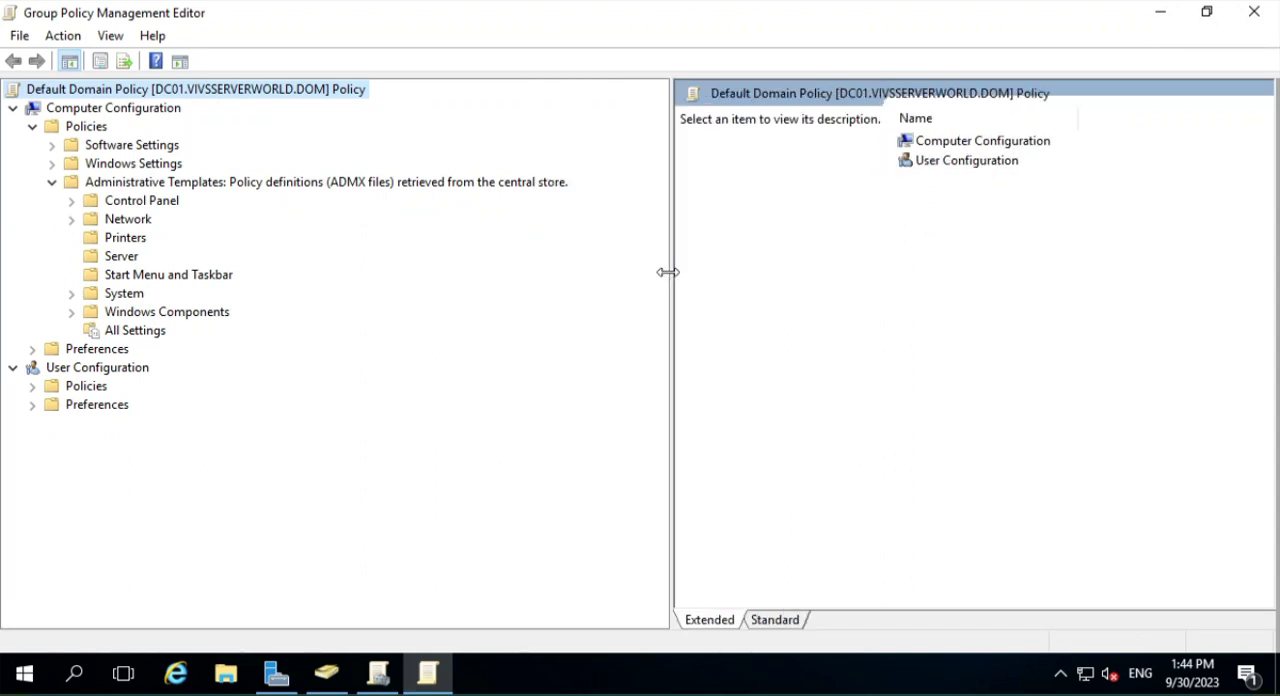
pyautogui.click(500, 182)
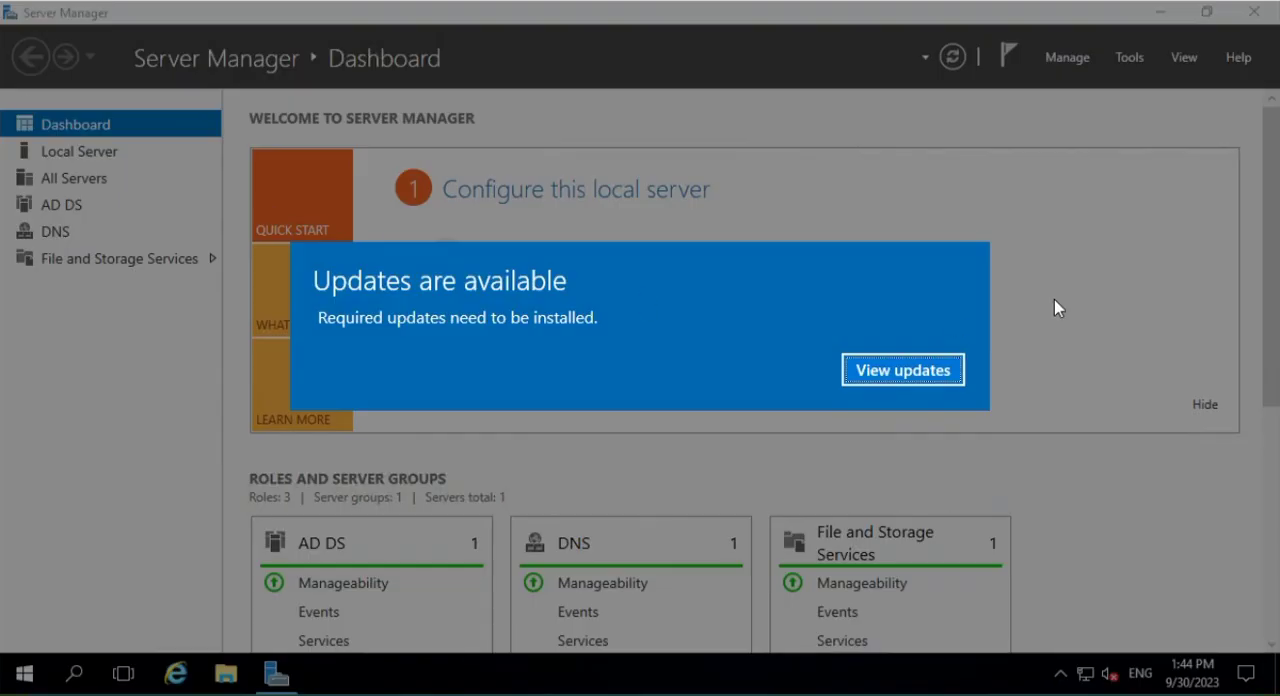
# - Dismiss the available-updates notice and open Group Policy Management from Server Manager
pyautogui.click(955, 368)
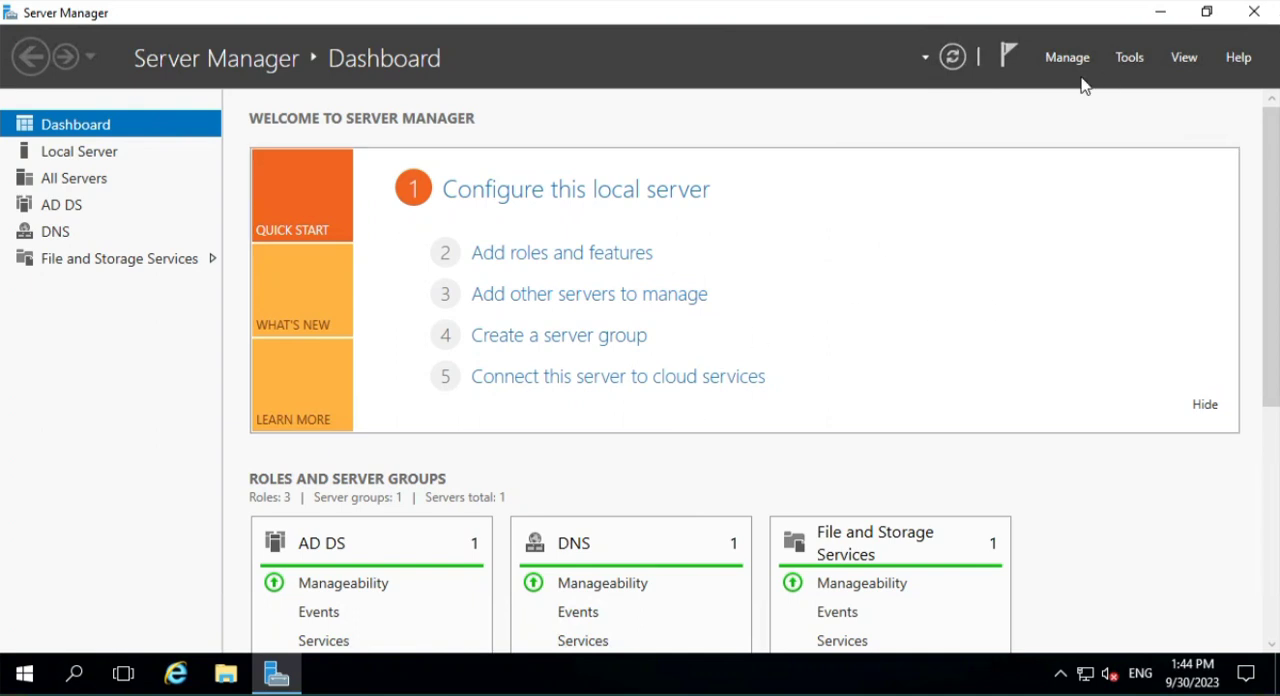
pyautogui.click(1130, 57)
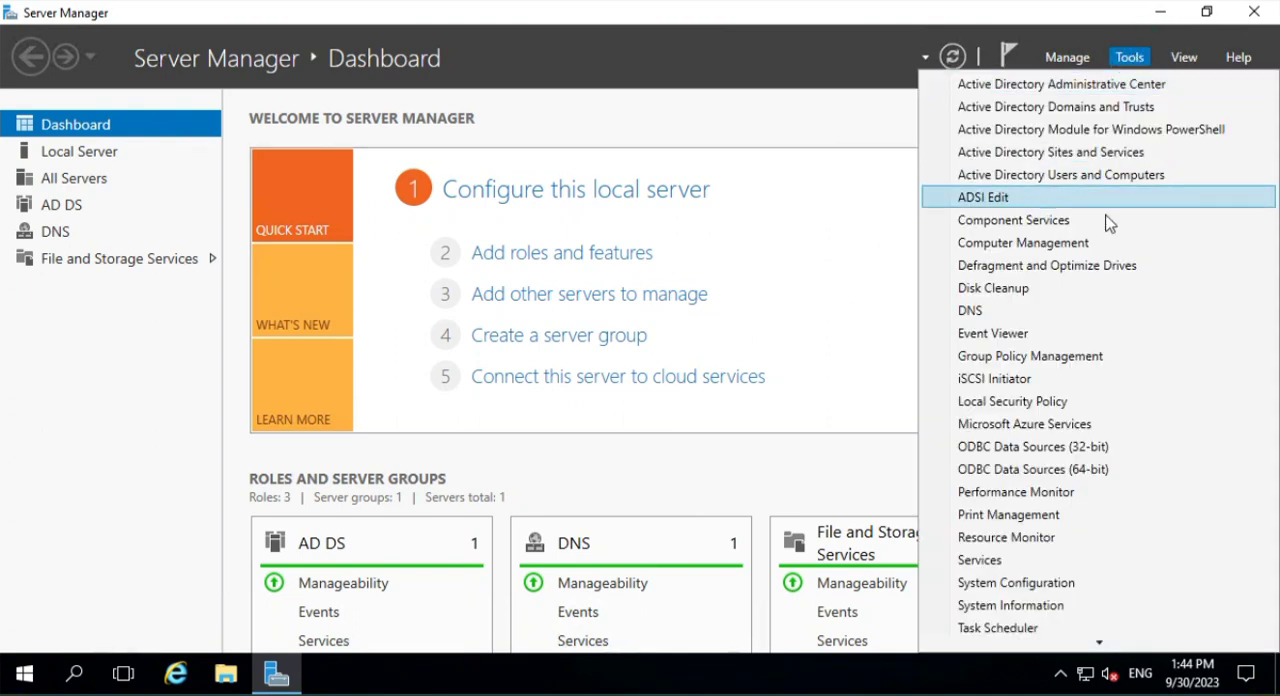
pyautogui.click(1095, 358)
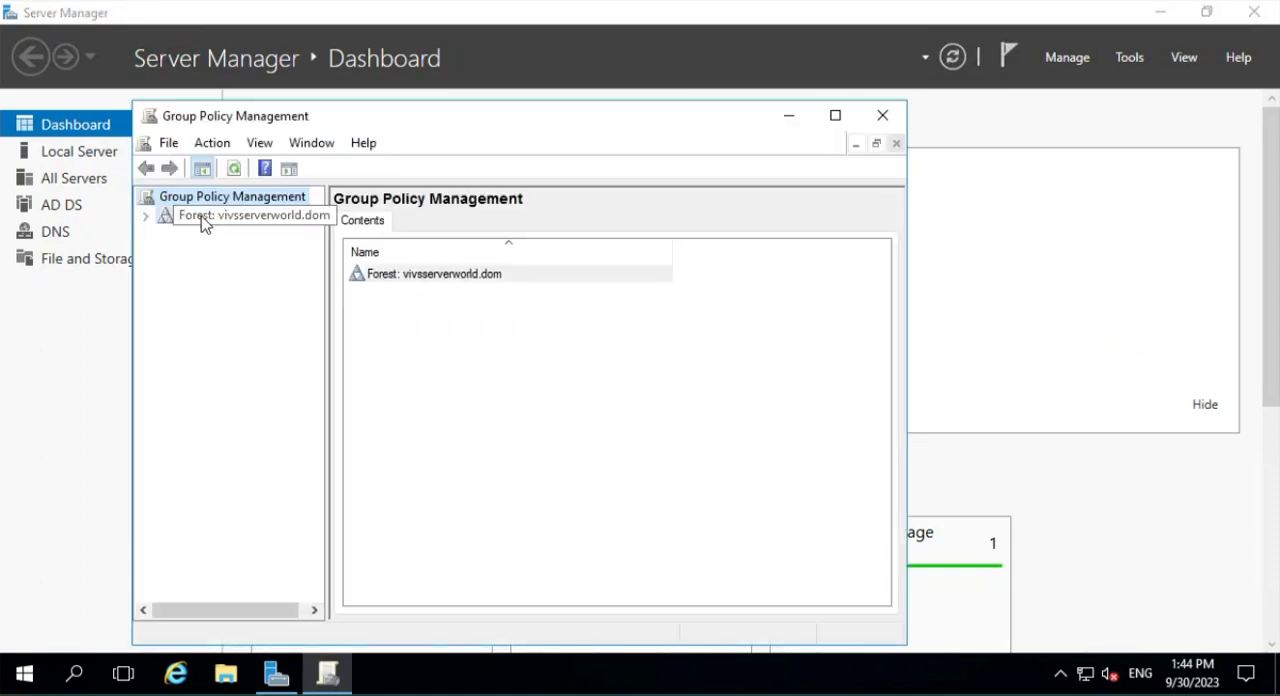
# - Expand the forest and its Domains node, select the vivsserverworld.dom domain and maximize the Group Policy Management window
pyautogui.click(200, 215)
pyautogui.click(145, 215)
pyautogui.click(214, 233)
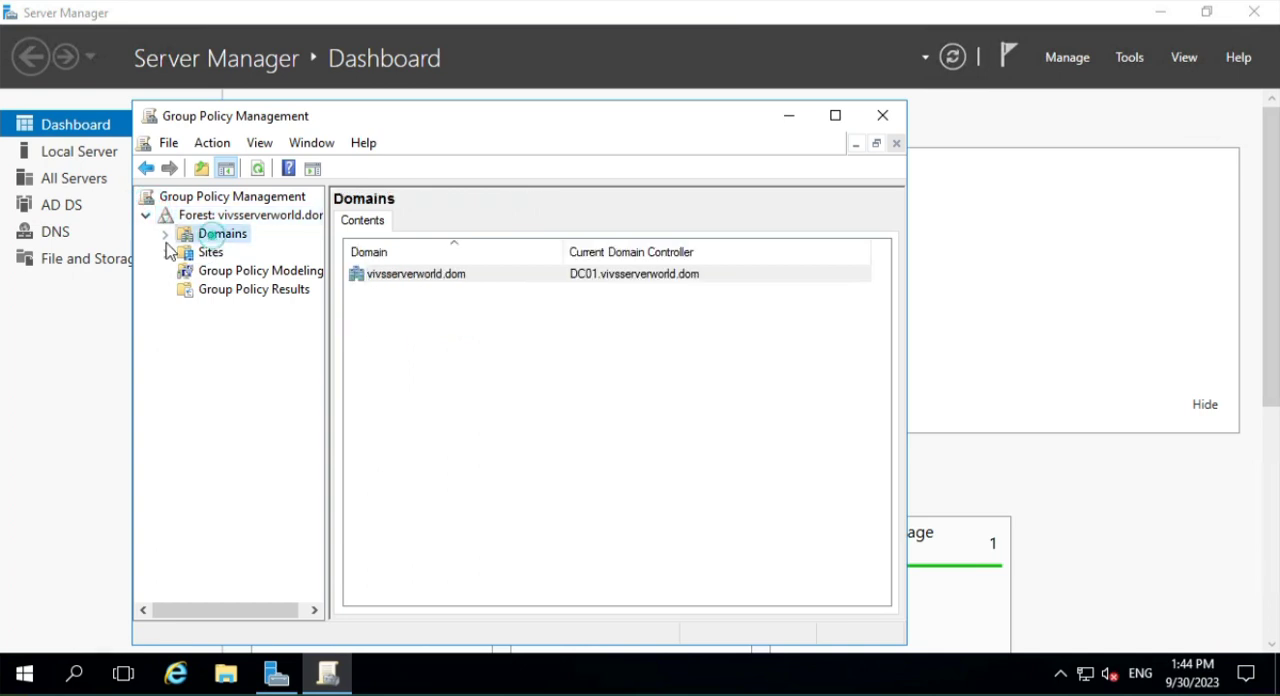
pyautogui.click(165, 234)
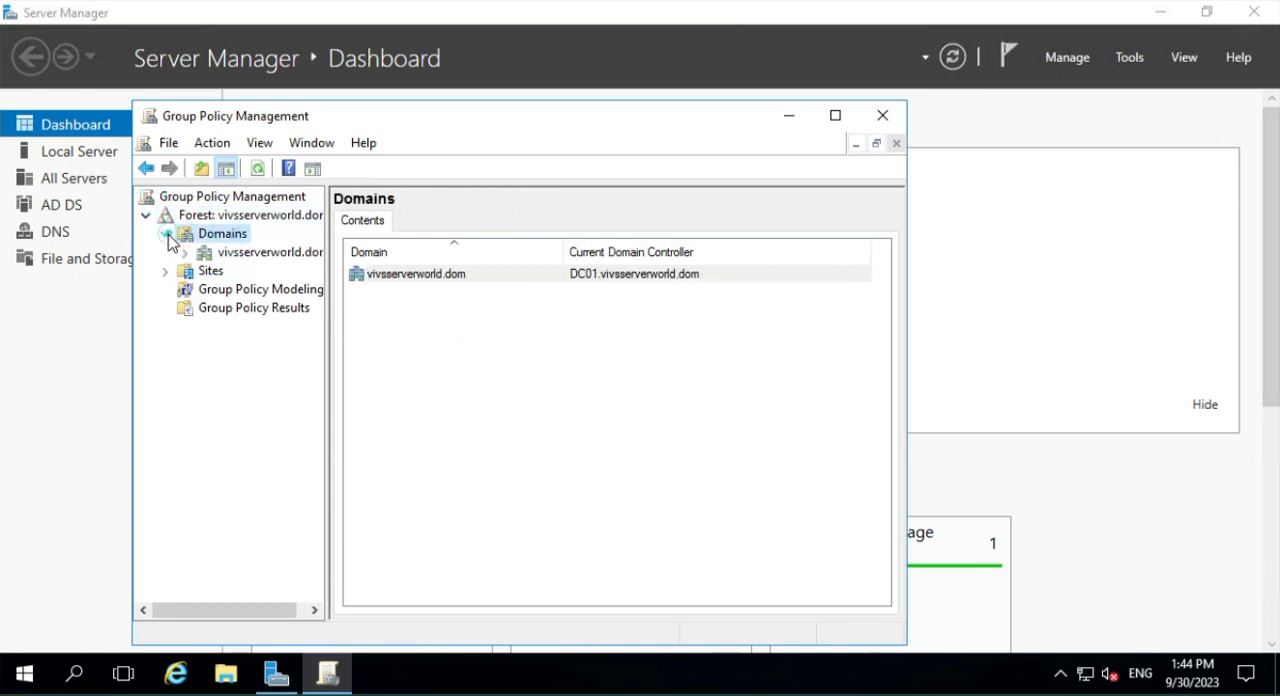
pyautogui.click(255, 253)
pyautogui.click(835, 115)
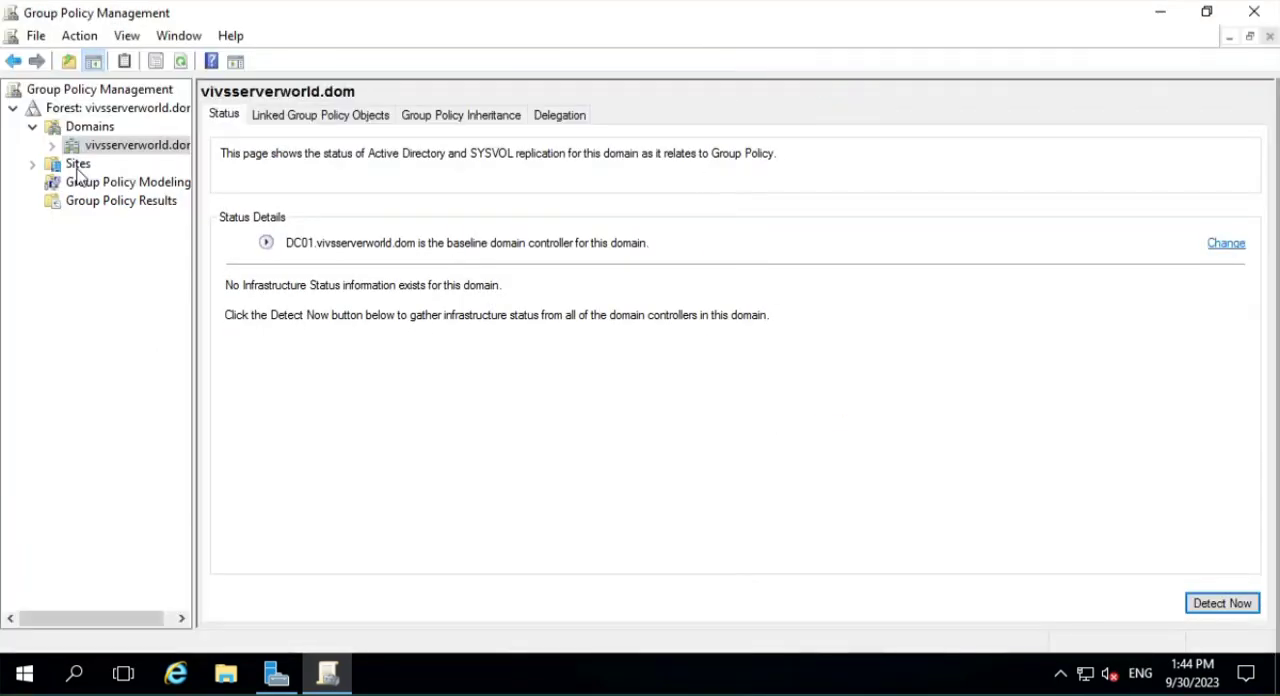
# - Expand vivsserverworld.dom in a widened tree pane and open its linked Default Domain Policy for editing
pyautogui.click(52, 145)
pyautogui.moveTo(195, 265); pyautogui.dragTo(352, 263)
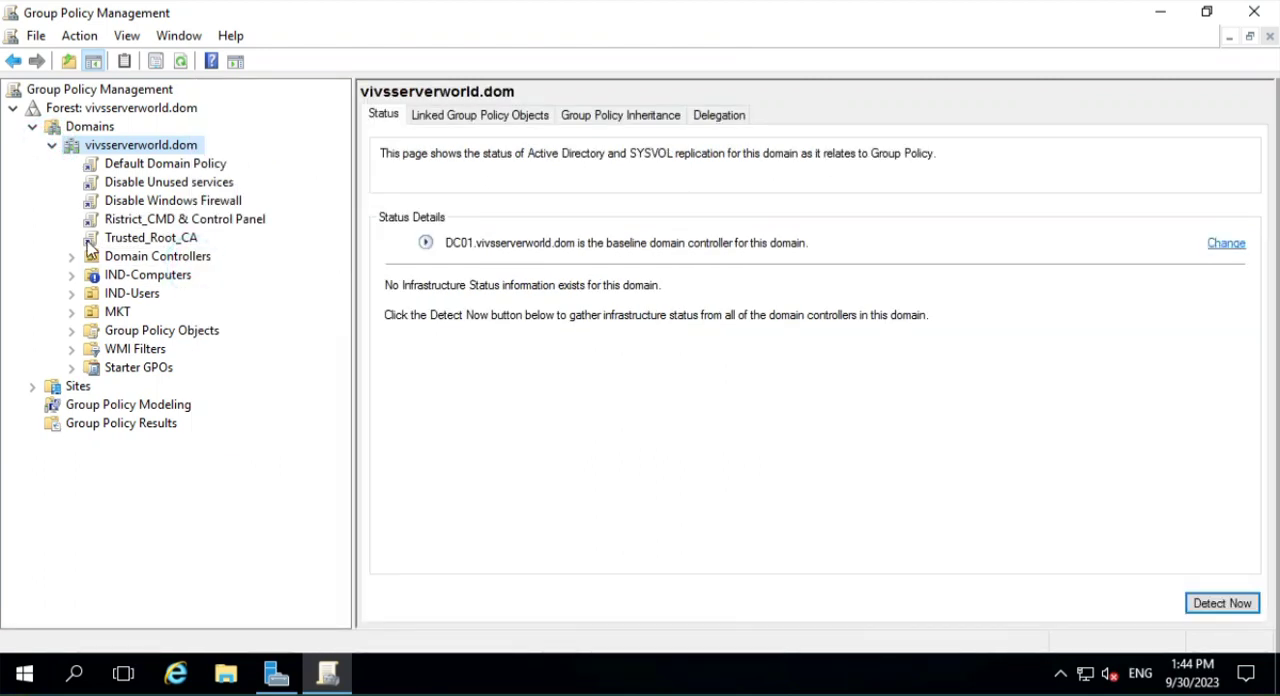
pyautogui.rightClick(175, 164)
pyautogui.click(224, 168)
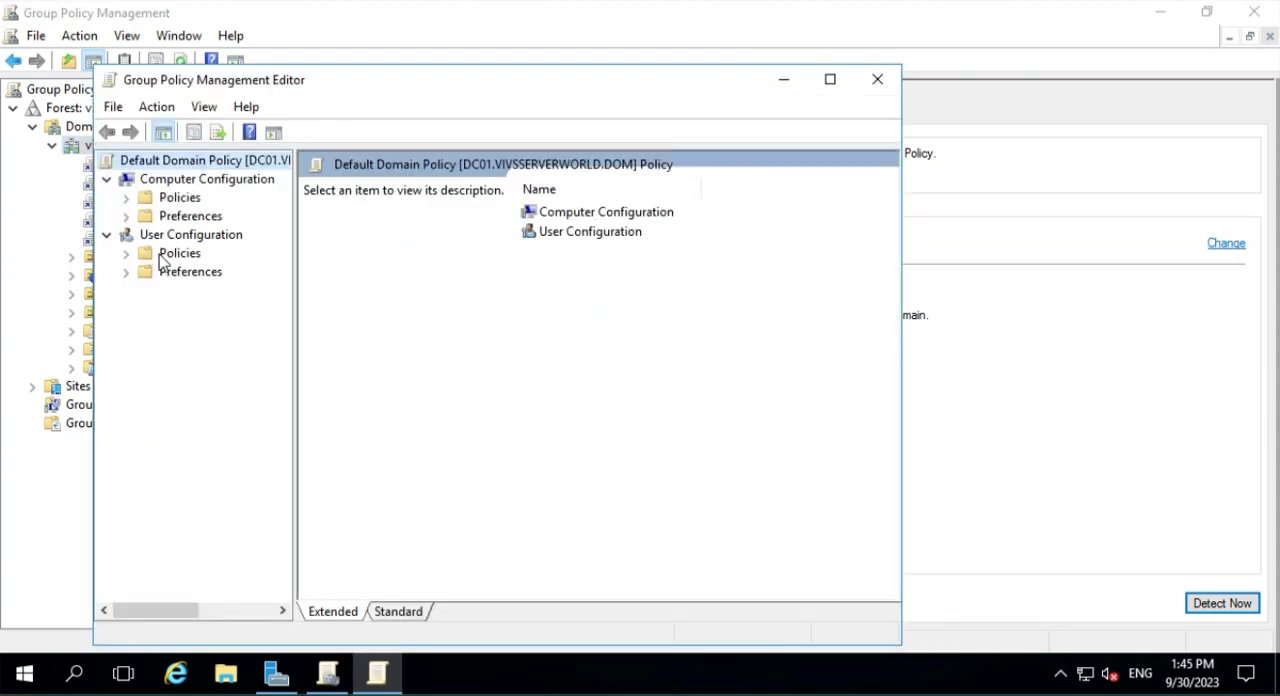
# - Select Administrative Templates under the Computer Configuration's Policies, in a maximized editor with a tree pane wide enough to read its source
pyautogui.click(126, 198)
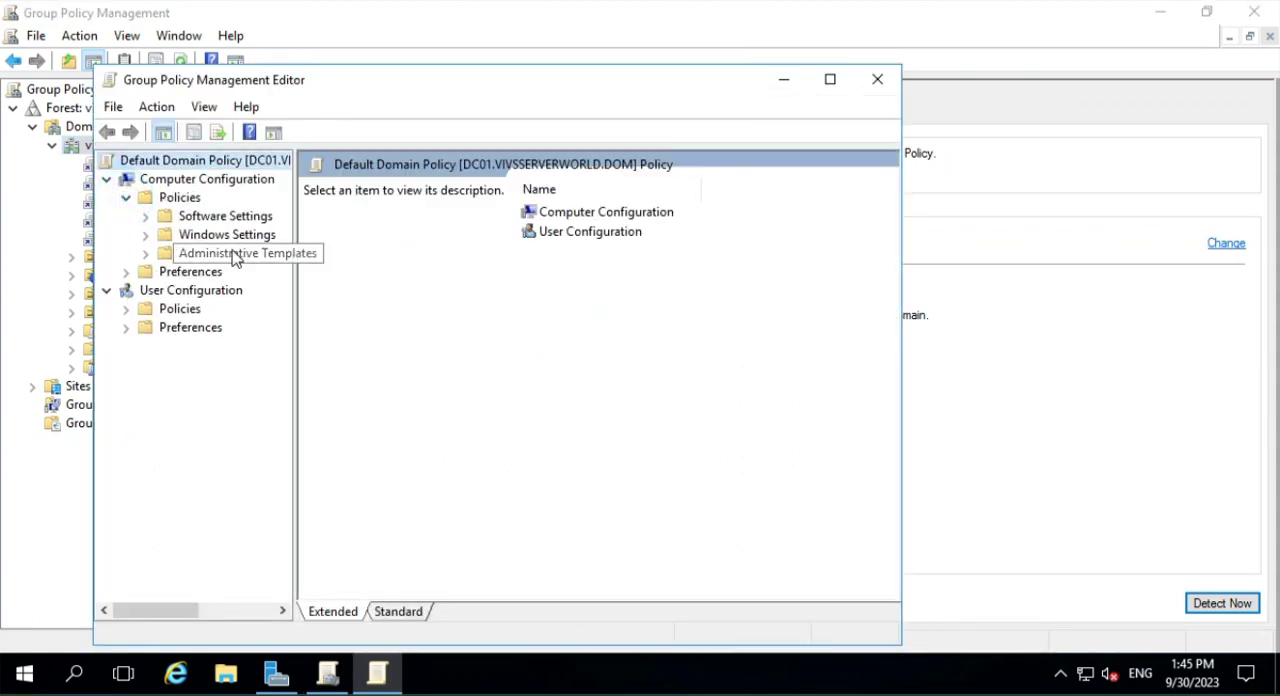
pyautogui.click(146, 253)
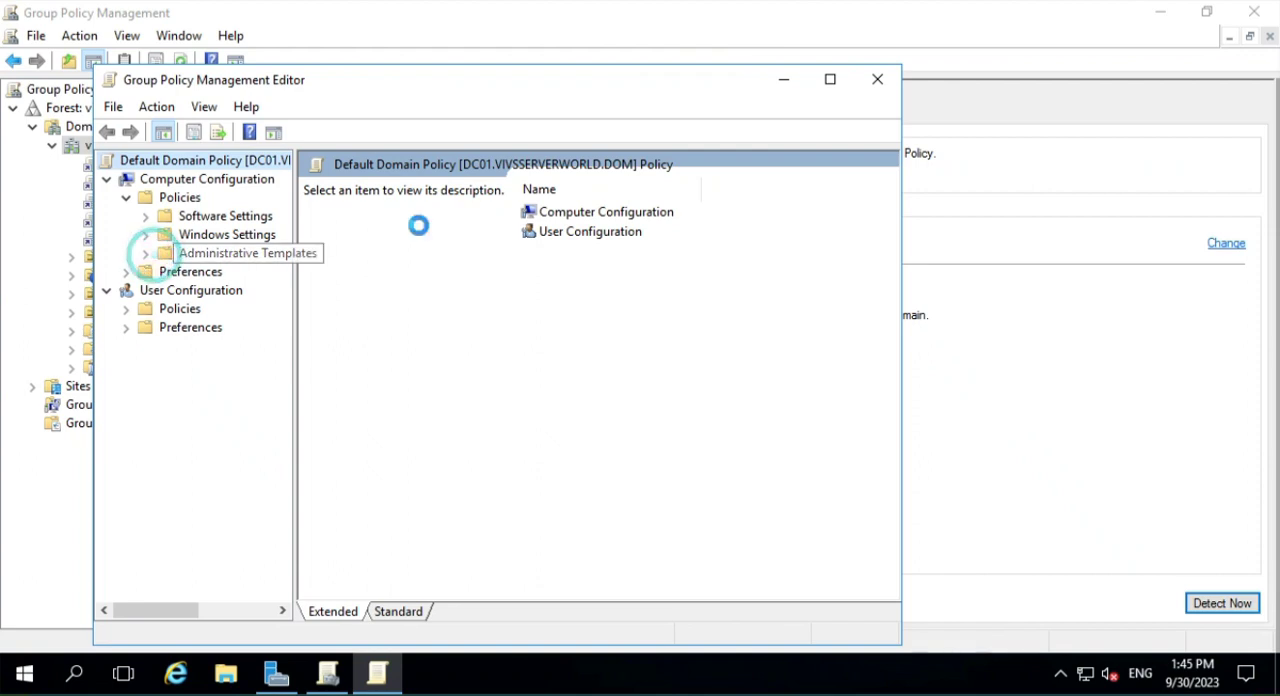
pyautogui.click(829, 81)
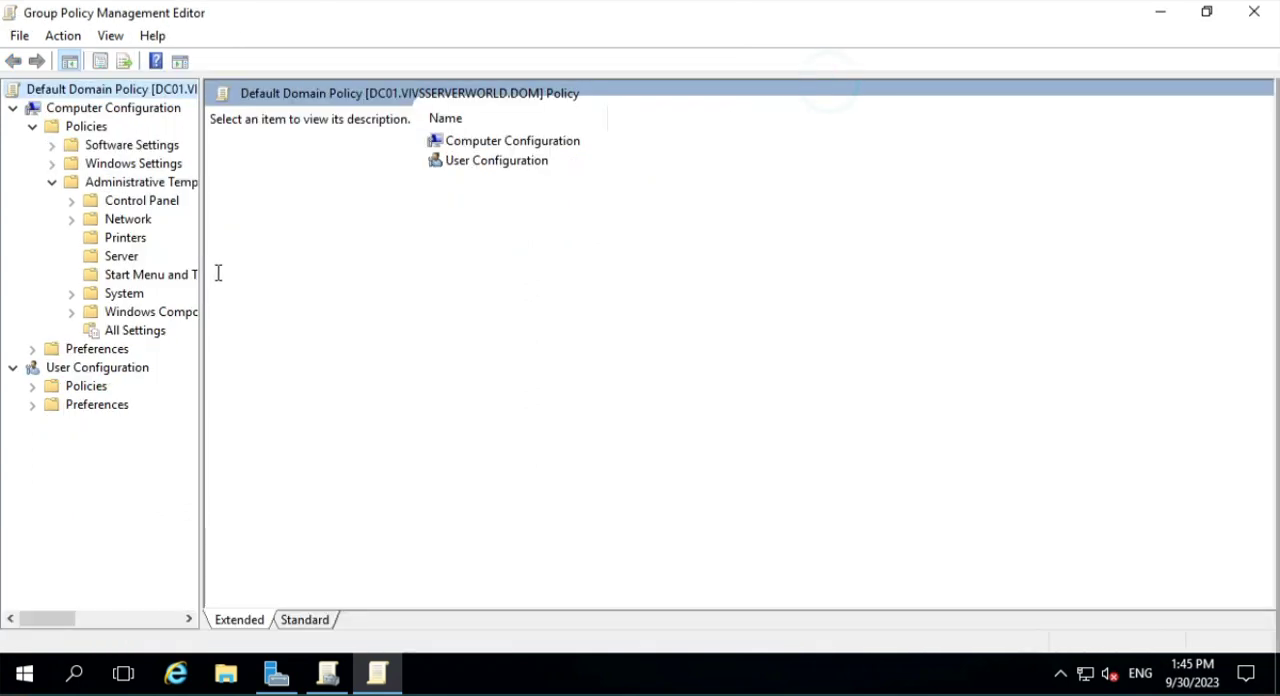
pyautogui.moveTo(201, 270); pyautogui.dragTo(433, 253)
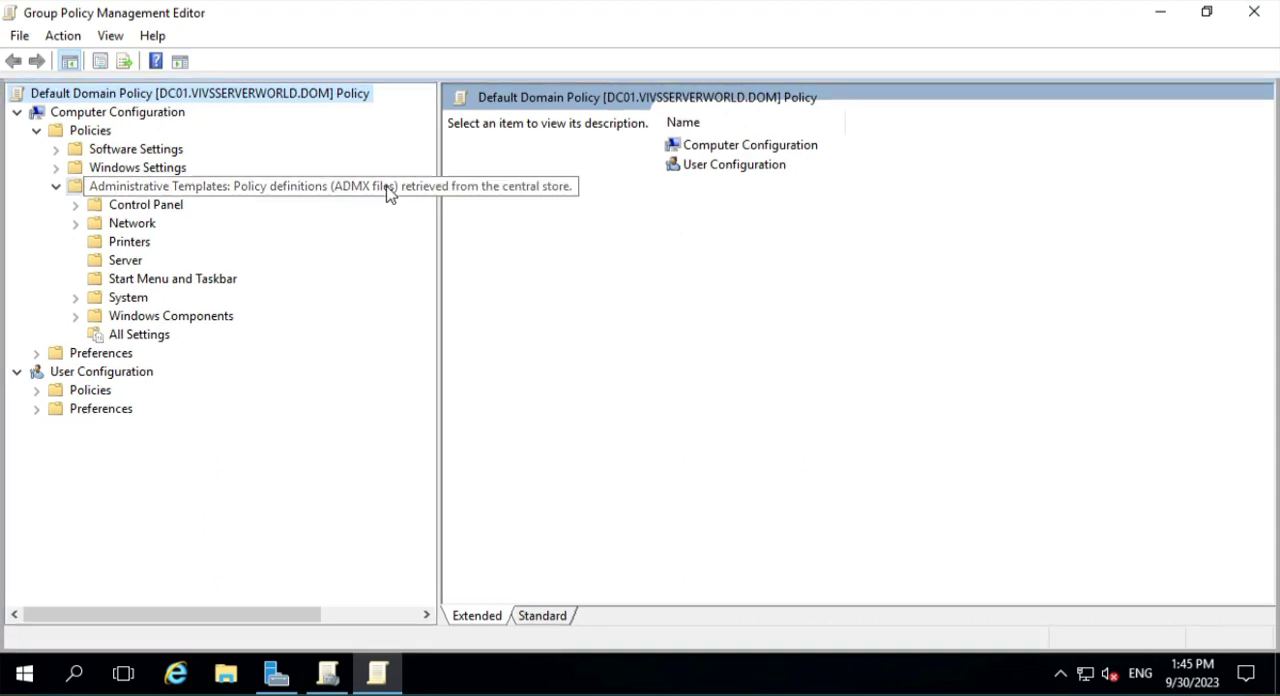
pyautogui.click(389, 193)
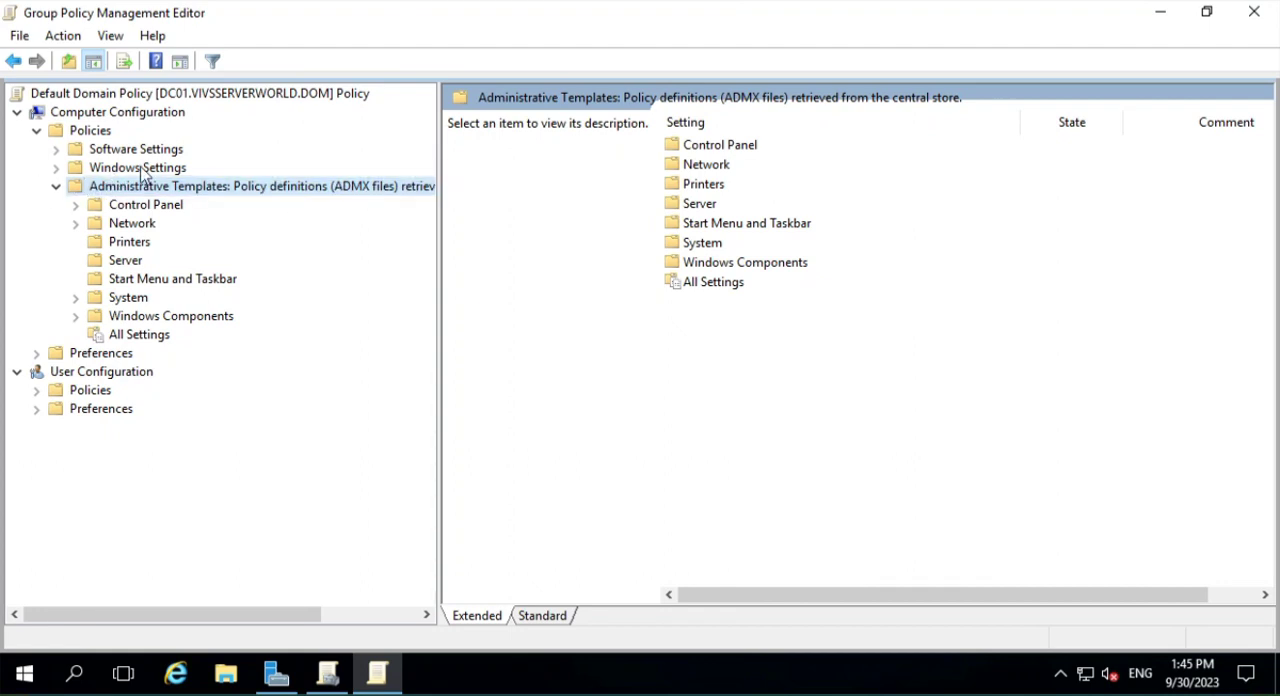
# - Examine the Windows Components, Control Panel and Network categories under the Computer Configuration's Administrative Templates, collapsing each one again
pyautogui.click(56, 187)
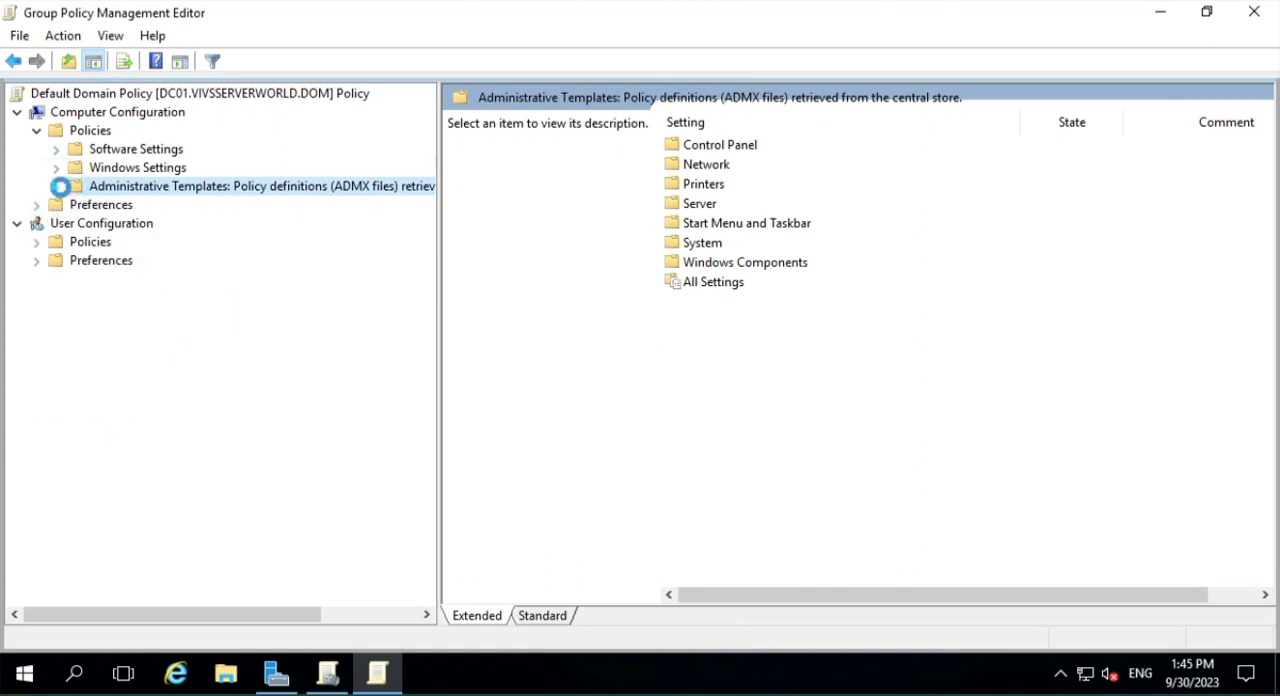
pyautogui.click(56, 186)
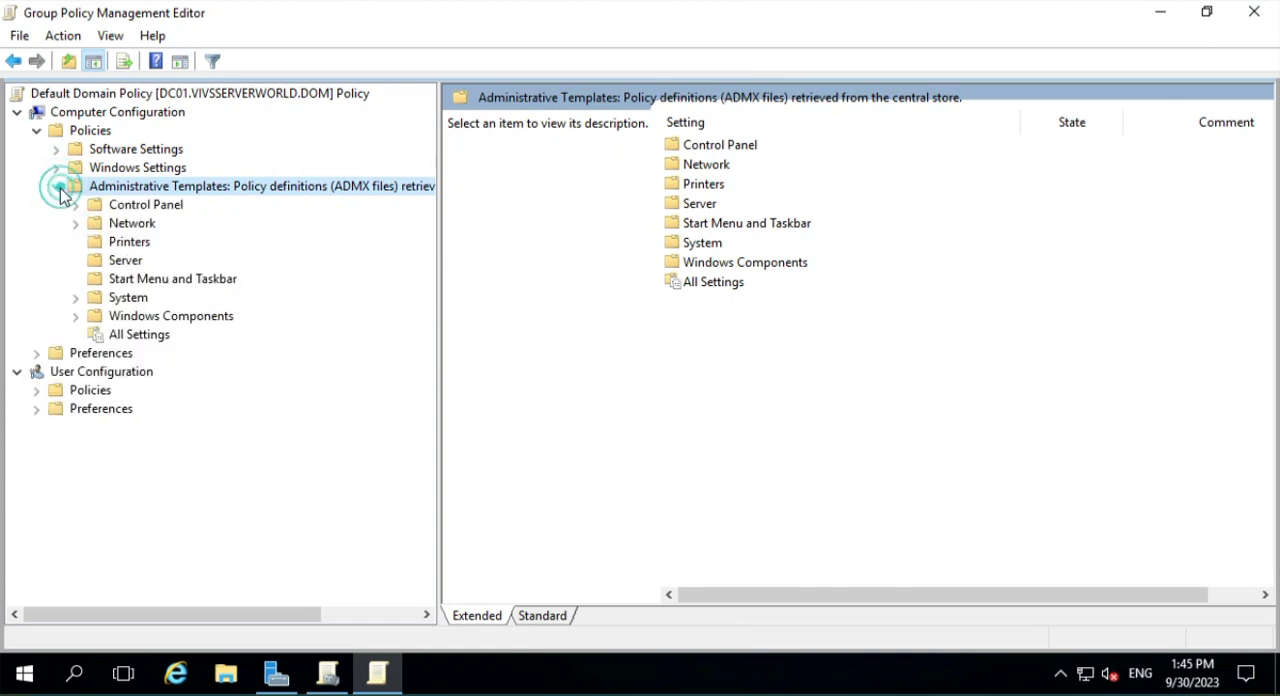
pyautogui.click(75, 316)
pyautogui.scroll(4, 278, 355)
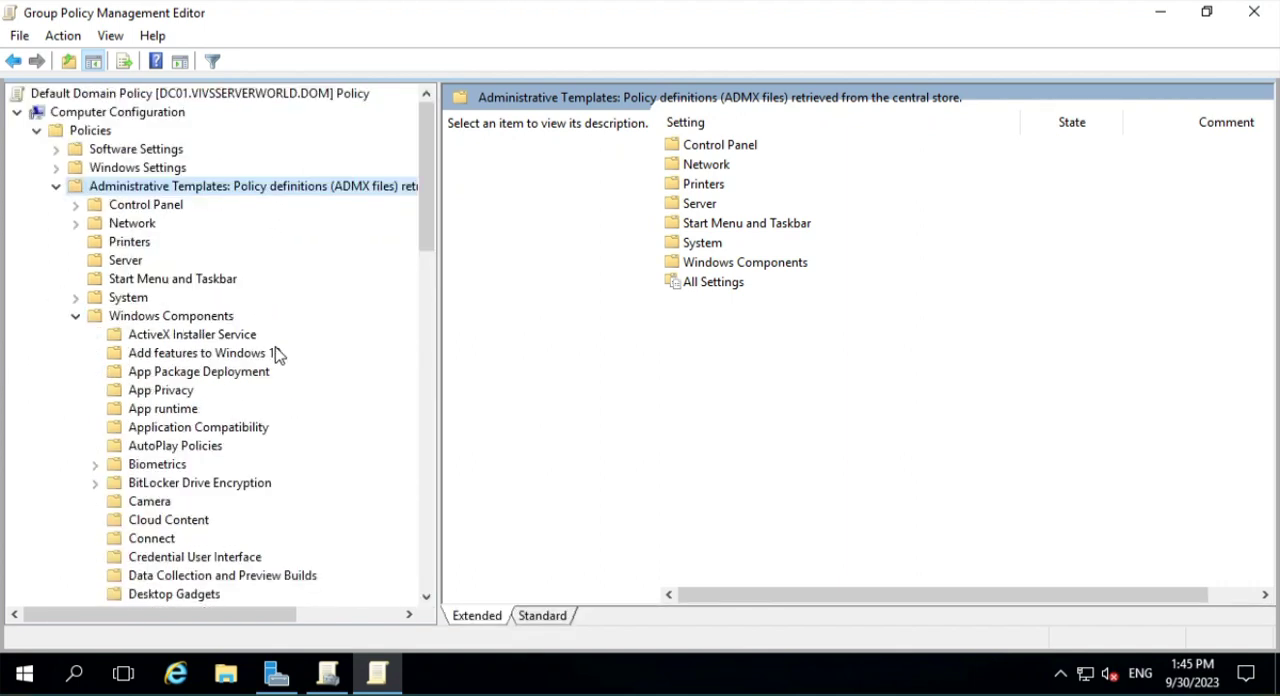
pyautogui.click(75, 316)
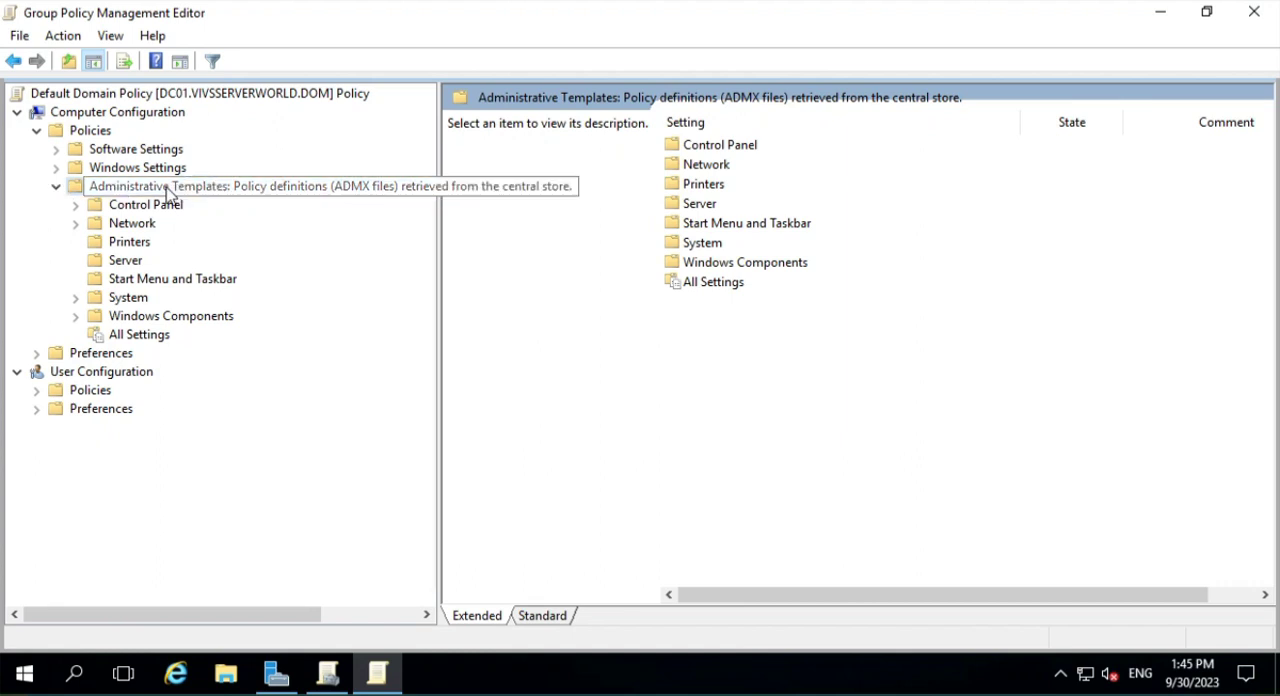
pyautogui.click(76, 205)
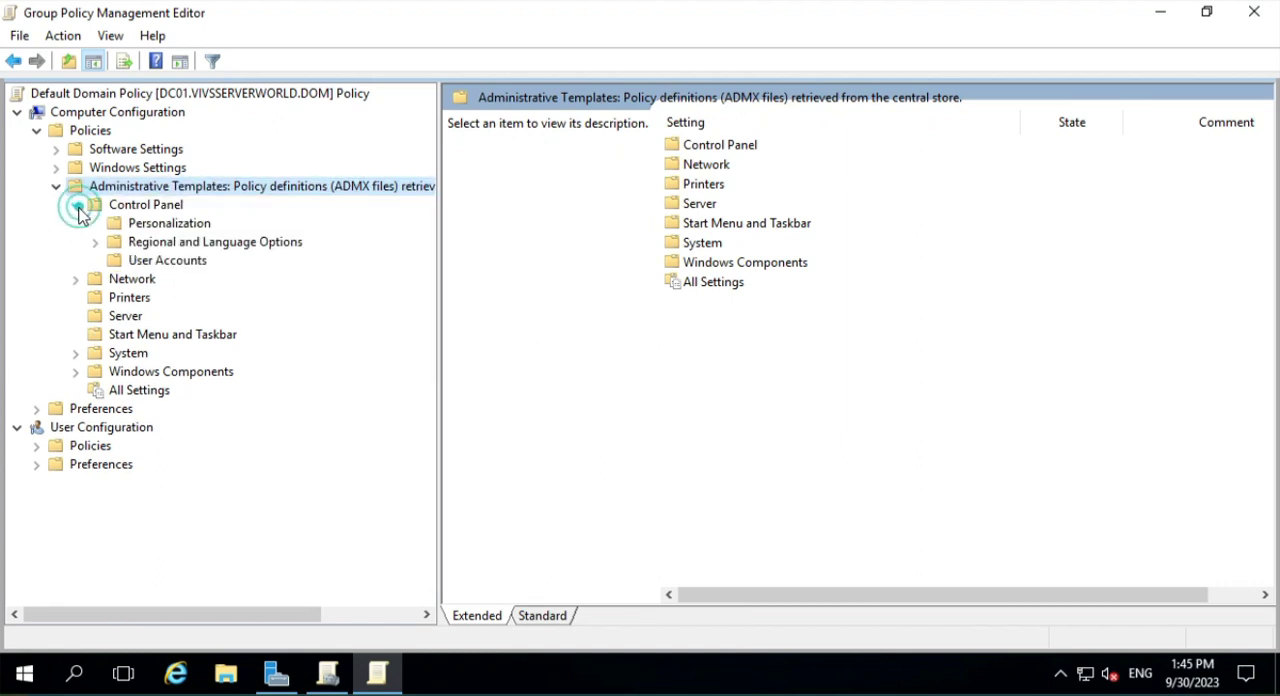
pyautogui.click(75, 279)
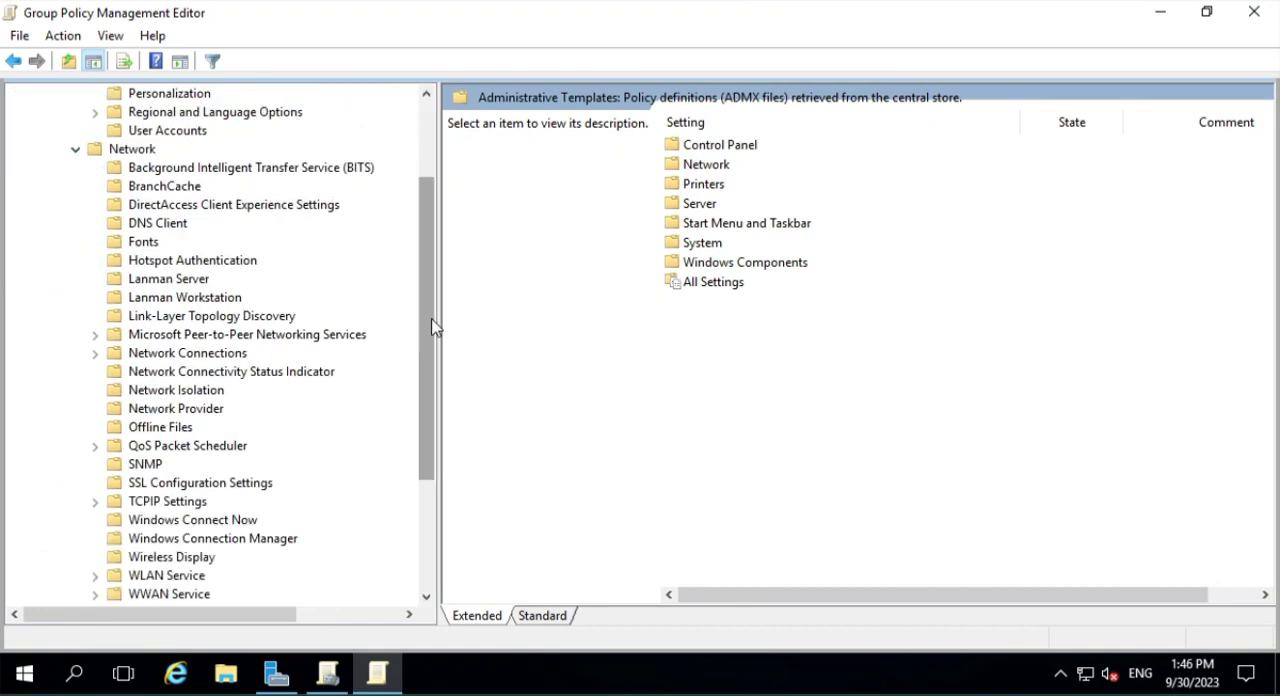
pyautogui.moveTo(432, 323); pyautogui.dragTo(434, 197)
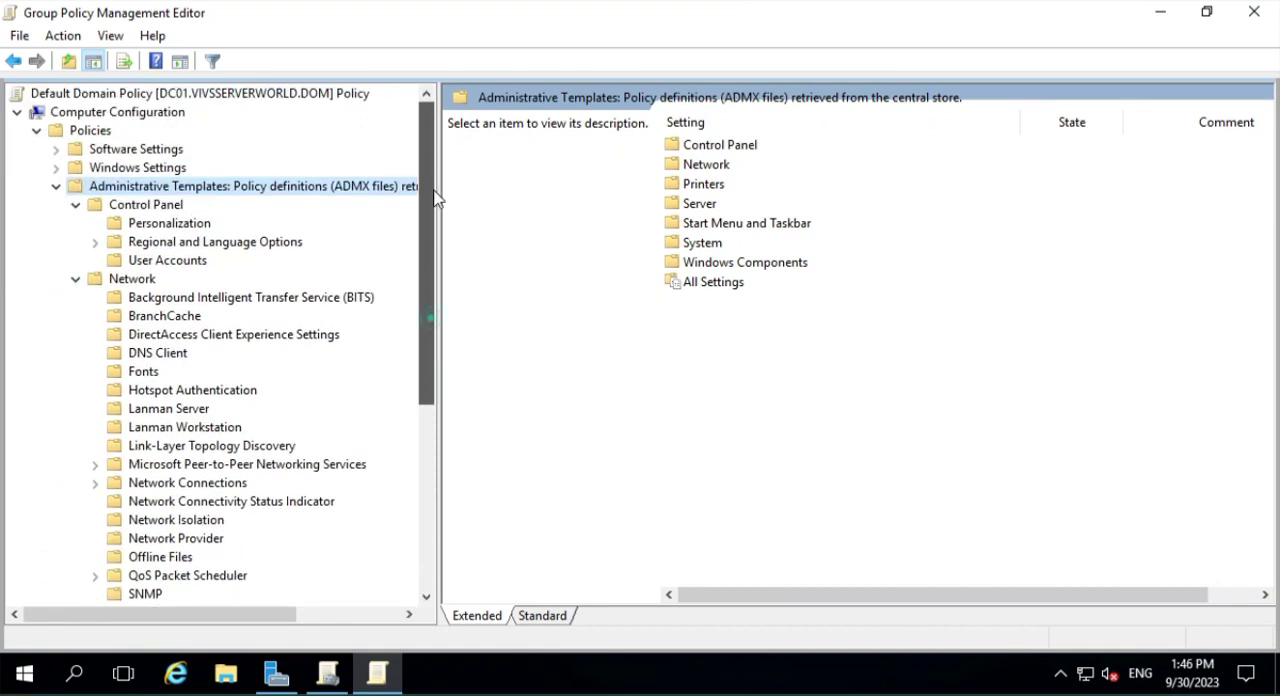
pyautogui.click(76, 279)
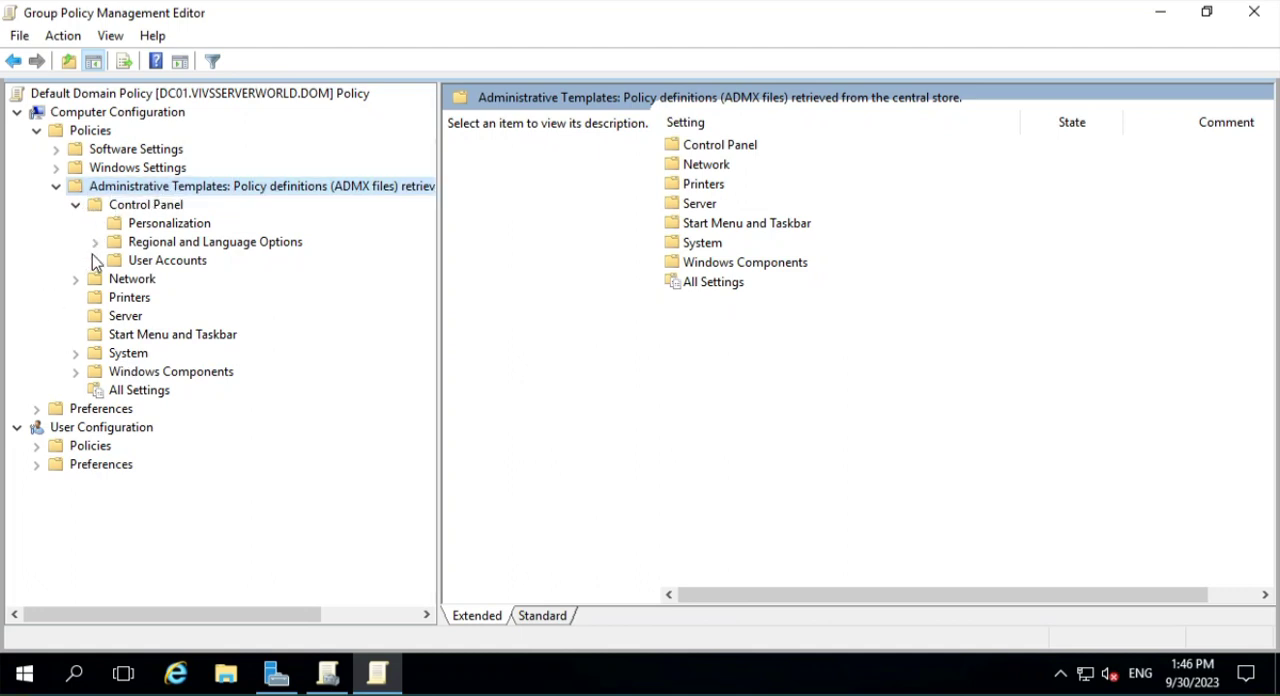
pyautogui.click(76, 205)
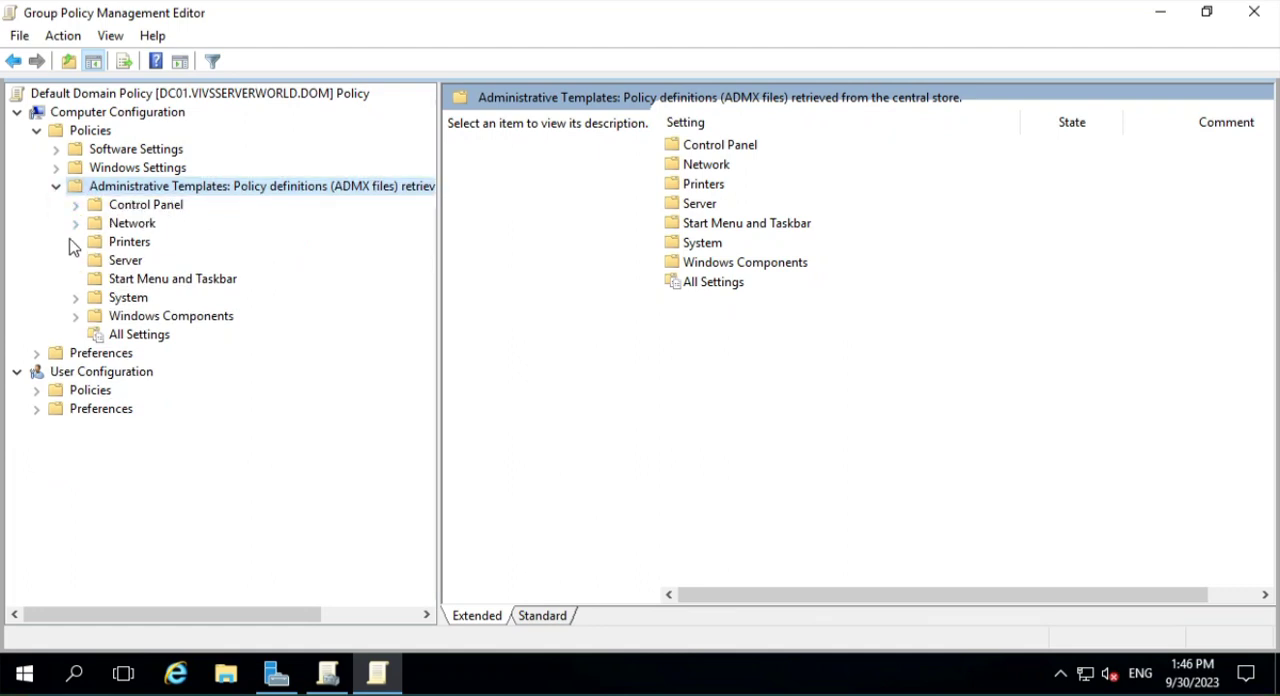
pyautogui.click(76, 226)
pyautogui.click(74, 151)
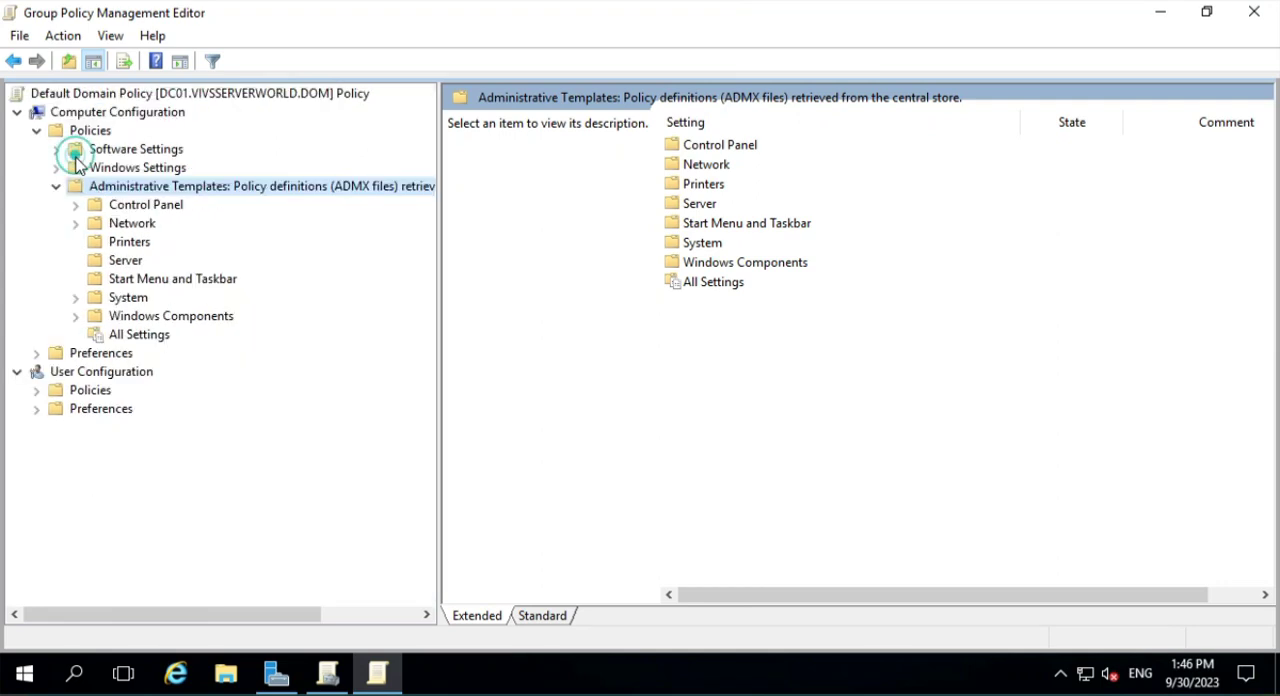
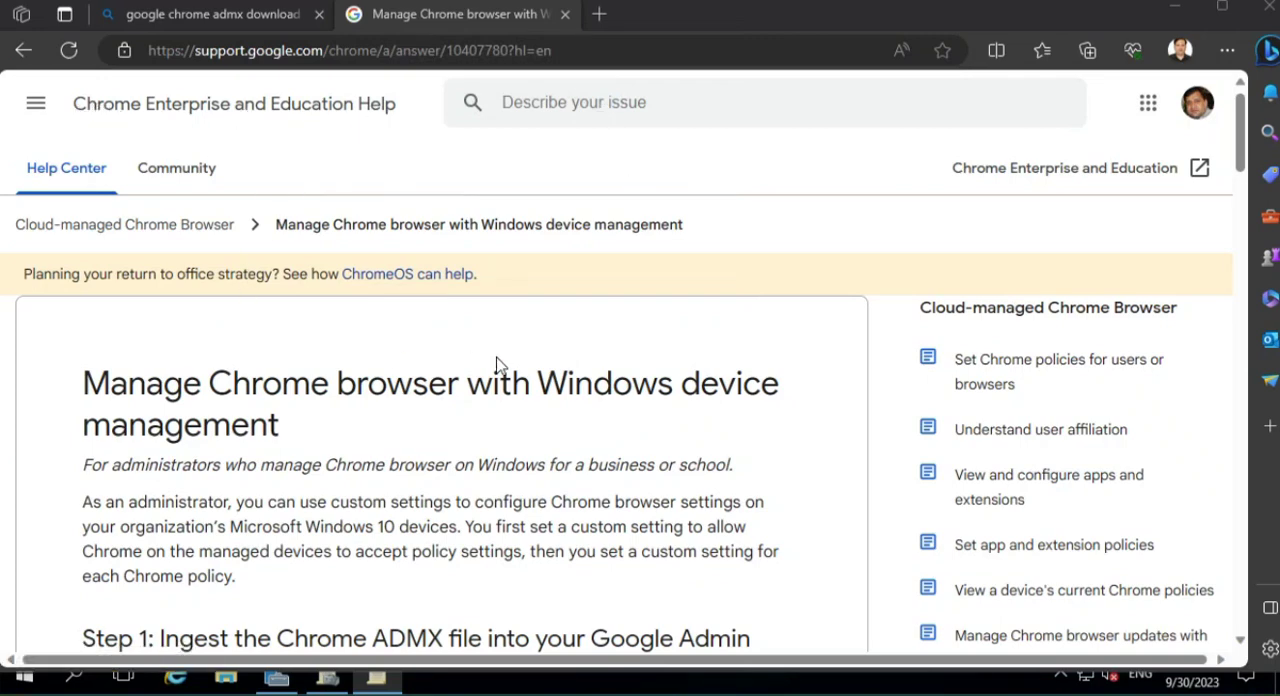
# - Open the Chrome ADMX templates download page linked in Step 1 of the help article and accept its cookie notice
pyautogui.scroll(-1, 40, 331)
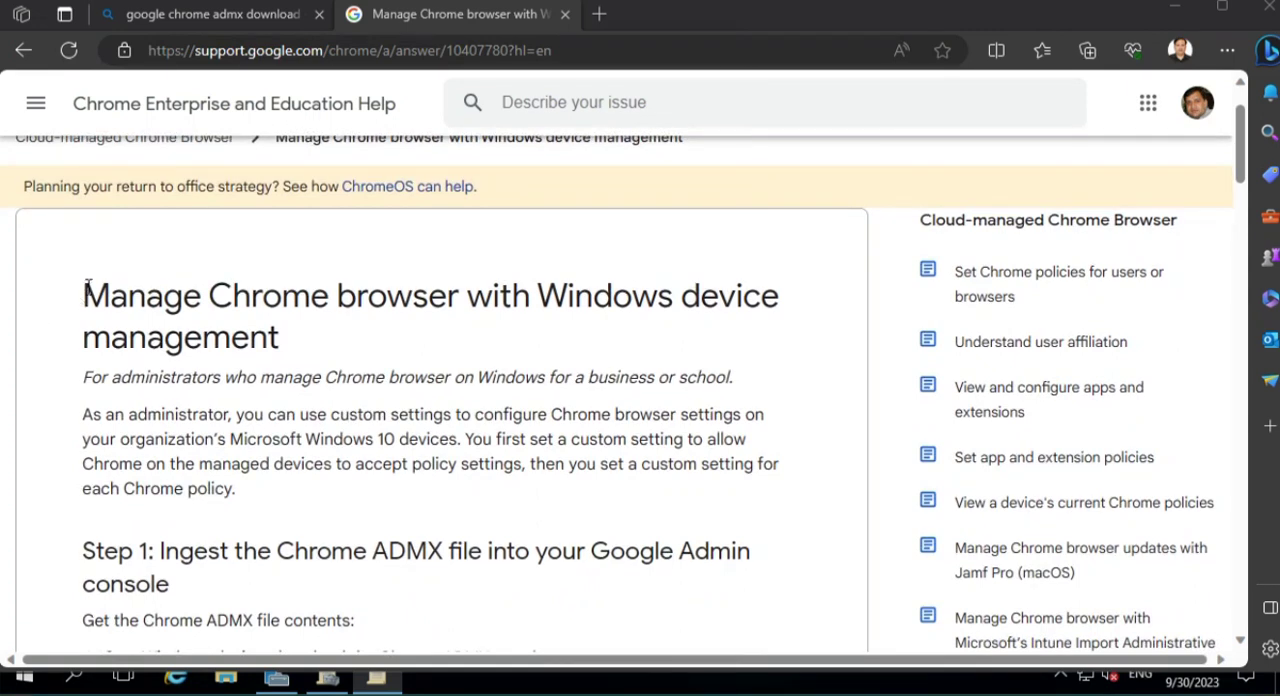
pyautogui.moveTo(88, 287); pyautogui.dragTo(447, 344)
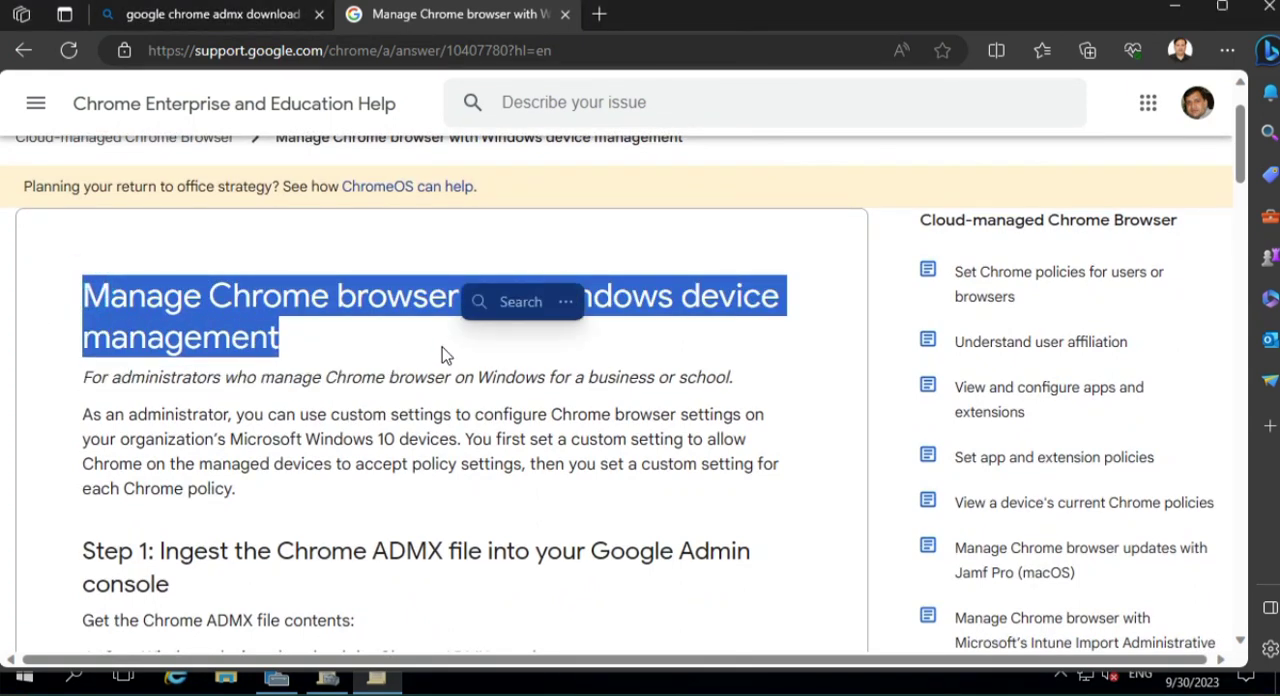
pyautogui.scroll(-2, 329, 513)
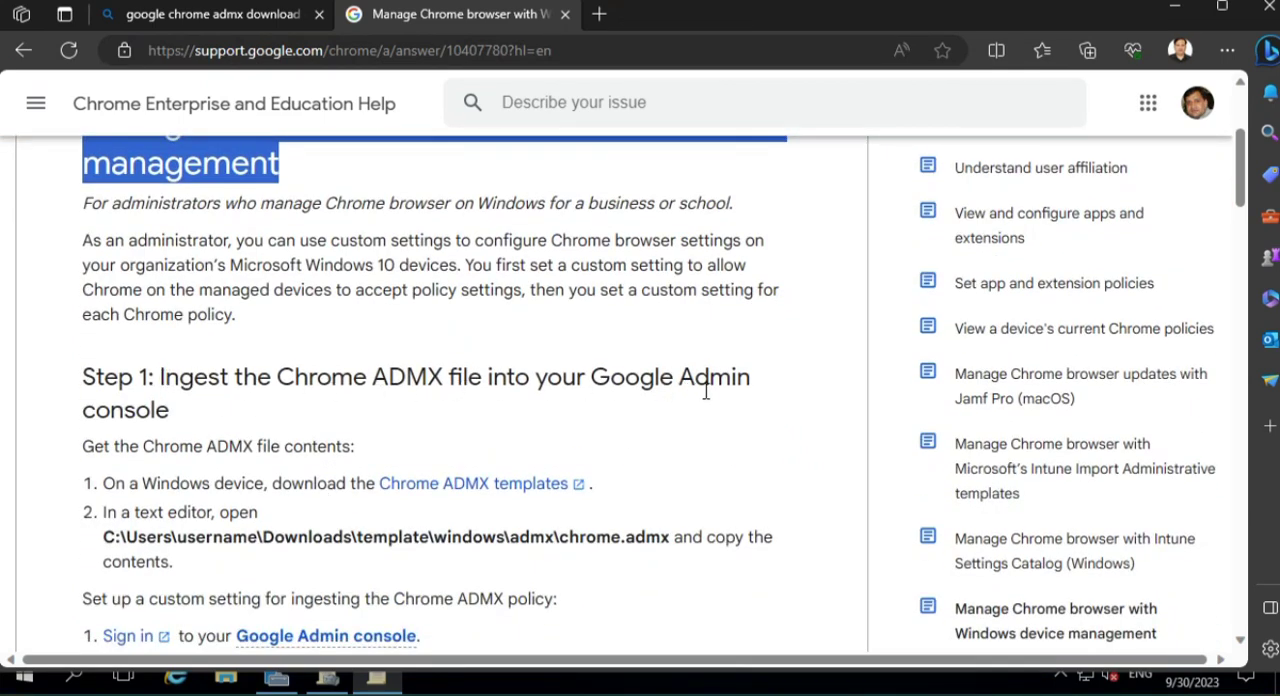
pyautogui.scroll(-2, 285, 510)
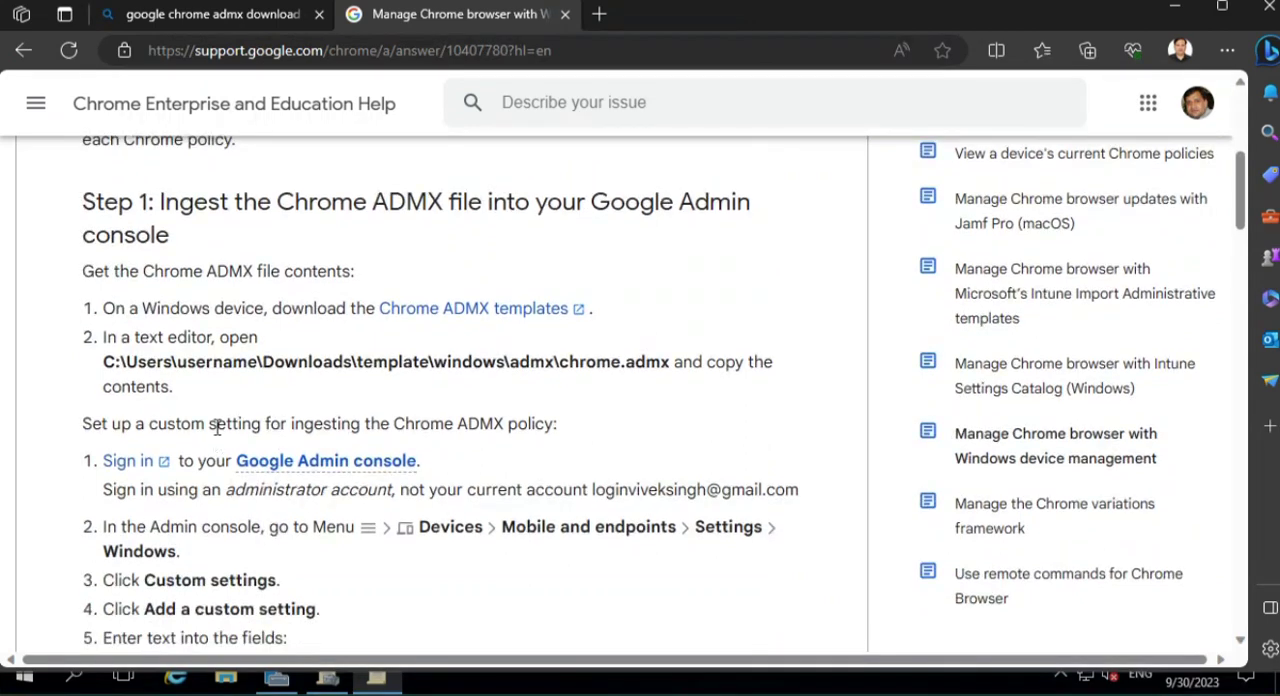
pyautogui.click(493, 311)
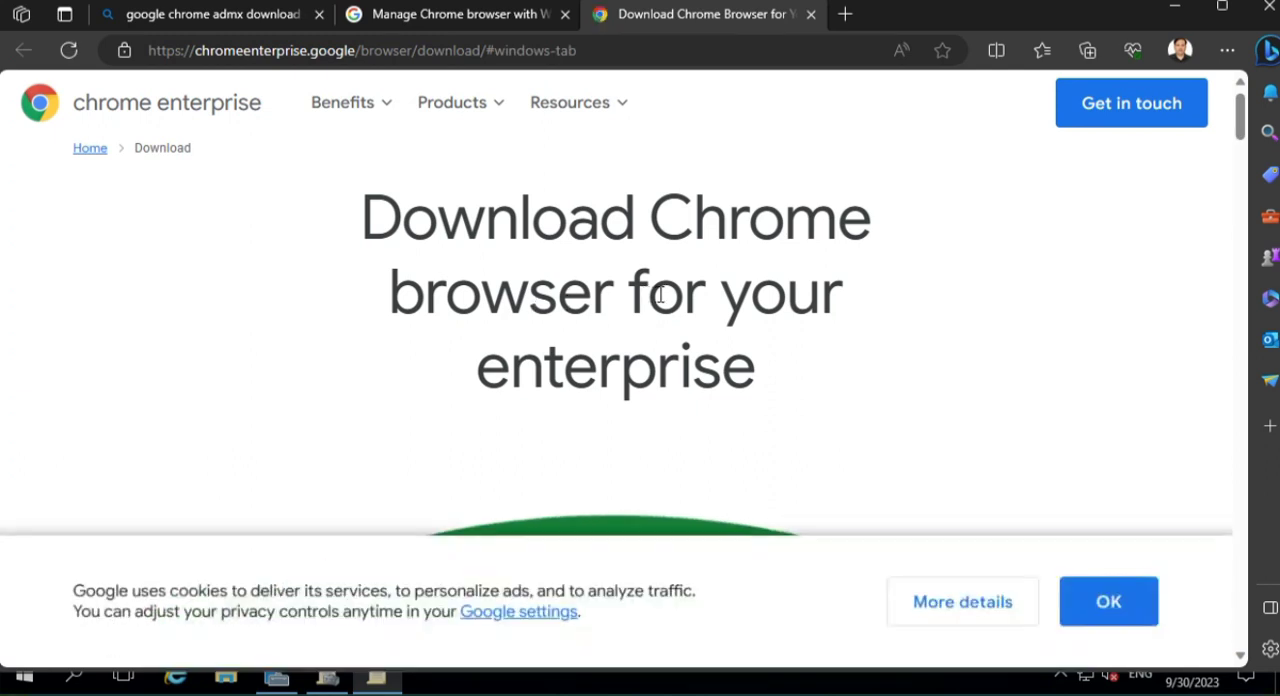
pyautogui.click(1106, 606)
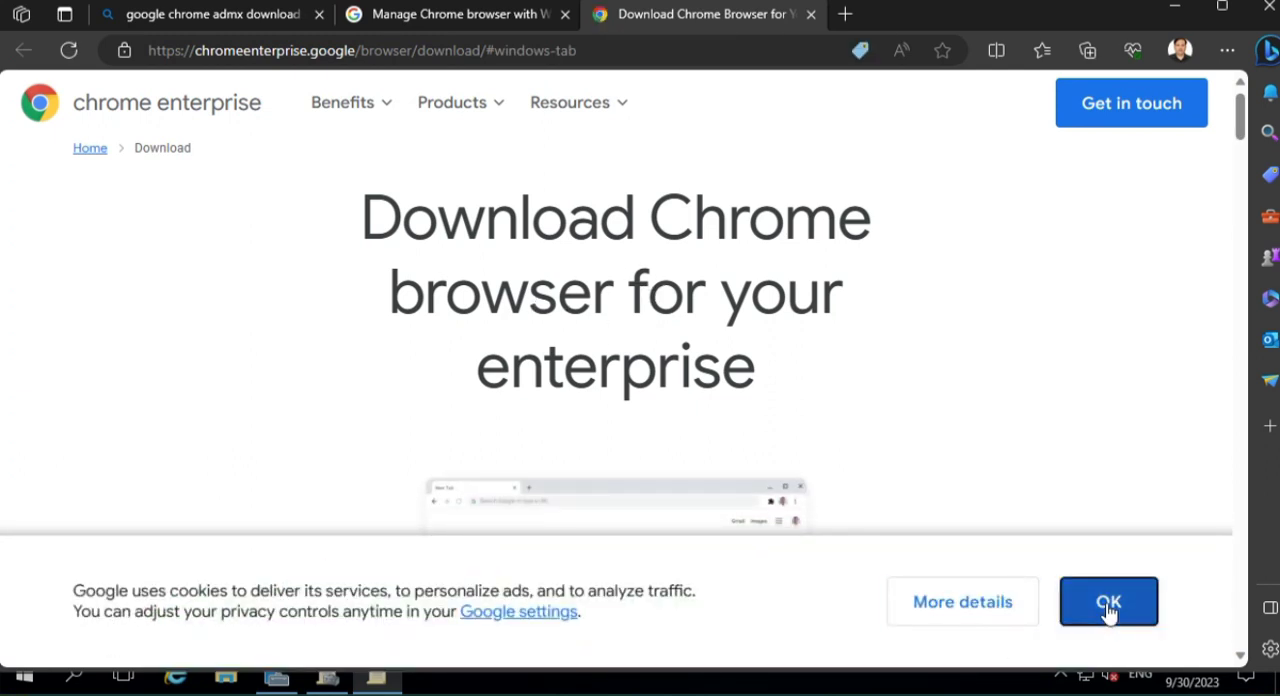
# - Download the Chrome ADM/ADMX policy templates from the Manage Policies section, accepting the terms of service
pyautogui.scroll(-5, 812, 431)
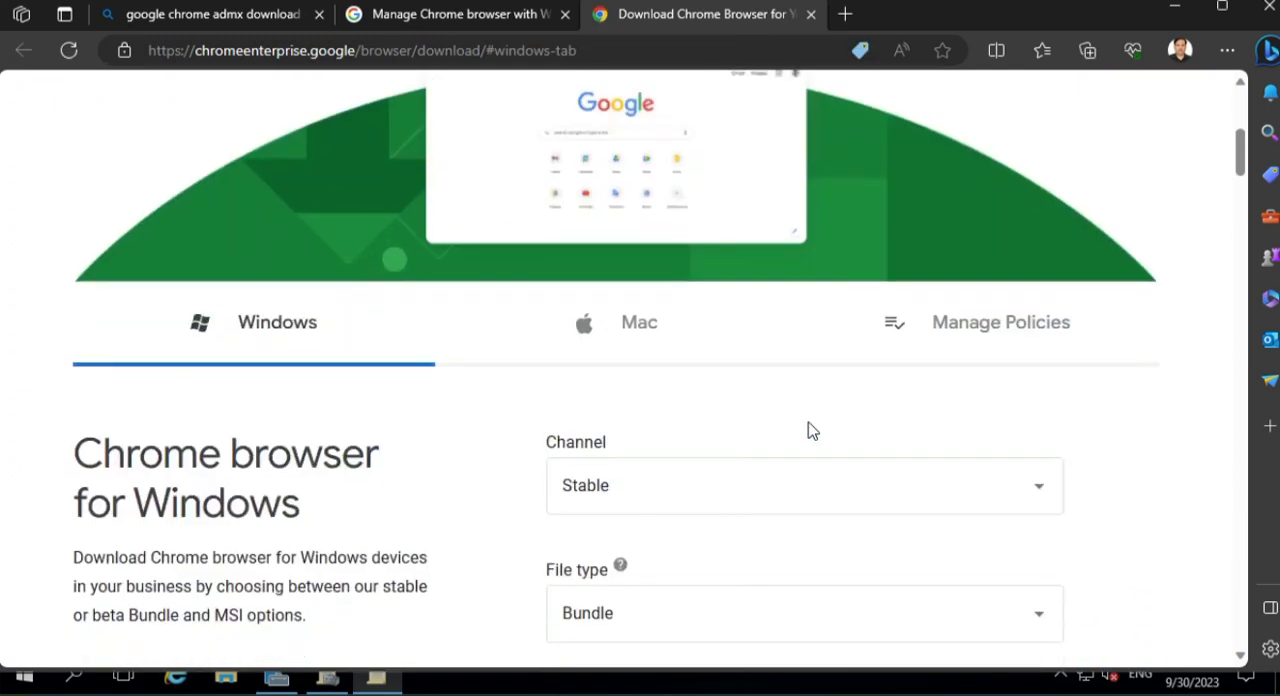
pyautogui.scroll(1, 772, 431)
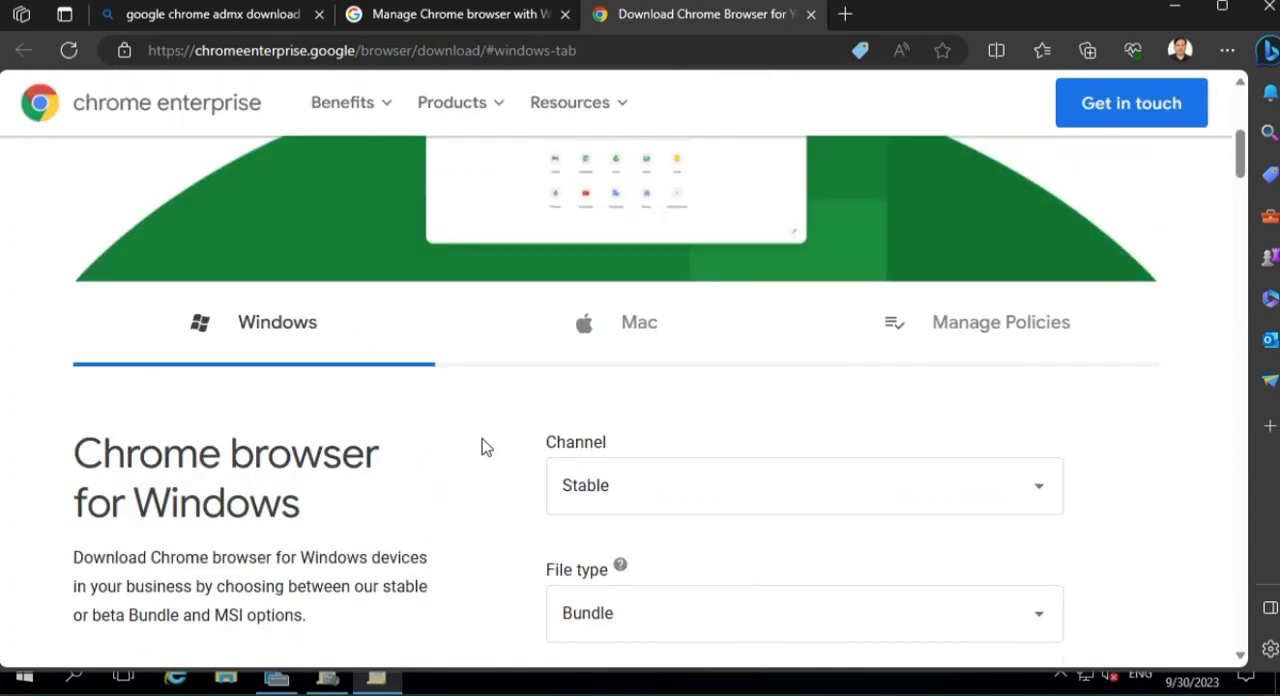
pyautogui.click(1018, 330)
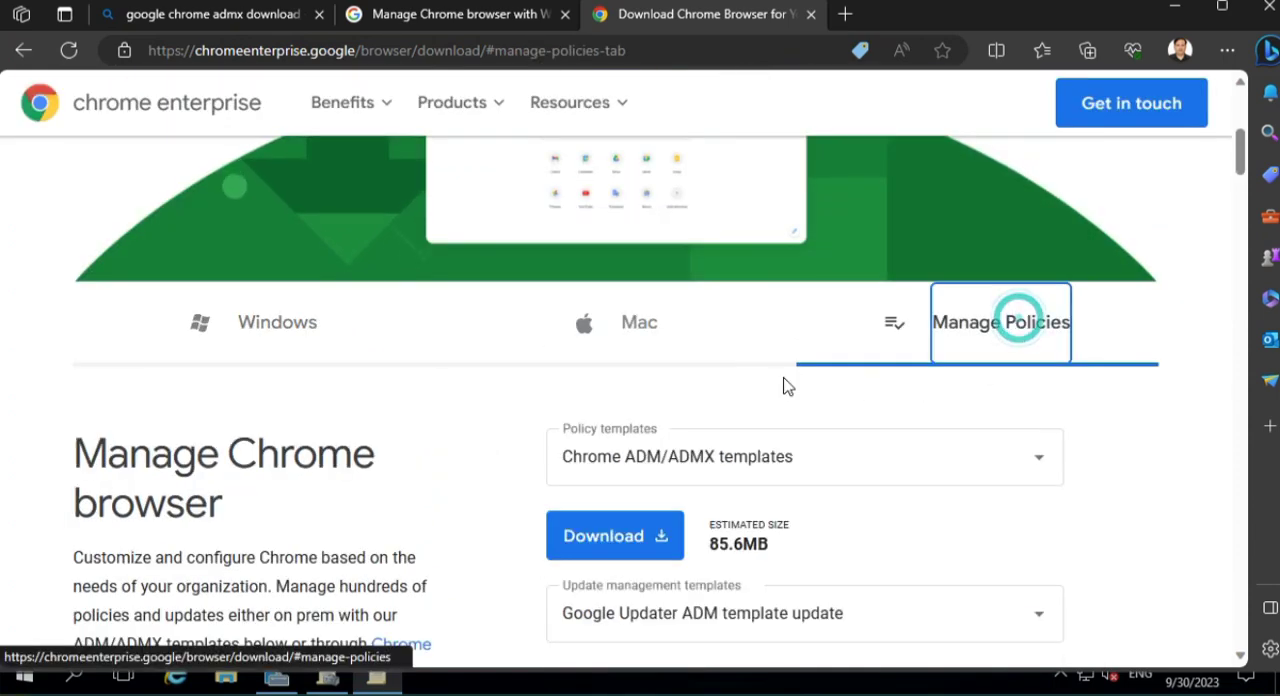
pyautogui.scroll(-1, 543, 452)
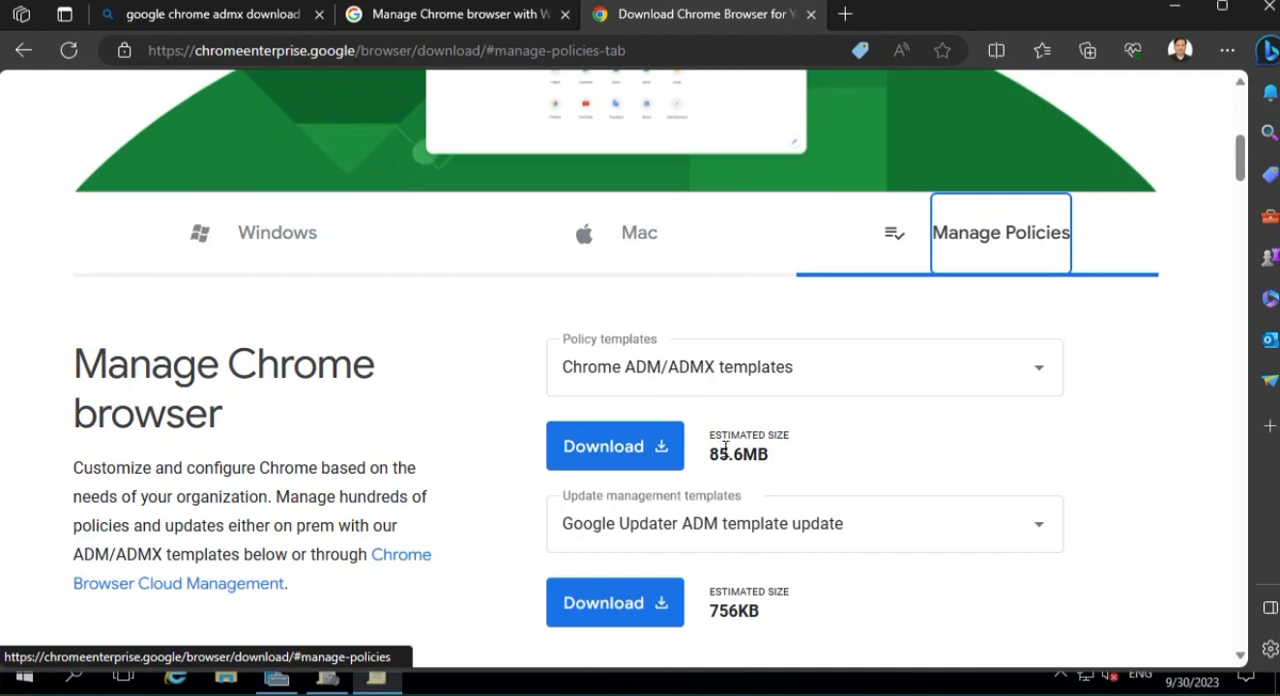
pyautogui.click(615, 447)
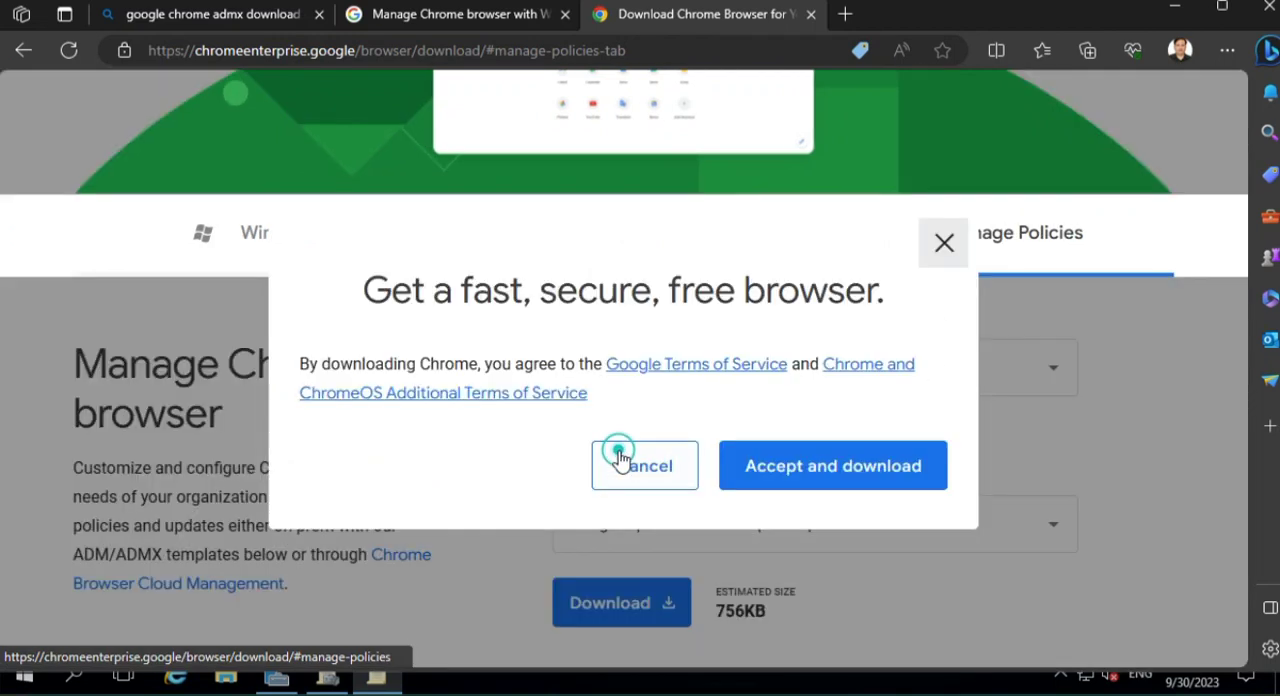
pyautogui.click(838, 478)
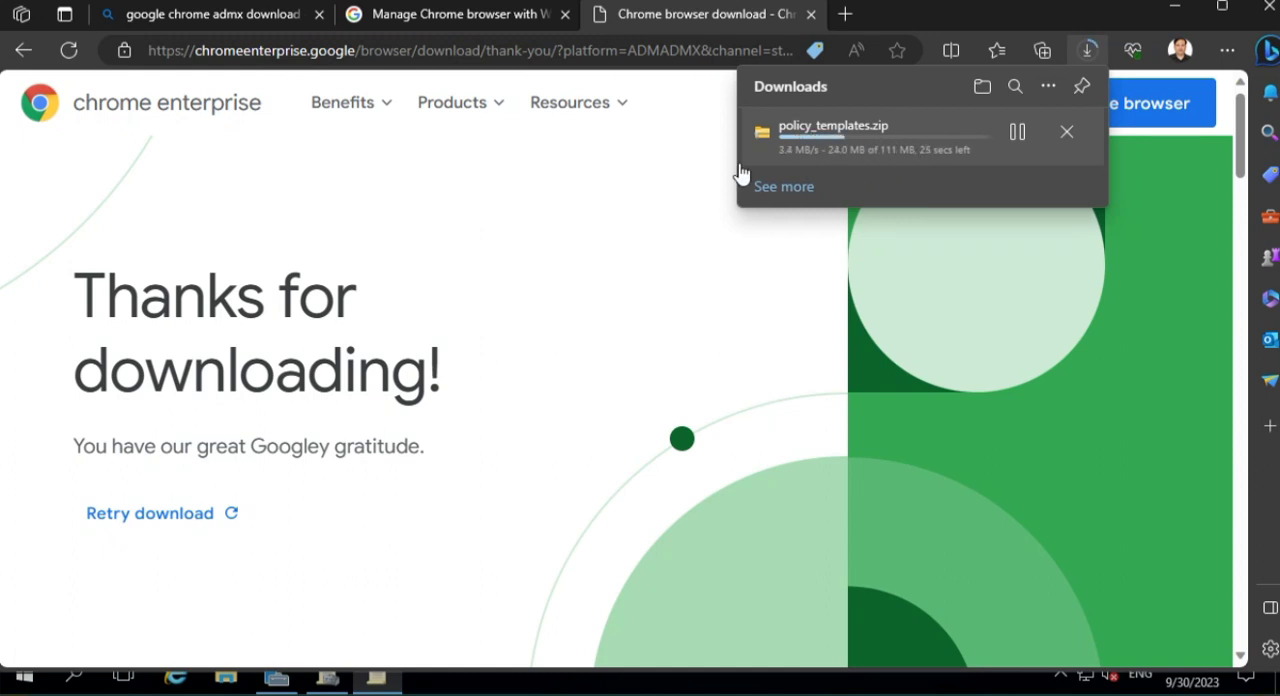
# - Return to the Bing results page and search for "office 365 admx templates"
pyautogui.click(453, 18)
pyautogui.scroll(1, 260, 200)
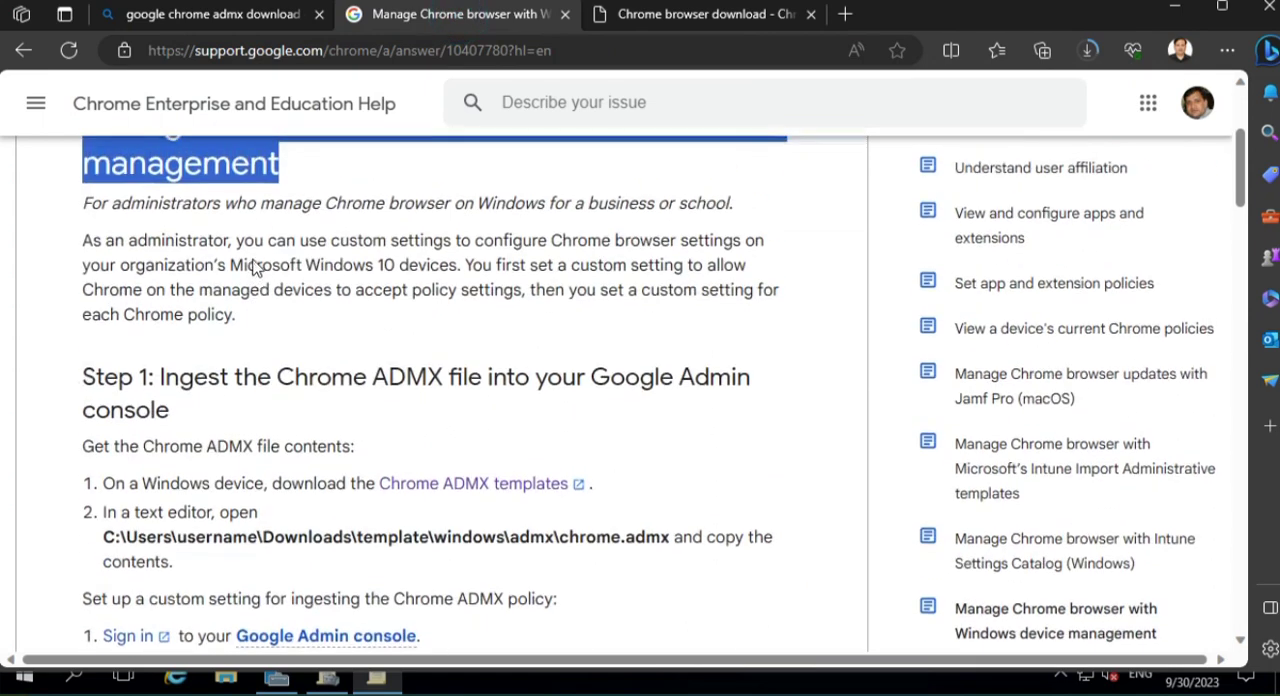
pyautogui.click(158, 10)
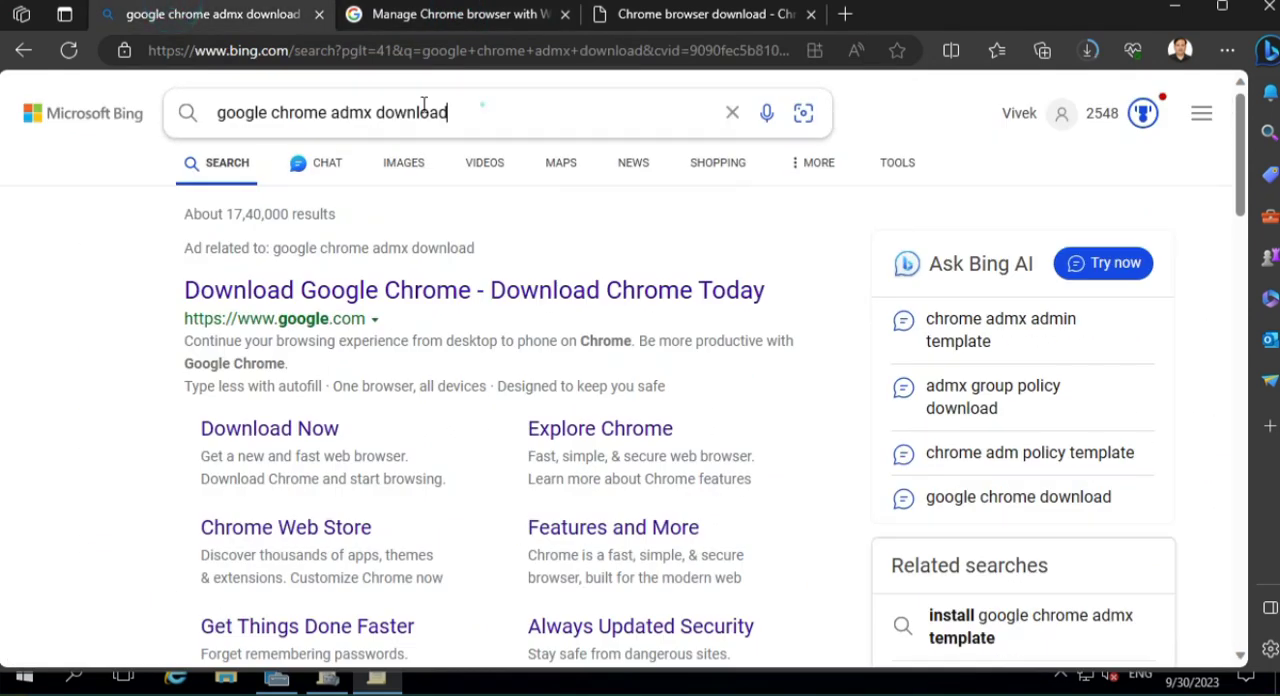
pyautogui.click(483, 105)
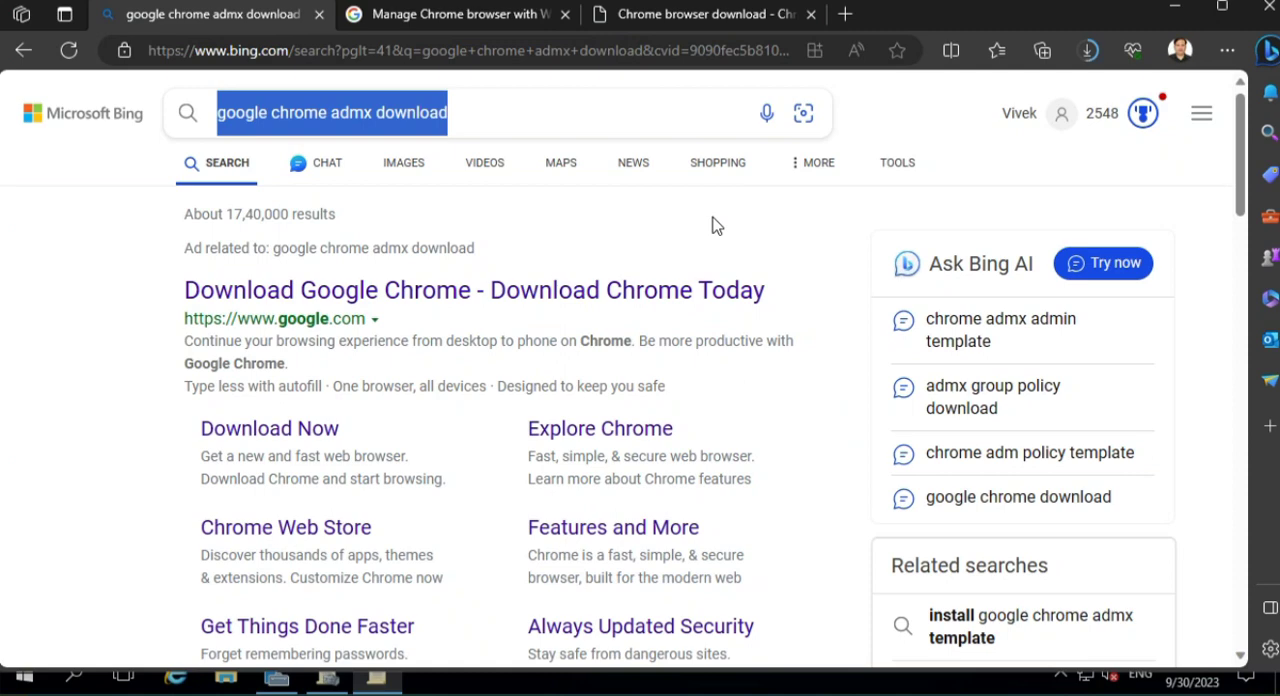
pyautogui.write('Of')
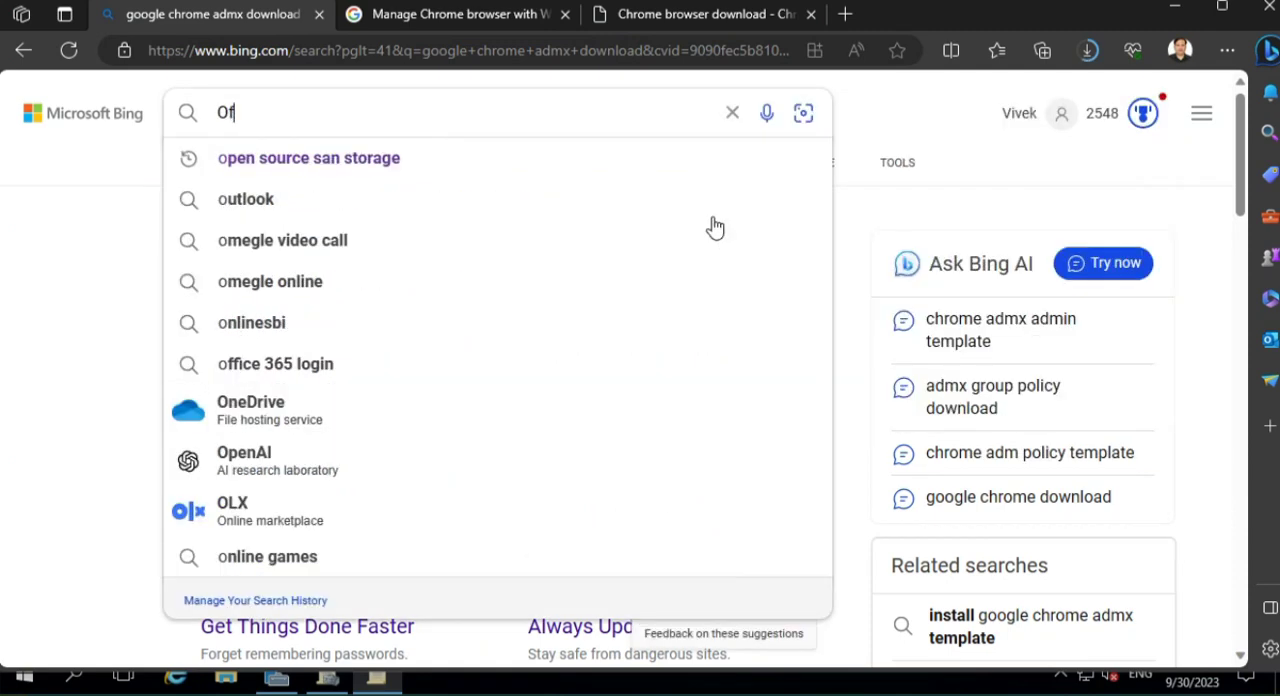
pyautogui.write('fice 3')
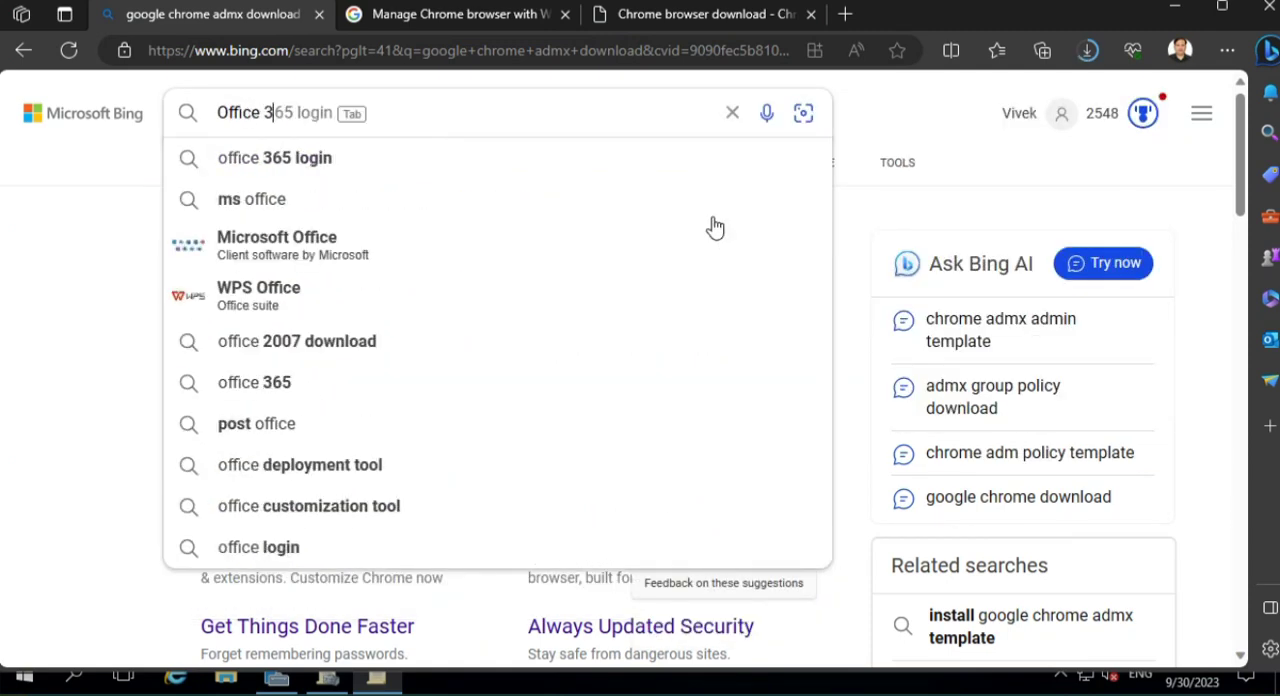
pyautogui.write('65 admx')
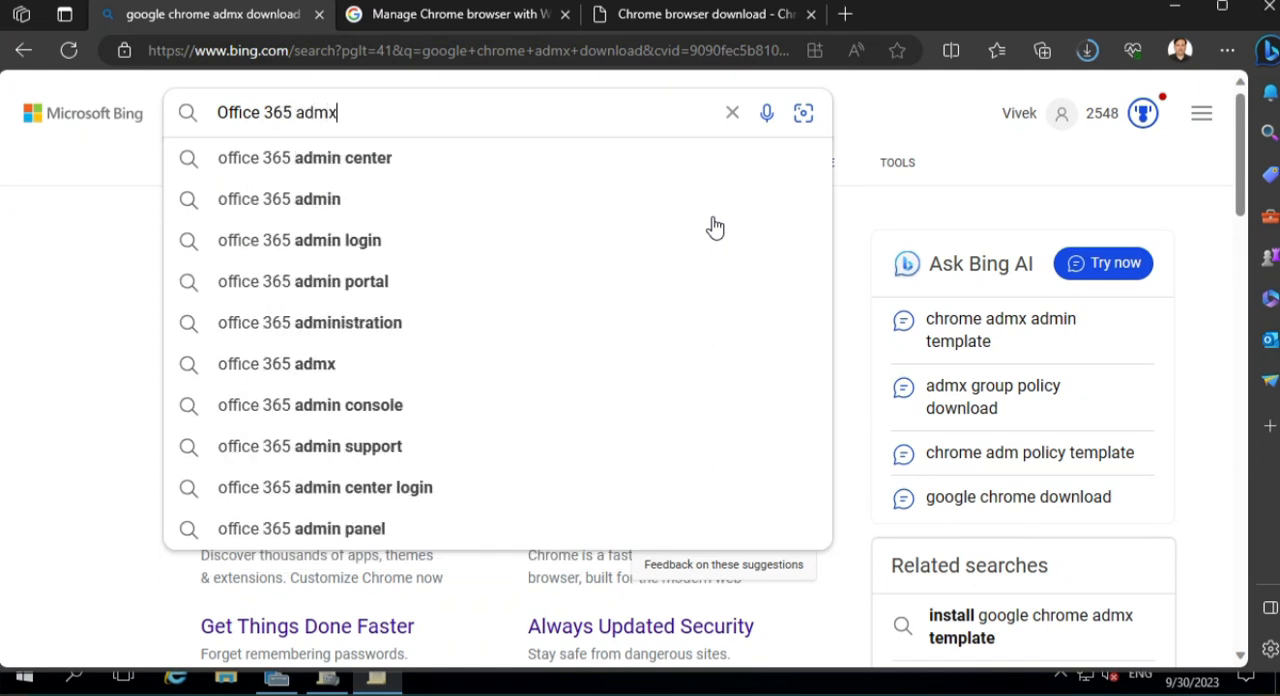
pyautogui.press('Down')
pyautogui.press('Down')
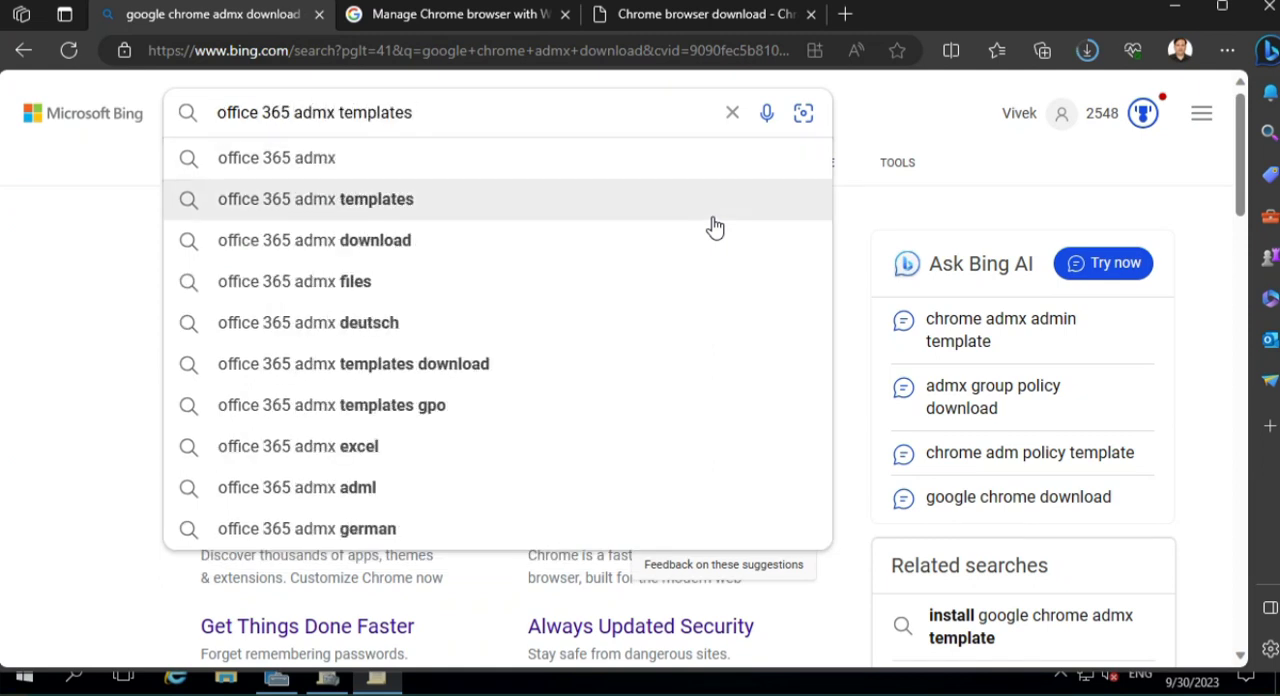
pyautogui.press('Return')
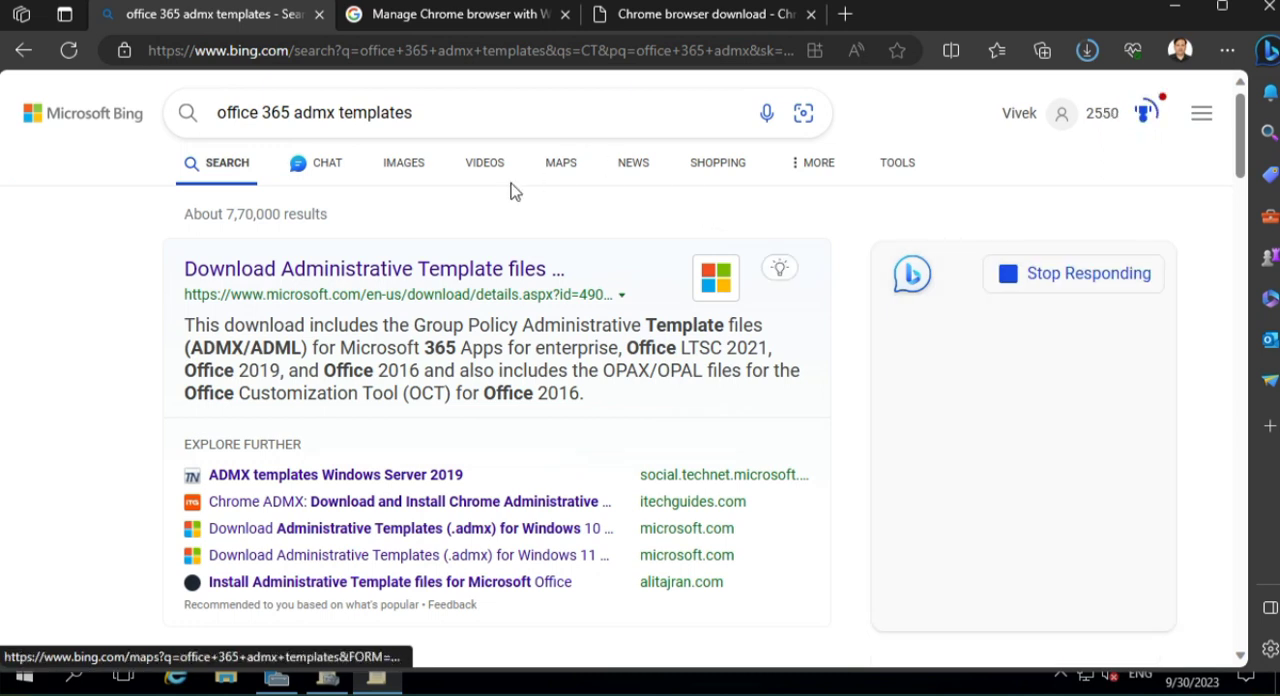
# - Open Microsoft's Administrative Template files result in a new browser tab and view its language and download section
pyautogui.rightClick(416, 270)
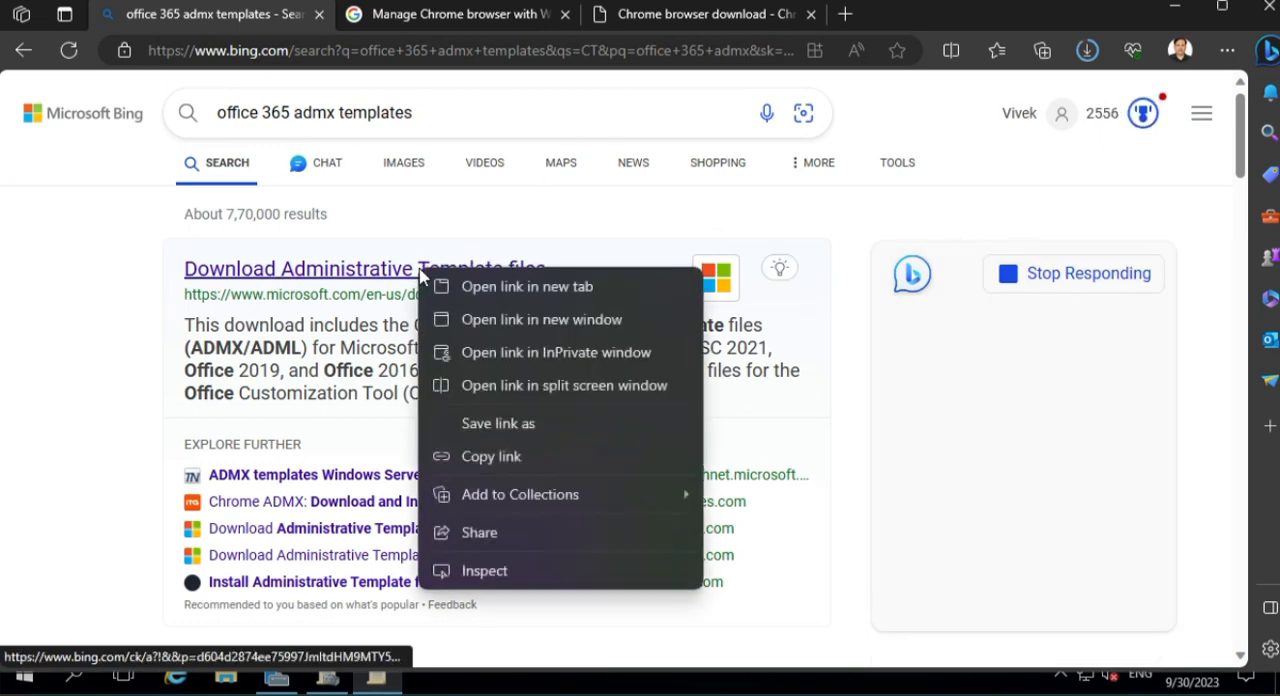
pyautogui.click(514, 287)
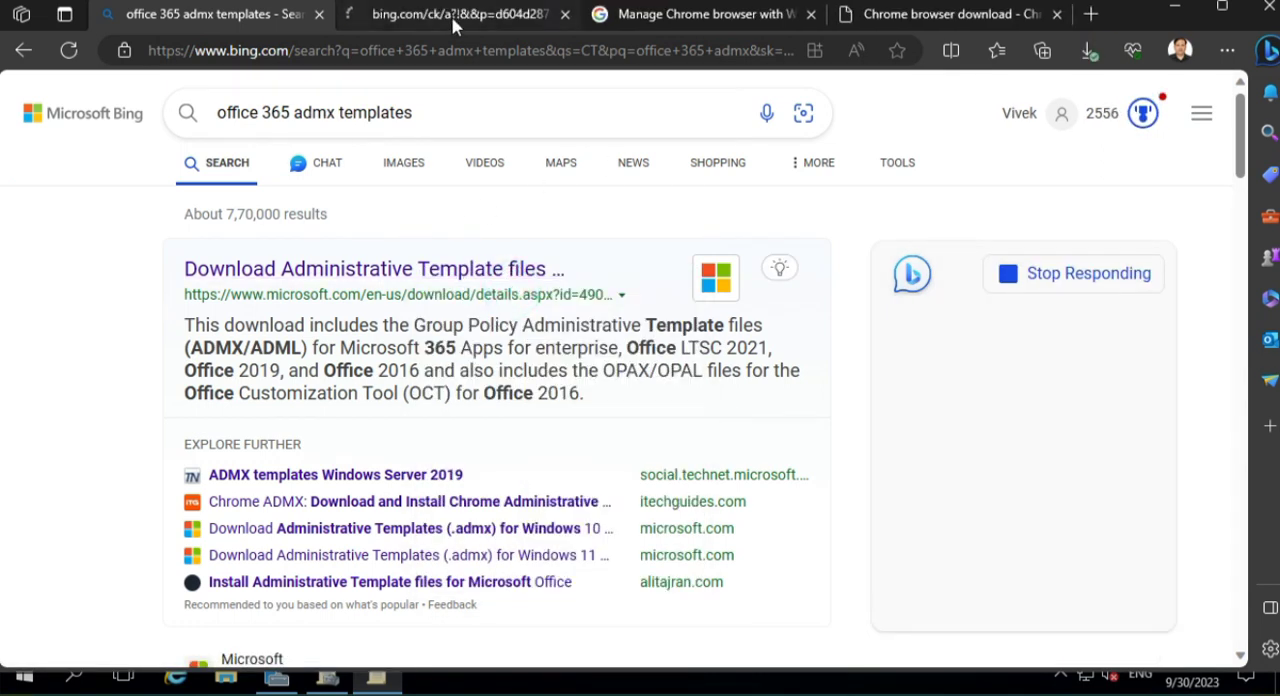
pyautogui.click(452, 22)
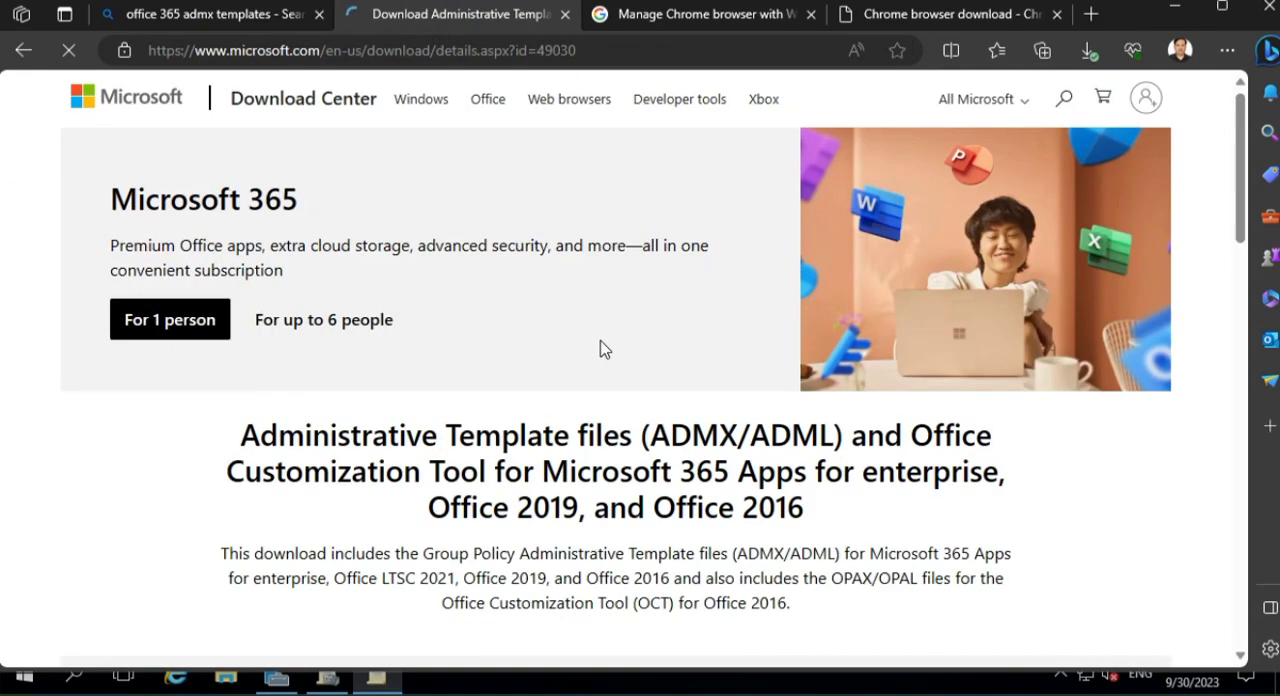
pyautogui.scroll(-3, 408, 457)
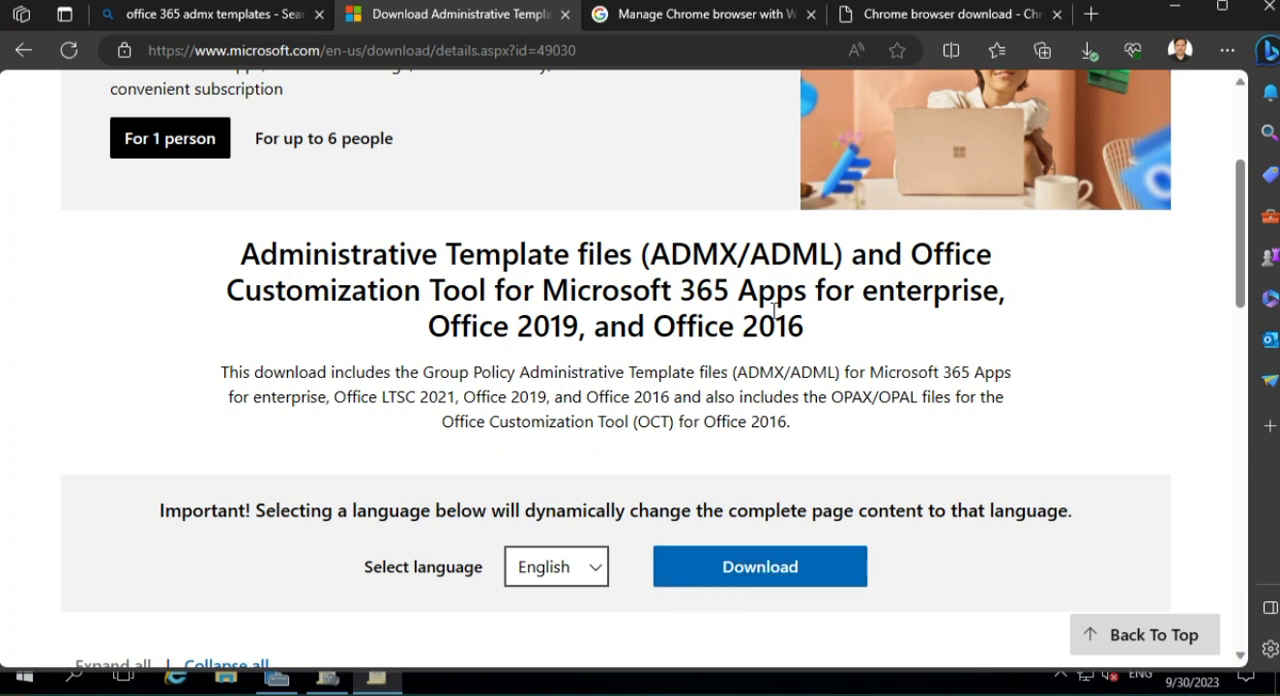
# - Open the downloaded policy_templates.zip from the Chrome download page and go up to its Downloads folder
pyautogui.click(938, 12)
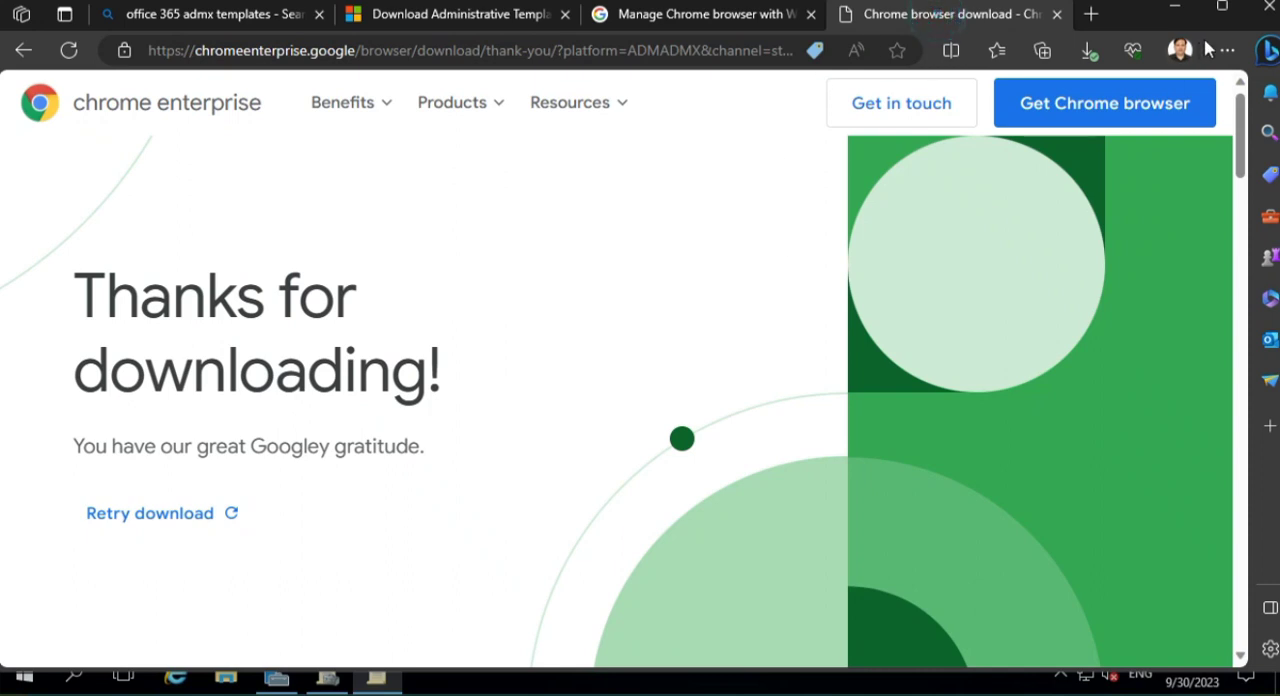
pyautogui.click(1087, 50)
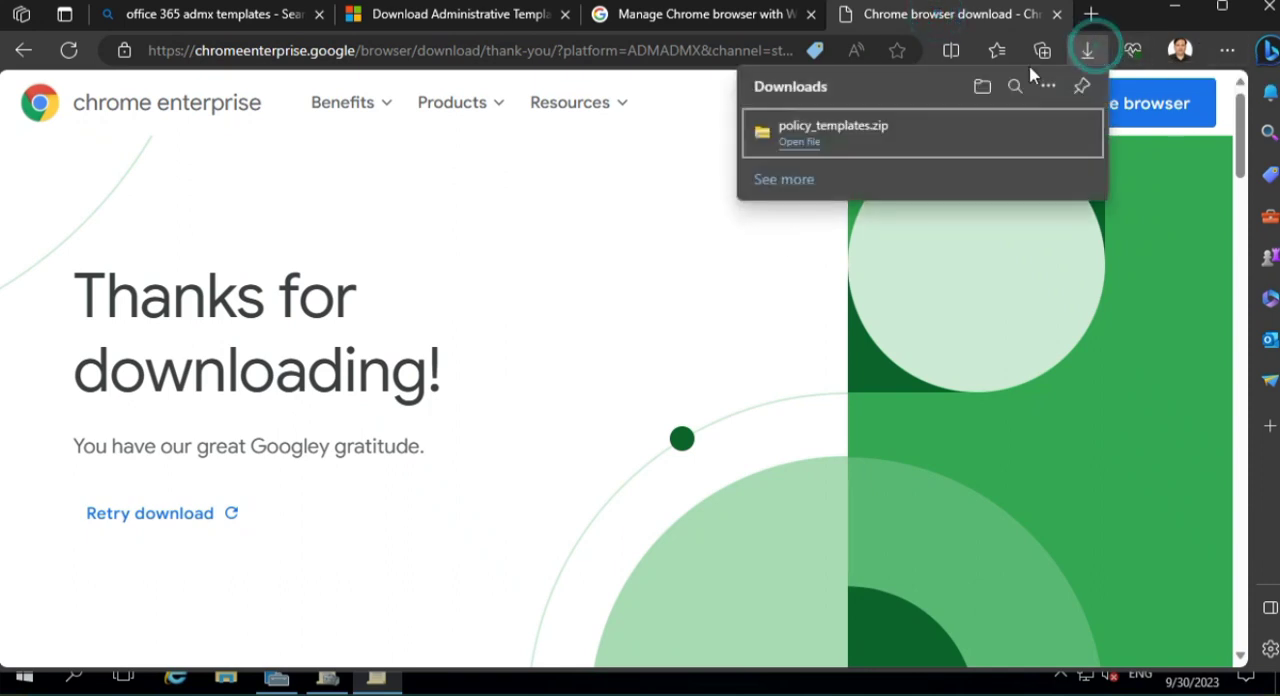
pyautogui.click(866, 138)
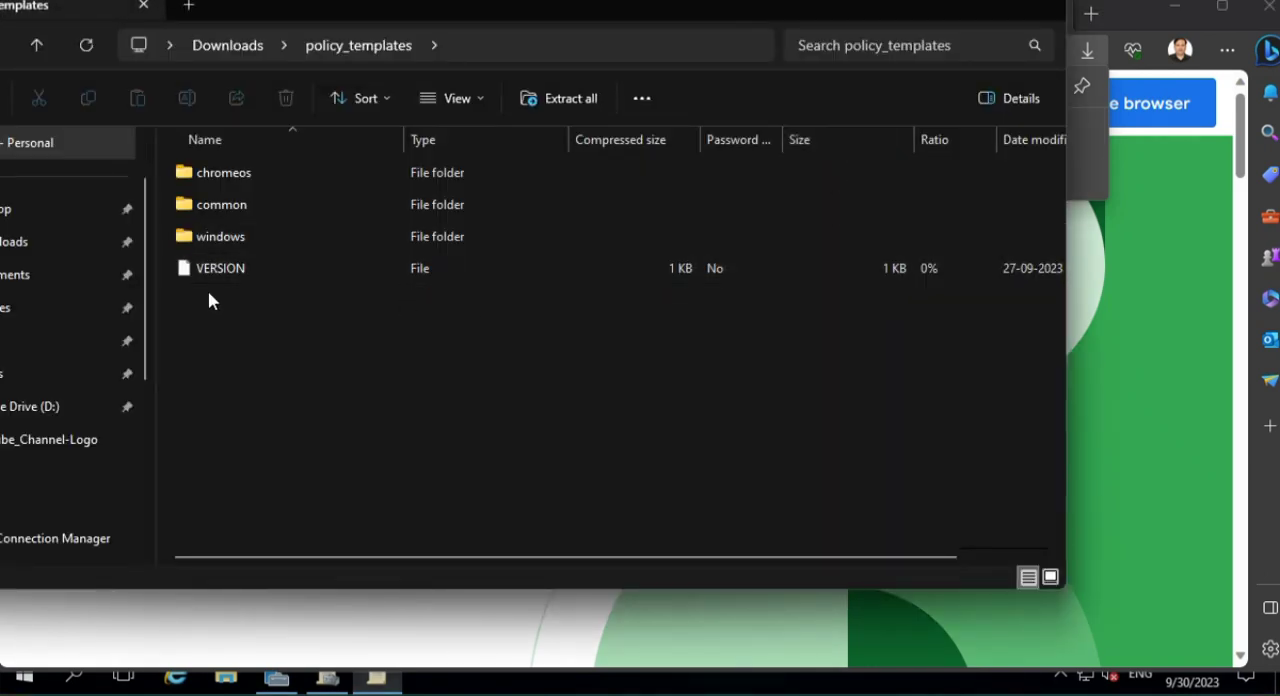
pyautogui.click(230, 47)
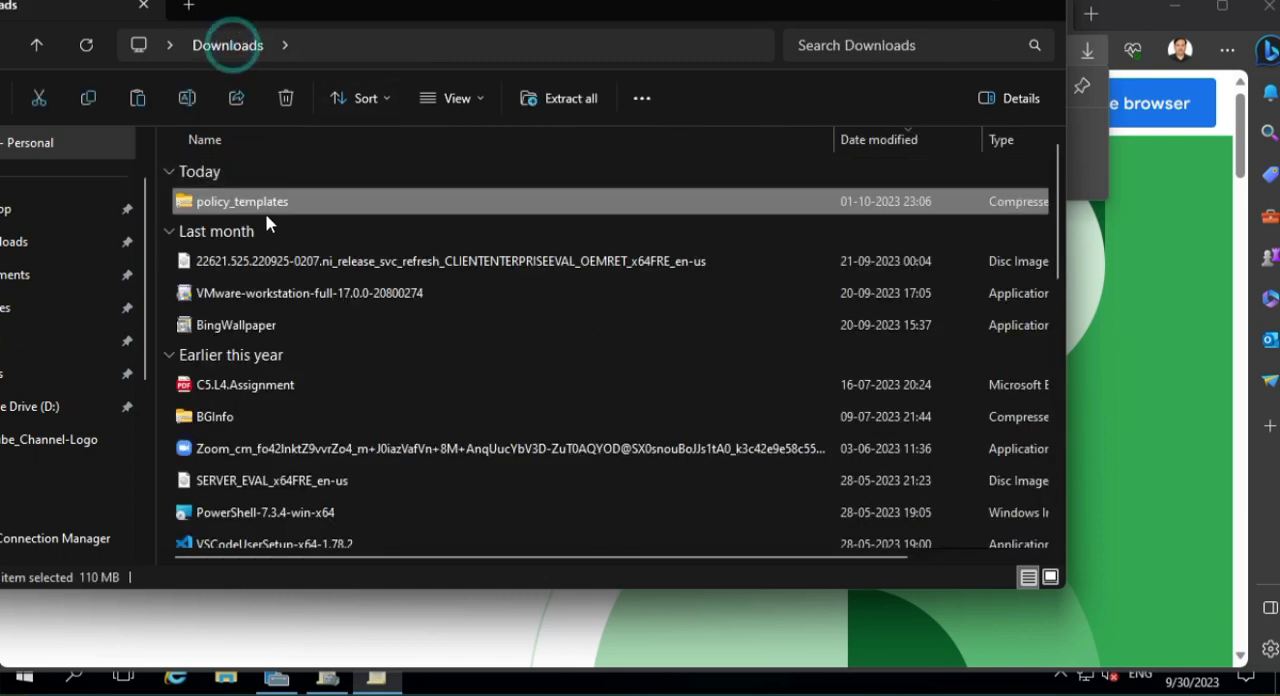
# - Extract the policy_templates archive into a policy_templates folder in Downloads, showing the extracted files when complete
pyautogui.rightClick(260, 201)
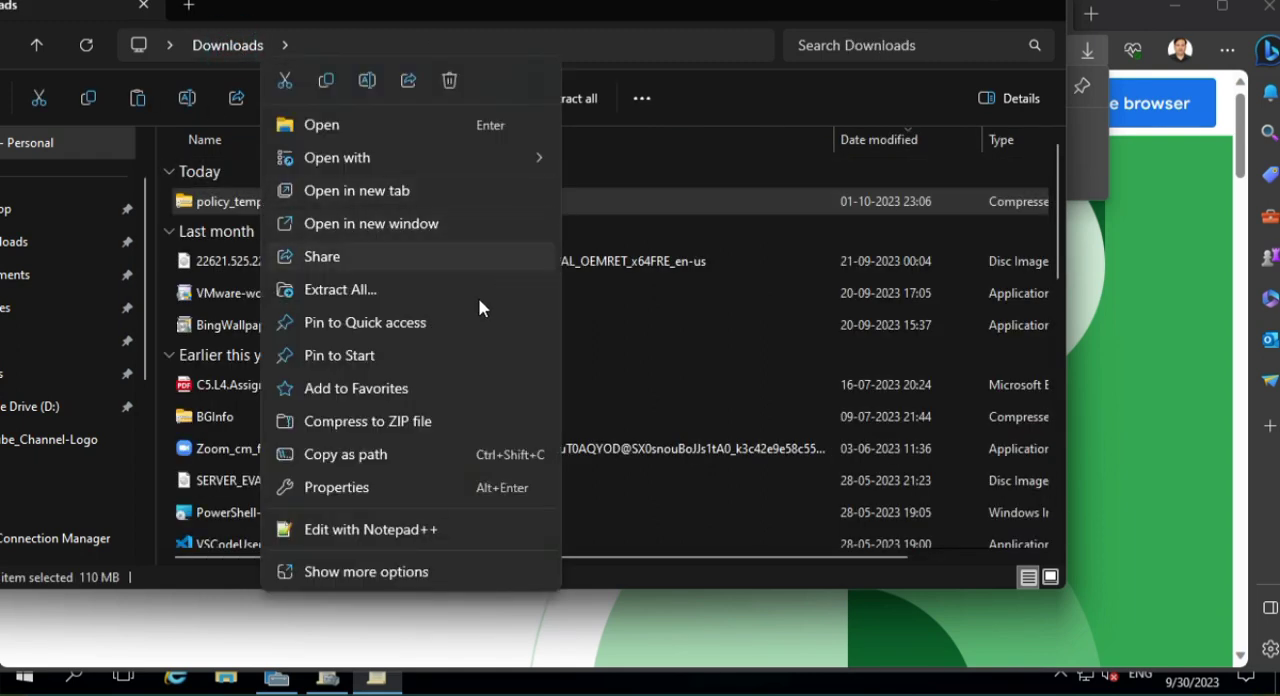
pyautogui.click(397, 157)
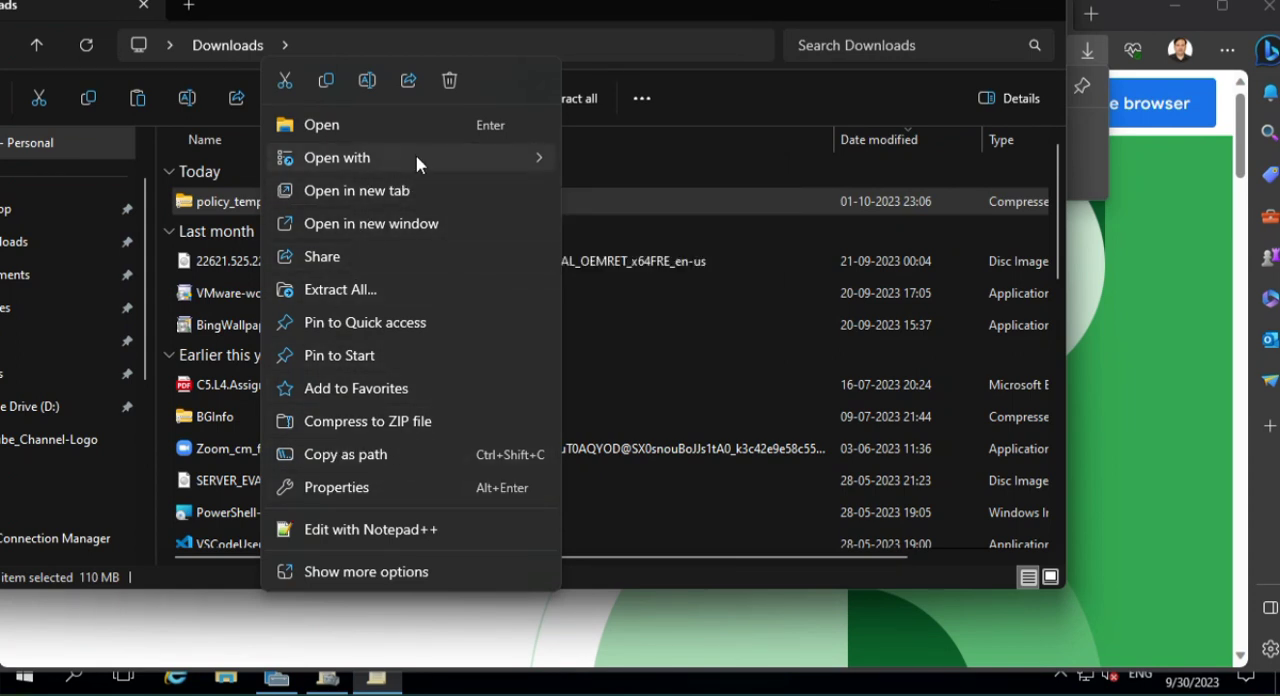
pyautogui.moveTo(416, 160)
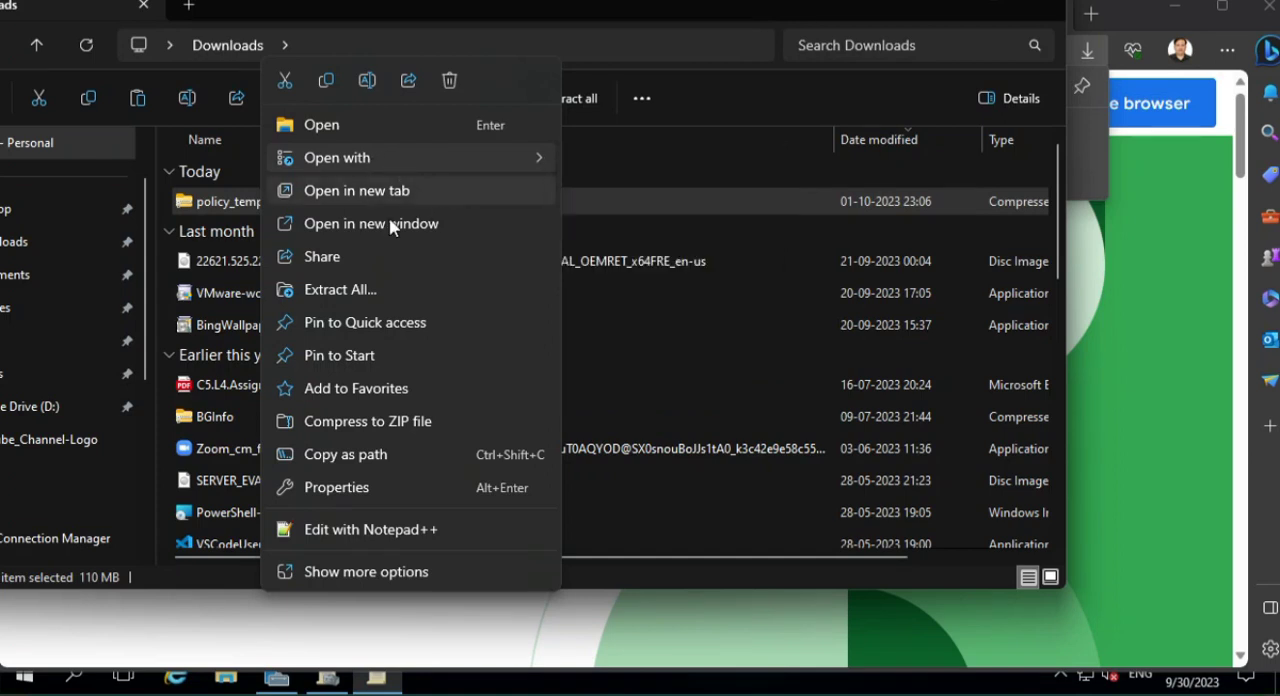
pyautogui.click(370, 290)
pyautogui.click(752, 532)
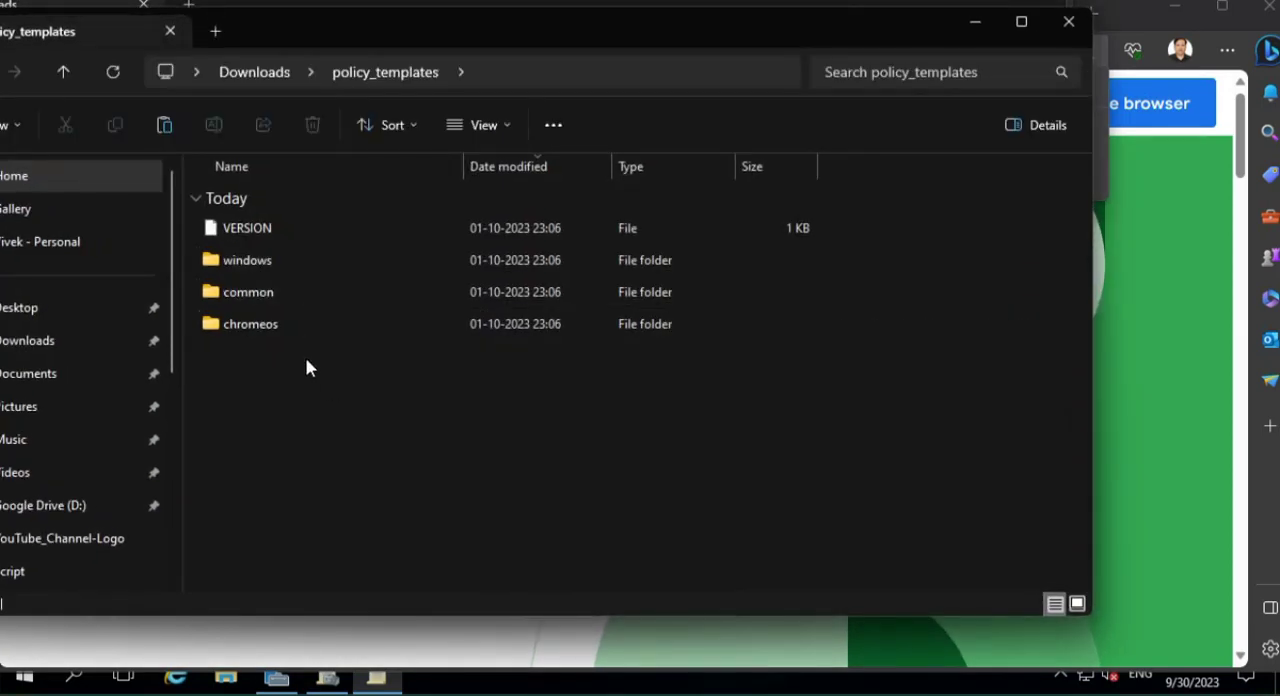
# - Open the windows folder inside the extracted policy_templates folder
pyautogui.click(334, 382)
pyautogui.click(272, 260)
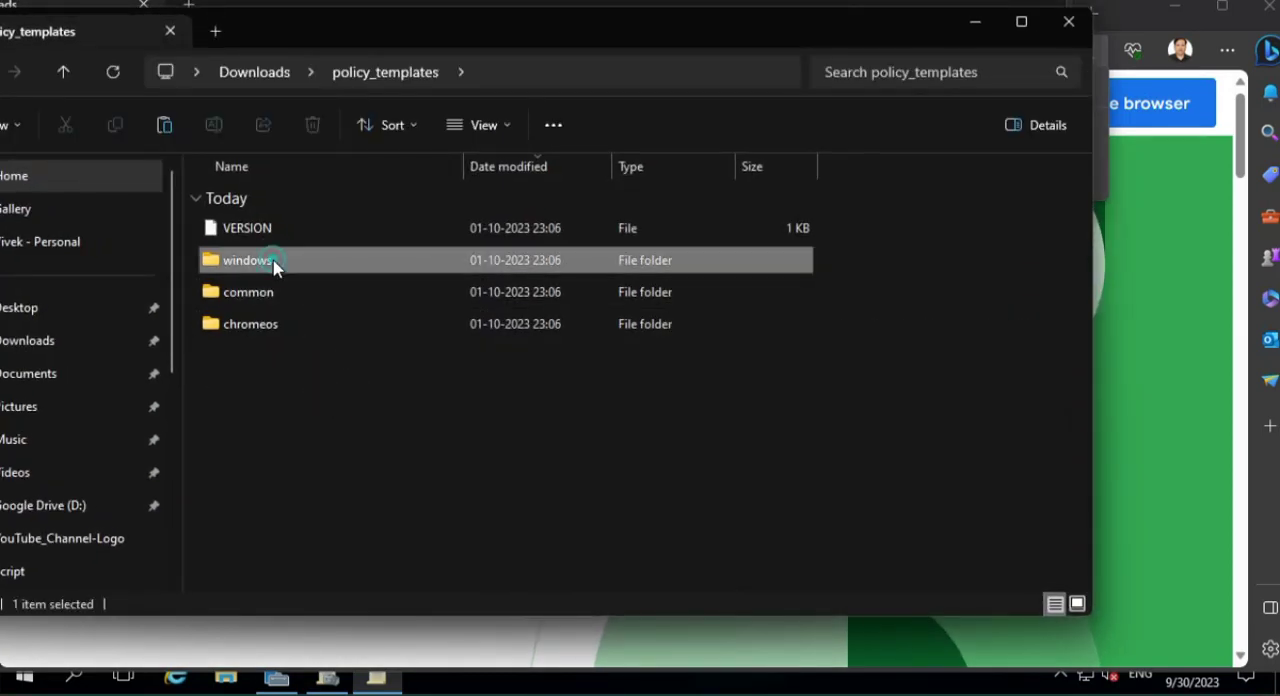
pyautogui.doubleClick(407, 259)
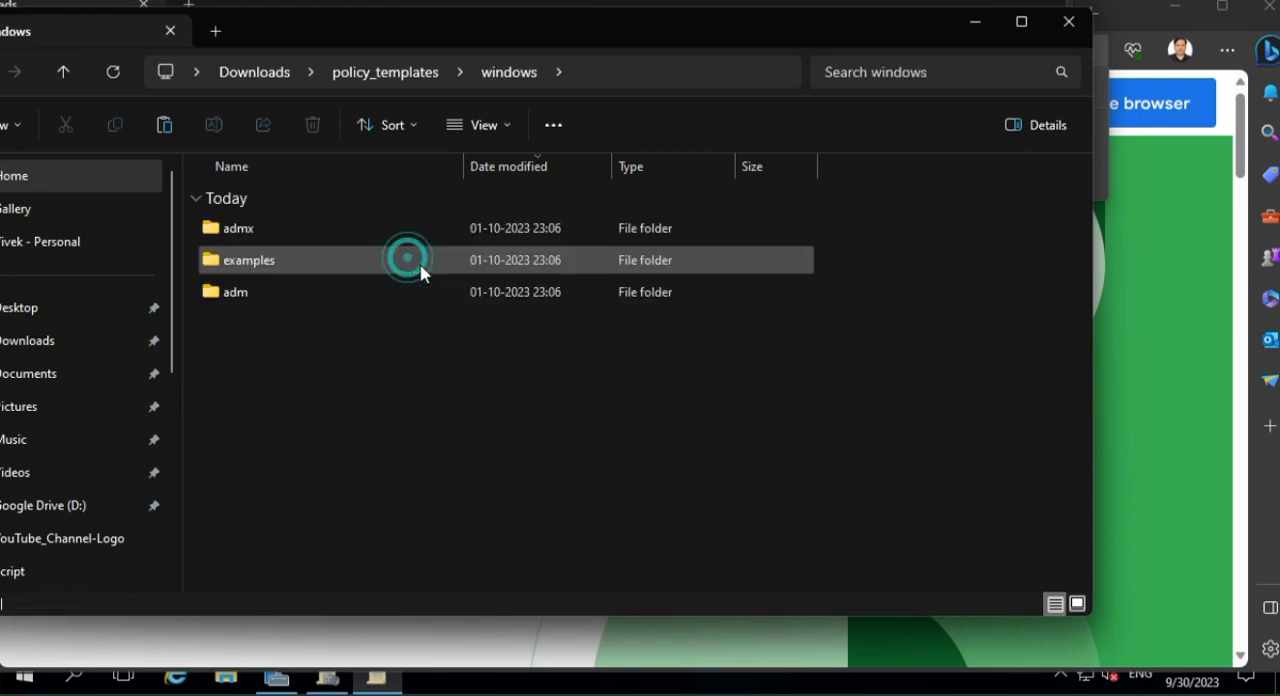
# - Copy chrome.adml and google.adml from the en-US folder inside the extracted admx folder
pyautogui.doubleClick(313, 232)
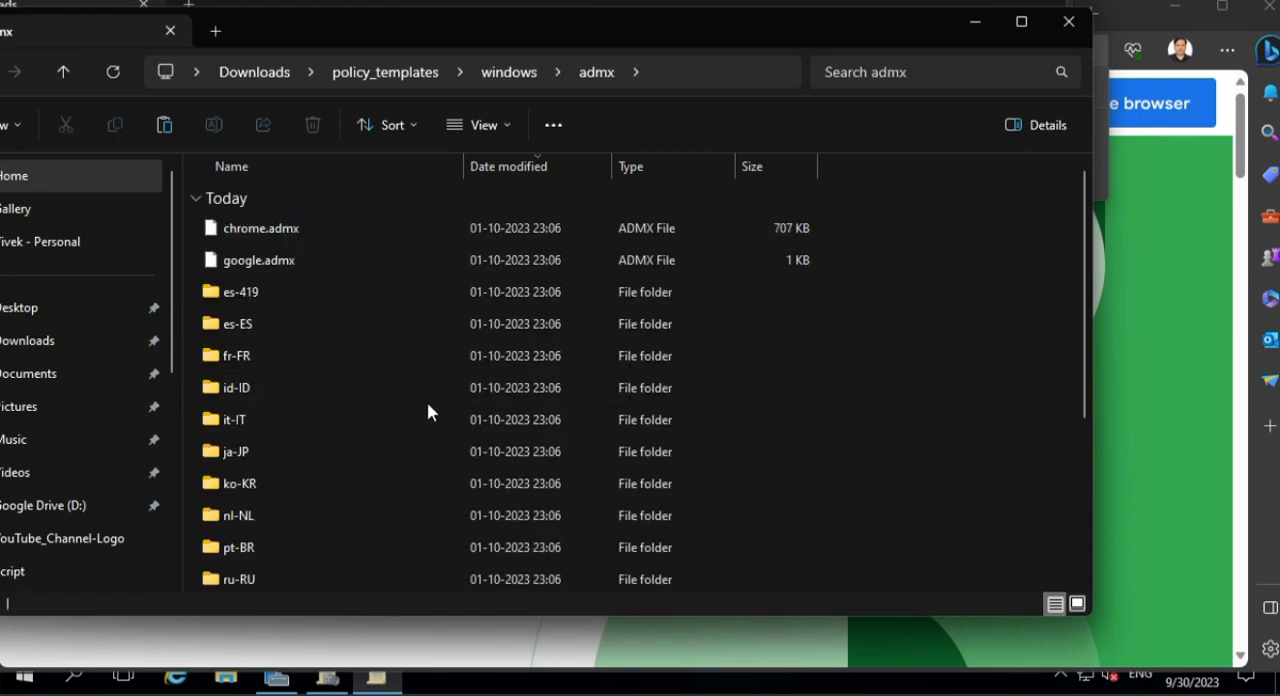
pyautogui.scroll(-3, 392, 405)
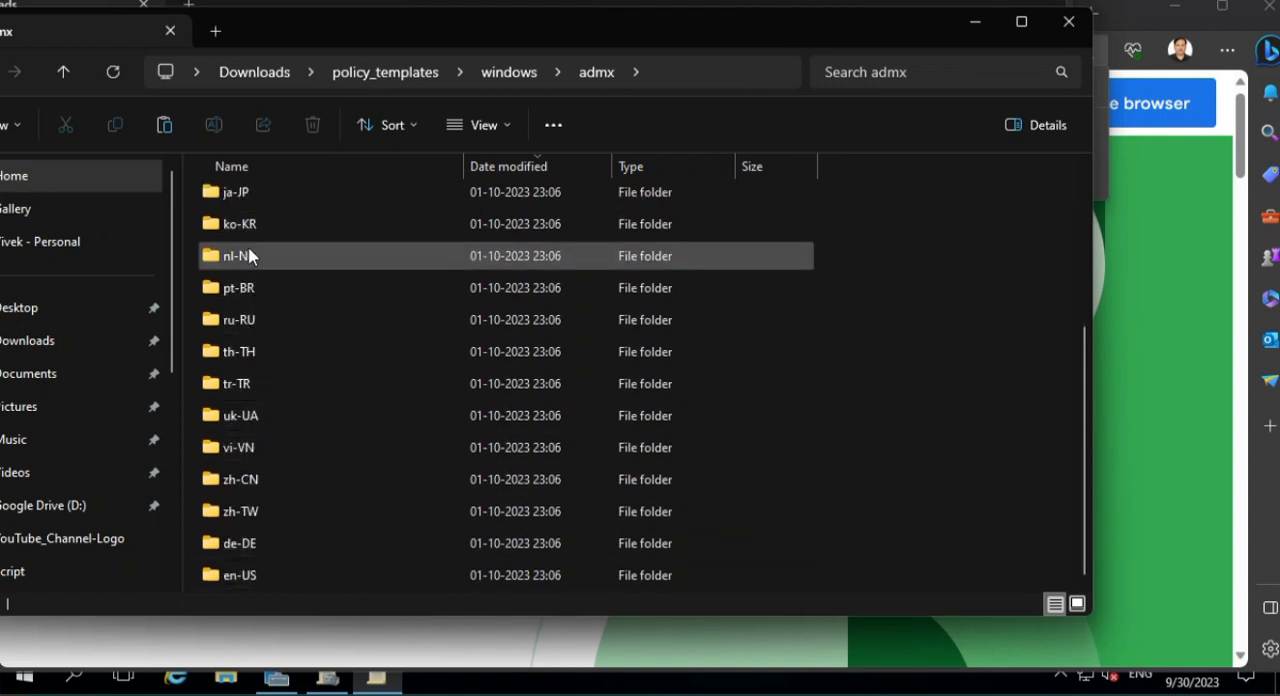
pyautogui.doubleClick(264, 574)
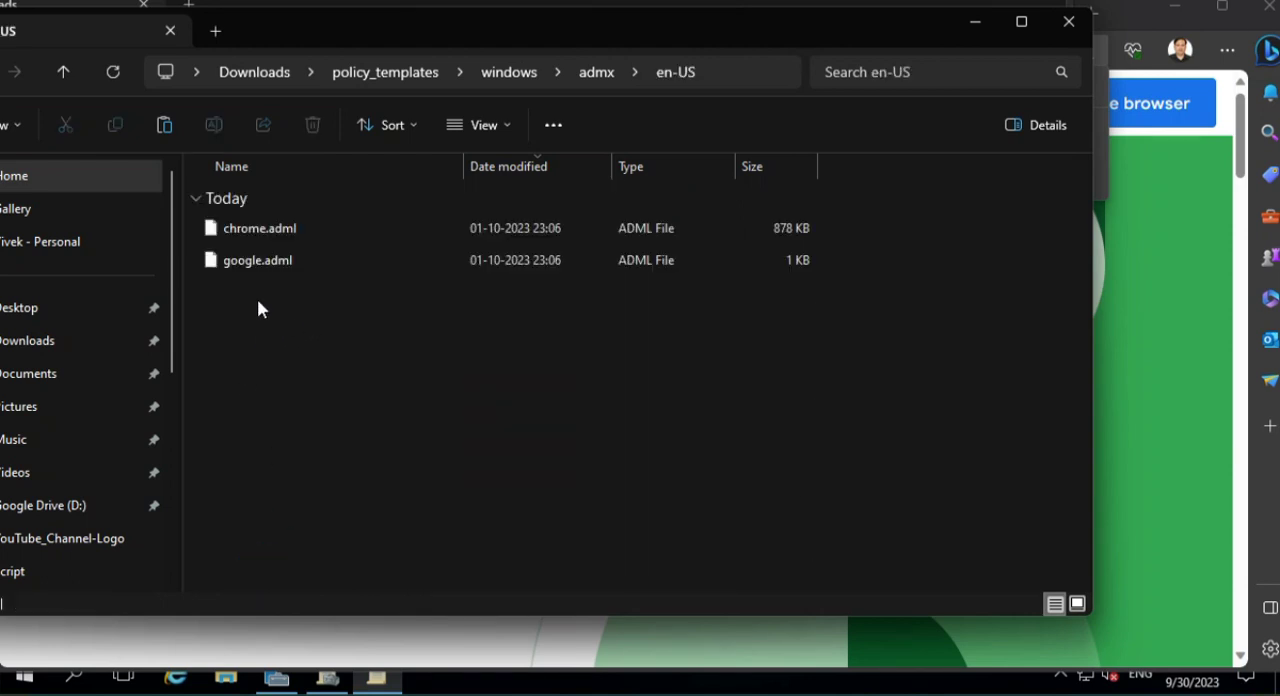
pyautogui.click(310, 236)
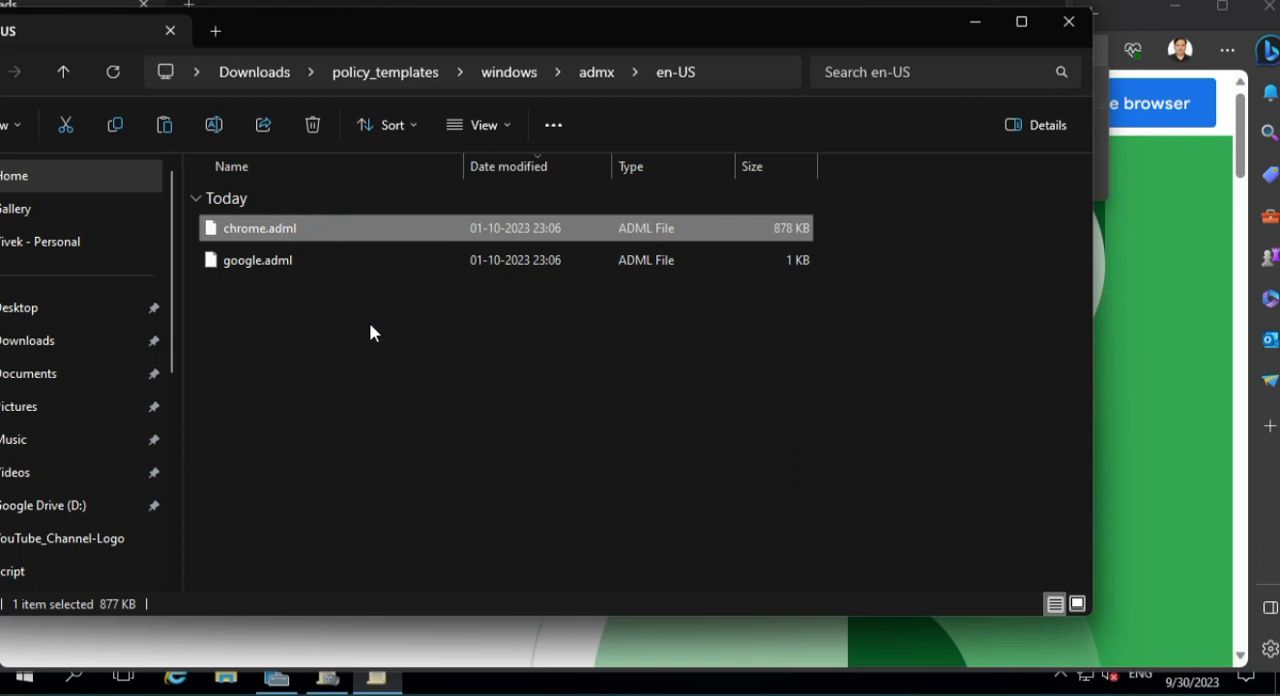
pyautogui.click(262, 262)
pyautogui.keyDown('ctrl'); pyautogui.click(312, 238); pyautogui.keyUp('ctrl')
pyautogui.rightClick(308, 230)
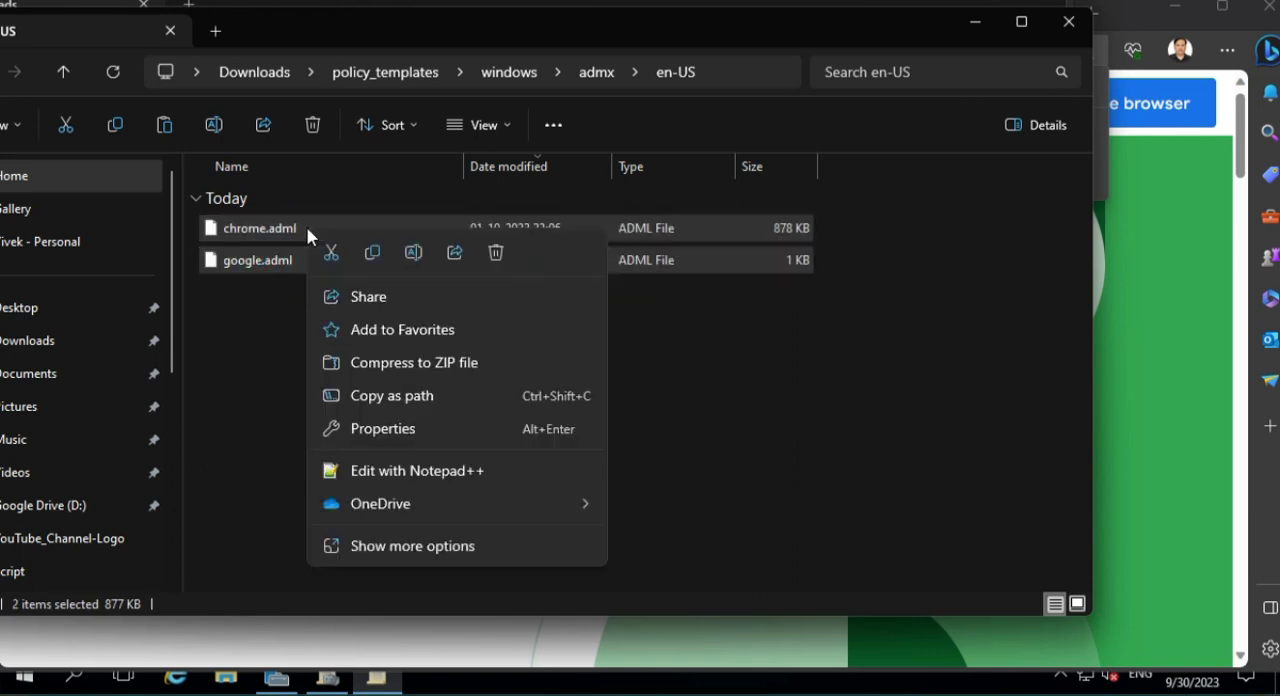
pyautogui.click(372, 252)
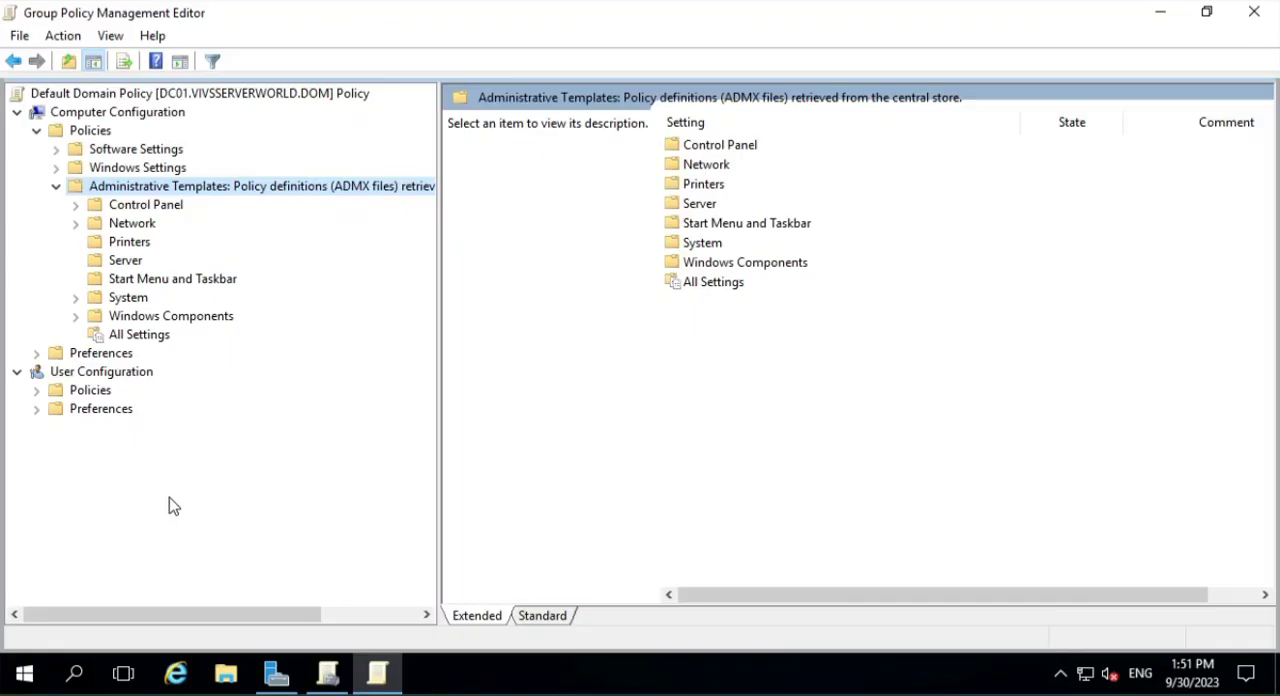
# - Switch to the domain controller, open c:\Windows\SYSVOL and browse to the PolicyDefinitions folder under sysvol\vivsserverworld.dom\Policies
pyautogui.click(328, 675)
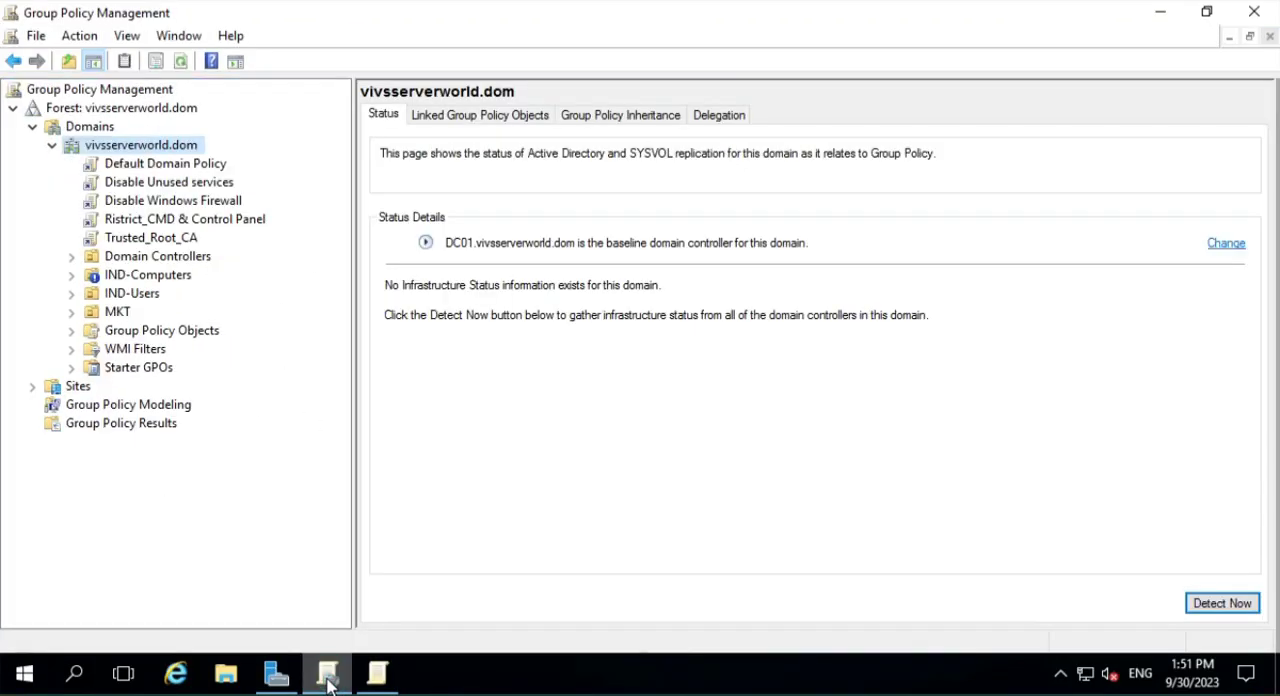
pyautogui.click(328, 675)
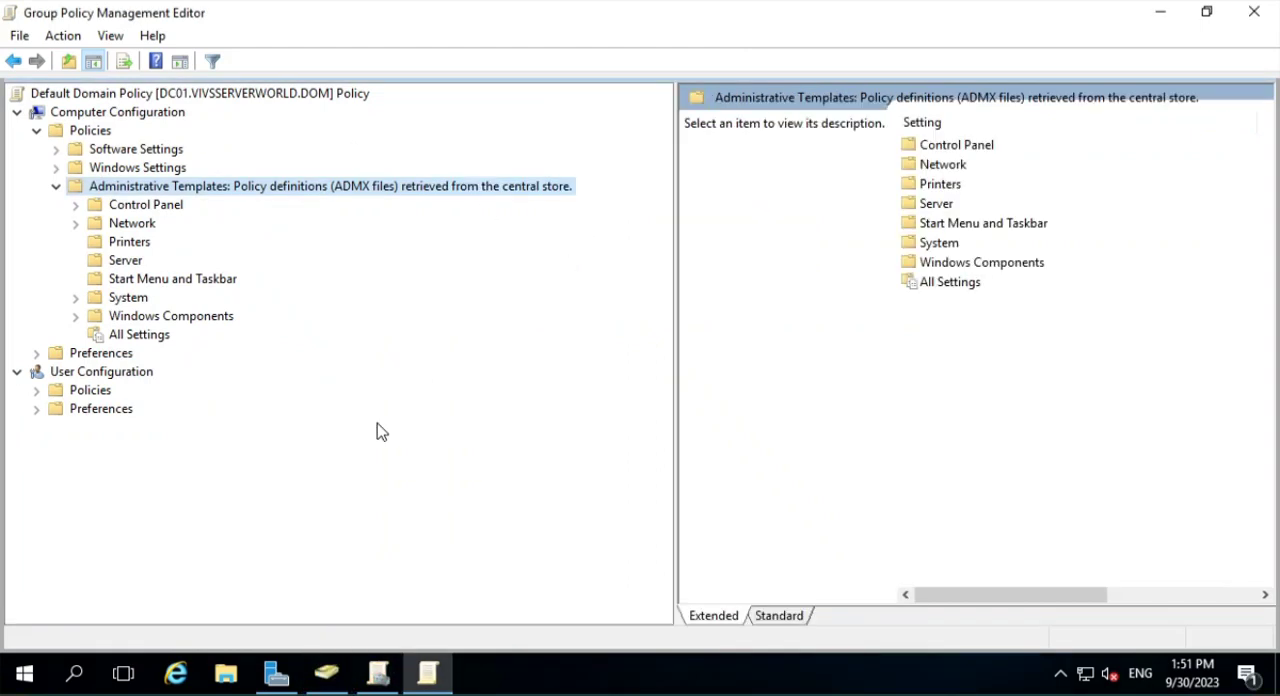
pyautogui.rightClick(30, 675)
pyautogui.click(180, 572)
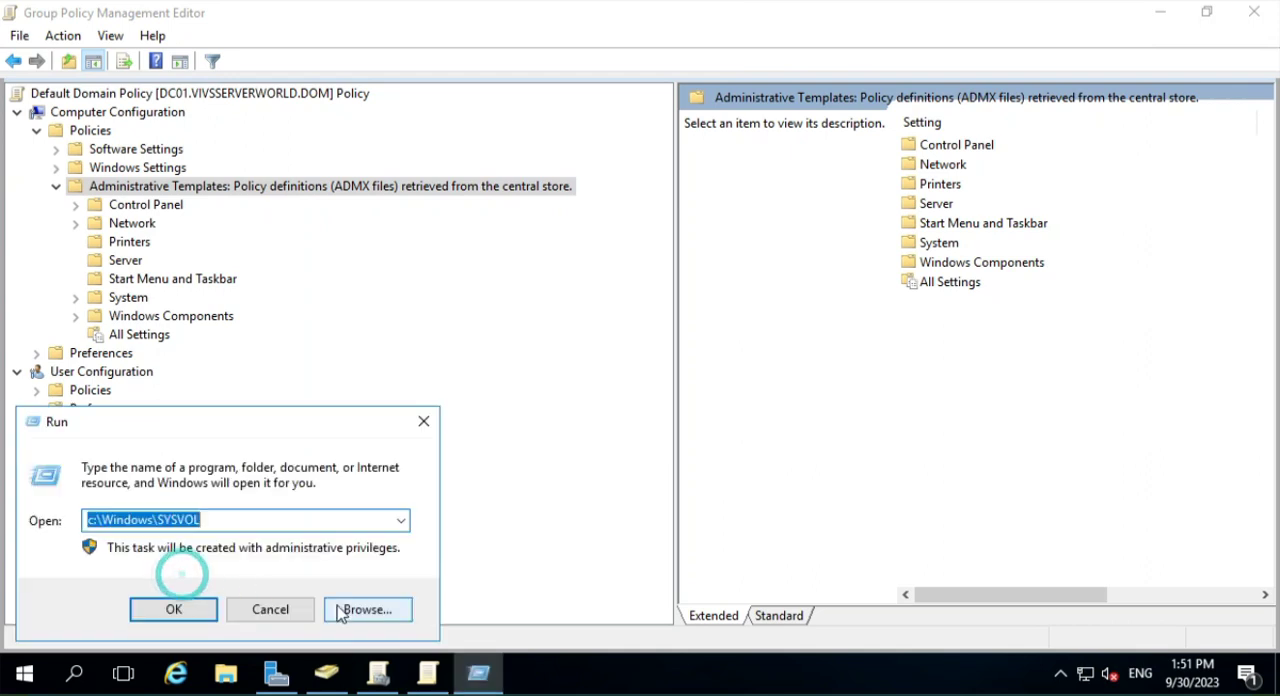
pyautogui.click(186, 612)
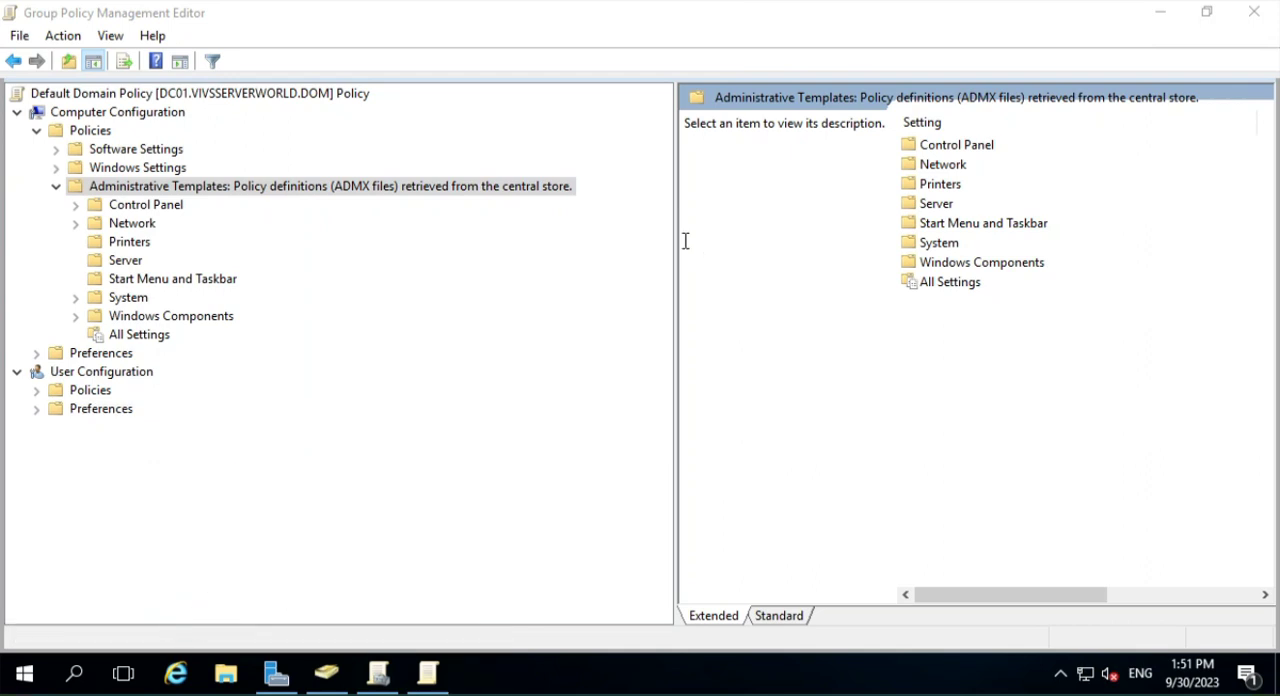
pyautogui.doubleClick(477, 232)
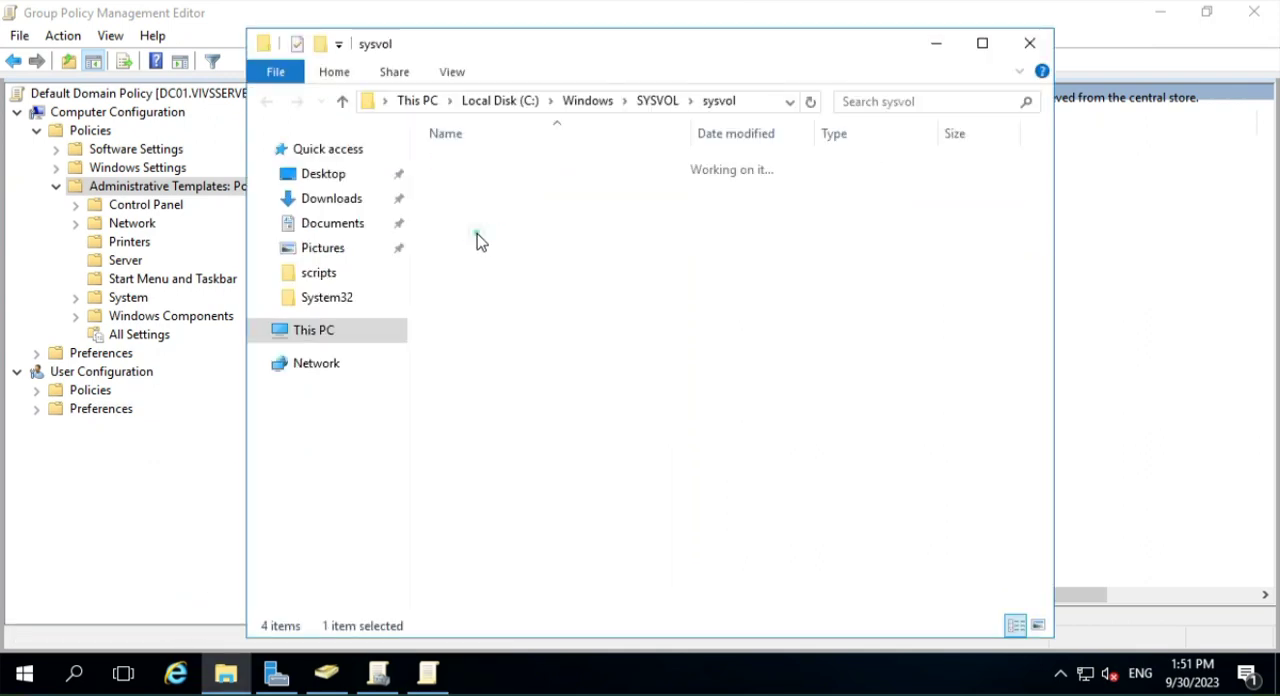
pyautogui.doubleClick(552, 166)
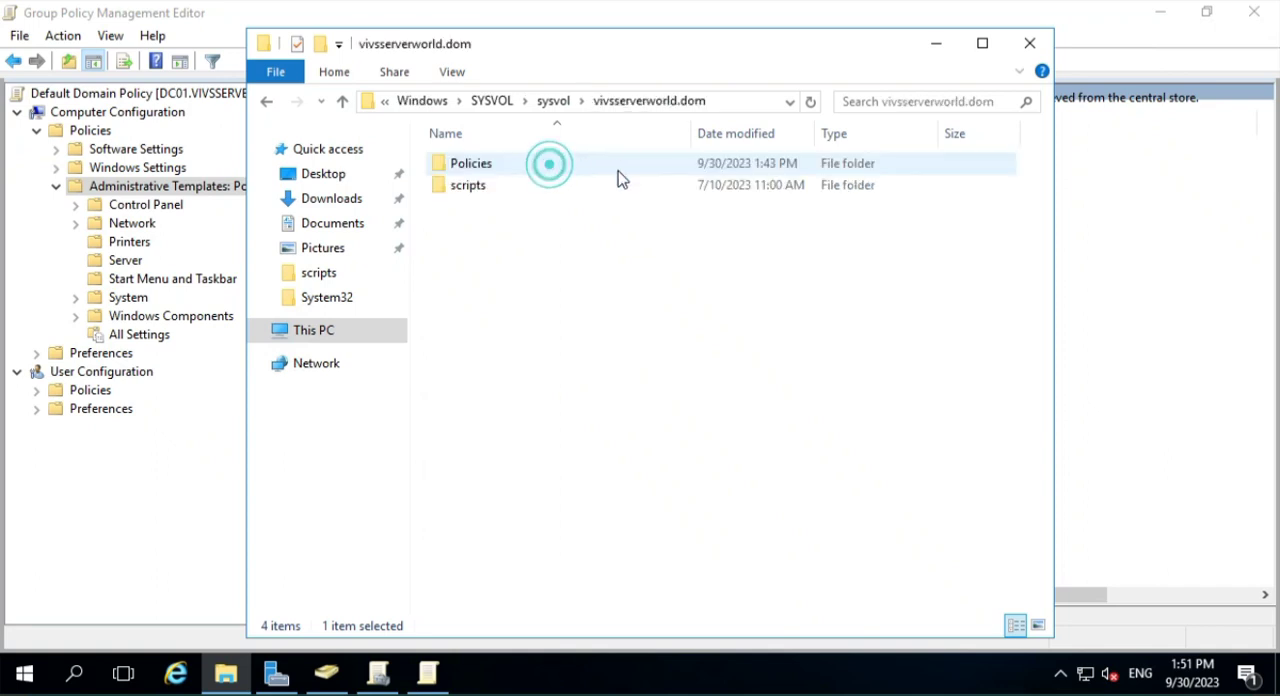
pyautogui.doubleClick(515, 167)
pyautogui.click(517, 320)
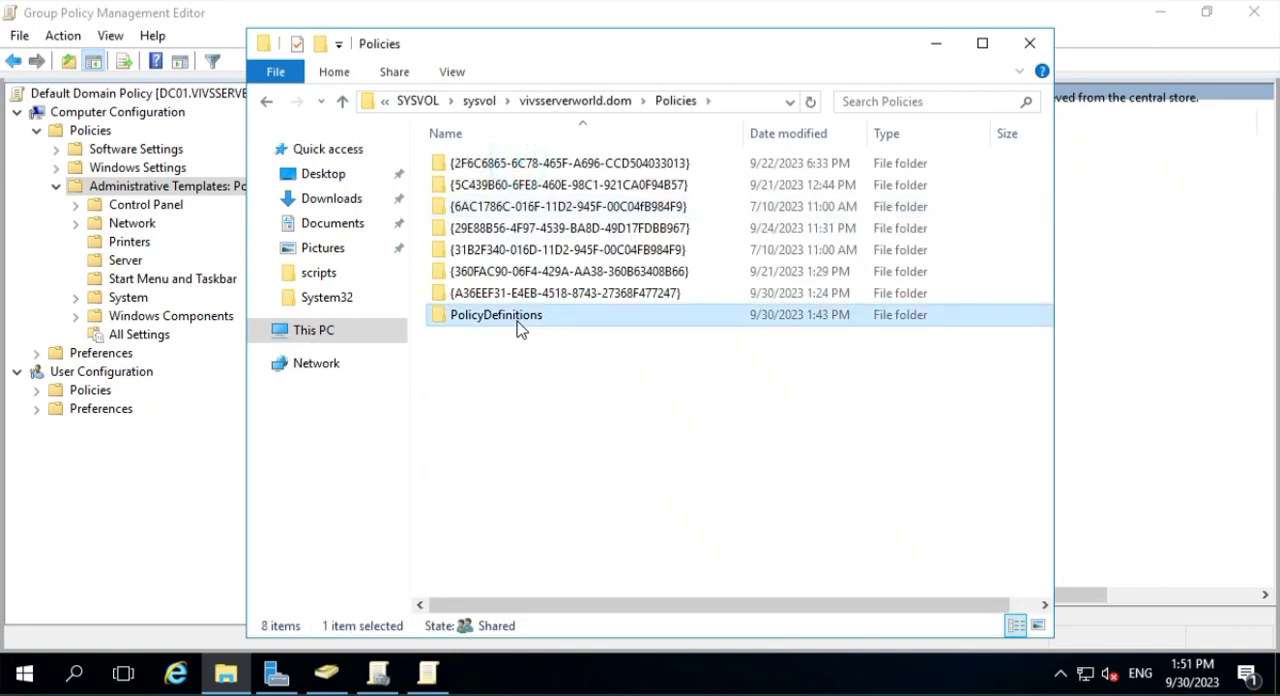
pyautogui.doubleClick(518, 318)
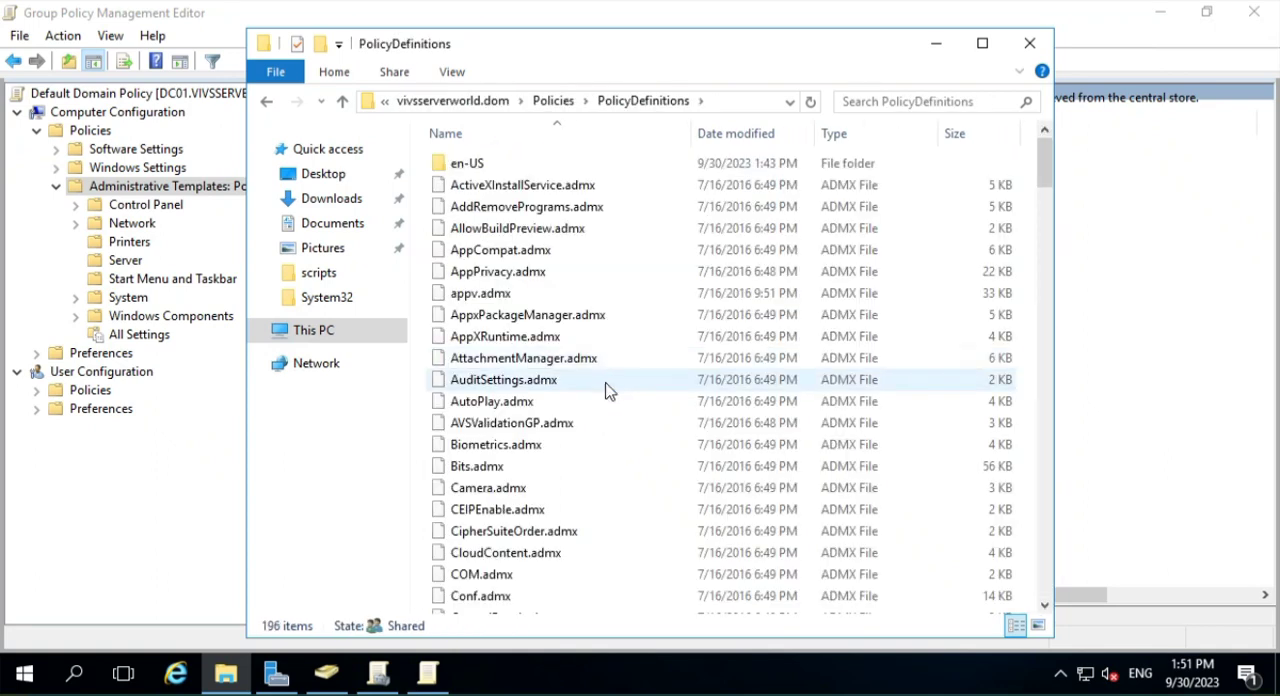
# - Paste the two copied ADML files into the en-US folder inside PolicyDefinitions, with the folder window maximized
pyautogui.doubleClick(521, 165)
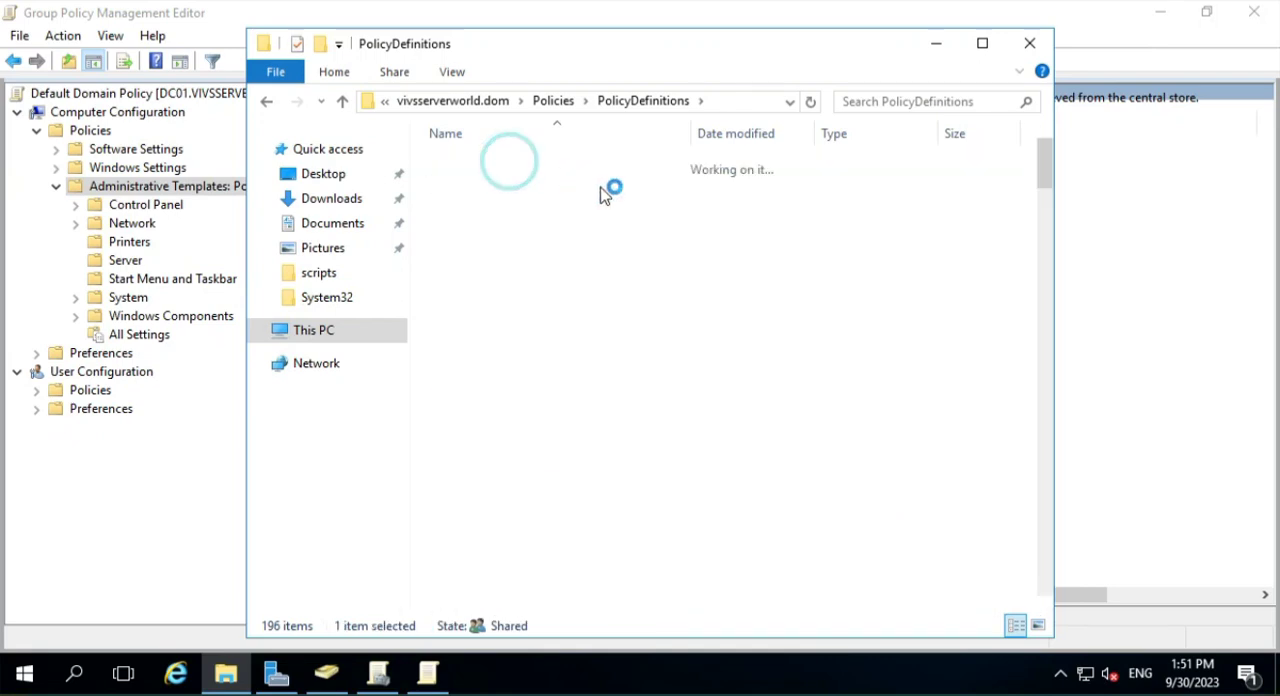
pyautogui.click(983, 48)
pyautogui.rightClick(1083, 398)
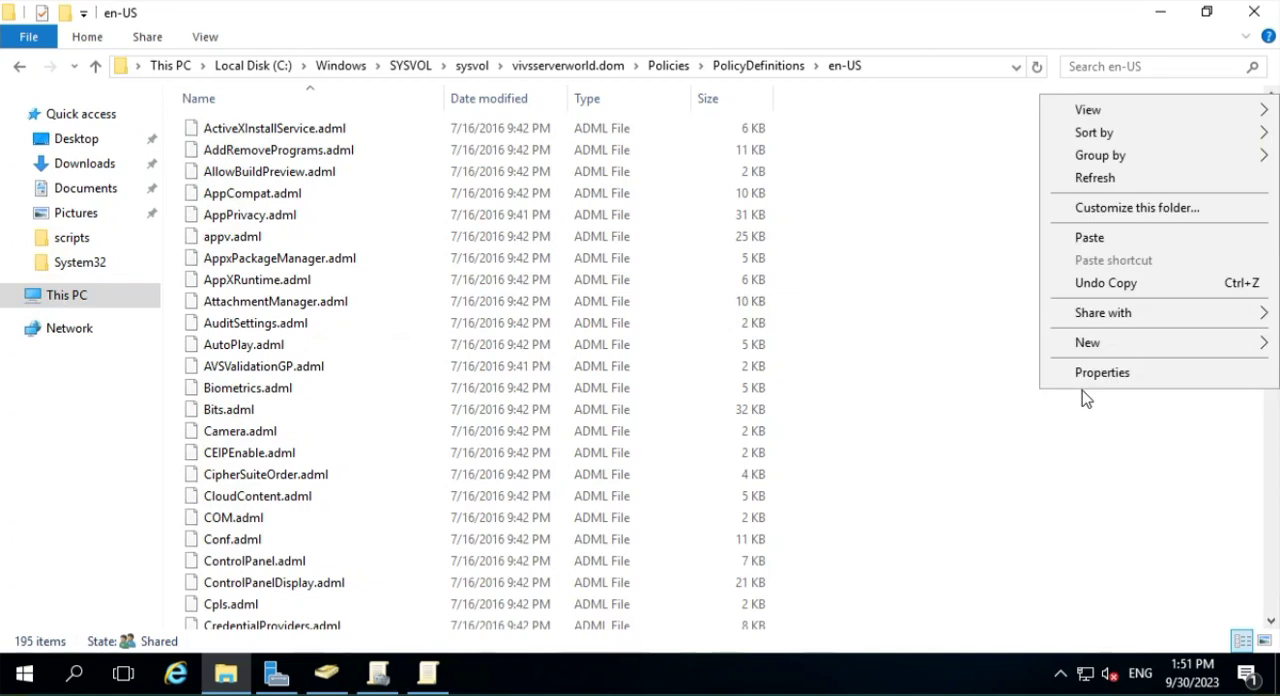
pyautogui.click(1113, 244)
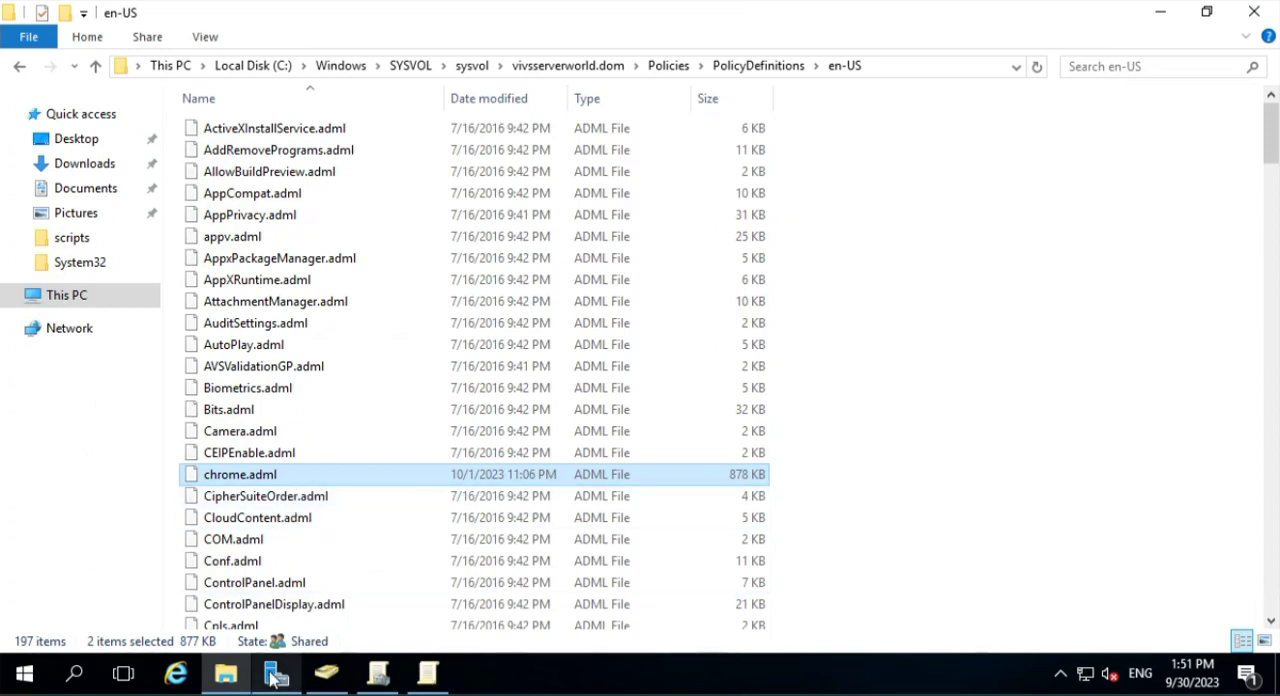
# - Switch back to the extracted policy_templates files and go up from admx\en-US to the windows folder
pyautogui.moveTo(276, 673)
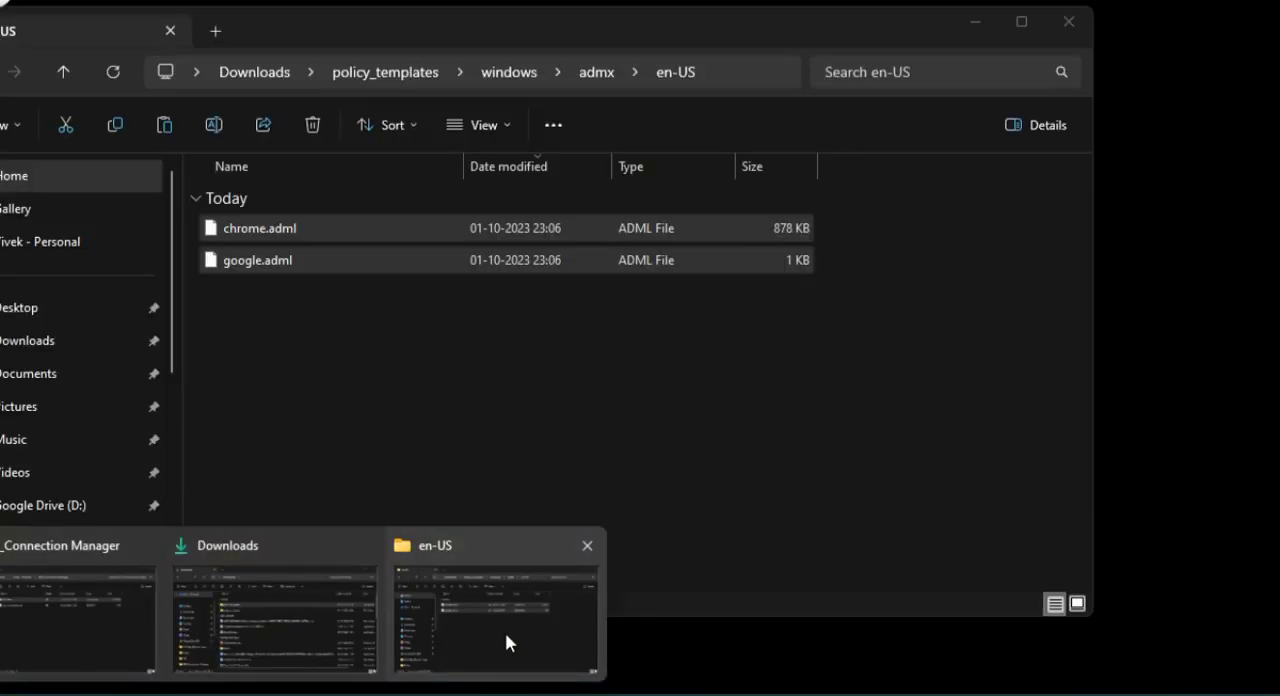
pyautogui.click(506, 642)
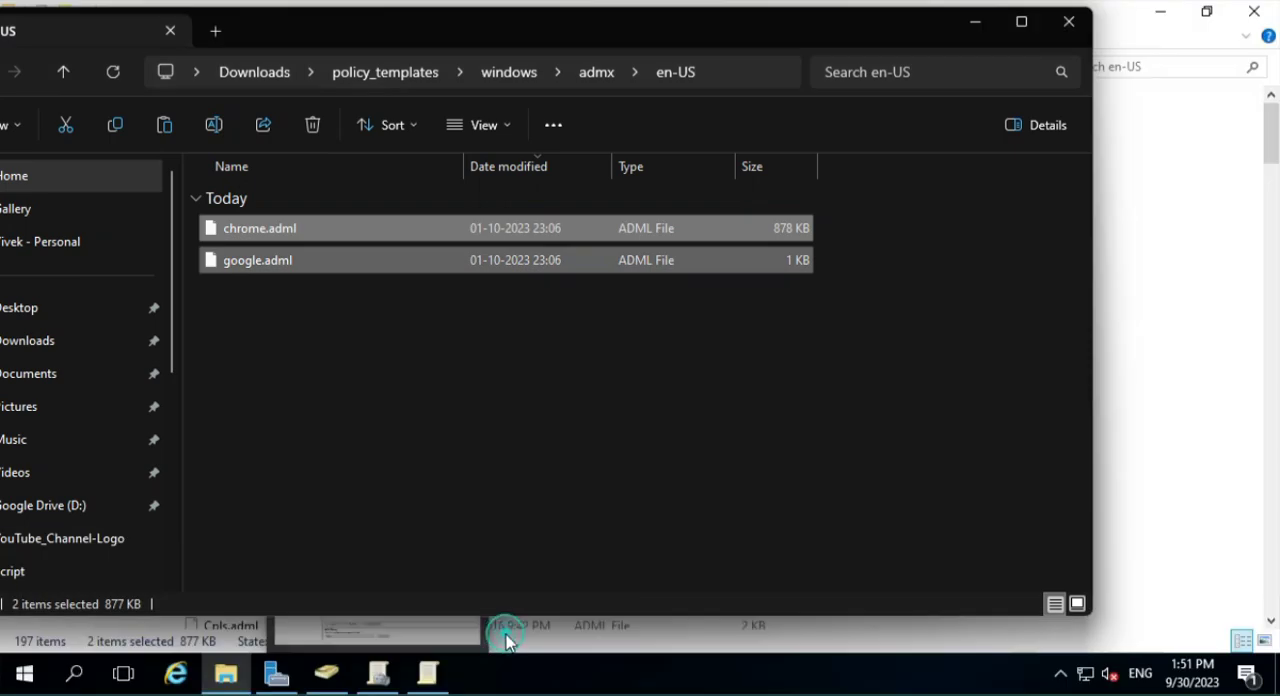
pyautogui.click(596, 72)
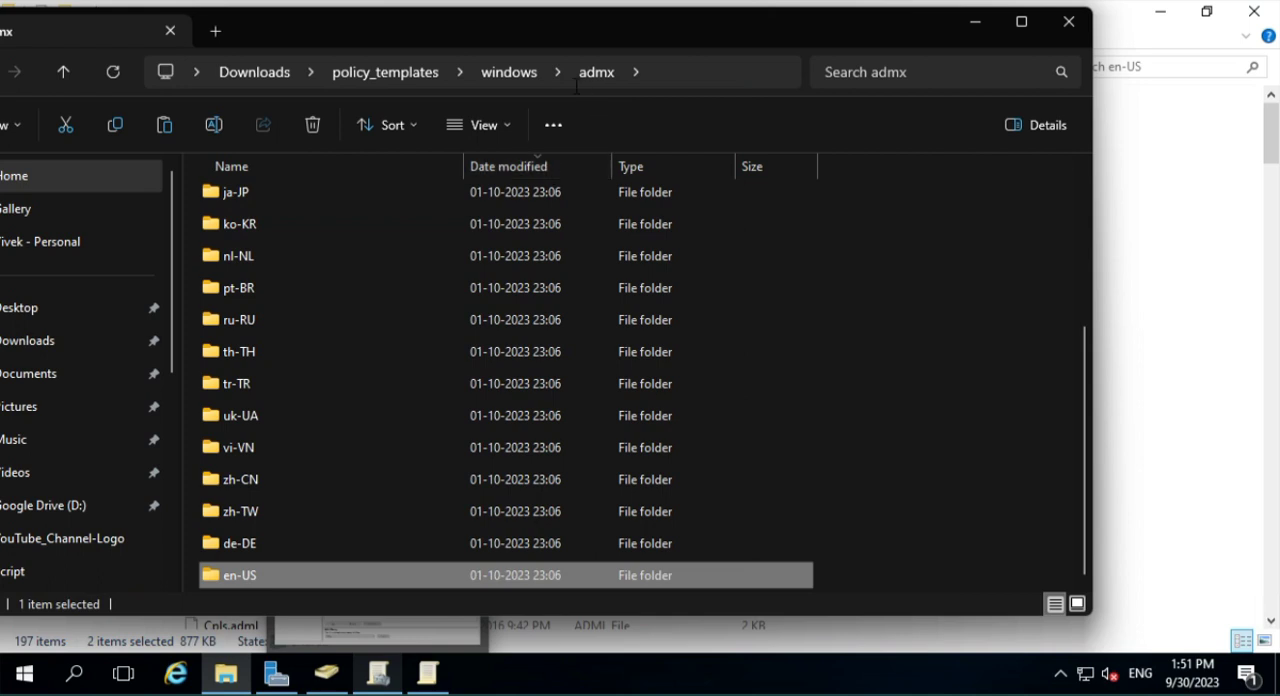
pyautogui.click(529, 76)
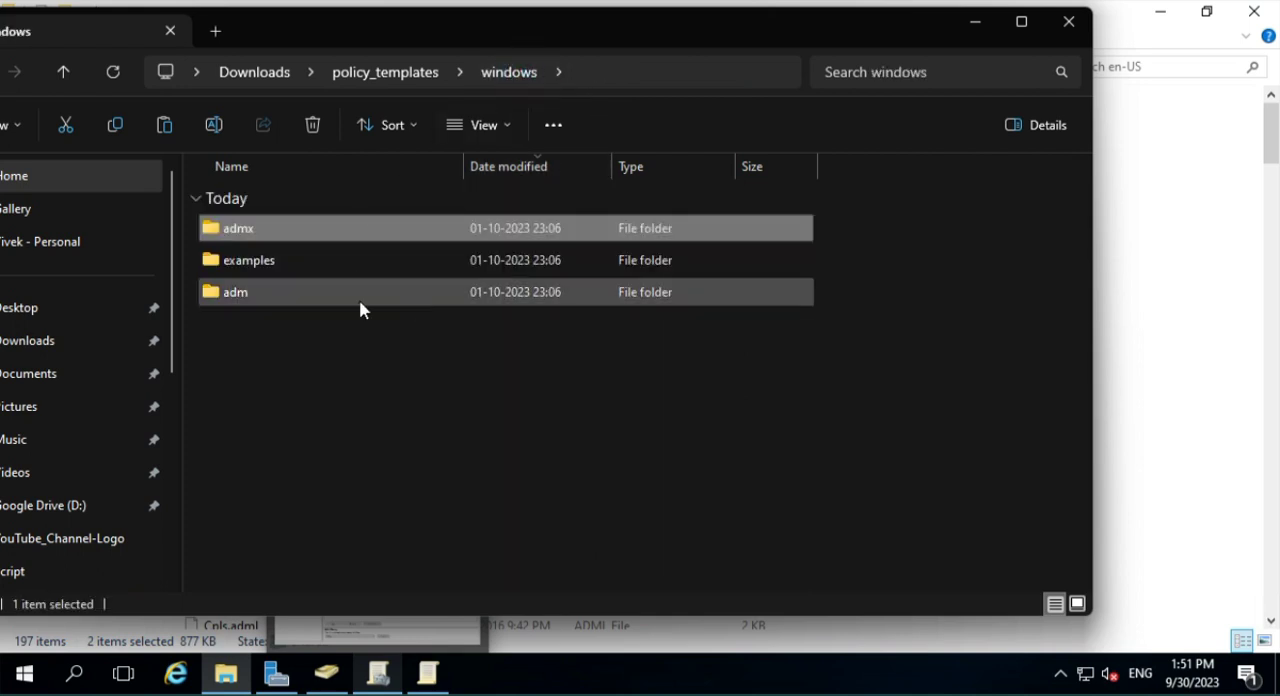
# - Copy chrome.adm from the en-US folder inside adm and return to the windows folder
pyautogui.doubleClick(310, 304)
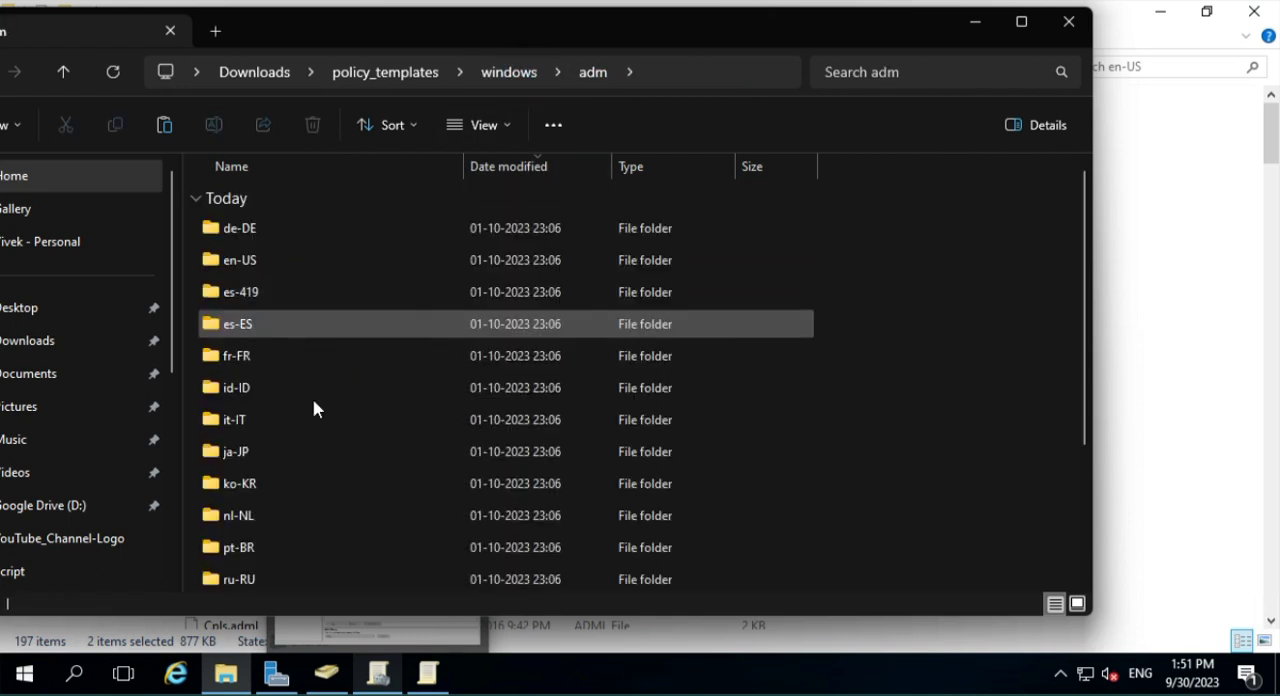
pyautogui.scroll(-2, 330, 440)
pyautogui.scroll(2, 280, 530)
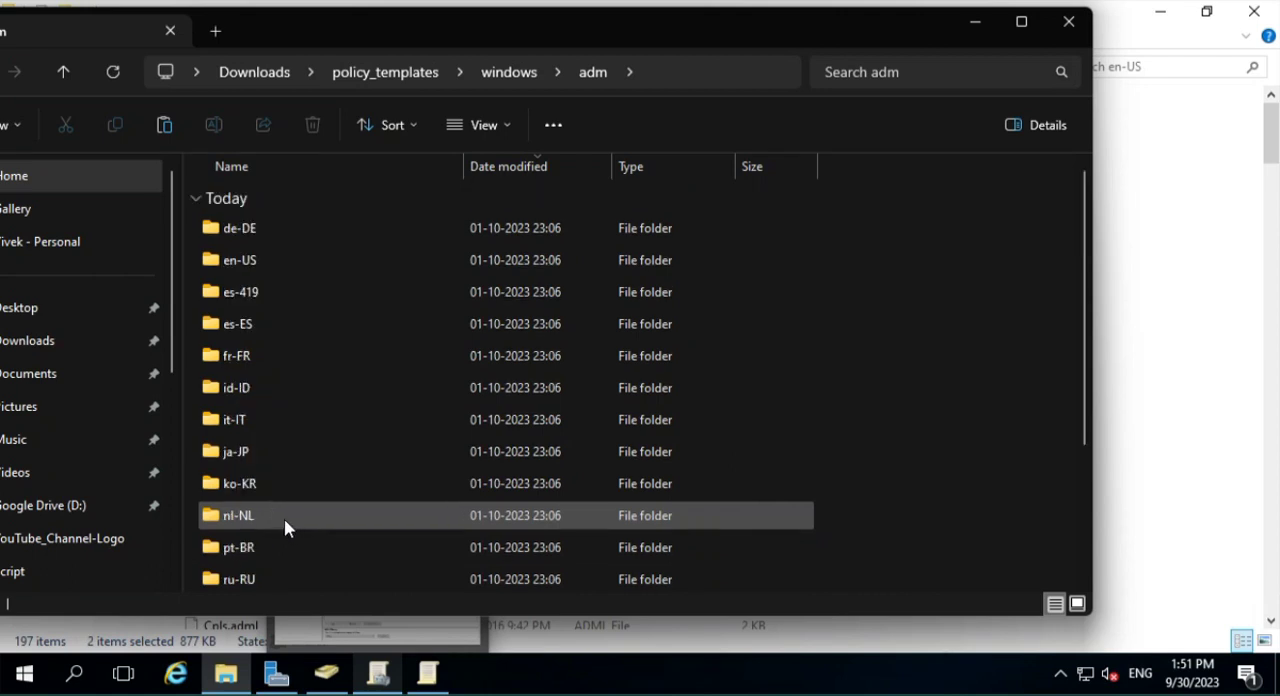
pyautogui.scroll(-3, 352, 421)
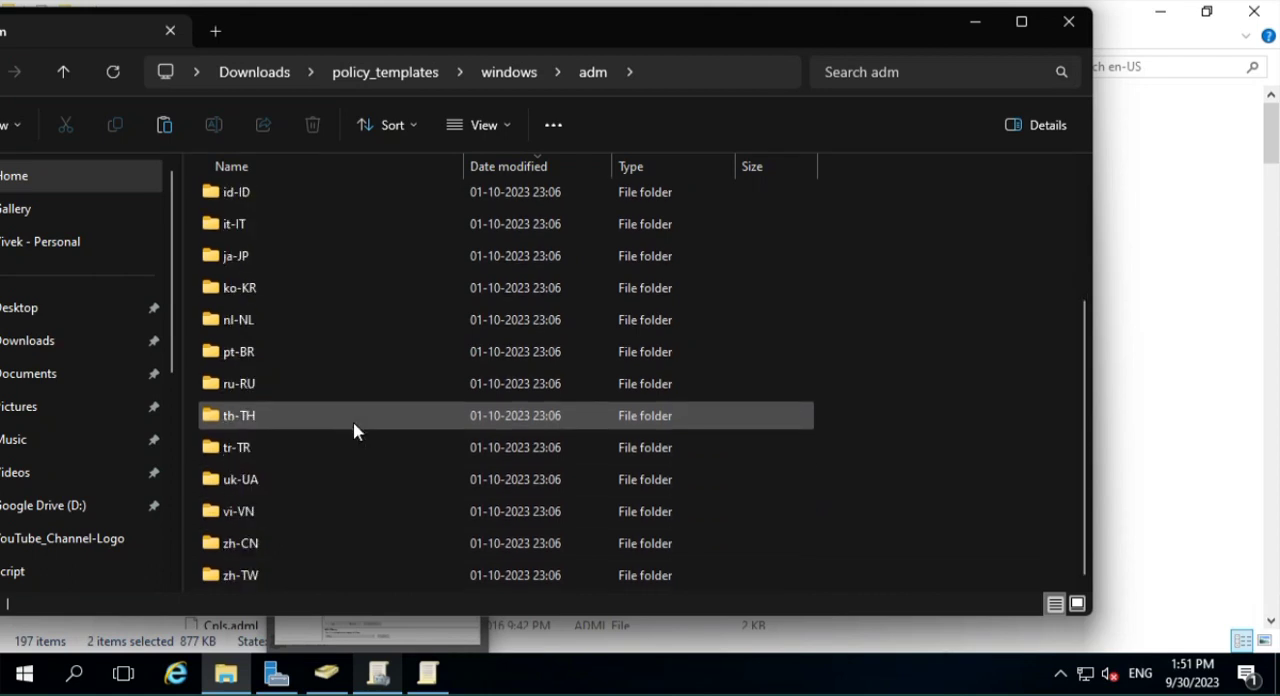
pyautogui.scroll(3, 329, 475)
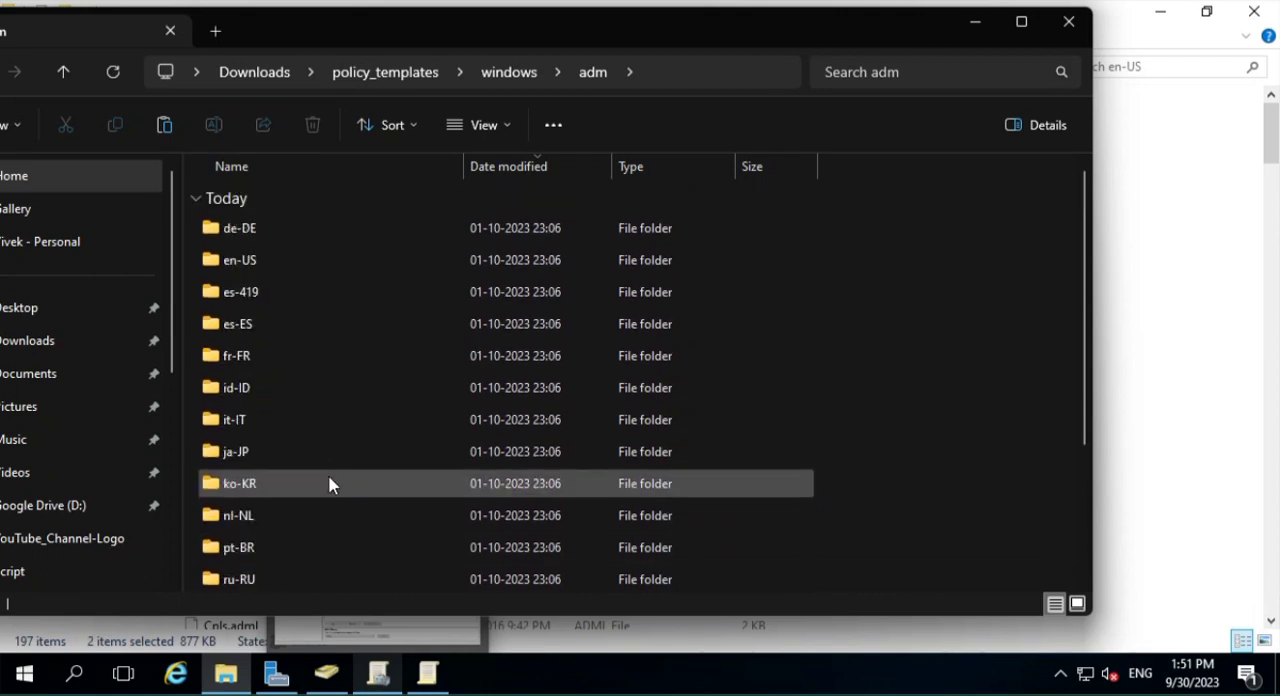
pyautogui.doubleClick(247, 261)
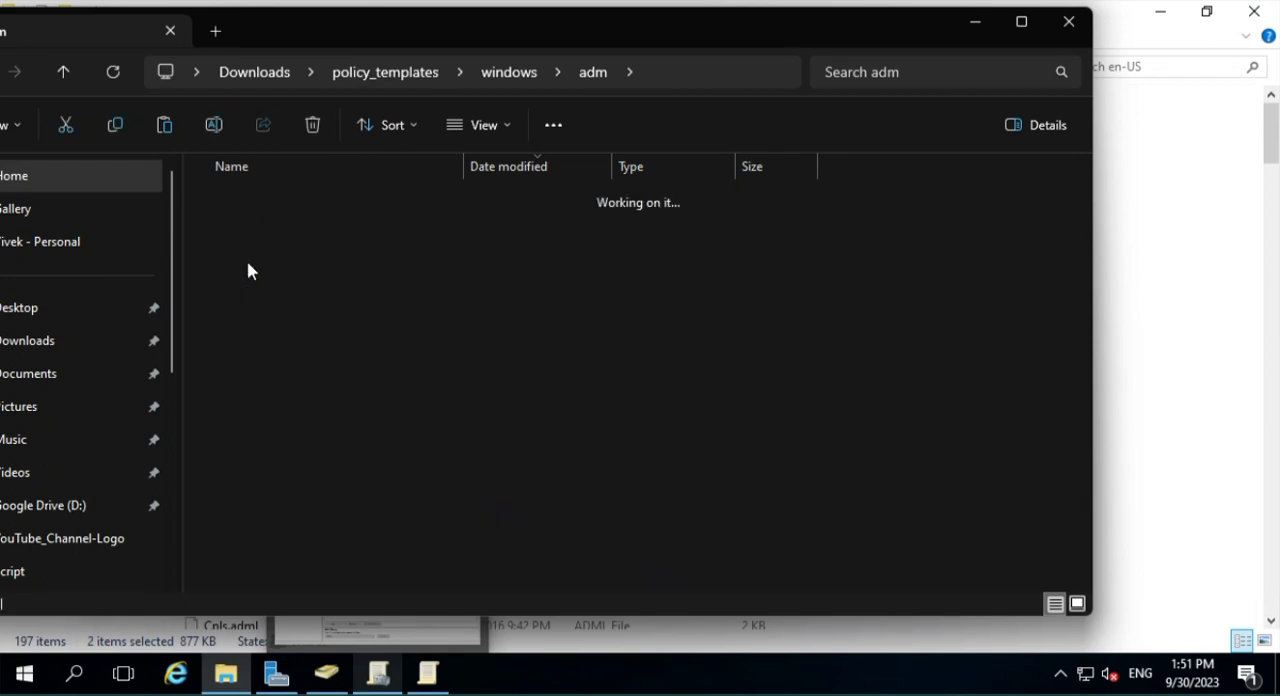
pyautogui.click(270, 230)
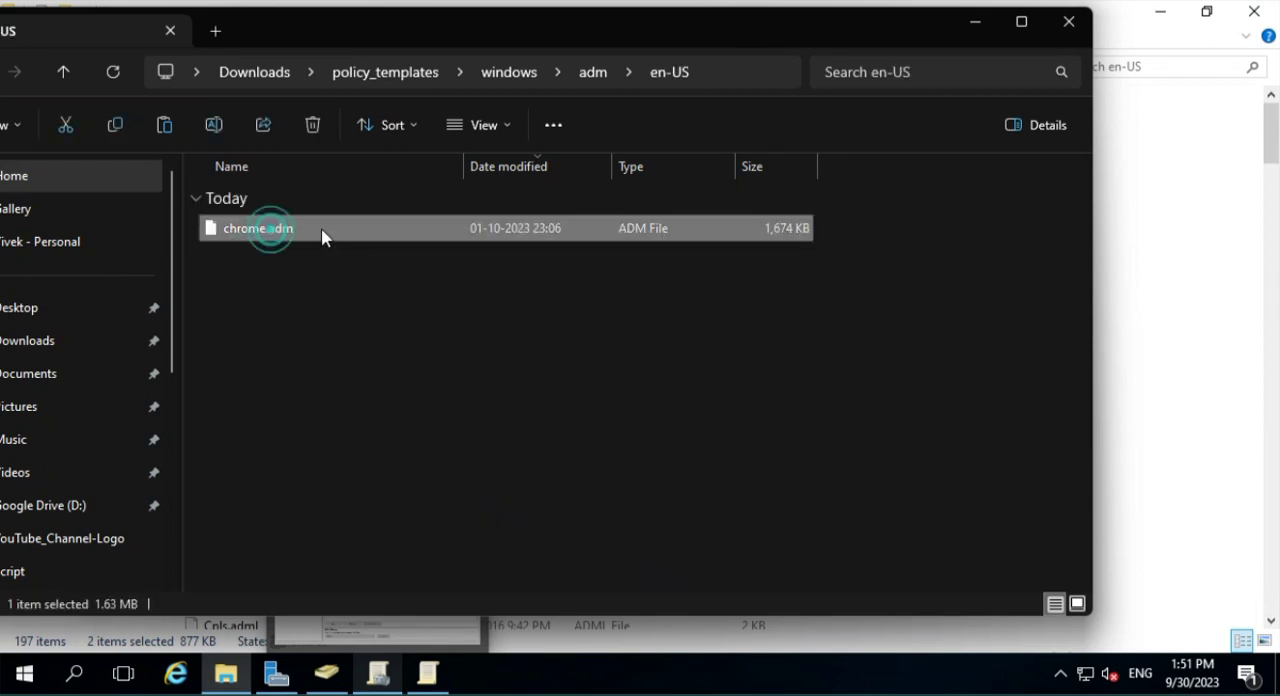
pyautogui.rightClick(293, 238)
pyautogui.click(357, 258)
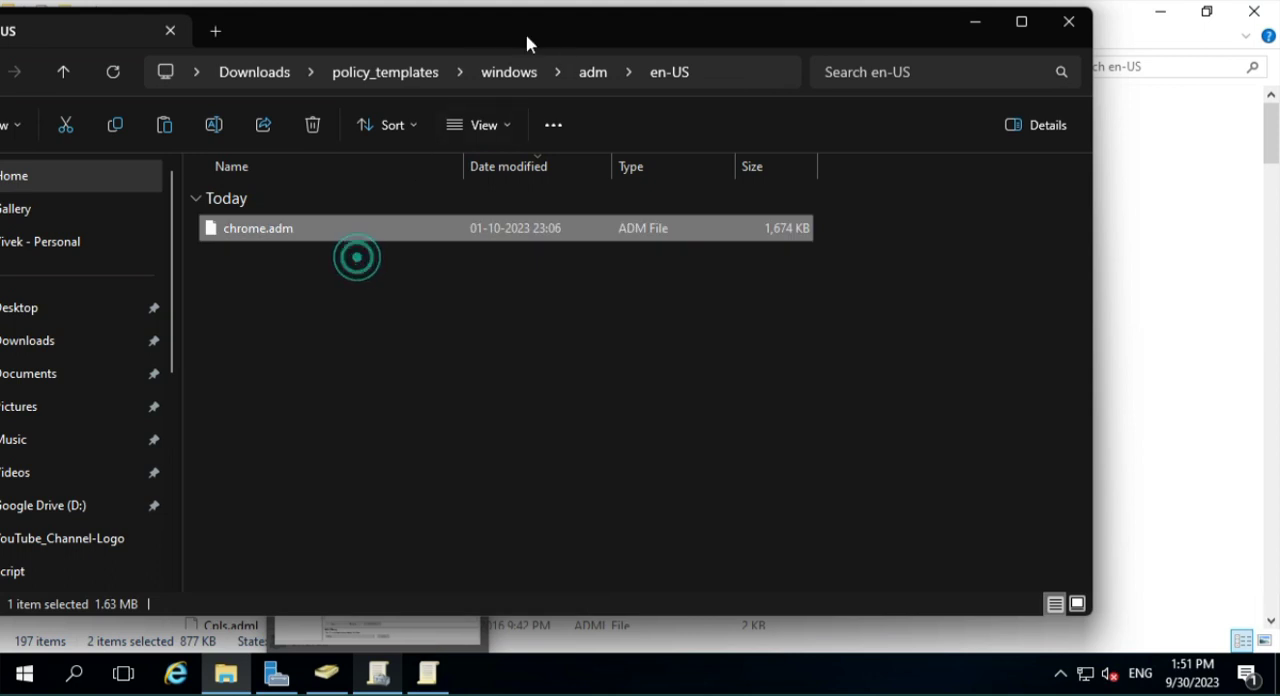
pyautogui.click(583, 72)
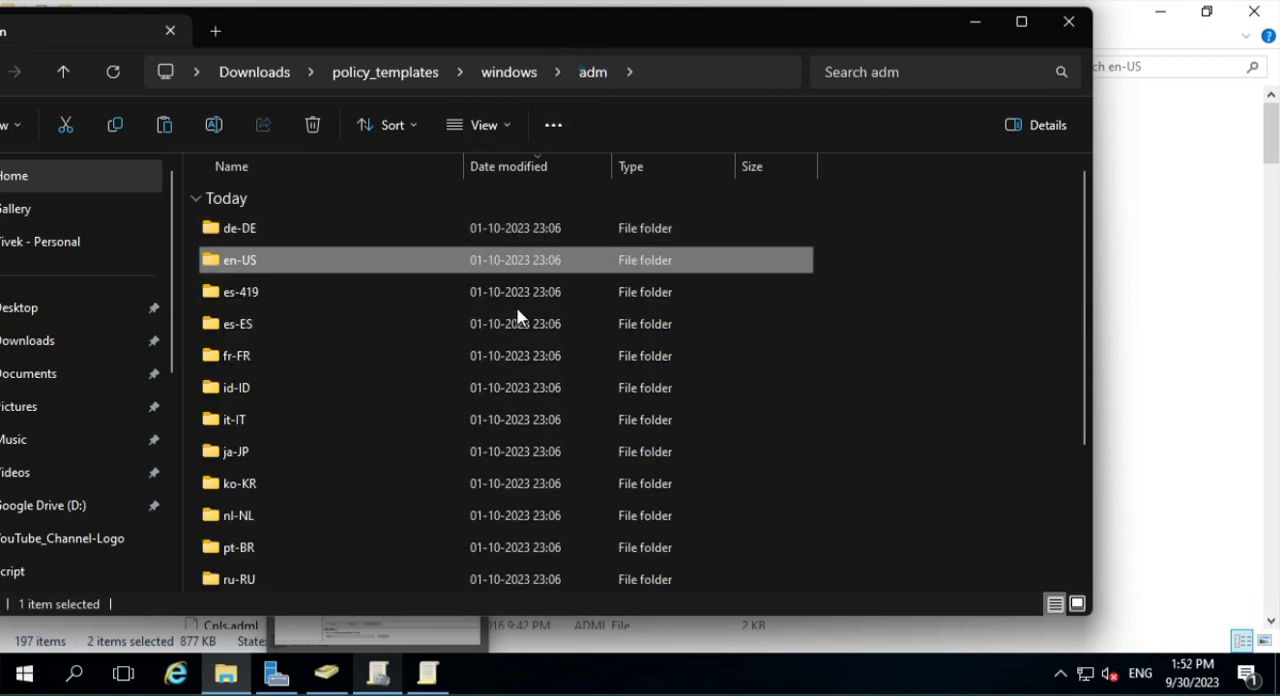
pyautogui.click(518, 72)
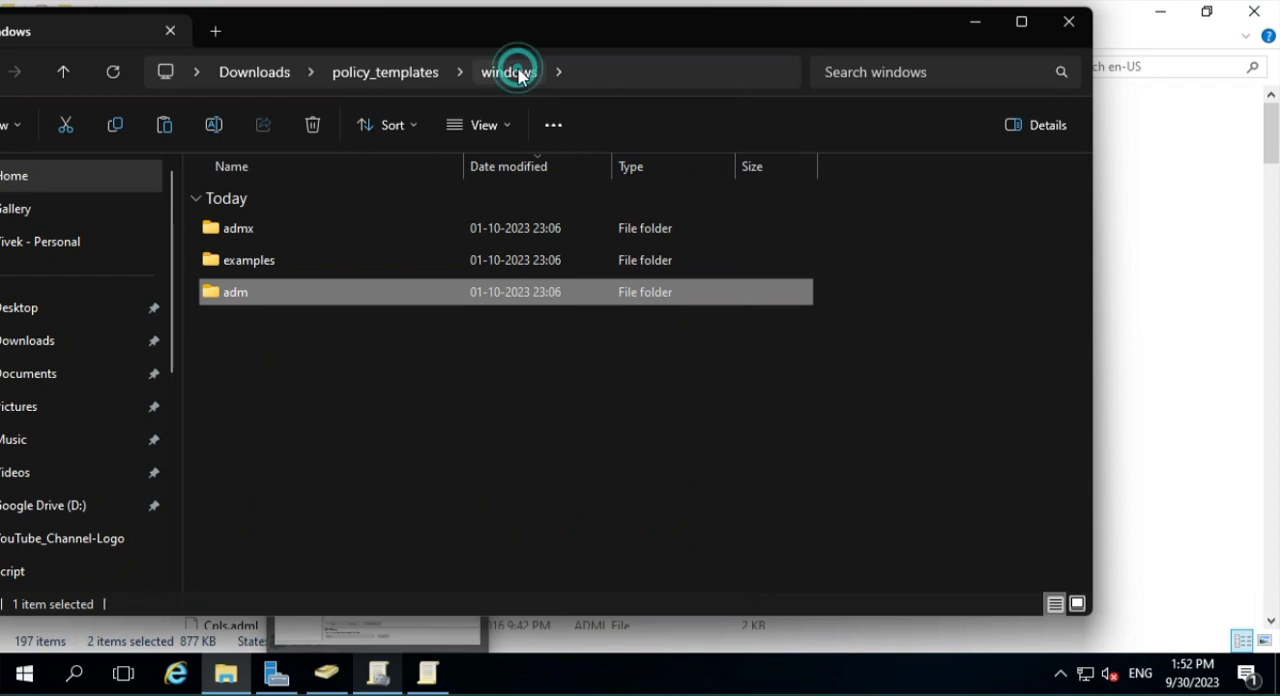
# - Copy chrome.admx and google.admx from the admx folder of the extracted policy templates
pyautogui.doubleClick(355, 234)
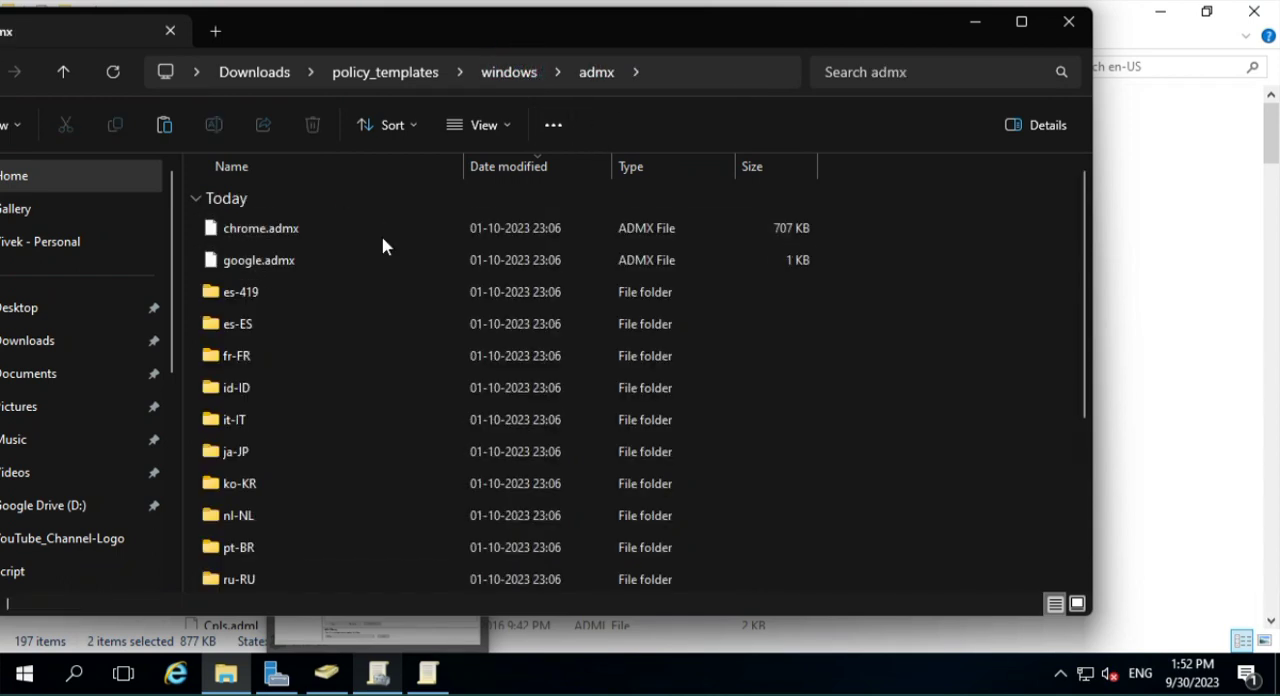
pyautogui.click(380, 237)
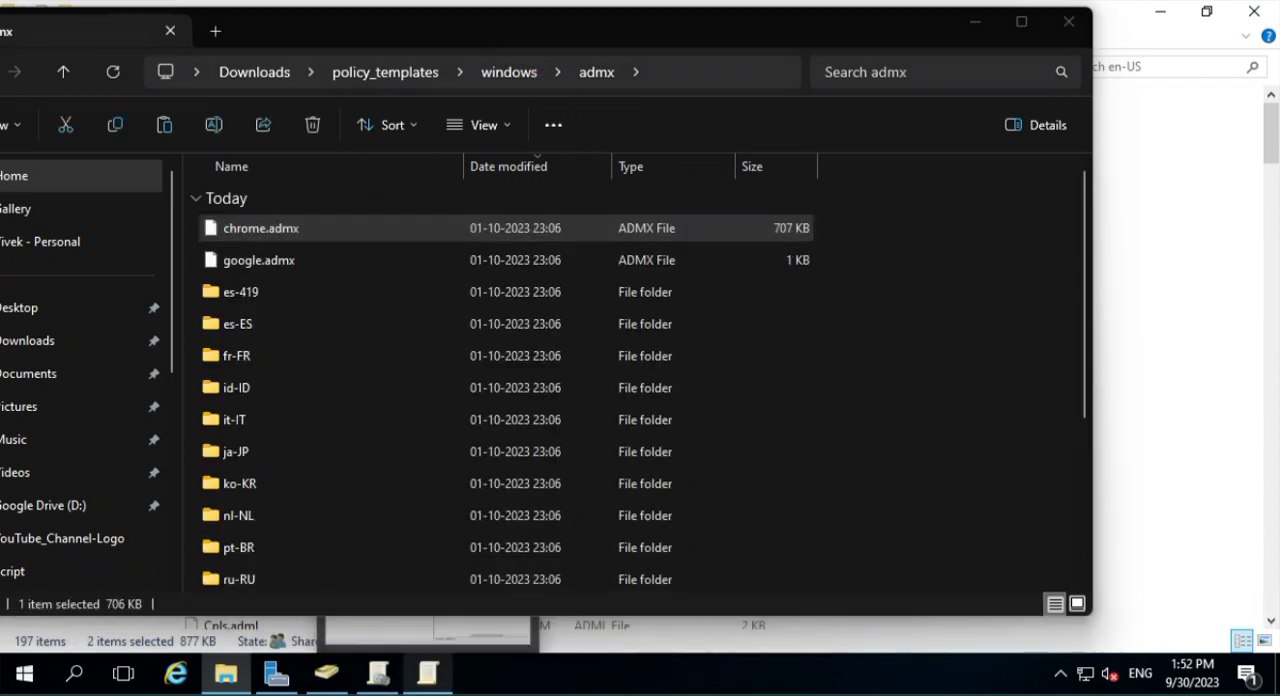
pyautogui.hotkey('alt', 'Tab')
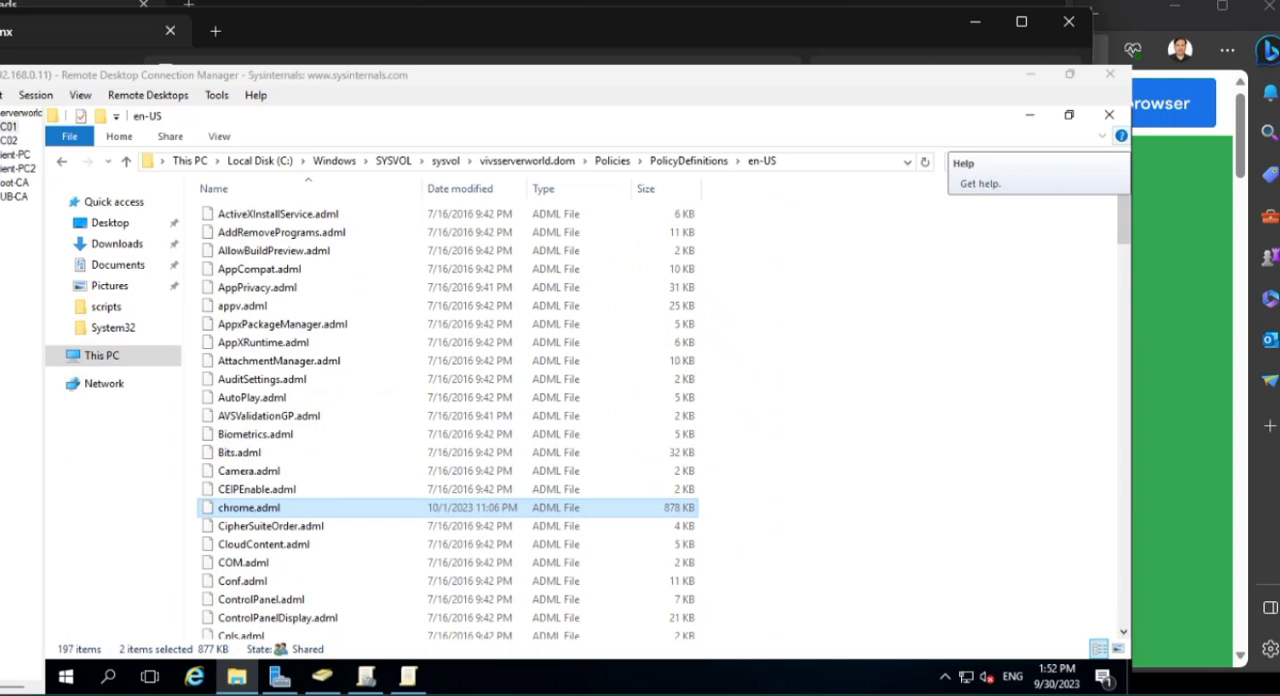
pyautogui.hotkey('alt', 'Tab')
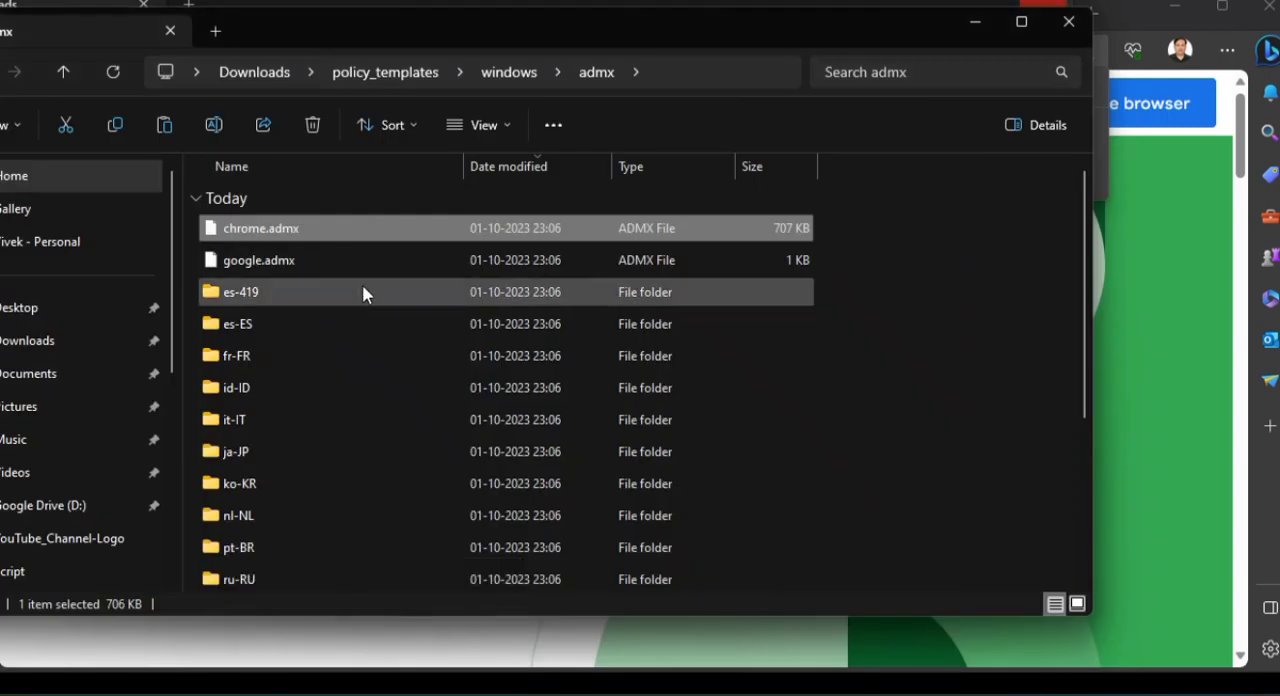
pyautogui.rightClick(279, 230)
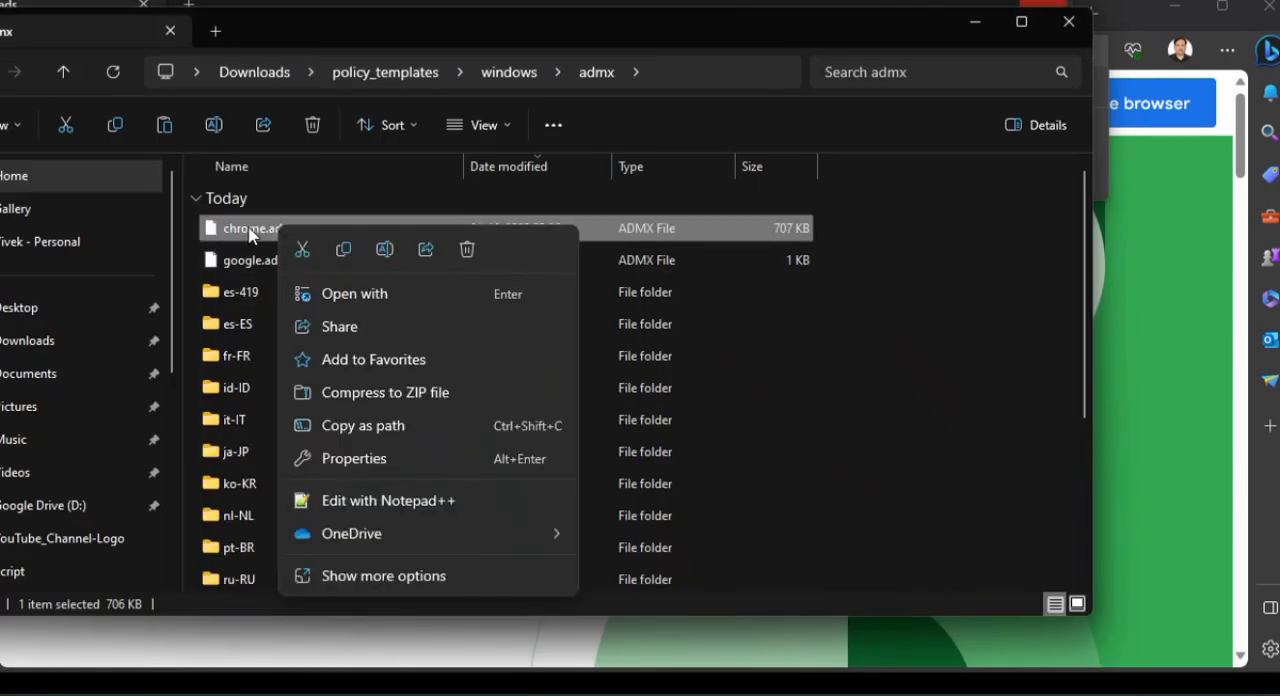
pyautogui.click(251, 233)
pyautogui.keyDown('ctrl'); pyautogui.click(266, 266); pyautogui.keyUp('ctrl')
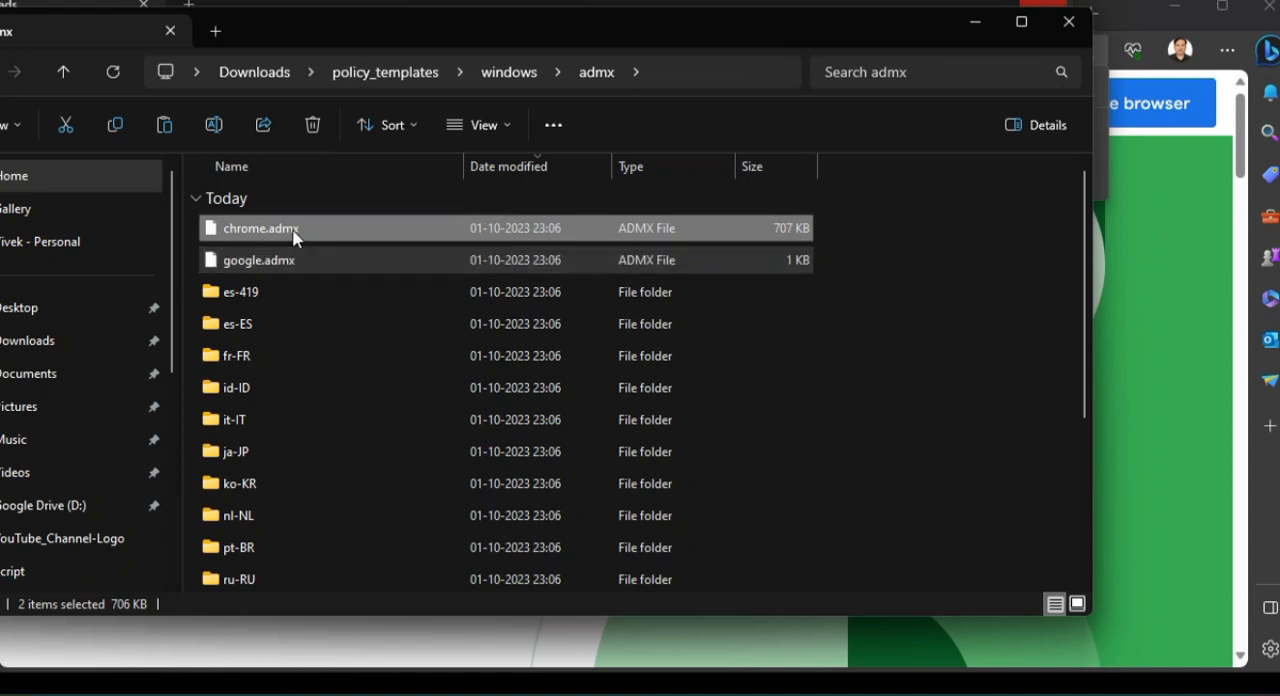
pyautogui.rightClick(293, 228)
pyautogui.click(362, 253)
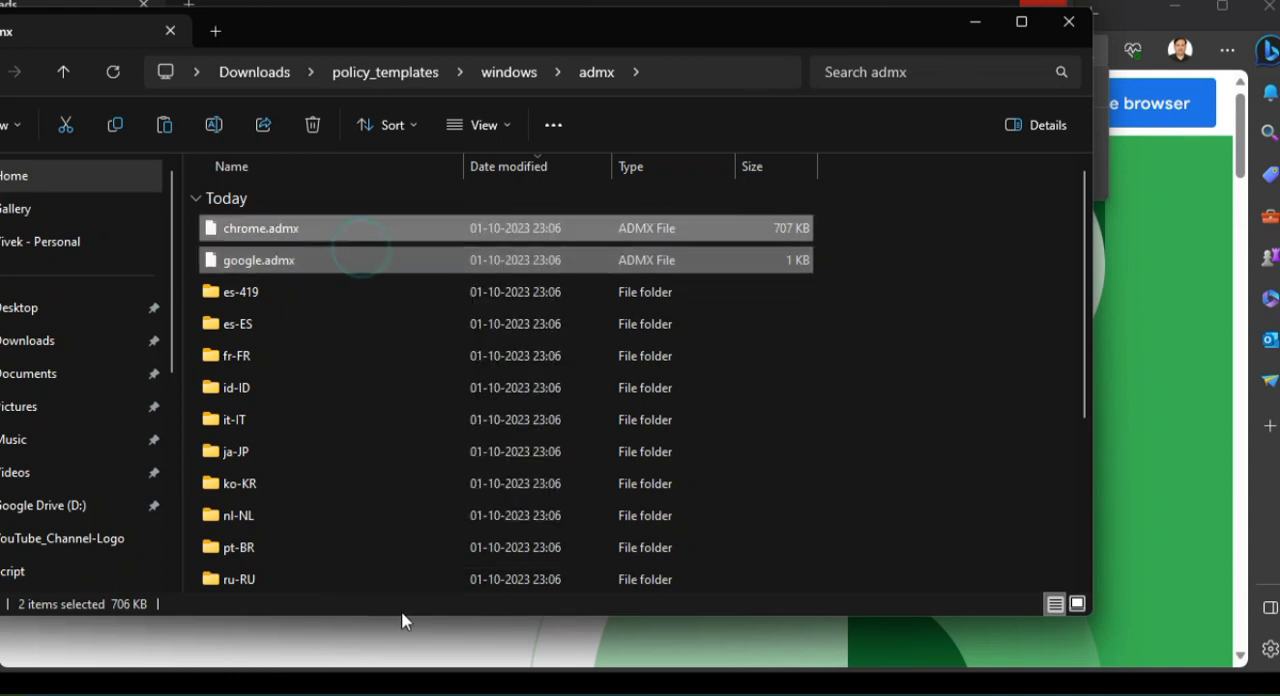
# - Switch to the domain controller, go up from en-US to PolicyDefinitions and paste the two copied ADMX files there
pyautogui.moveTo(457, 692)
pyautogui.click(490, 610)
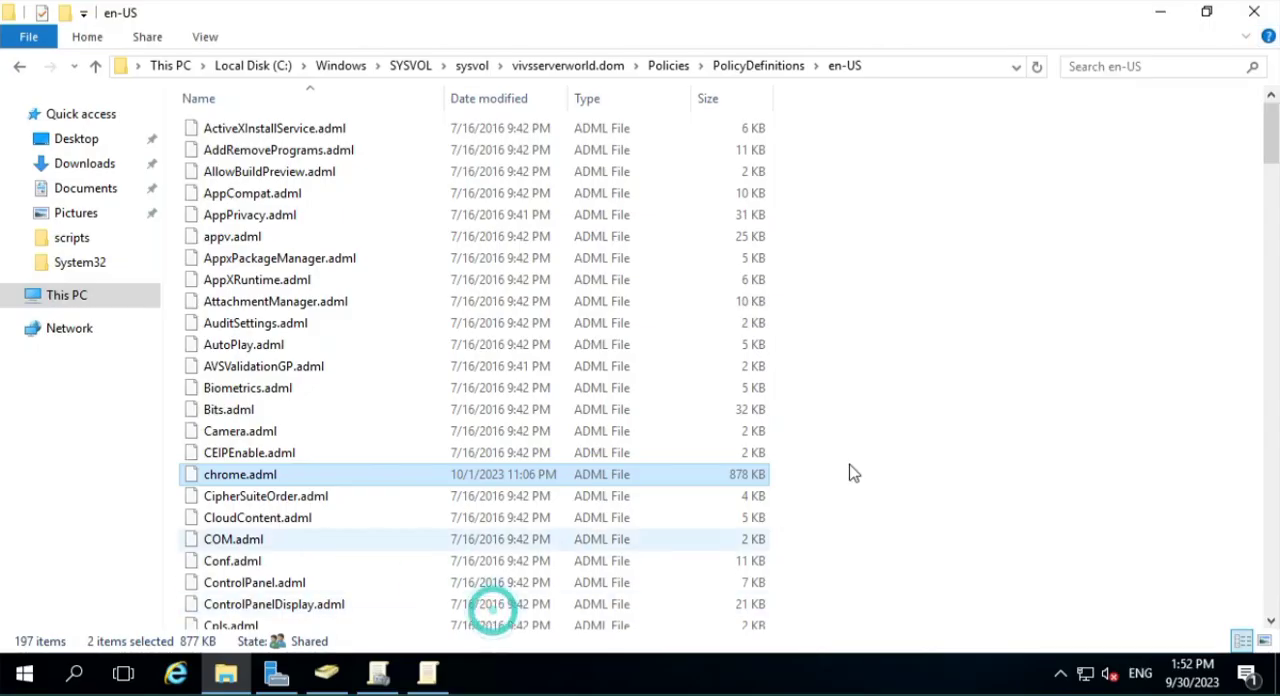
pyautogui.click(740, 66)
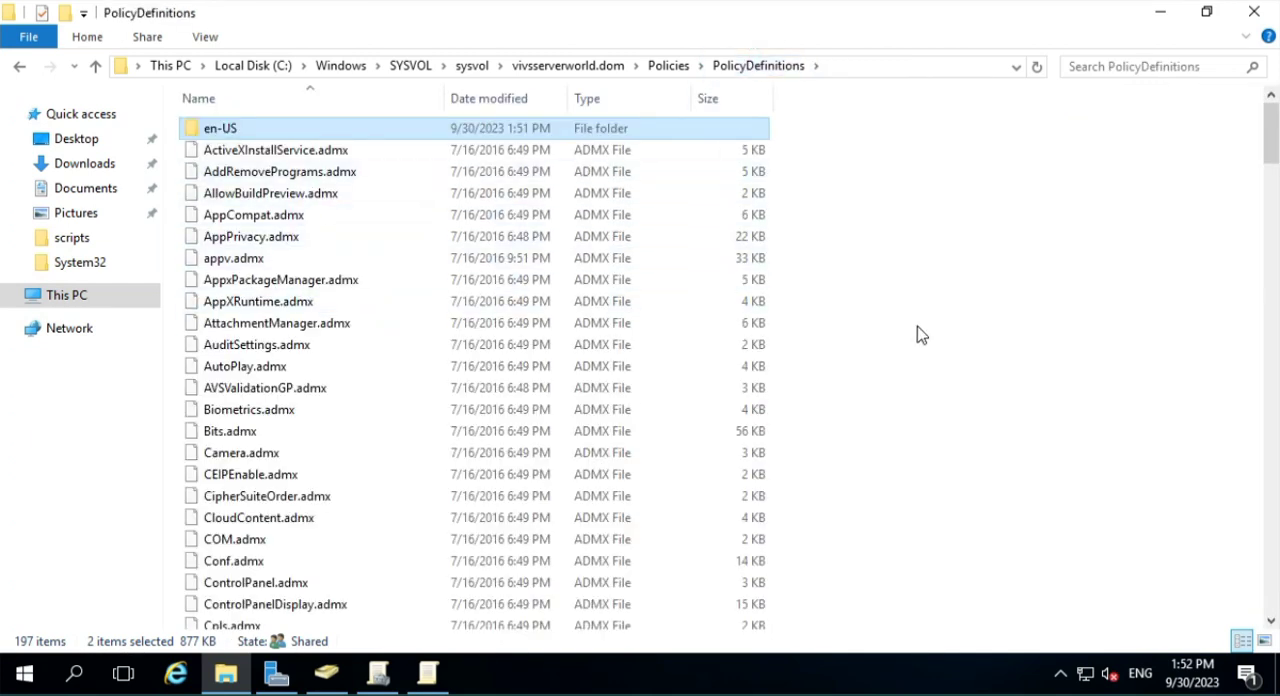
pyautogui.rightClick(966, 362)
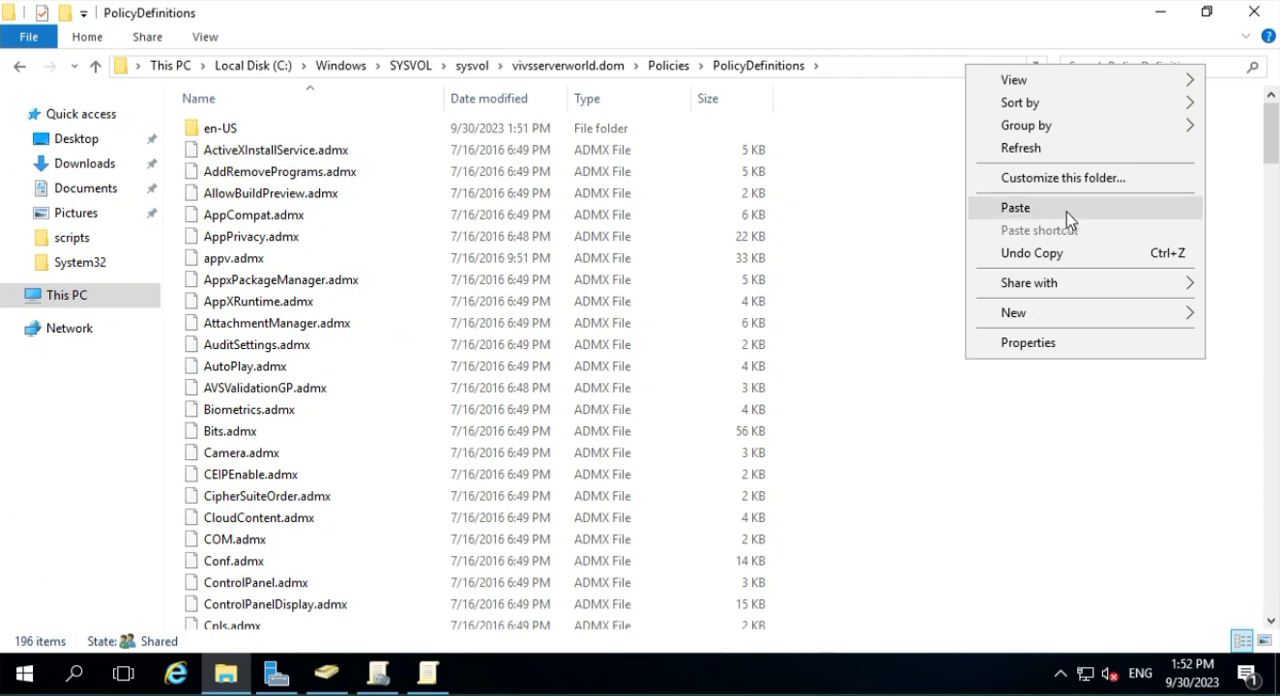
pyautogui.click(1015, 208)
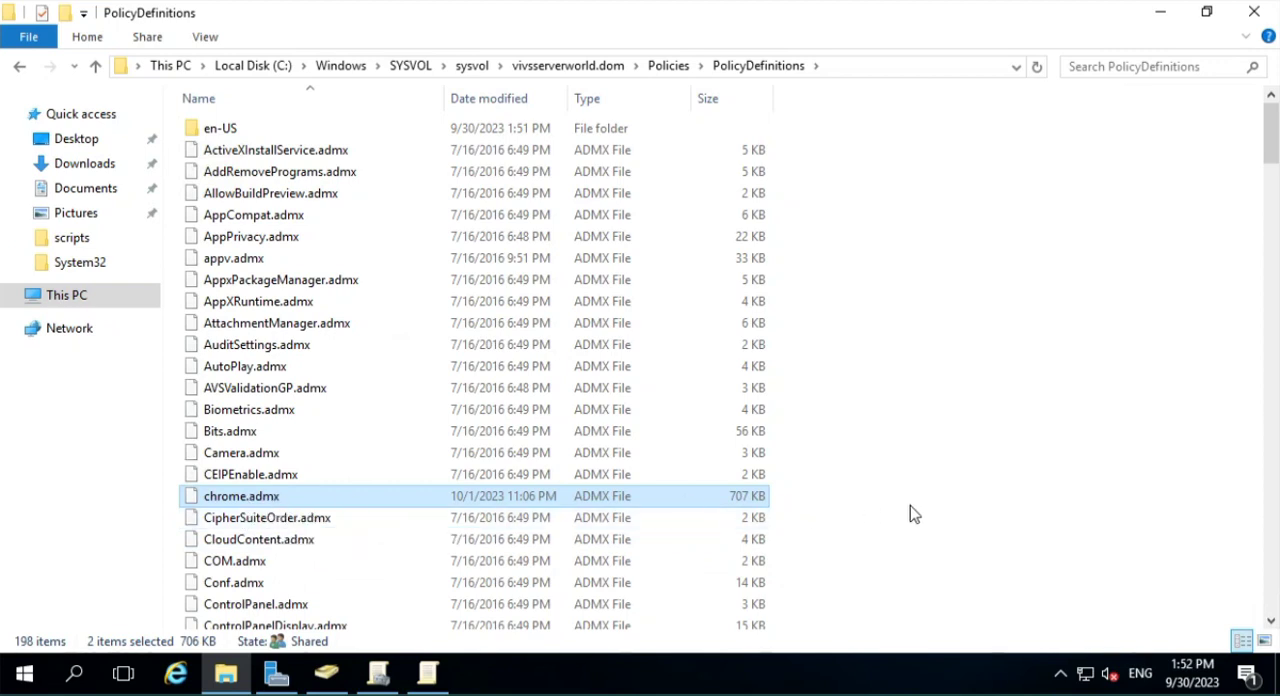
pyautogui.click(958, 500)
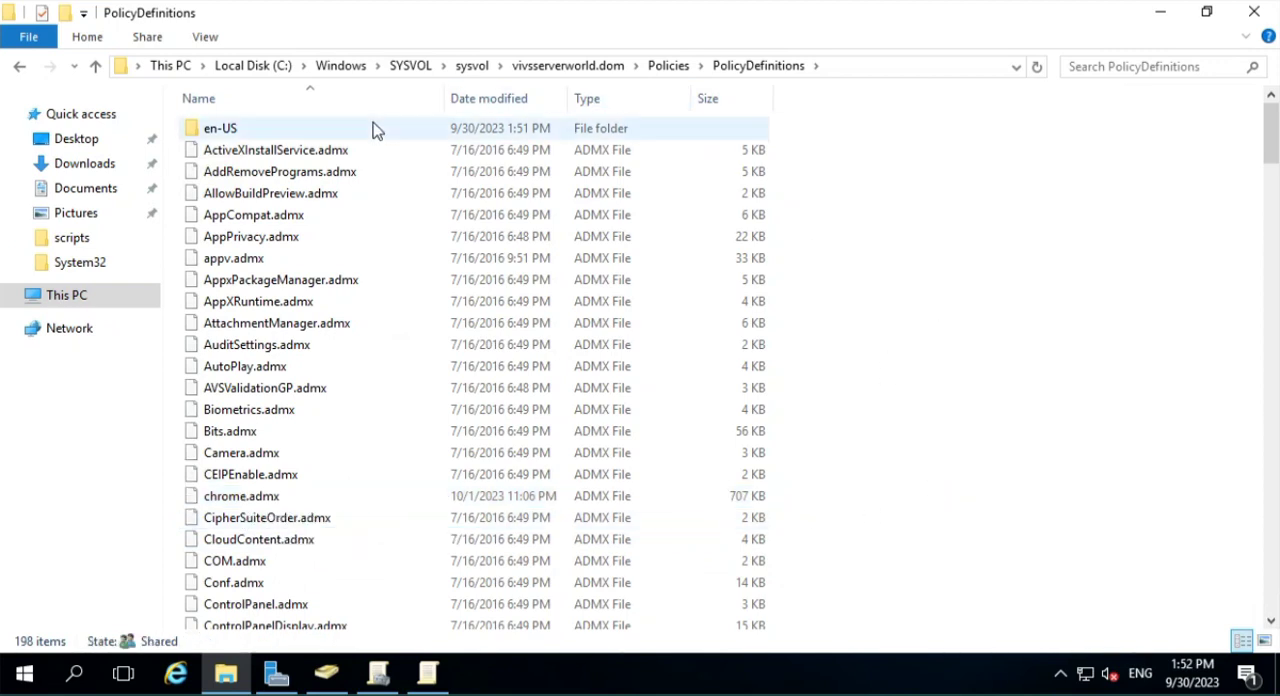
# - Check the en-US folder for chrome.adml and google.adml, and return to PolicyDefinitions to review its path
pyautogui.doubleClick(321, 133)
pyautogui.click(310, 390)
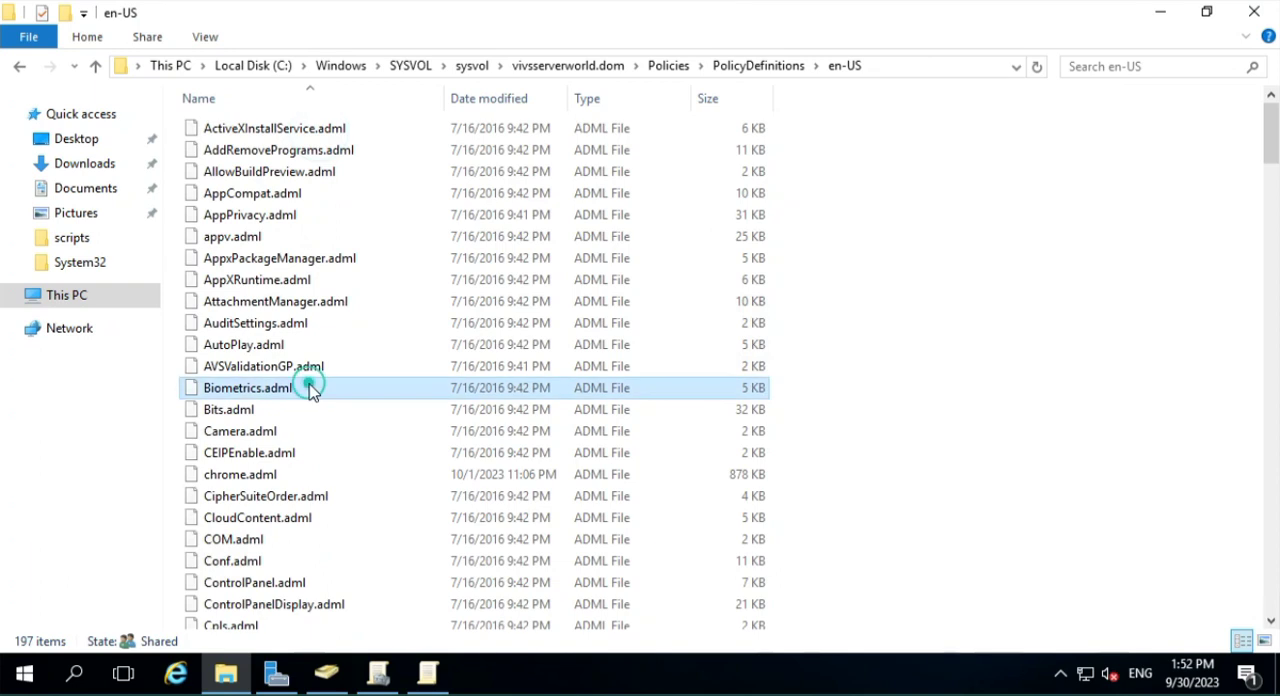
pyautogui.press('g')
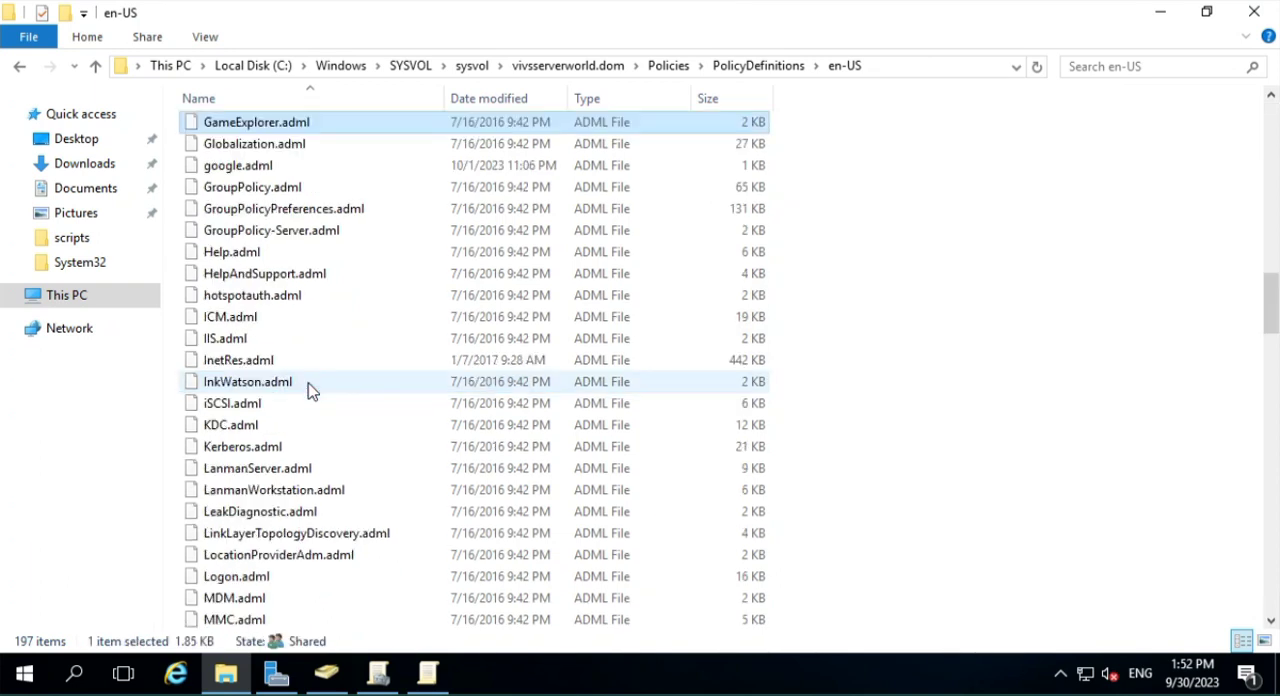
pyautogui.click(287, 172)
pyautogui.click(287, 172)
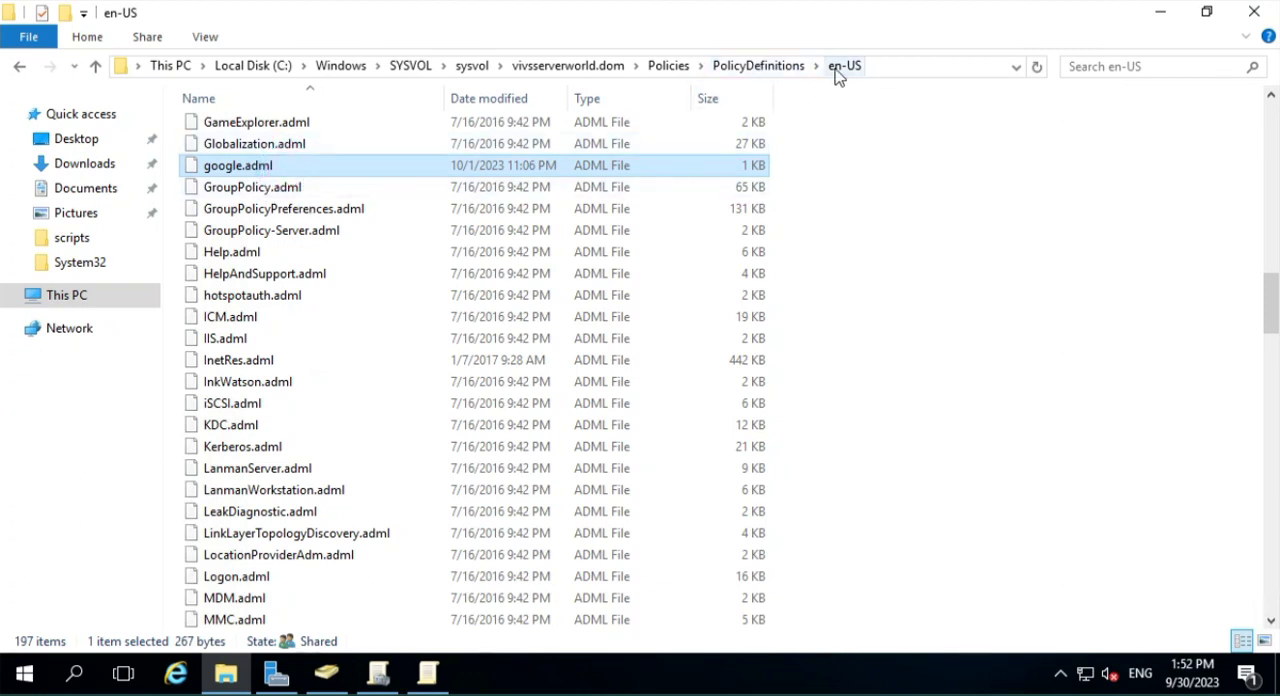
pyautogui.click(749, 64)
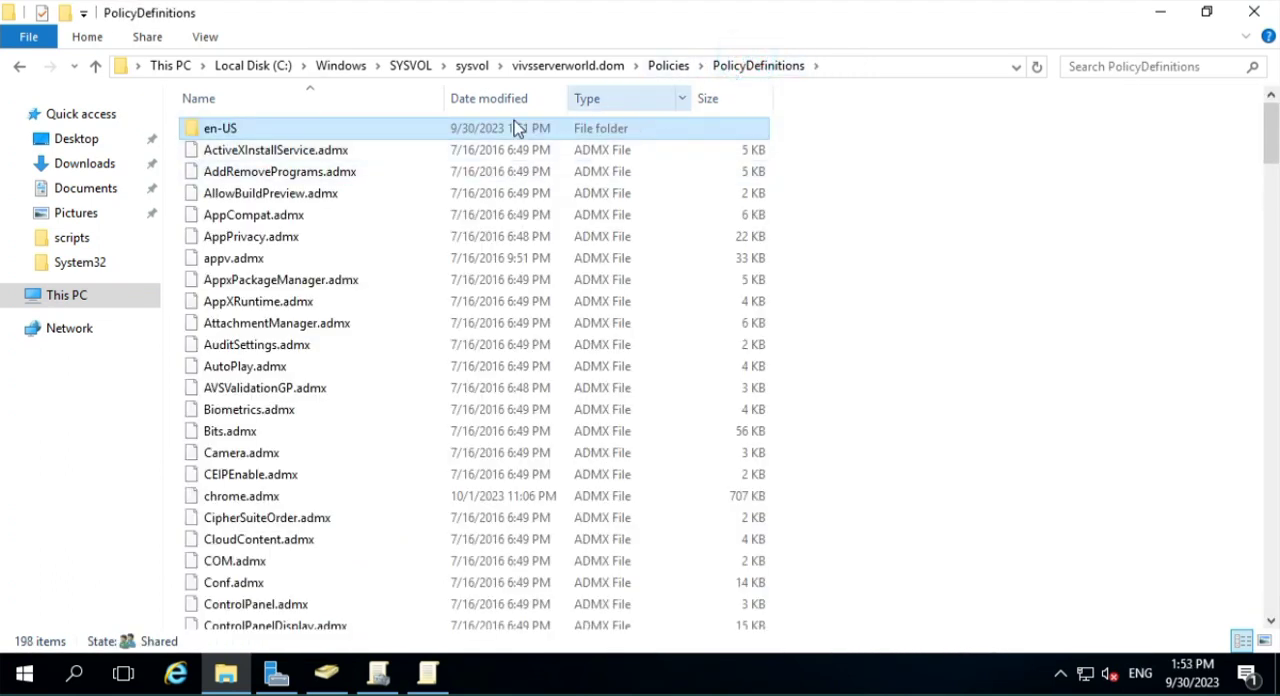
pyautogui.click(871, 68)
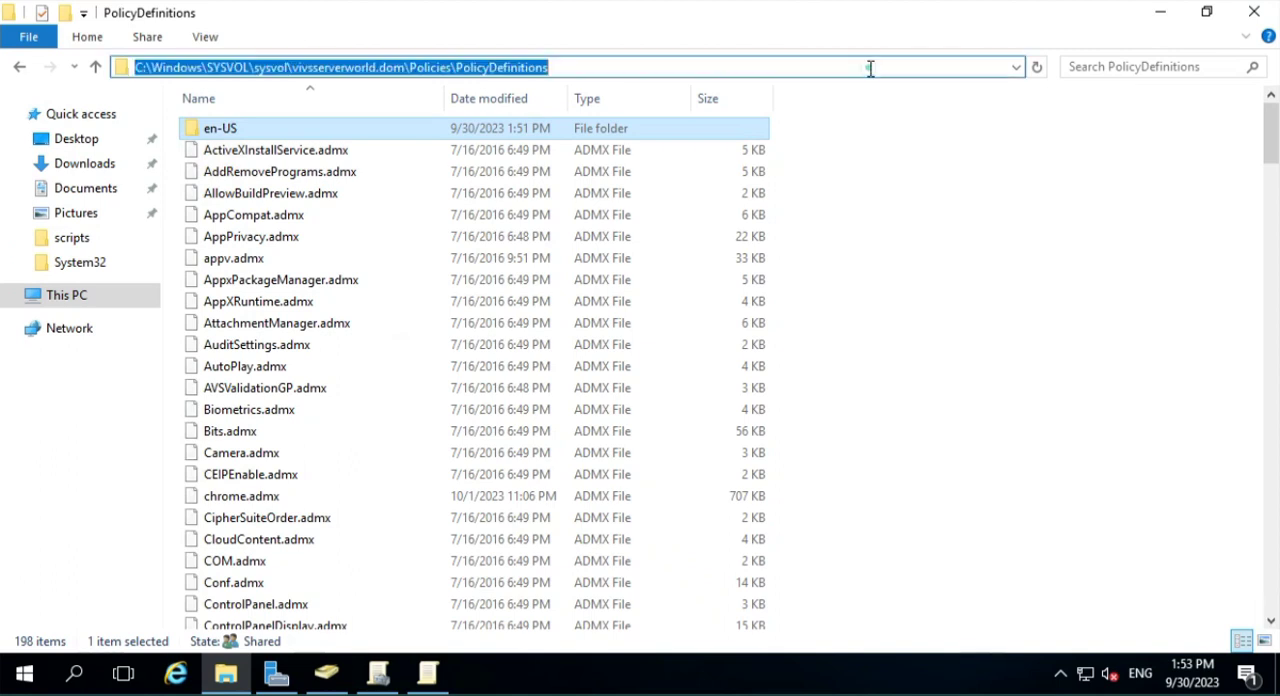
pyautogui.click(300, 302)
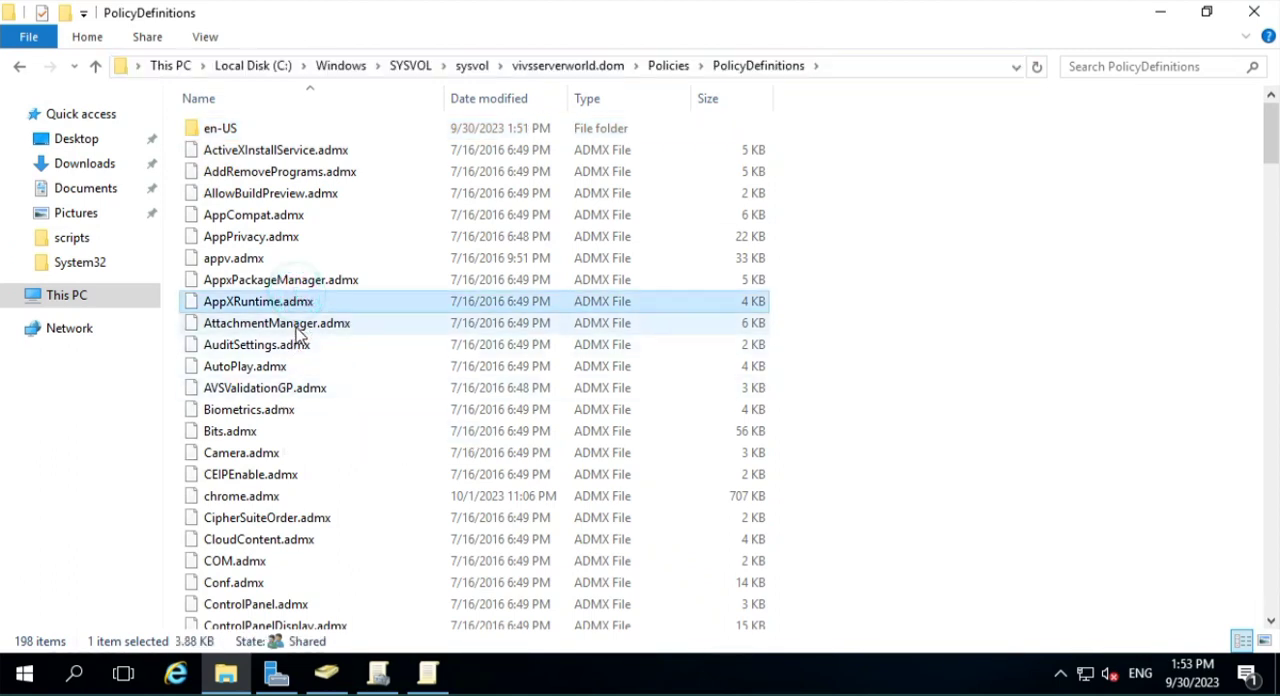
# - Close the open policy editor and reopen Default Domain Policy for editing from Group Policy Management
pyautogui.click(427, 680)
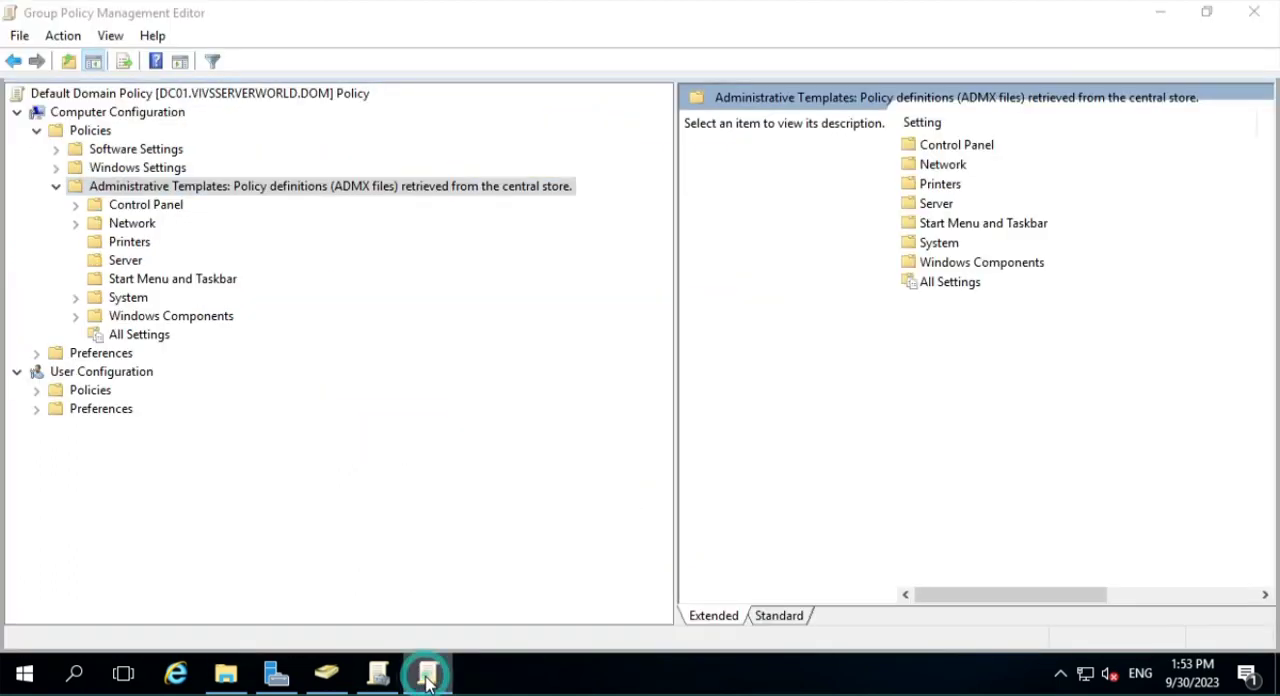
pyautogui.rightClick(437, 668)
pyautogui.click(434, 630)
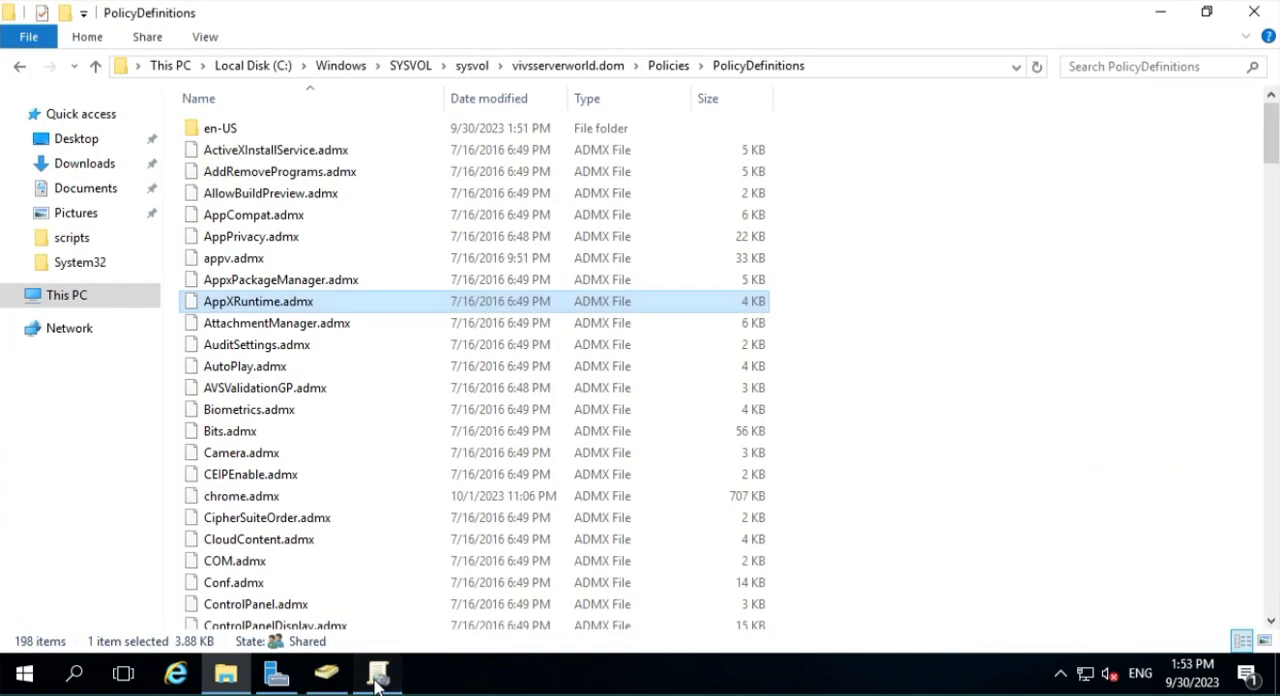
pyautogui.click(377, 678)
pyautogui.rightClick(157, 164)
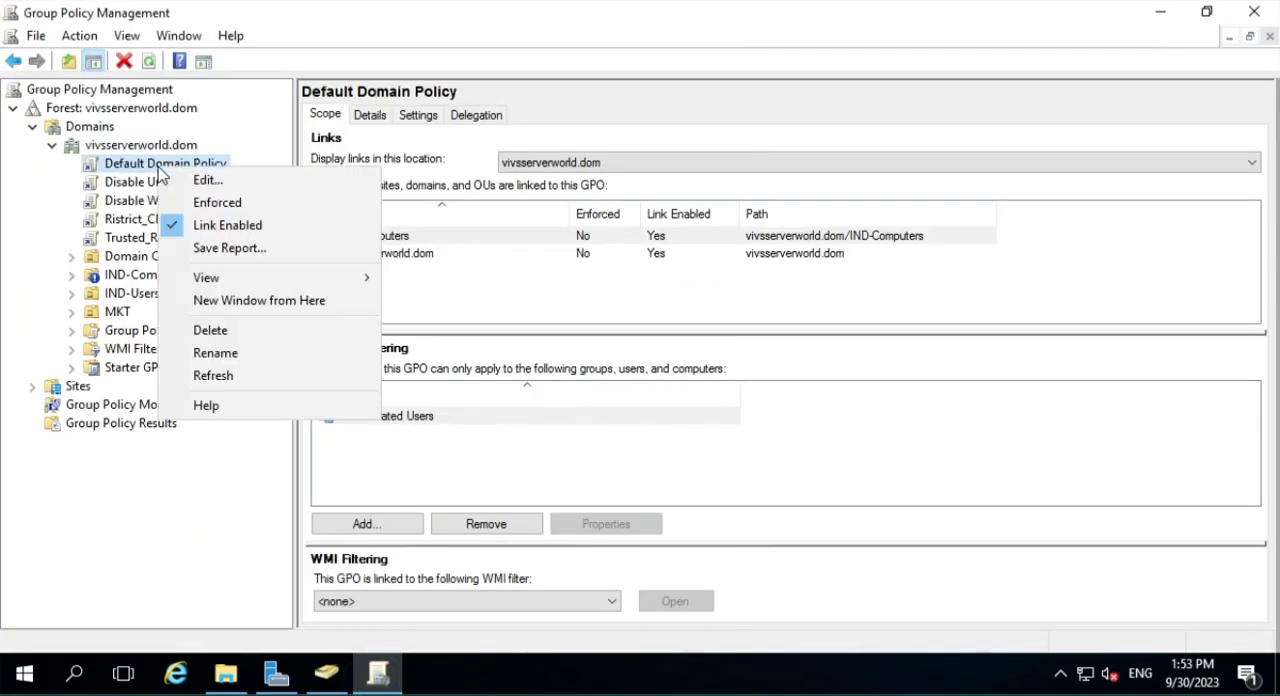
pyautogui.click(210, 182)
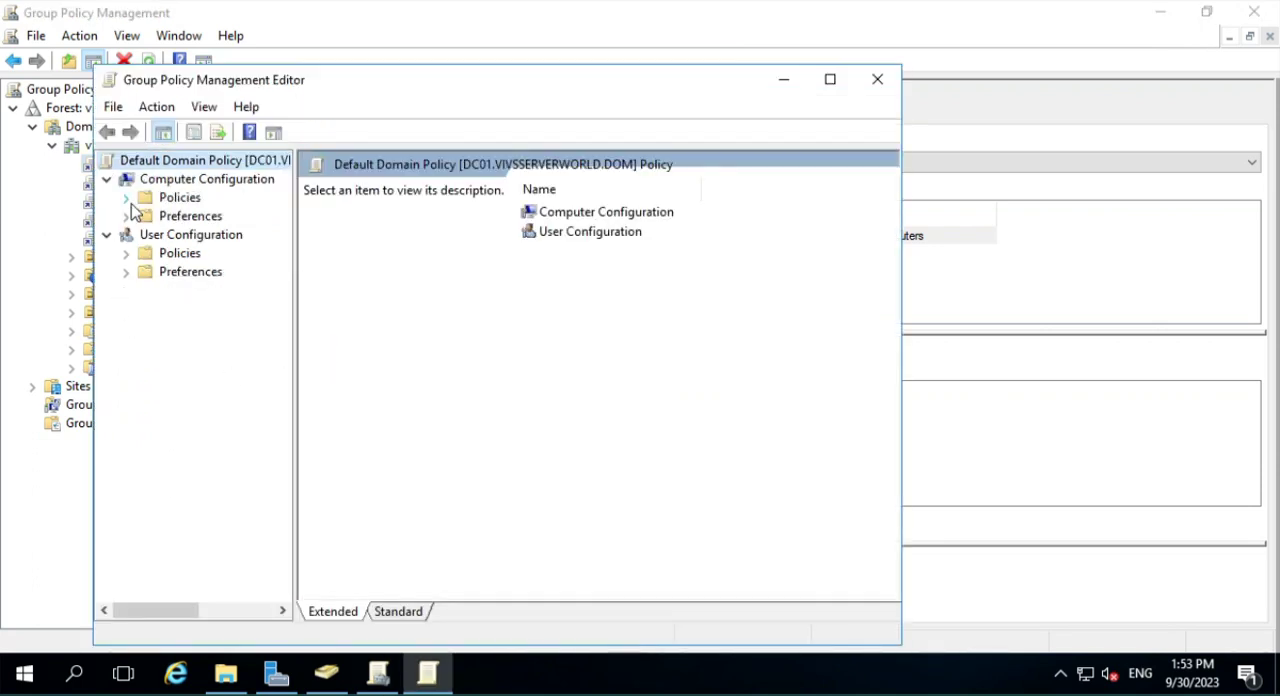
# - Expand the Google folder under Computer Configuration's Administrative Templates, with the editor maximized and the tree pane widened
pyautogui.click(127, 199)
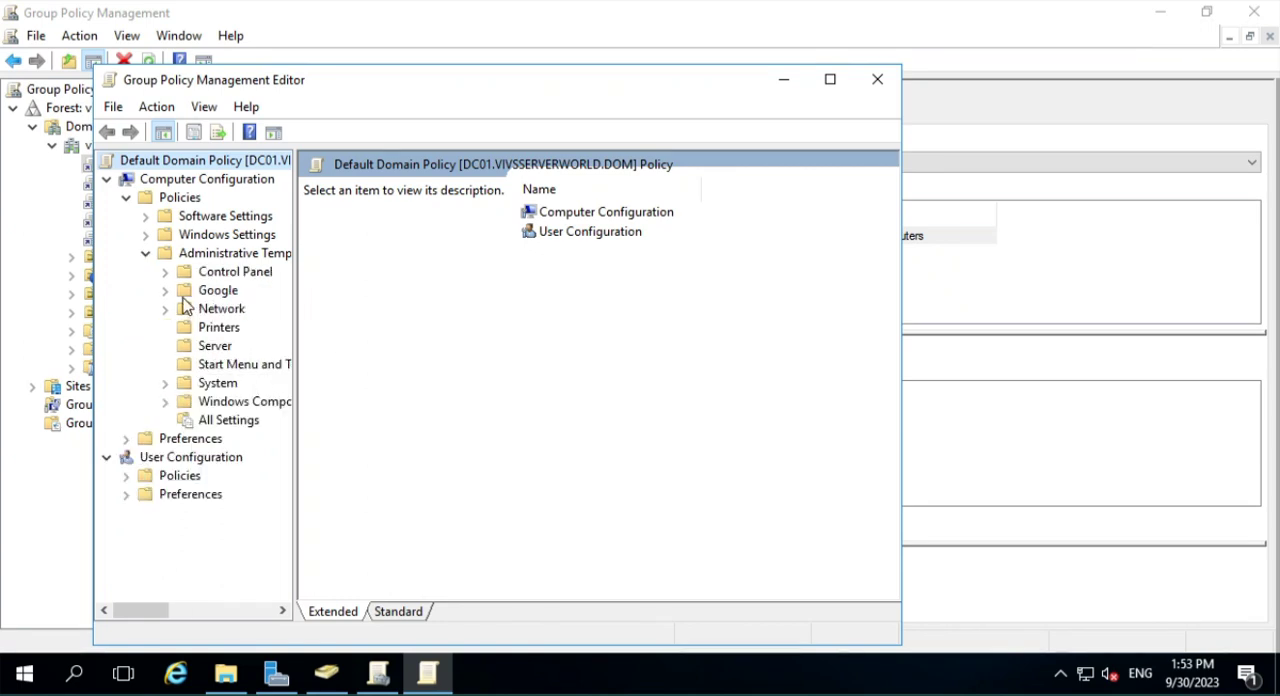
pyautogui.click(215, 291)
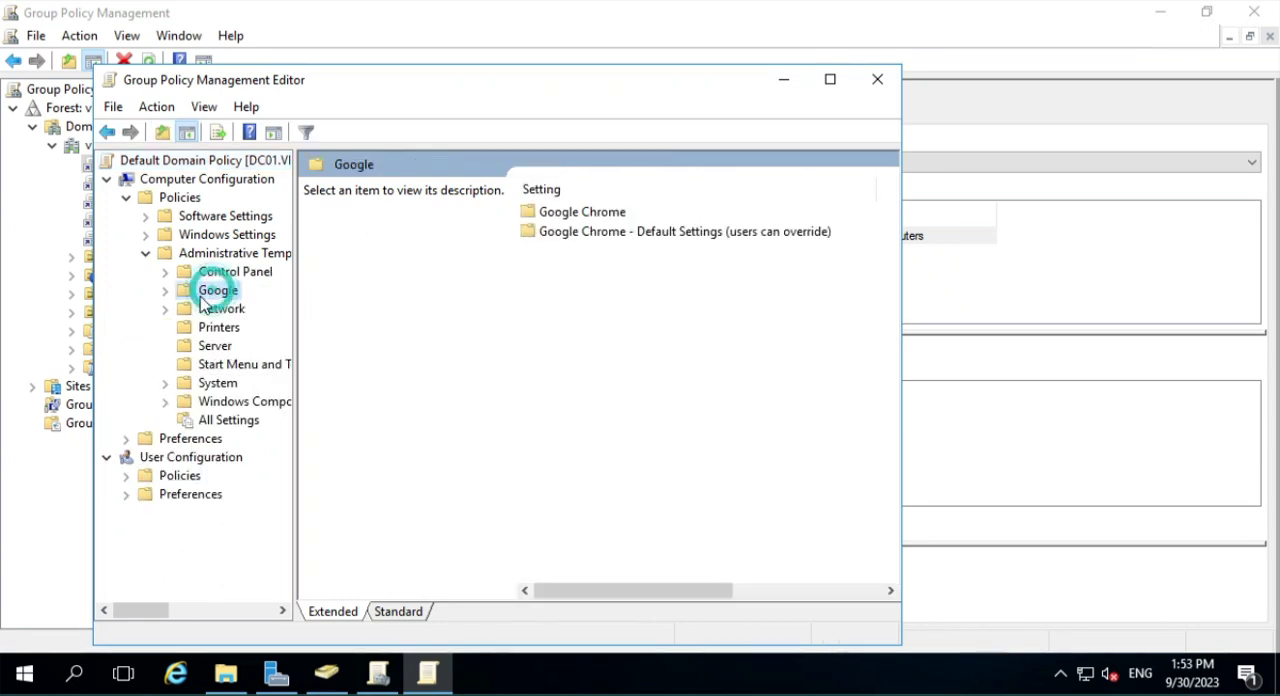
pyautogui.click(165, 290)
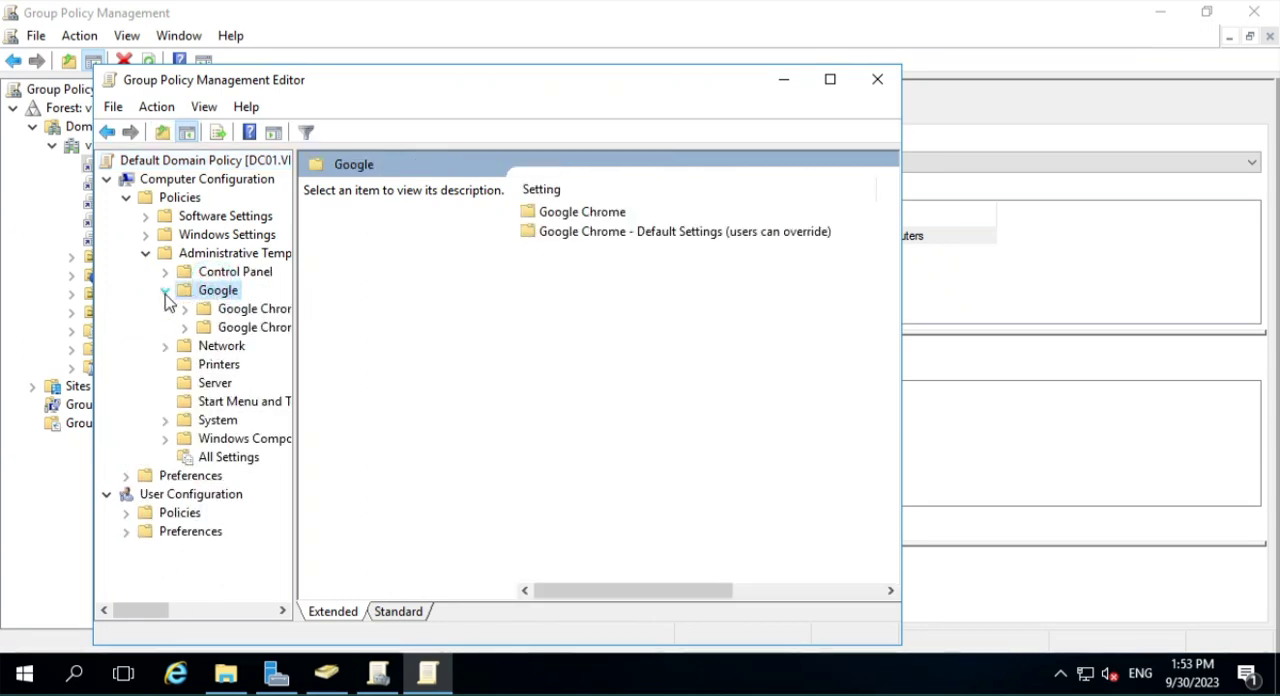
pyautogui.click(829, 82)
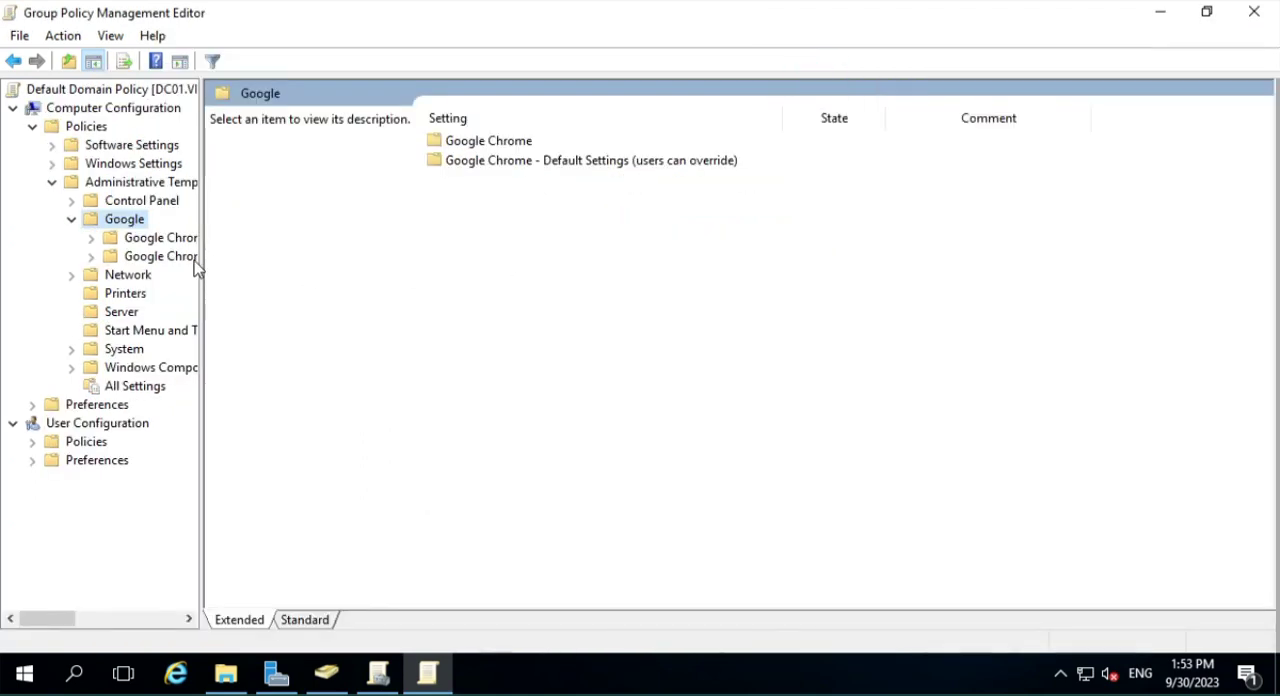
pyautogui.moveTo(203, 255); pyautogui.dragTo(340, 272)
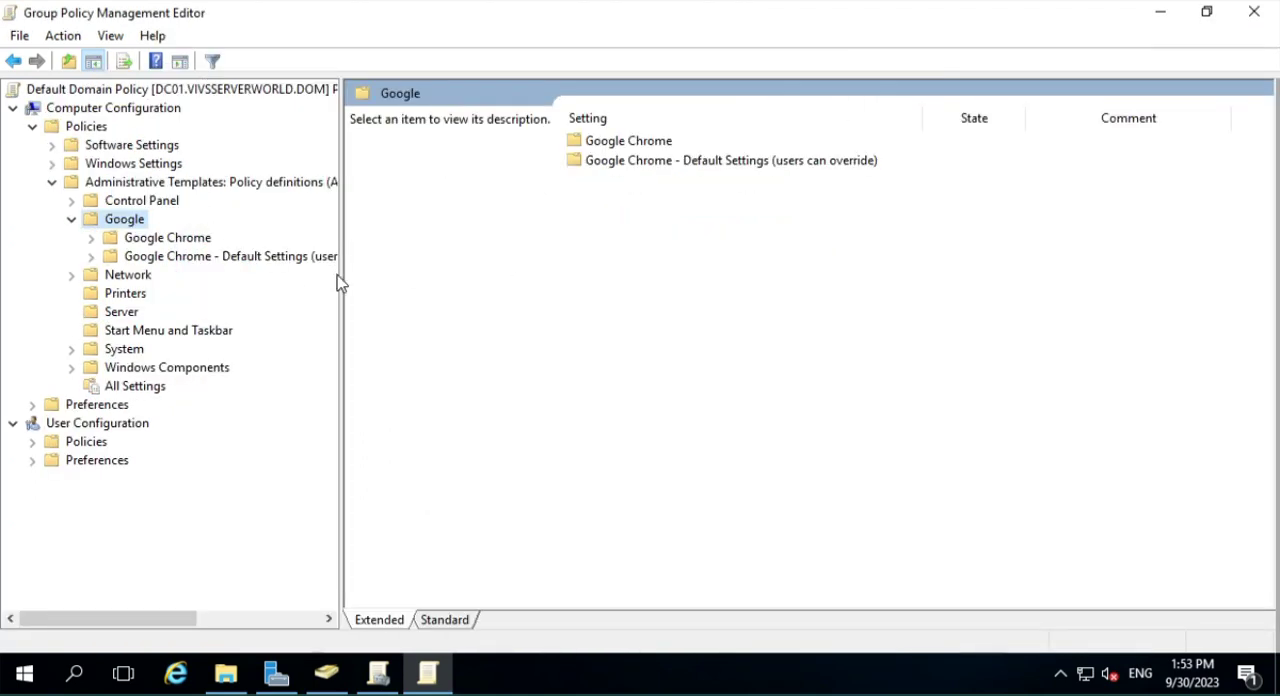
# - Show the Google Chrome policy settings and expand both Google Chrome folders in the tree
pyautogui.click(150, 240)
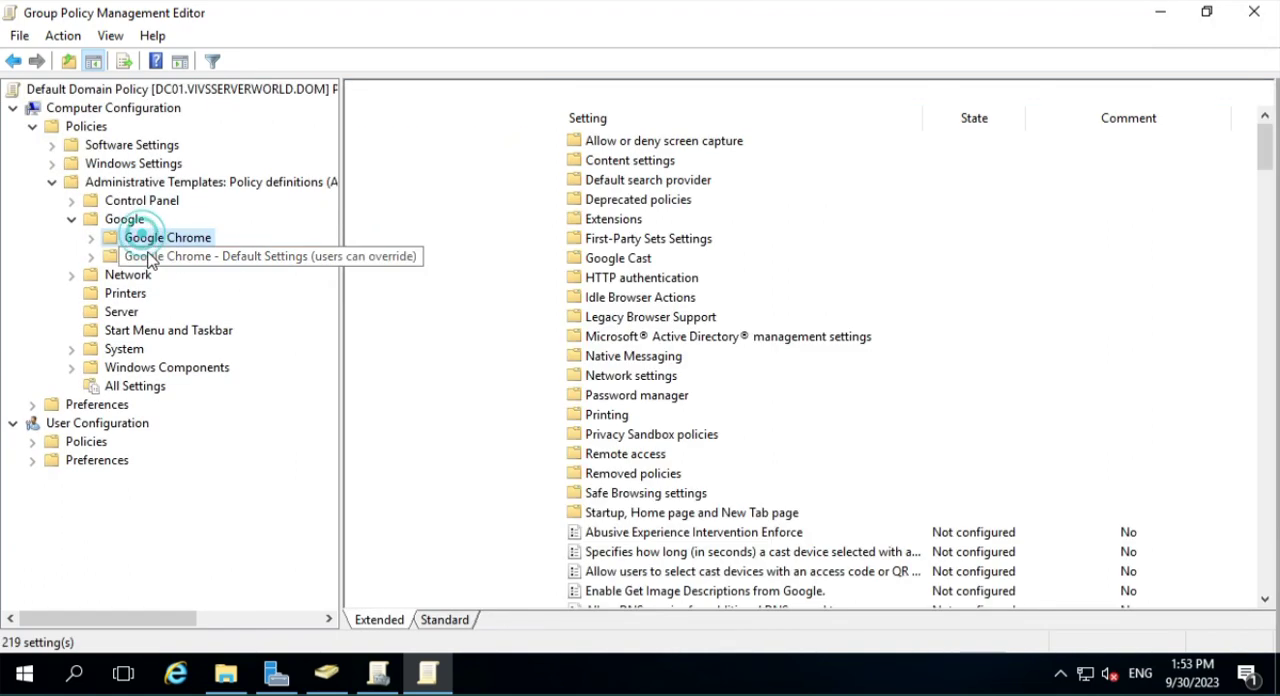
pyautogui.click(91, 237)
pyautogui.scroll(-4, 110, 300)
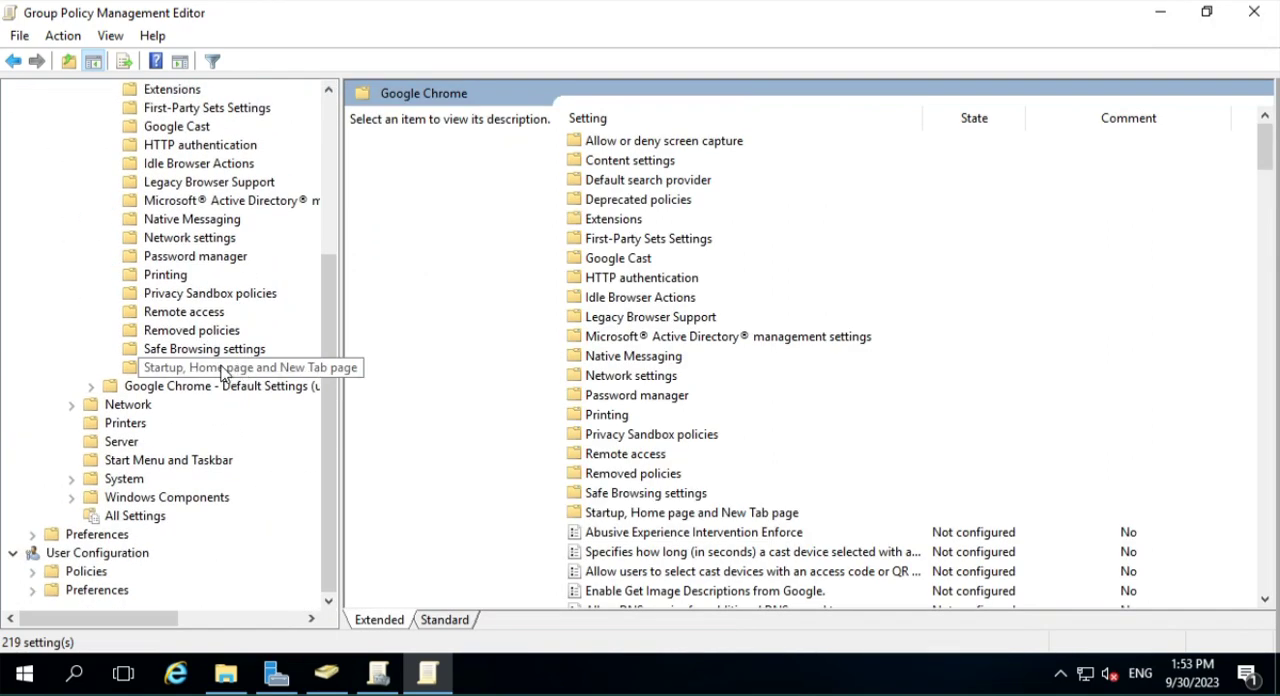
pyautogui.click(91, 386)
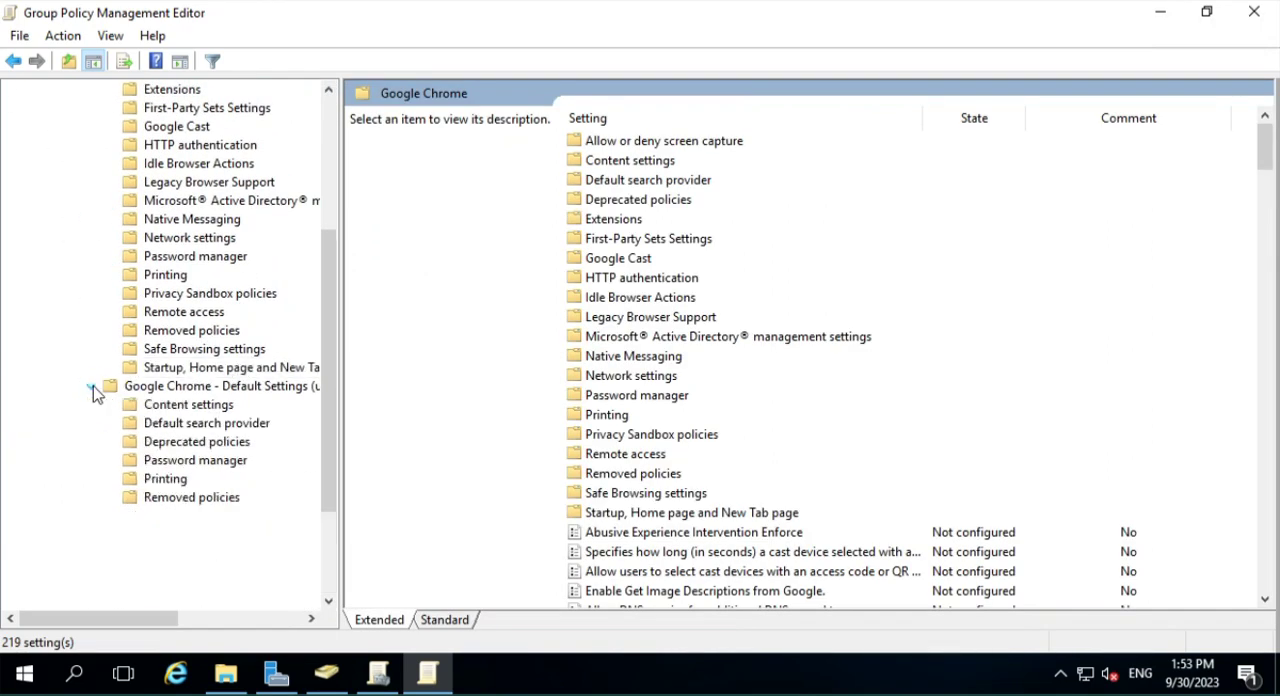
# - Look through the Google Chrome - Default Settings subfolders, from Content settings to Startup, Home page and New Tab page
pyautogui.click(206, 404)
pyautogui.press('Down')
pyautogui.press('Down')
pyautogui.press('Down')
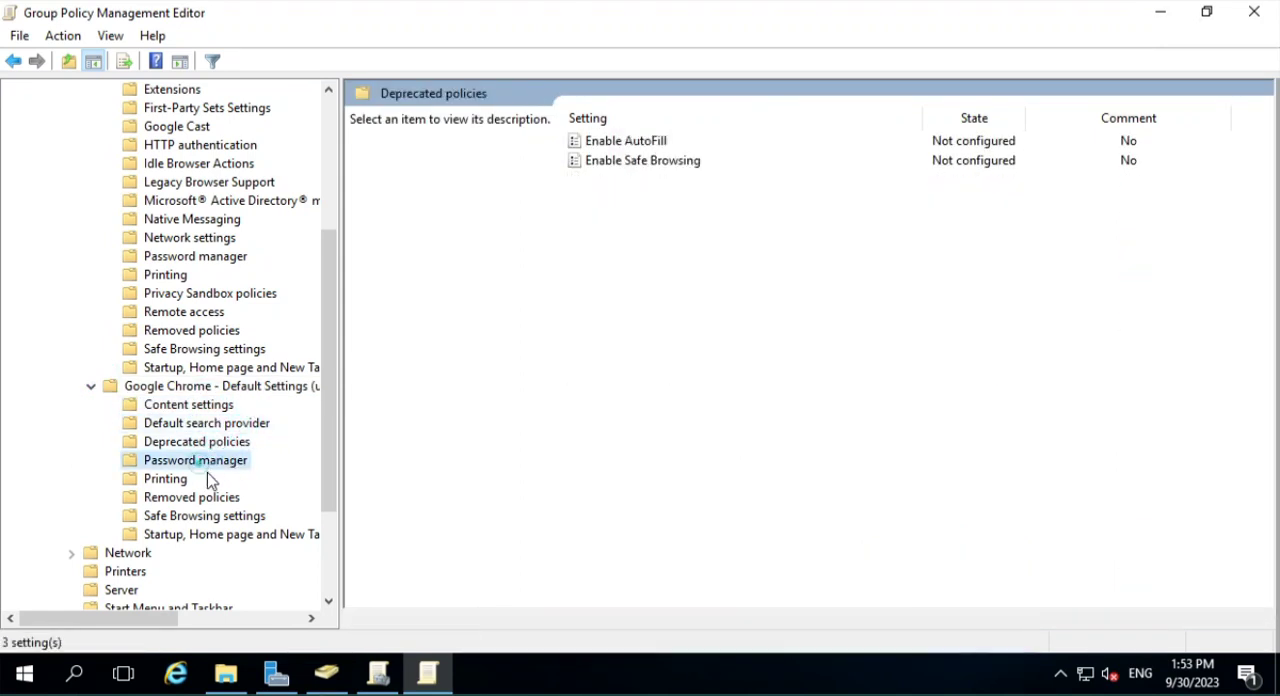
pyautogui.click(178, 480)
pyautogui.click(209, 499)
pyautogui.click(239, 530)
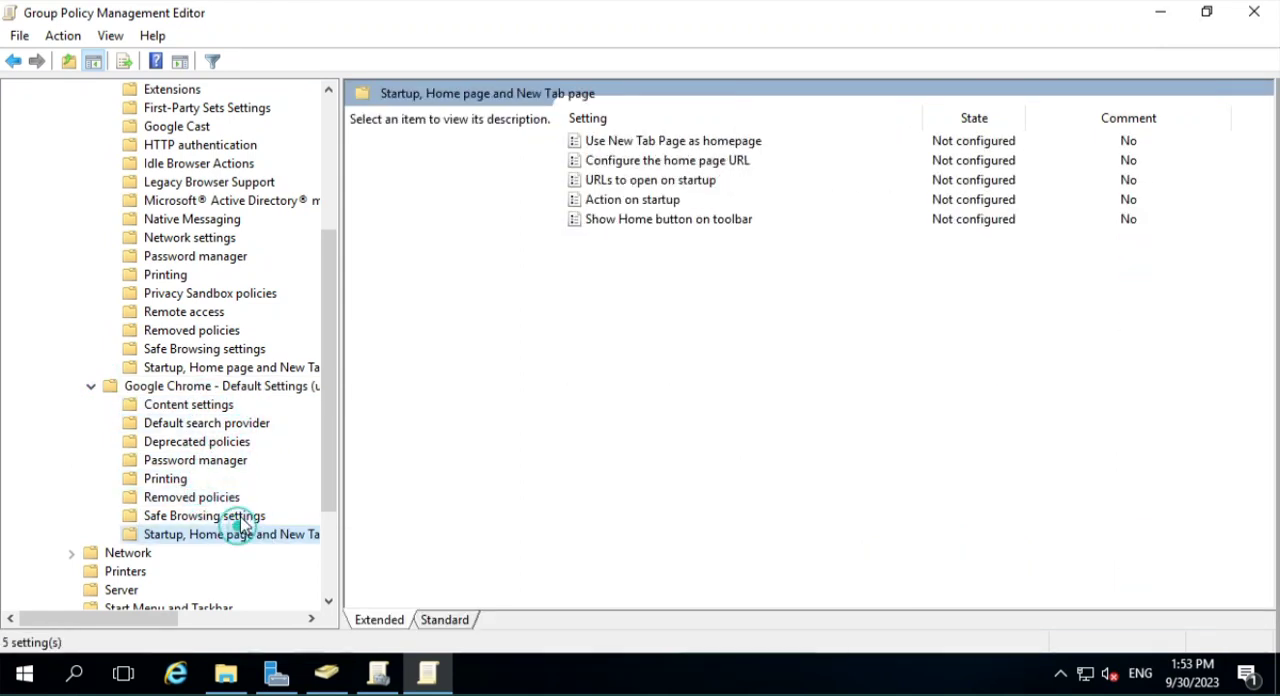
pyautogui.click(240, 516)
pyautogui.moveTo(336, 440); pyautogui.dragTo(340, 251)
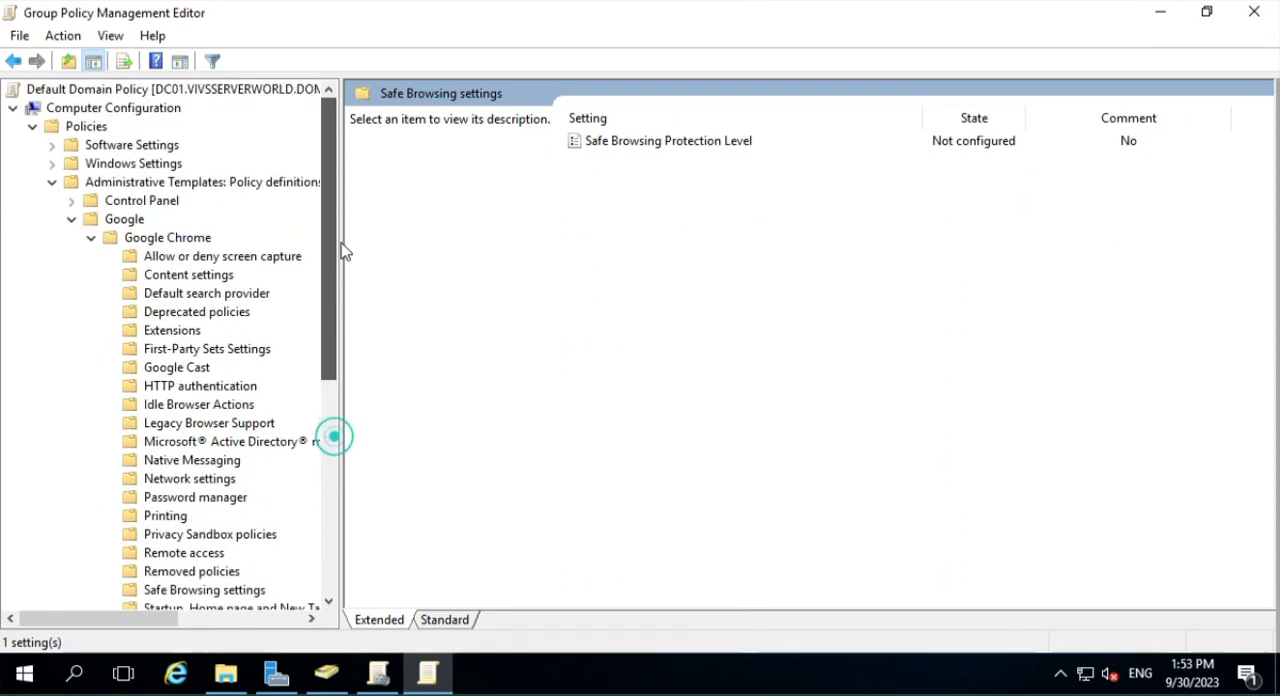
# - Display the Google Chrome folder's settings again and collapse both Google Chrome folders in the tree
pyautogui.click(176, 239)
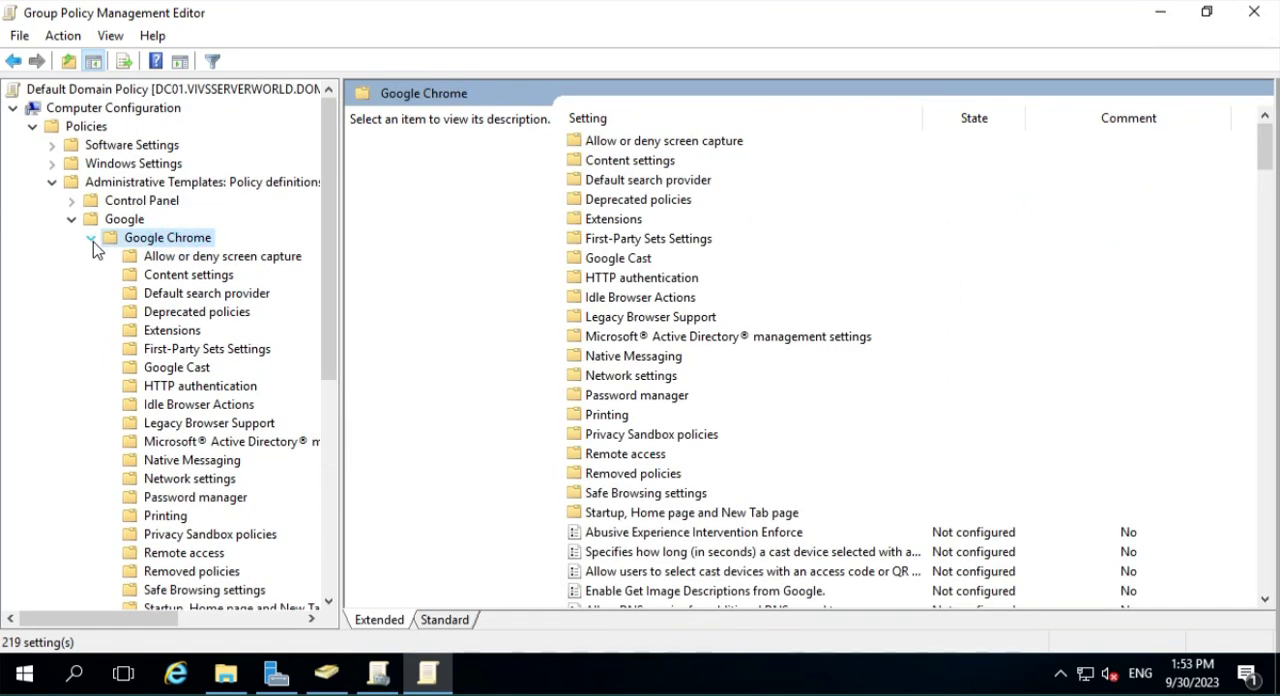
pyautogui.click(91, 239)
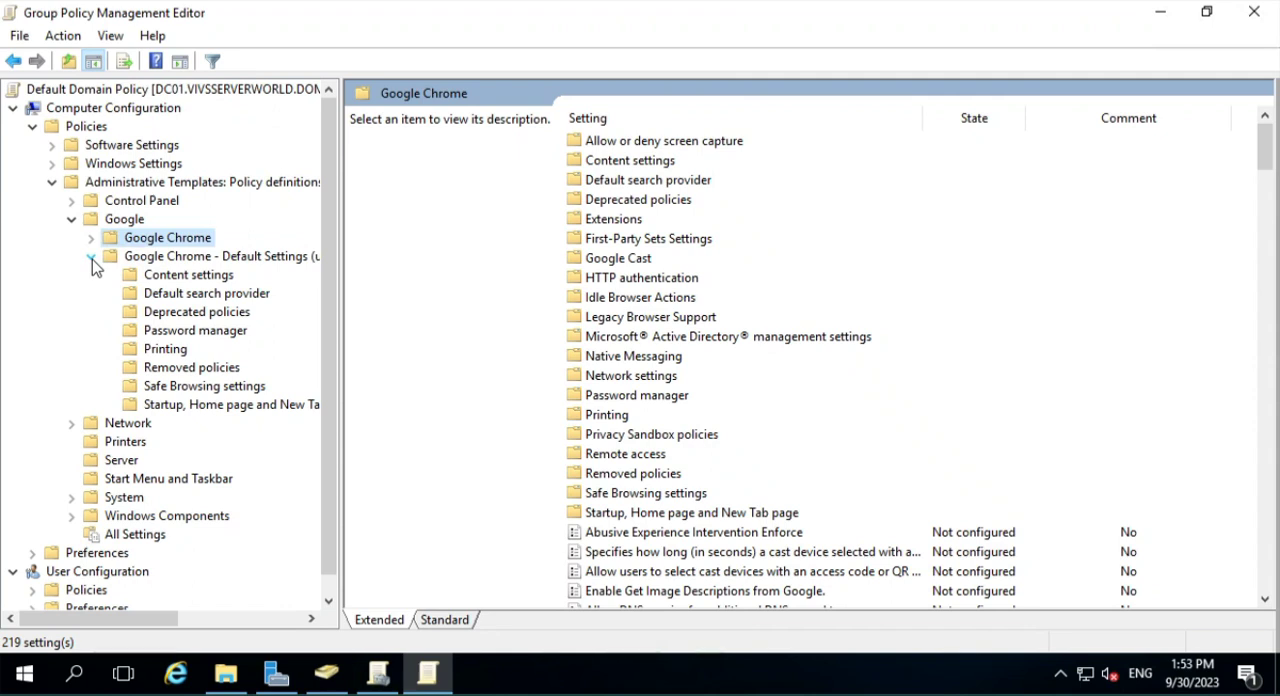
pyautogui.click(91, 259)
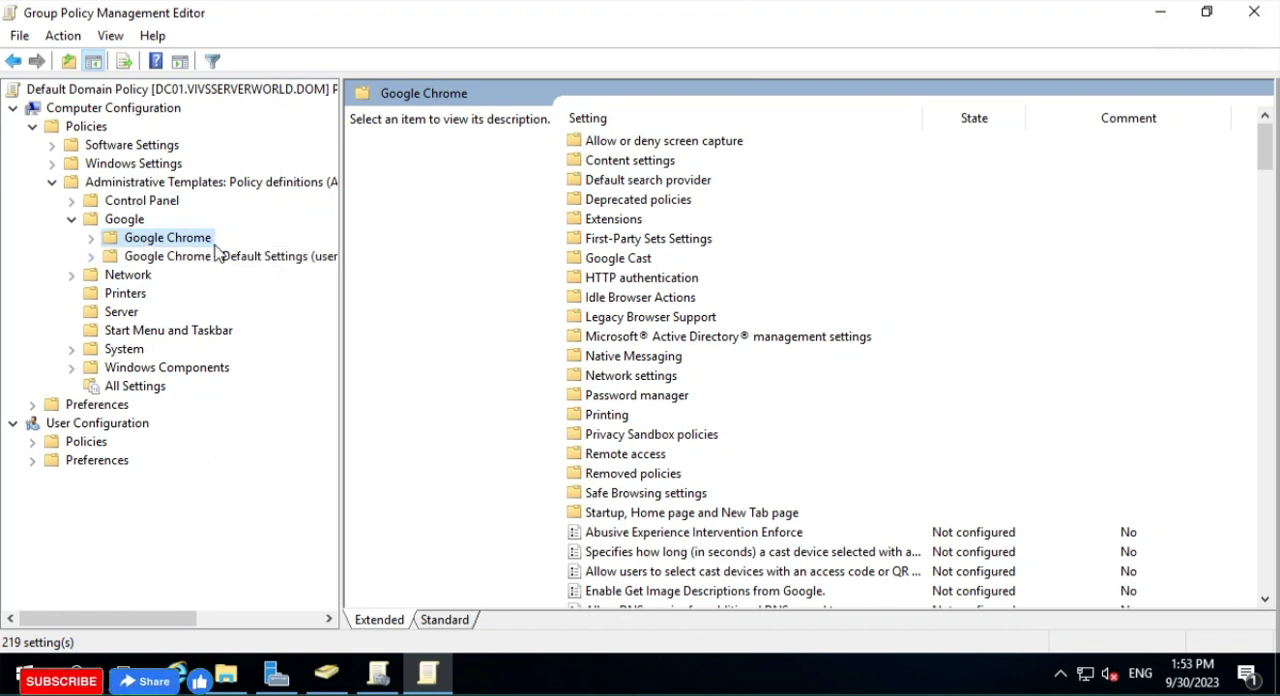
# - Compare the contents of the Google Chrome folder with those of Google Chrome - Default Settings (users can override)
pyautogui.click(274, 256)
pyautogui.click(190, 238)
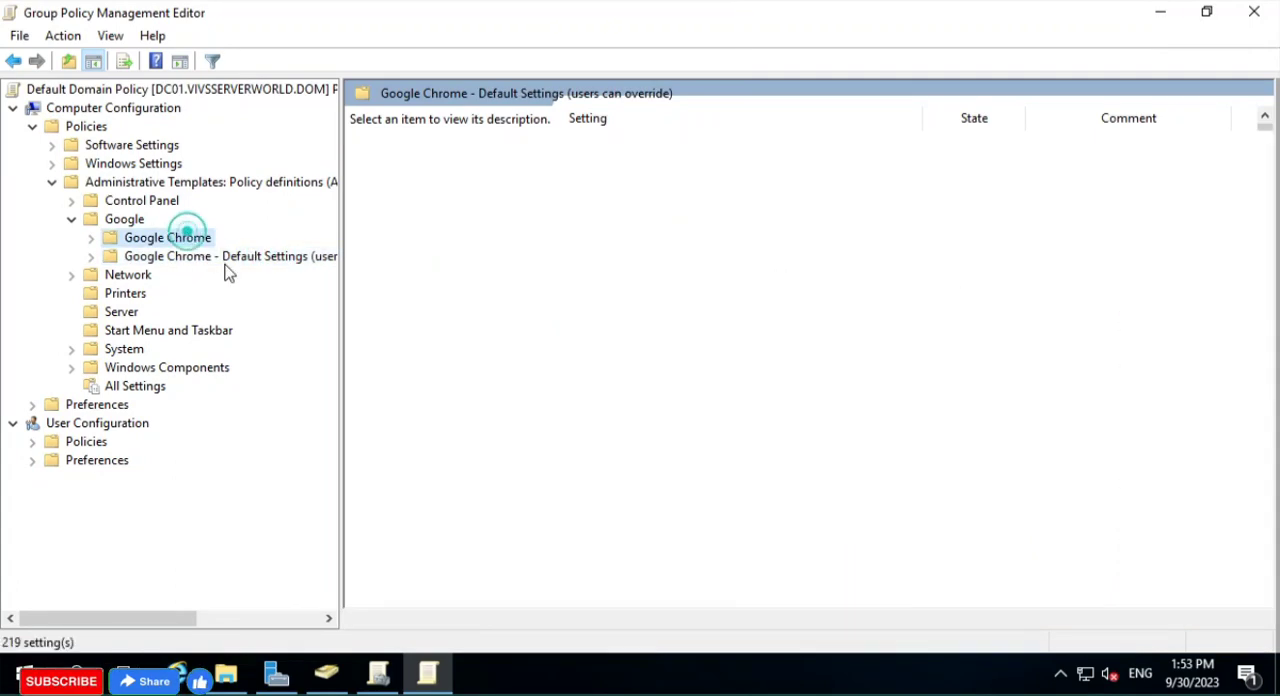
pyautogui.click(194, 257)
pyautogui.click(168, 238)
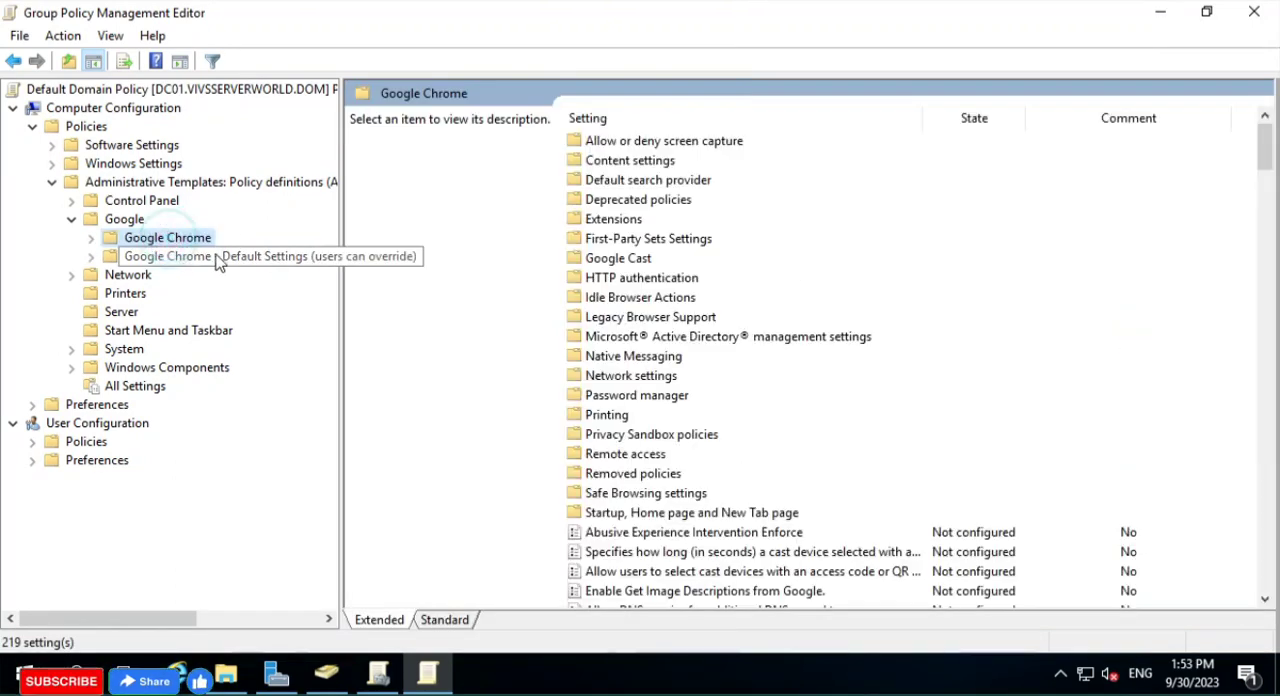
pyautogui.click(203, 257)
pyautogui.click(190, 240)
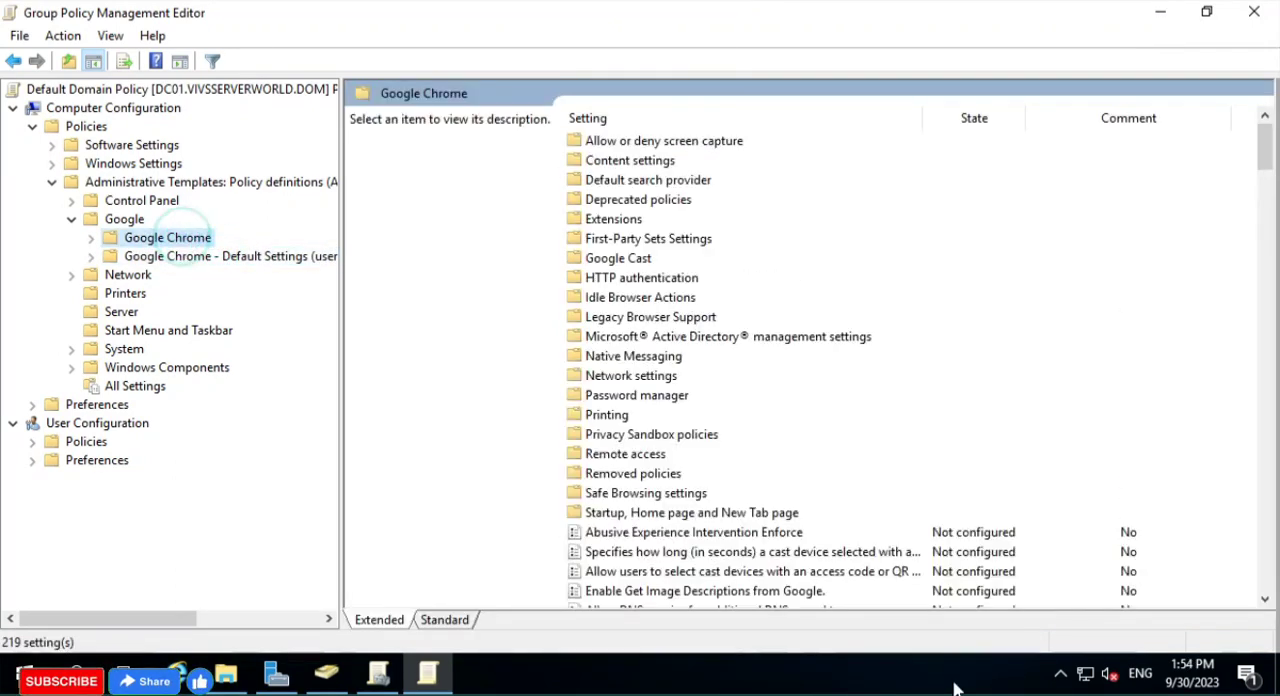